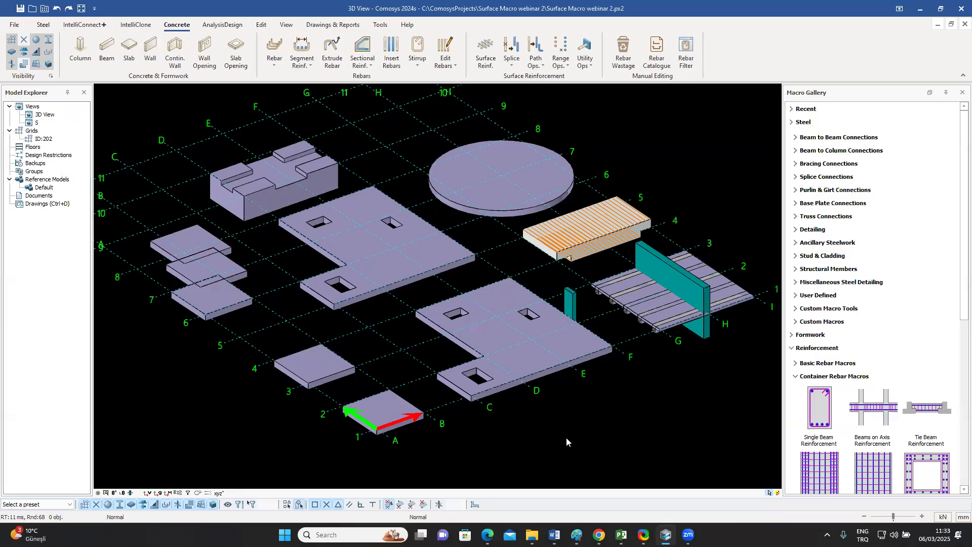
pyautogui.moveTo(556, 322); pyautogui.dragTo(564, 326, button='middle')
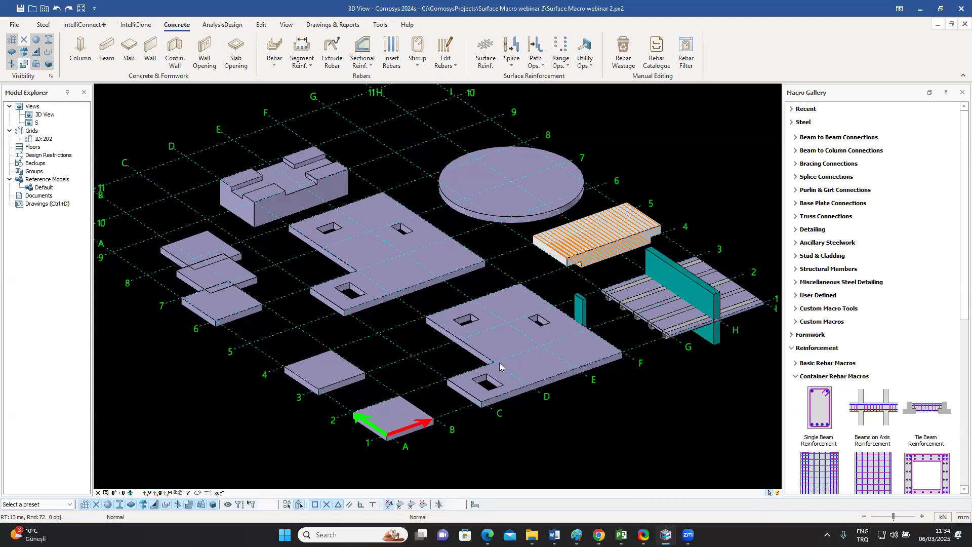
pyautogui.scroll(3, 499, 362)
pyautogui.scroll(-4, 499, 362)
pyautogui.moveTo(499, 362)
pyautogui.mouseDown(button='middle')
pyautogui.moveTo(520, 356)
pyautogui.moveTo(505, 356)
pyautogui.mouseUp(button='middle')
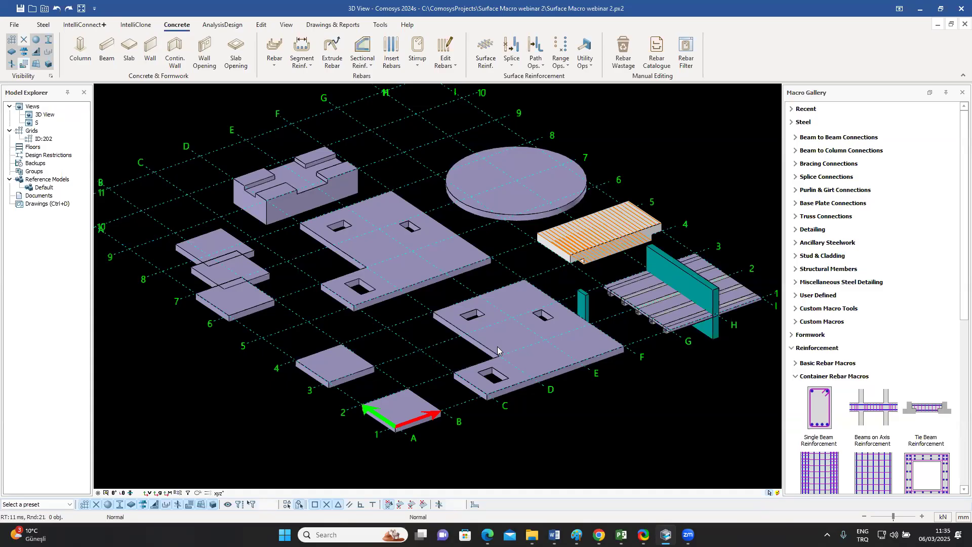
# - Apply Surface Reinforcement to the top face of the square slab at grids A-B/1-2, with the rebar direction parallel to the numbered grid lines
pyautogui.moveTo(488, 352); pyautogui.dragTo(453, 390, button='middle')
pyautogui.scroll(8, 452, 391)
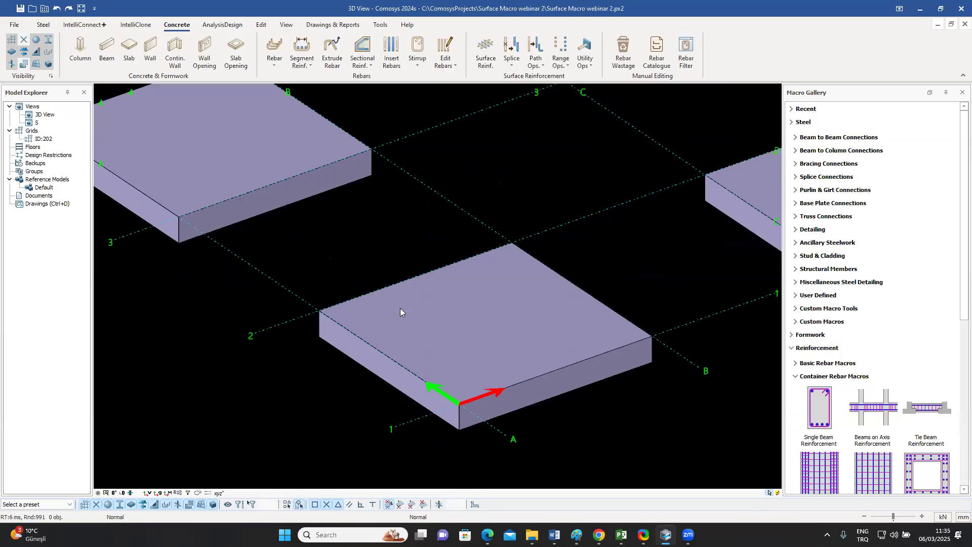
pyautogui.moveTo(567, 337); pyautogui.dragTo(574, 326, button='middle')
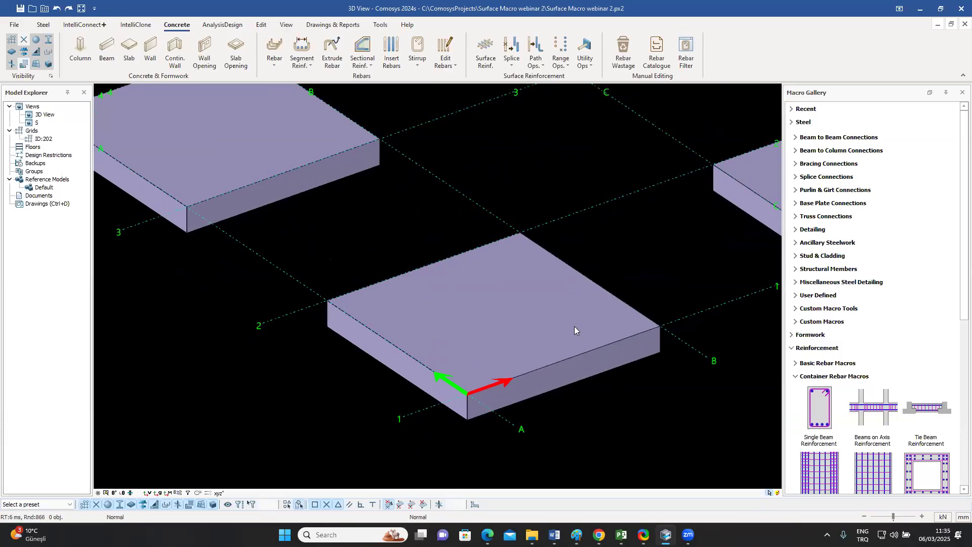
pyautogui.click(485, 50)
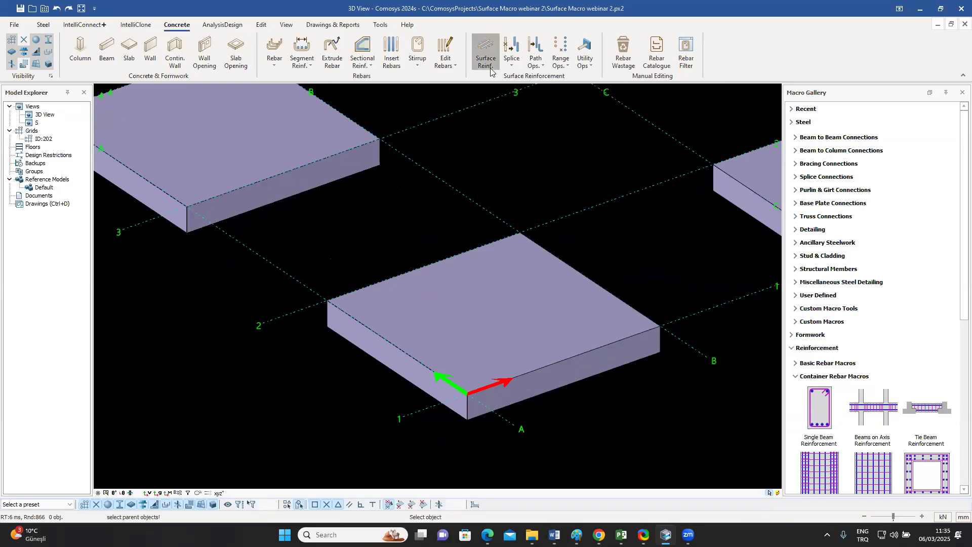
pyautogui.click(478, 303)
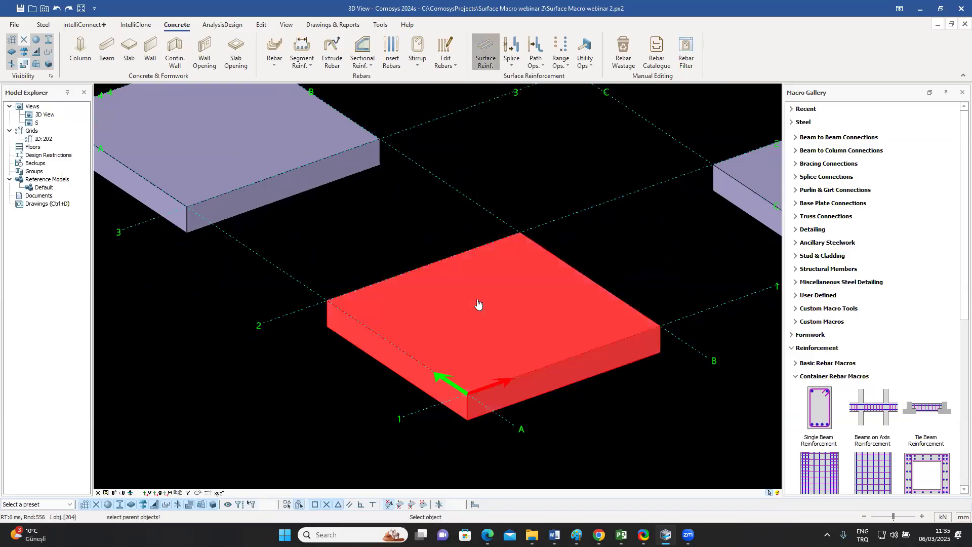
pyautogui.rightClick(525, 301)
pyautogui.click(509, 317)
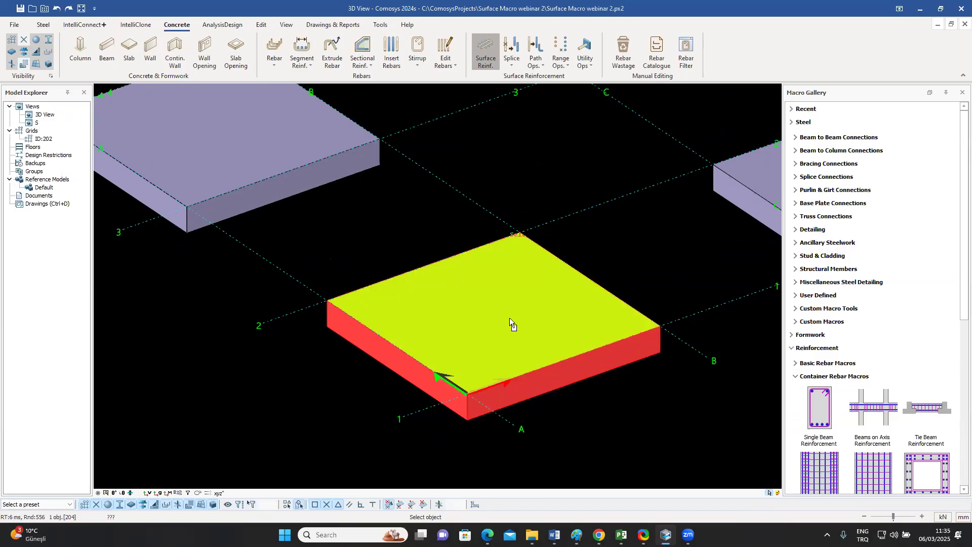
pyautogui.scroll(-2, 428, 274)
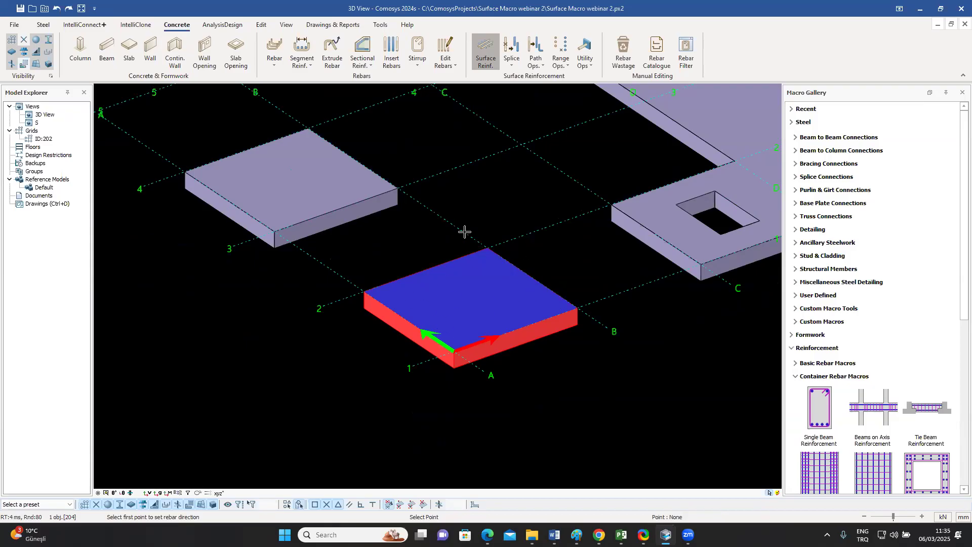
pyautogui.click(445, 221)
pyautogui.click(569, 175)
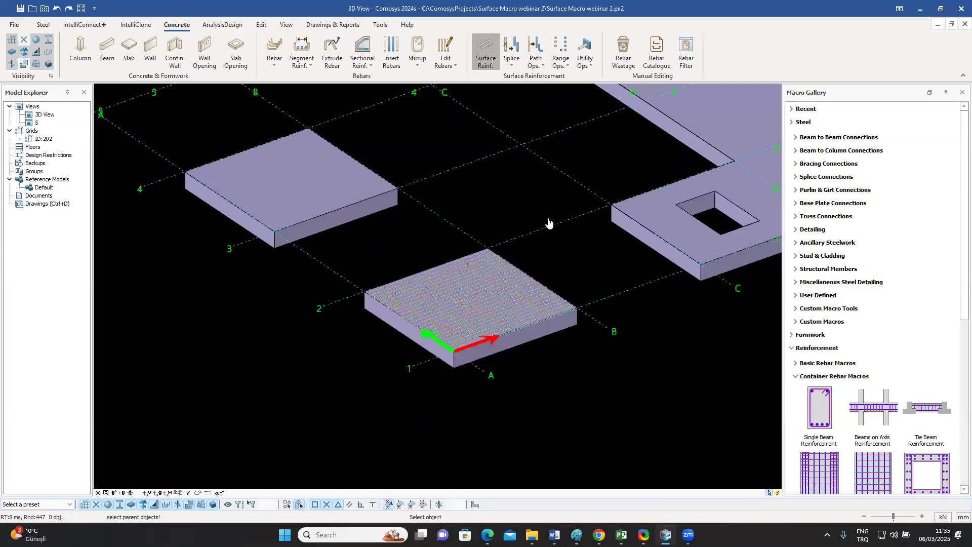
# - Examine the rebar mesh on the slab at grids A-B/1-2, including its bar spacing and edges
pyautogui.scroll(3, 537, 328)
pyautogui.scroll(2, 481, 245)
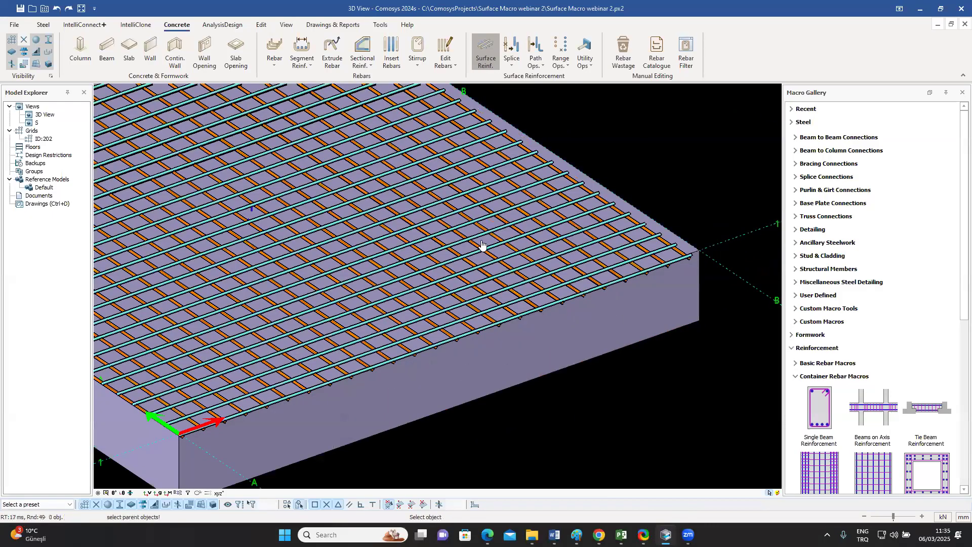
pyautogui.scroll(-1, 513, 316)
pyautogui.scroll(-2, 418, 273)
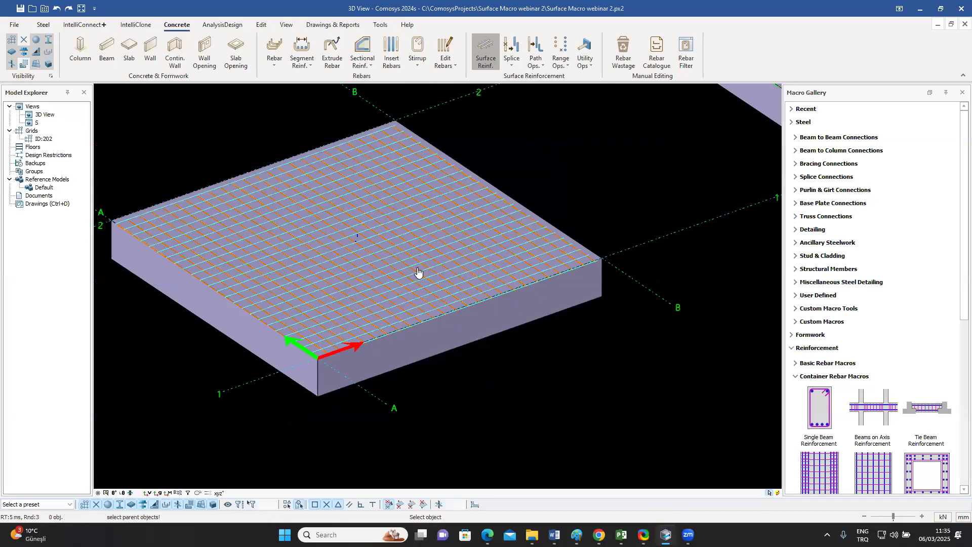
pyautogui.scroll(3, 480, 283)
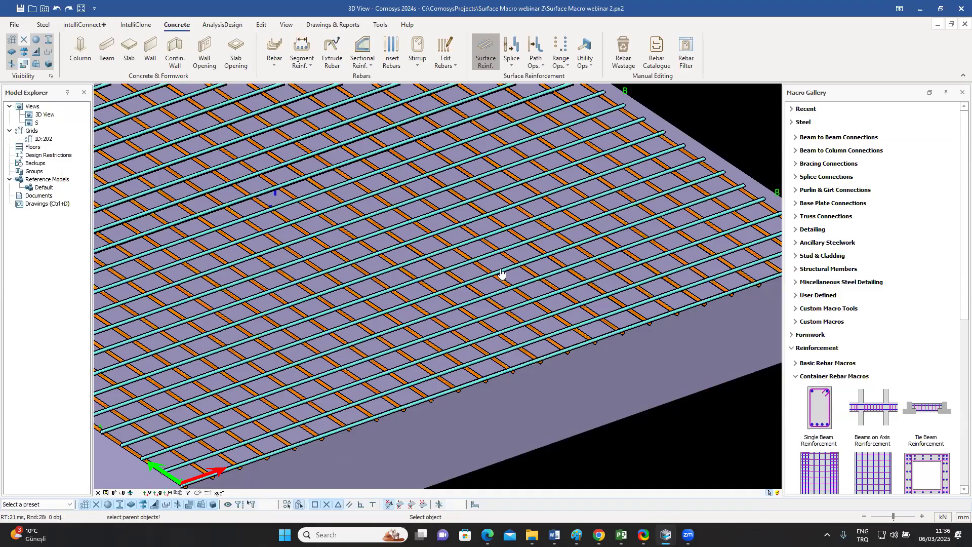
pyautogui.scroll(-6, 502, 275)
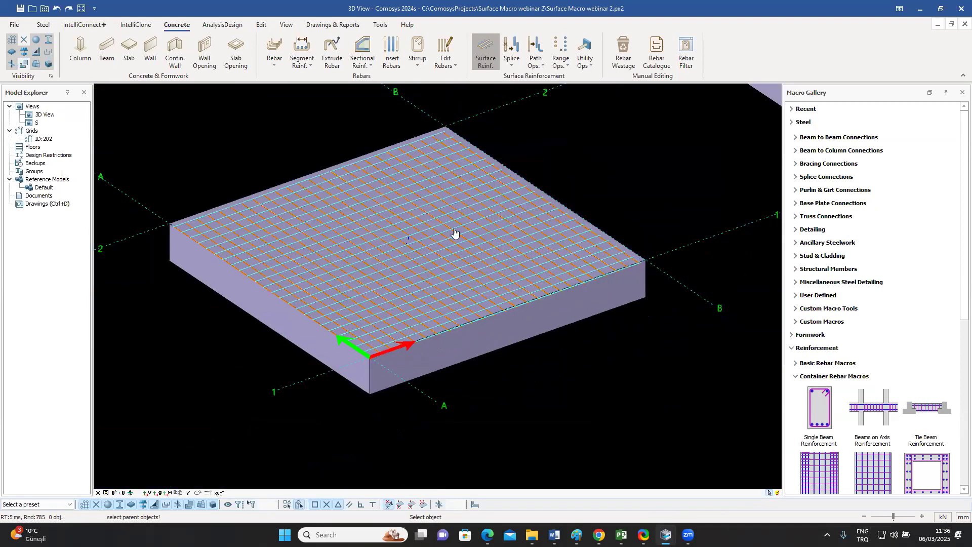
pyautogui.scroll(2, 494, 282)
pyautogui.scroll(3, 446, 325)
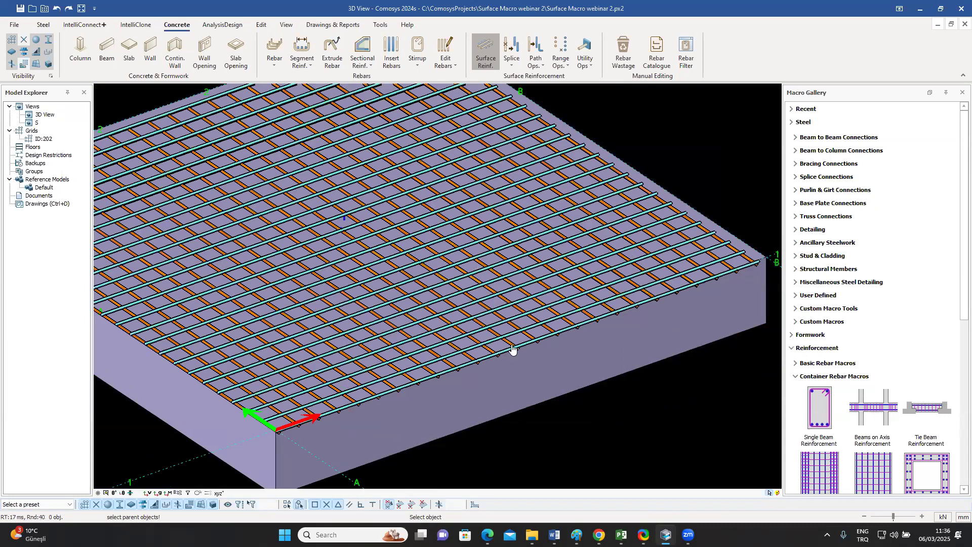
pyautogui.scroll(-1, 512, 348)
pyautogui.scroll(-1, 512, 348)
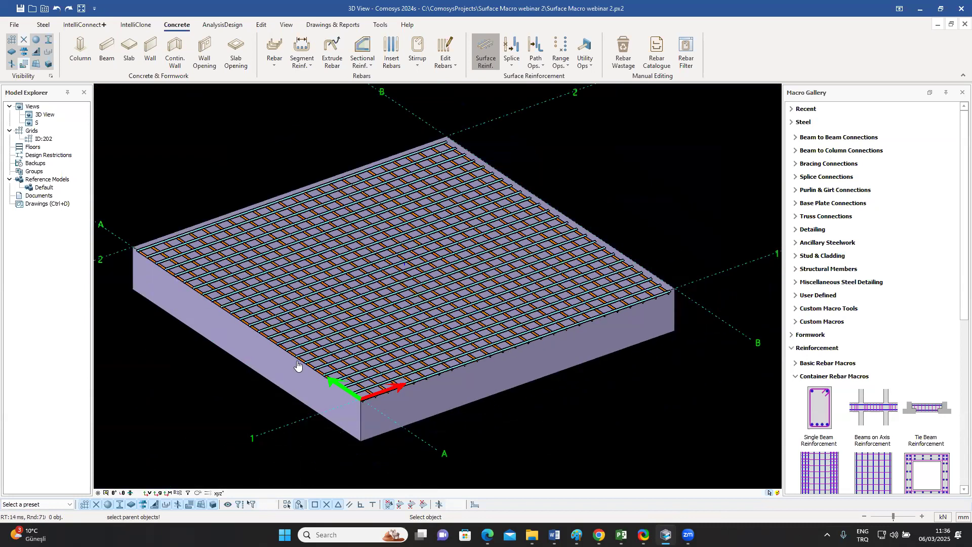
pyautogui.scroll(-2, 506, 278)
pyautogui.scroll(2, 564, 274)
pyautogui.scroll(-1, 570, 204)
# - Apply Surface Reinforcement to the top face of the slab at grids A-B/3-4, with a rebar direction skewed to the slab edges
pyautogui.moveTo(578, 206); pyautogui.dragTo(643, 261, button='middle')
pyautogui.moveTo(512, 218); pyautogui.dragTo(518, 280, button='middle')
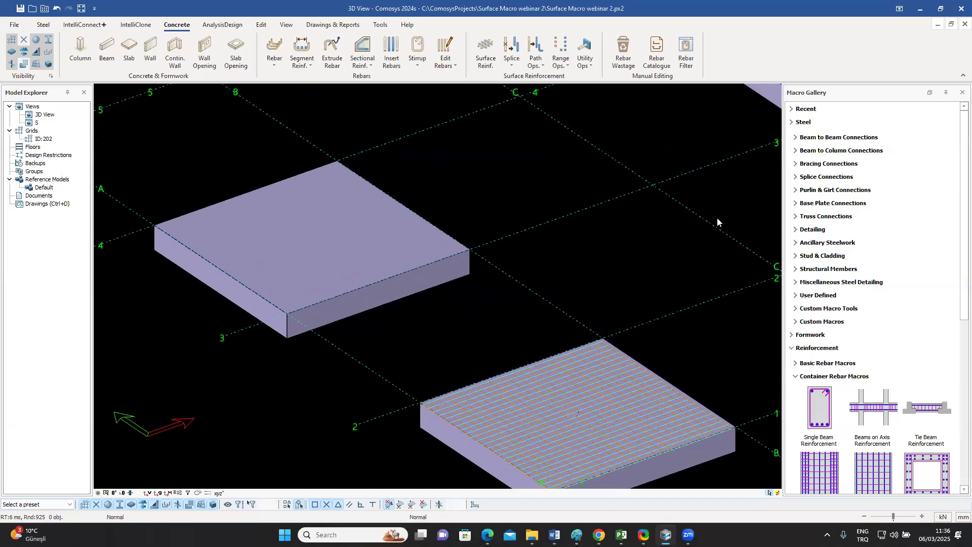
pyautogui.moveTo(556, 264); pyautogui.dragTo(539, 269, button='middle')
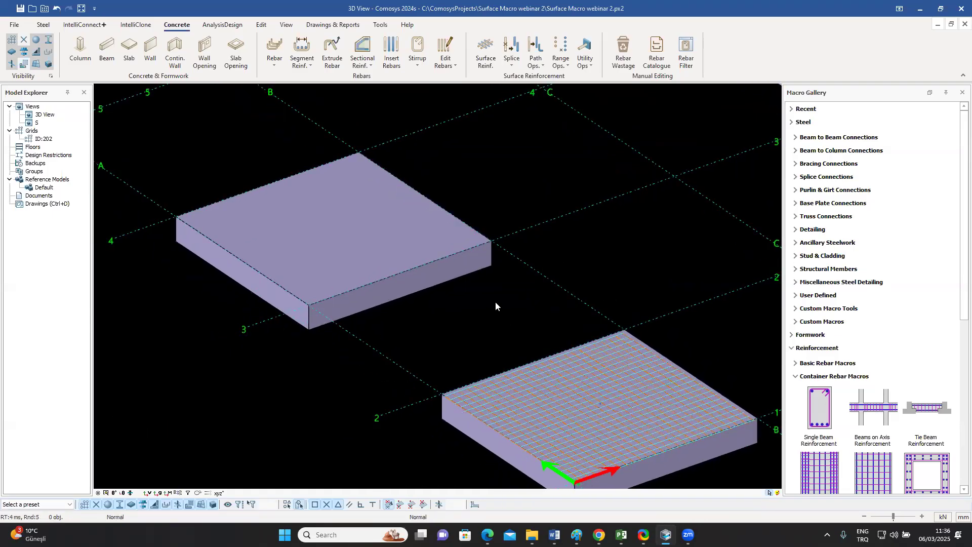
pyautogui.moveTo(495, 295); pyautogui.dragTo(479, 305, button='middle')
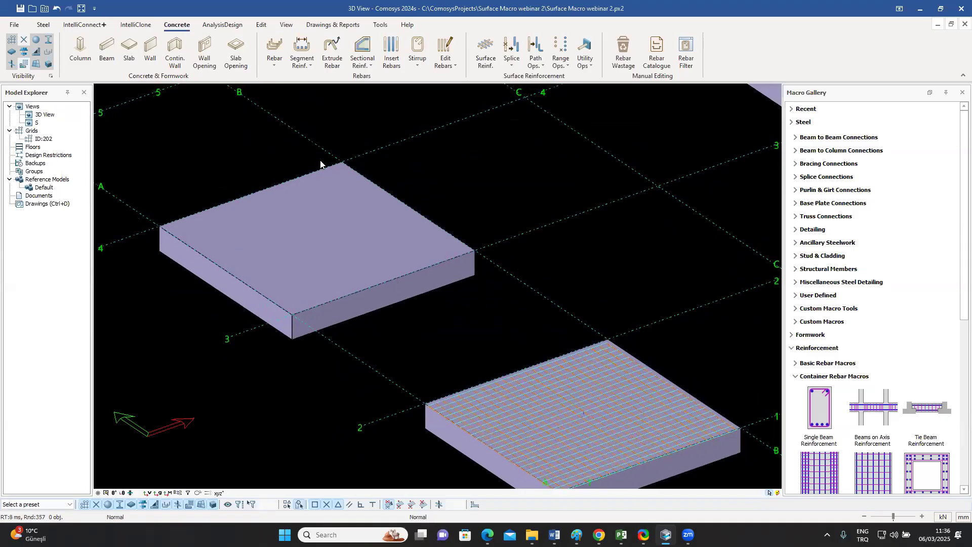
pyautogui.click(485, 50)
pyautogui.click(317, 214)
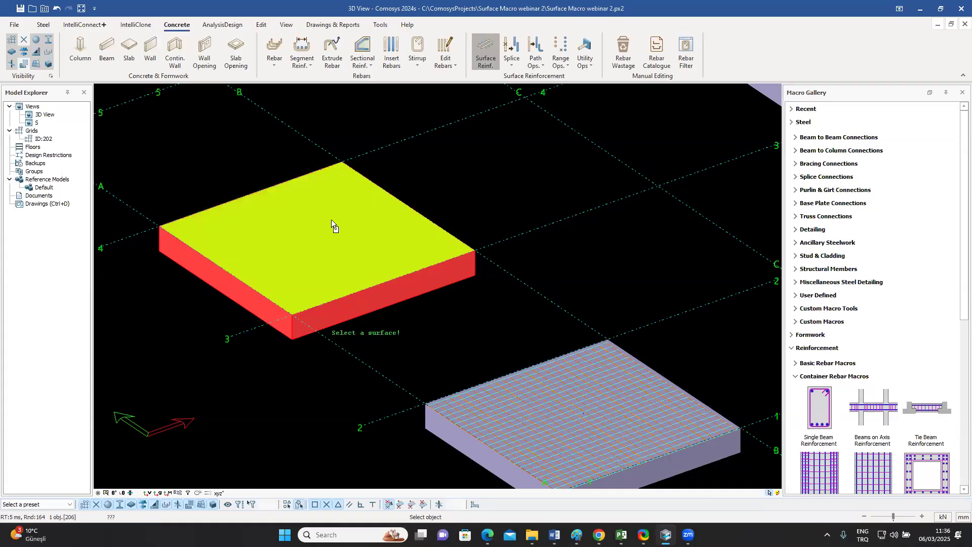
pyautogui.click(331, 220)
pyautogui.scroll(-4, 380, 217)
pyautogui.scroll(1, 230, 196)
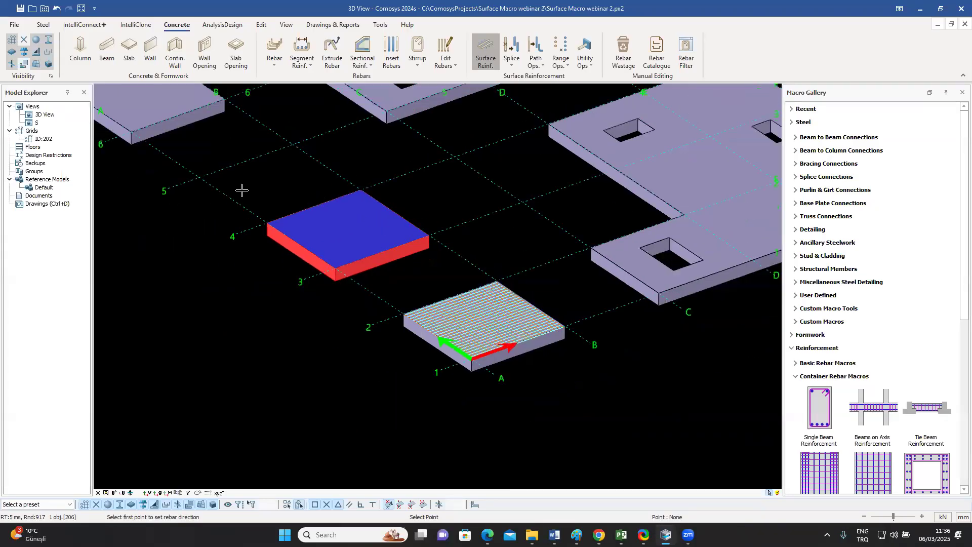
pyautogui.click(231, 196)
pyautogui.click(294, 144)
# - Examine the skewed rebar mesh on the slab at grids A-B/3-4, selecting several of its rebar groups in turn
pyautogui.scroll(6, 360, 188)
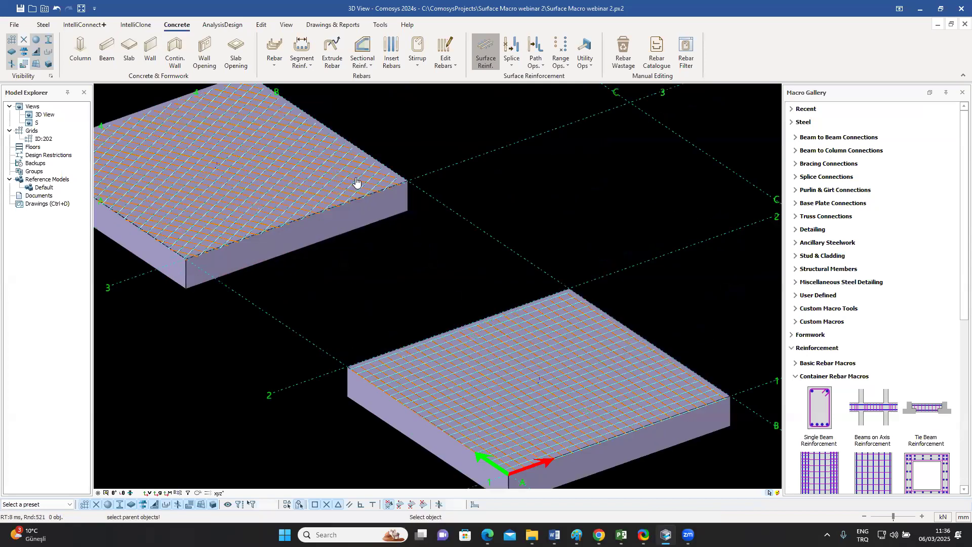
pyautogui.moveTo(359, 191); pyautogui.dragTo(532, 318, button='middle')
pyautogui.scroll(4, 570, 305)
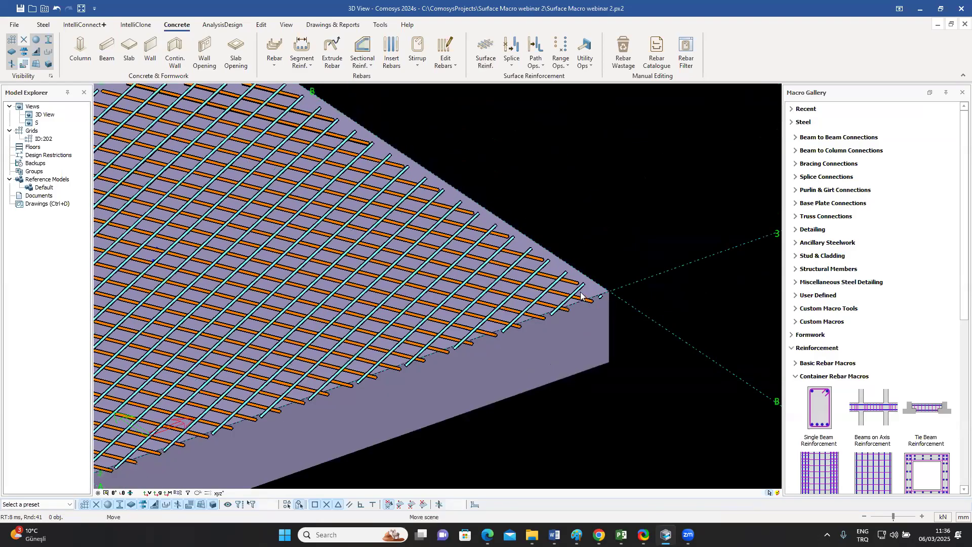
pyautogui.click(549, 275)
pyautogui.scroll(-2, 548, 275)
pyautogui.moveTo(277, 214); pyautogui.dragTo(423, 249, button='middle')
pyautogui.click(424, 248)
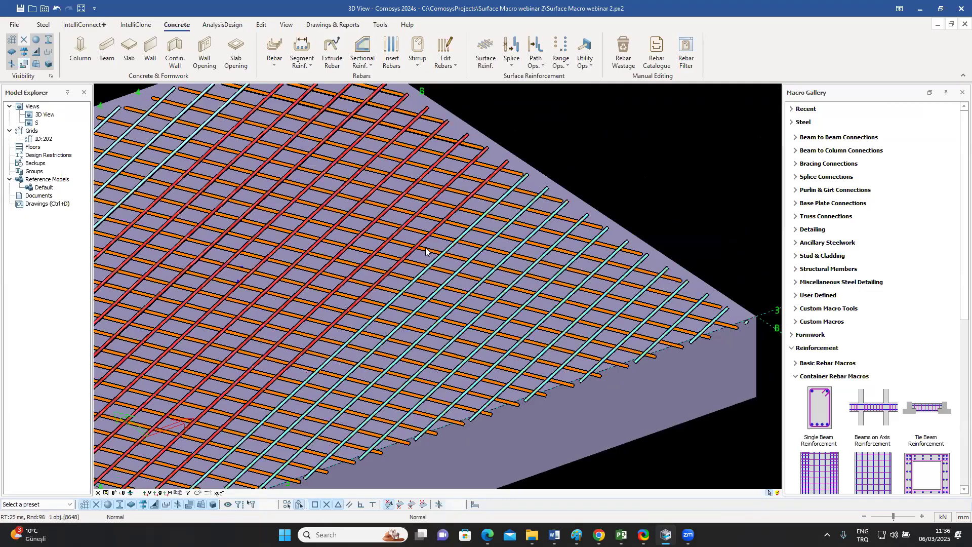
pyautogui.scroll(-3, 425, 247)
pyautogui.moveTo(200, 249); pyautogui.dragTo(271, 252, button='middle')
pyautogui.scroll(4, 273, 251)
pyautogui.scroll(-4, 295, 245)
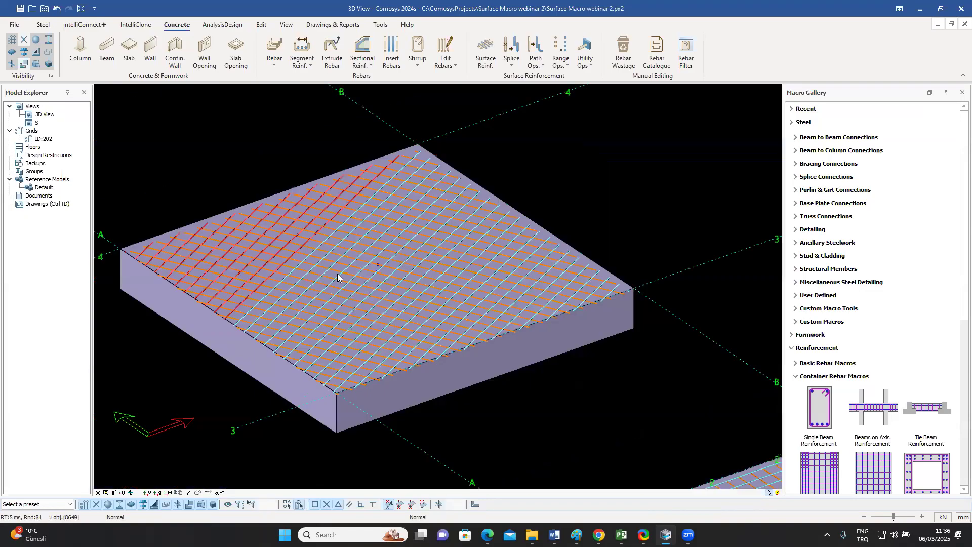
pyautogui.moveTo(338, 276); pyautogui.dragTo(312, 261, button='middle')
pyautogui.scroll(4, 527, 256)
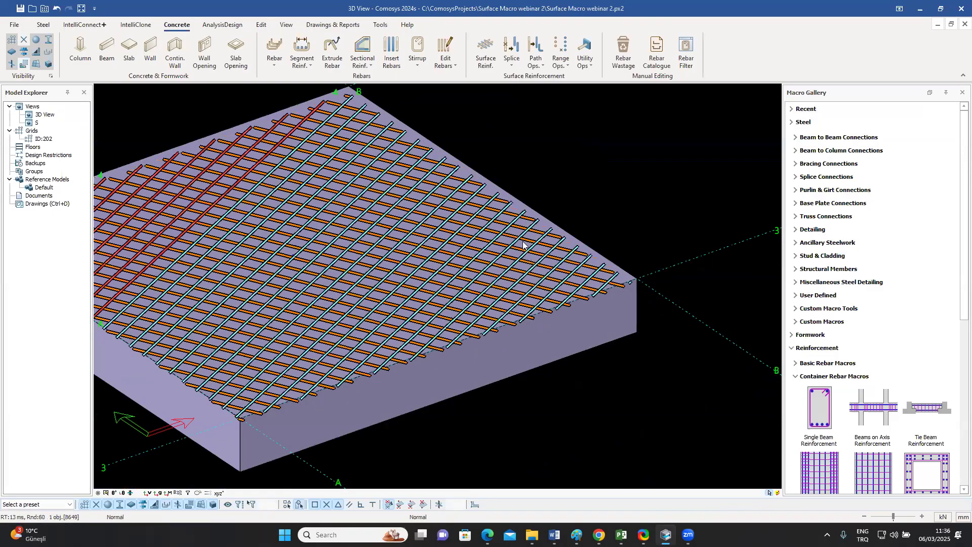
pyautogui.scroll(-1, 526, 256)
pyautogui.scroll(-3, 522, 220)
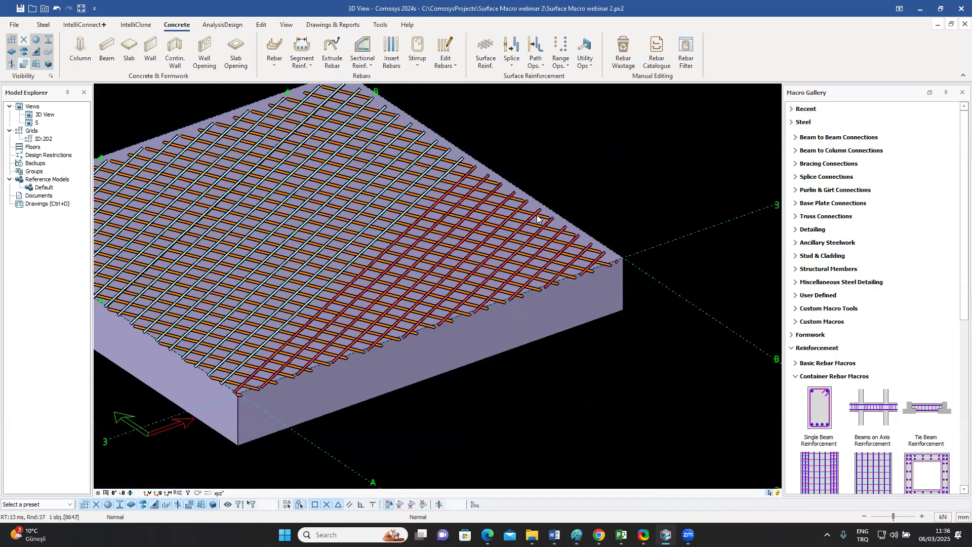
pyautogui.scroll(2, 521, 220)
pyautogui.scroll(-1, 520, 222)
pyautogui.scroll(-1, 520, 223)
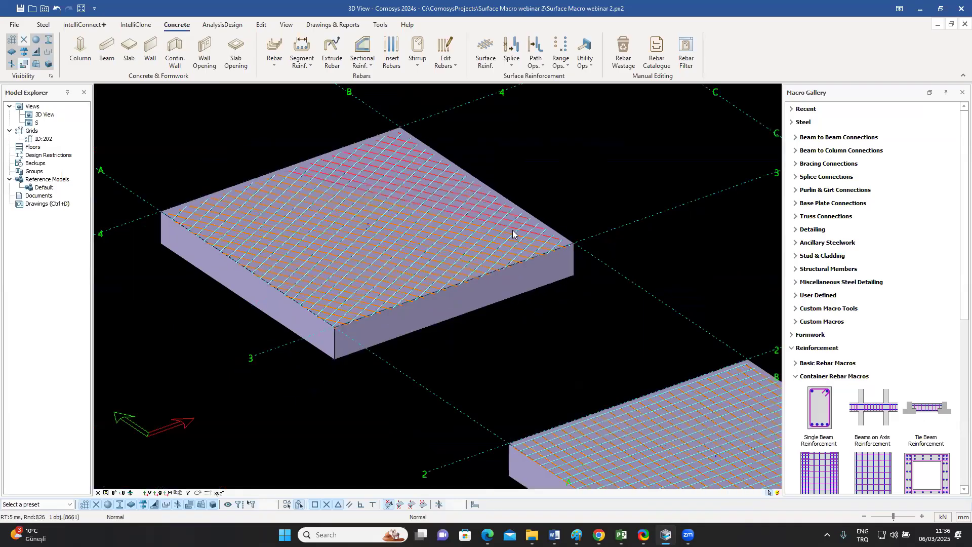
pyautogui.moveTo(487, 259); pyautogui.dragTo(495, 257, button='middle')
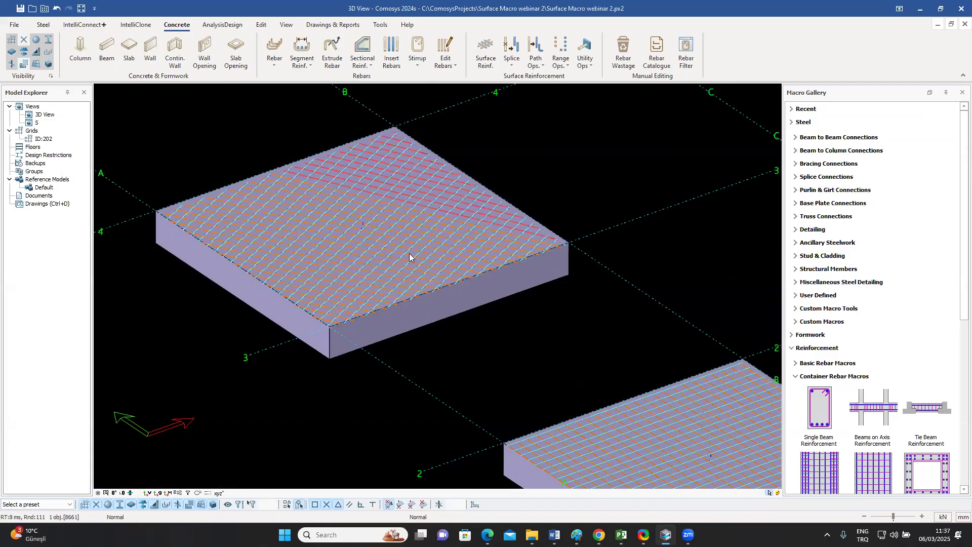
pyautogui.scroll(1, 364, 289)
# - Apply Surface Reinforcement to the top face of the L-shaped slab with three openings at grids C-F, with the rebar direction parallel to the numbered grid lines
pyautogui.scroll(-3, 363, 289)
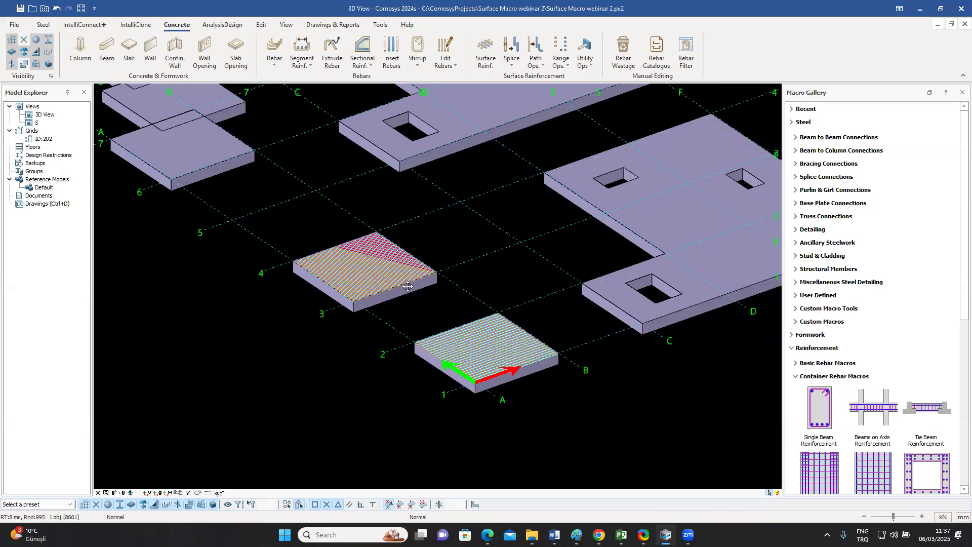
pyautogui.moveTo(410, 351); pyautogui.dragTo(332, 345, button='middle')
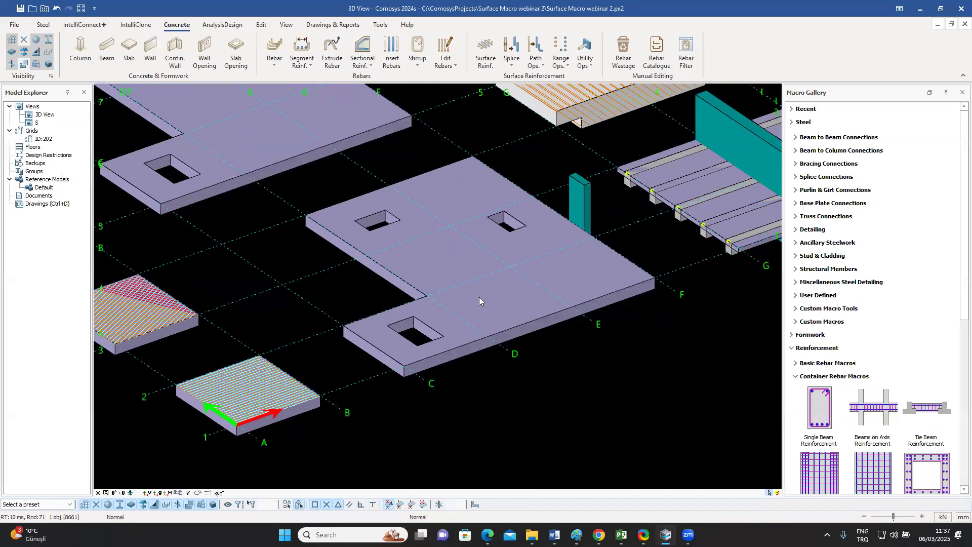
pyautogui.scroll(3, 255, 412)
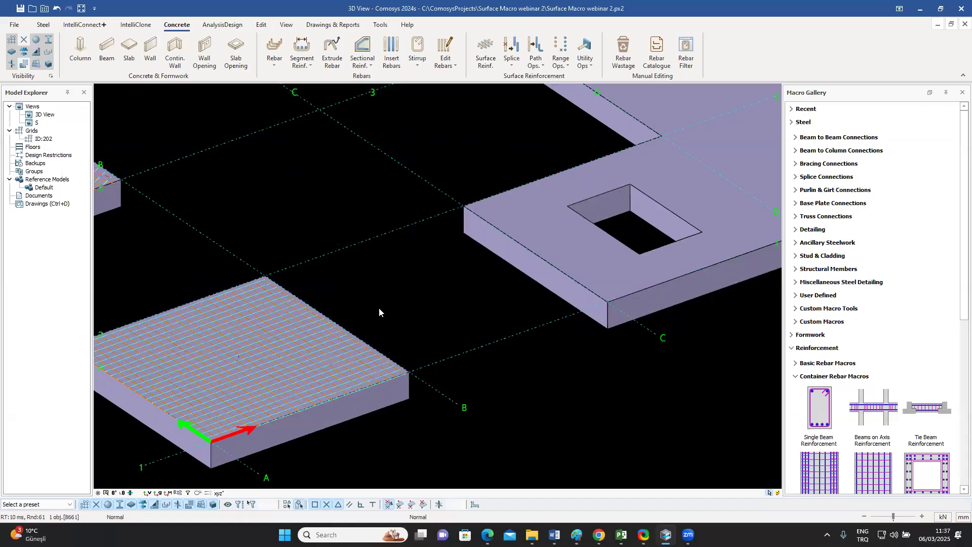
pyautogui.scroll(-3, 390, 316)
pyautogui.scroll(2, 509, 270)
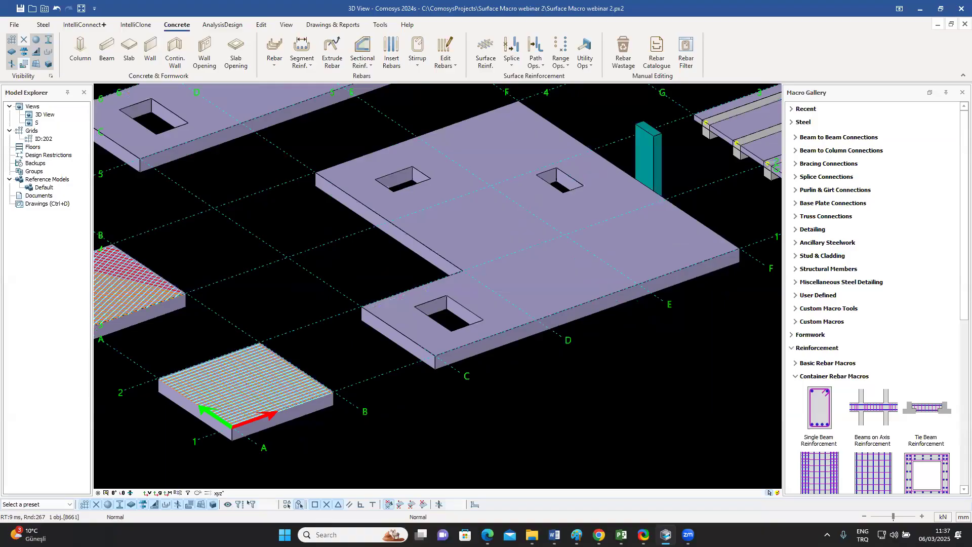
pyautogui.moveTo(541, 200); pyautogui.dragTo(501, 210, button='middle')
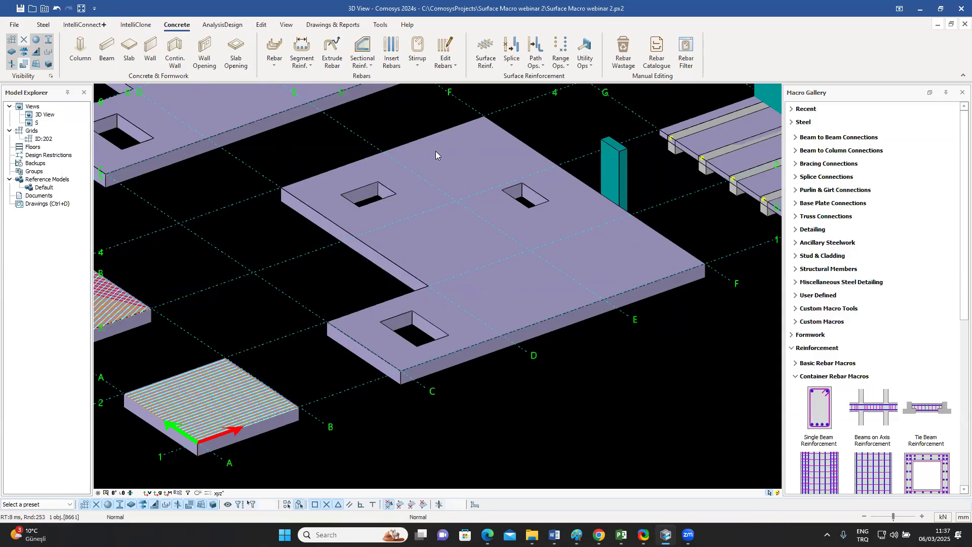
pyautogui.moveTo(535, 197); pyautogui.dragTo(517, 217, button='middle')
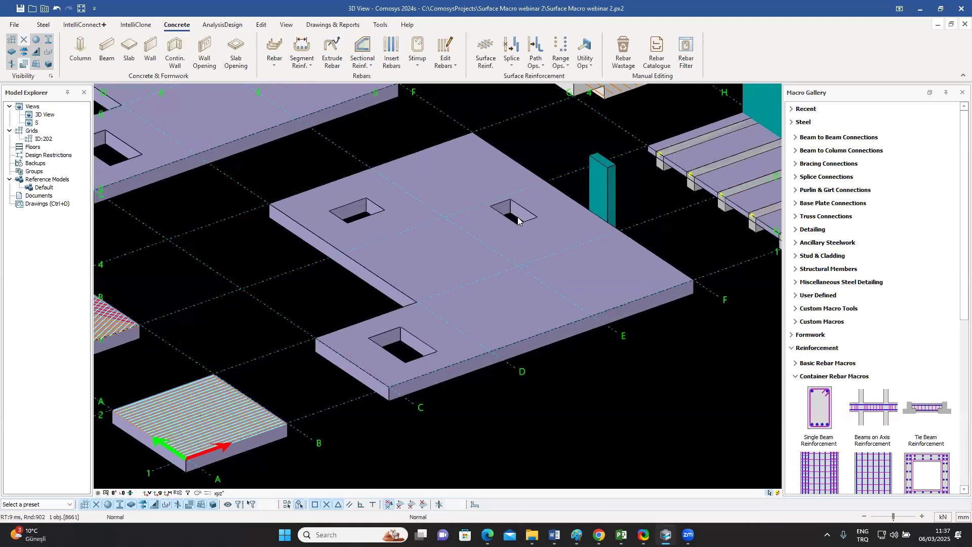
pyautogui.click(485, 50)
pyautogui.click(441, 251)
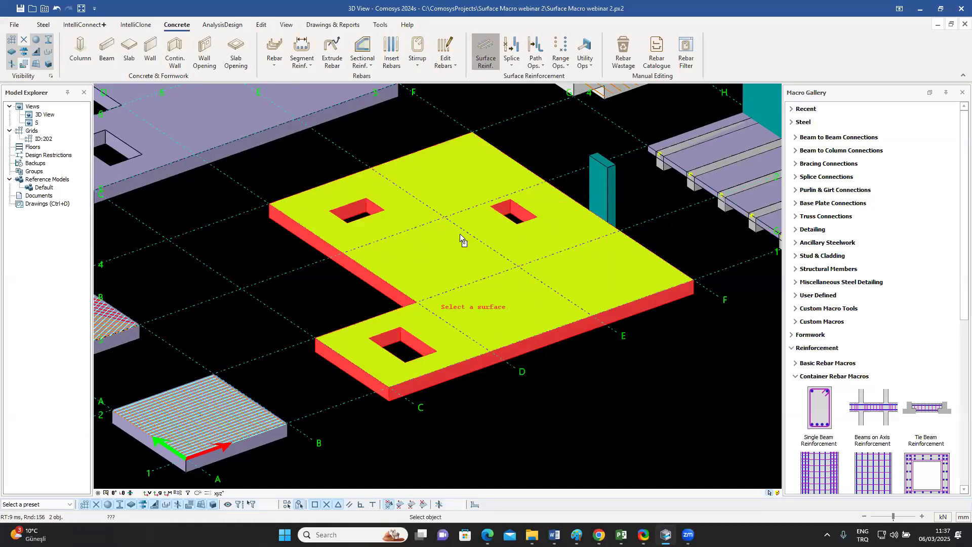
pyautogui.click(460, 232)
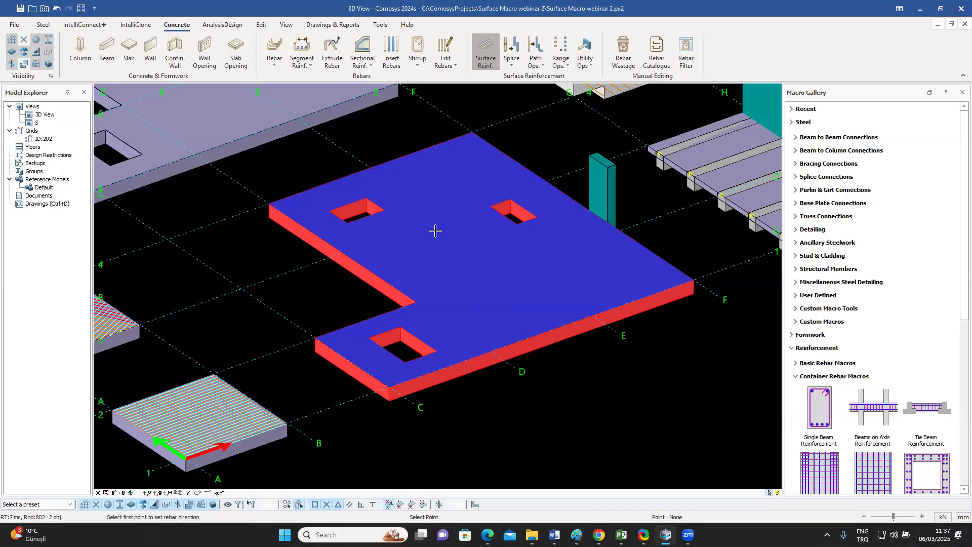
pyautogui.scroll(-1, 258, 224)
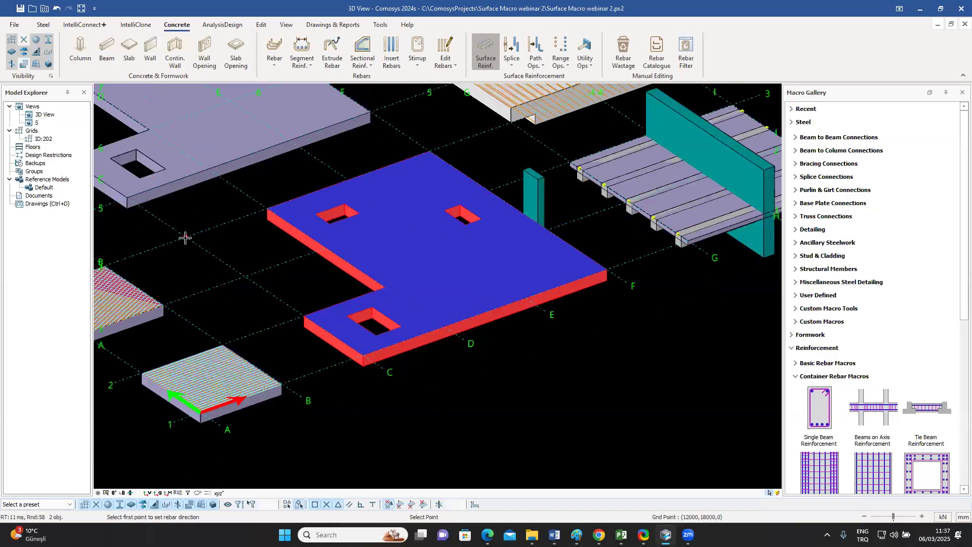
pyautogui.click(184, 238)
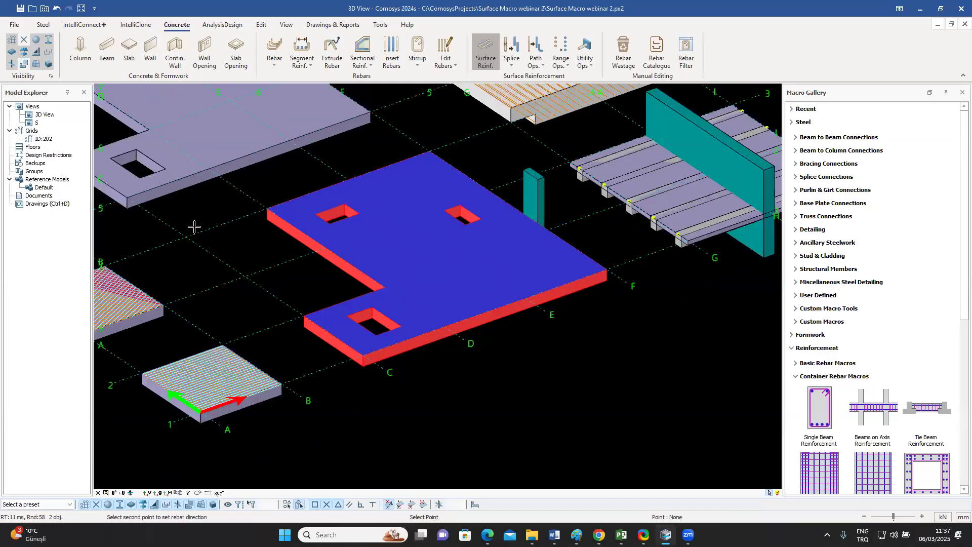
pyautogui.click(226, 223)
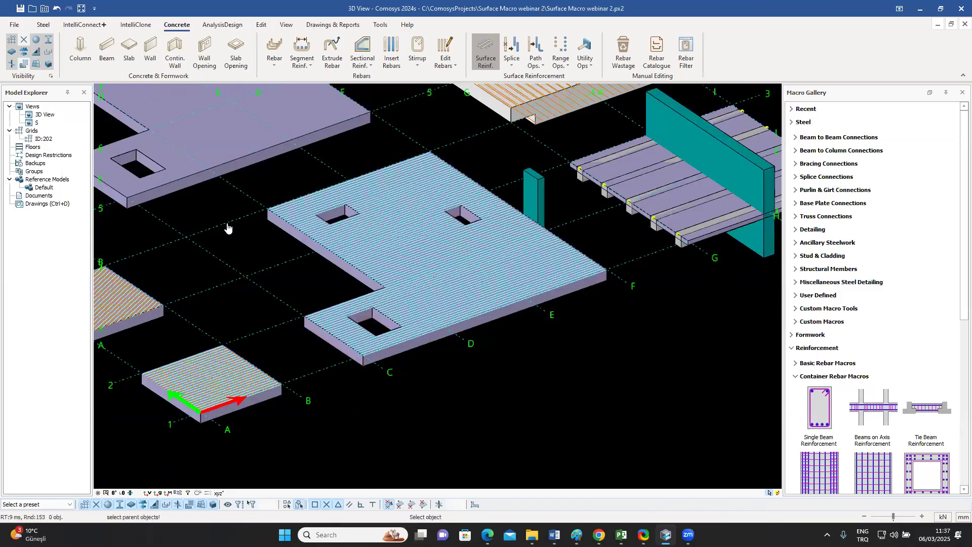
pyautogui.scroll(5, 544, 295)
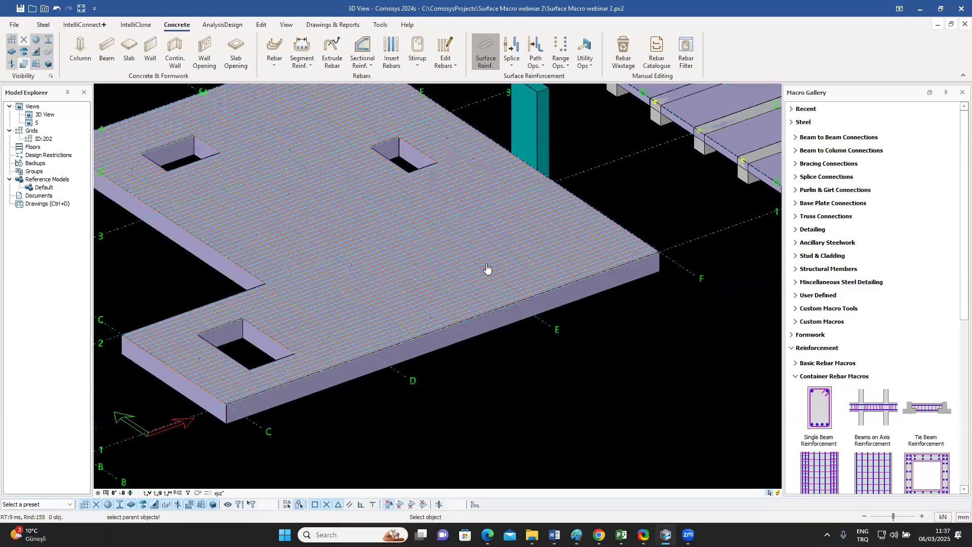
pyautogui.scroll(1, 478, 258)
pyautogui.press('Escape')
# - Examine the rebar mesh around the opening at grids C-D/1-2 in top view, selecting the rebar groups beside, below and above it
pyautogui.scroll(-3, 418, 289)
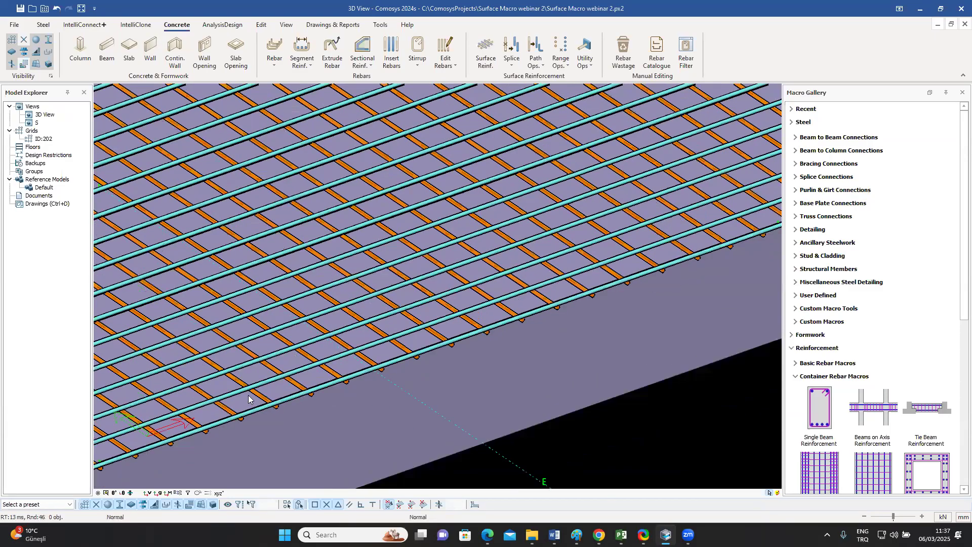
pyautogui.click(113, 493)
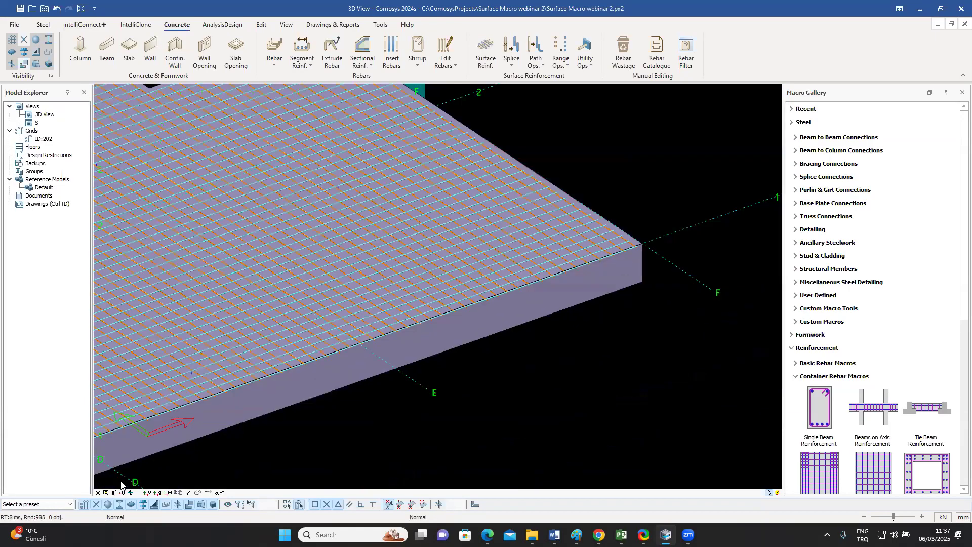
pyautogui.moveTo(514, 212); pyautogui.dragTo(376, 309, button='middle')
pyautogui.scroll(6, 376, 312)
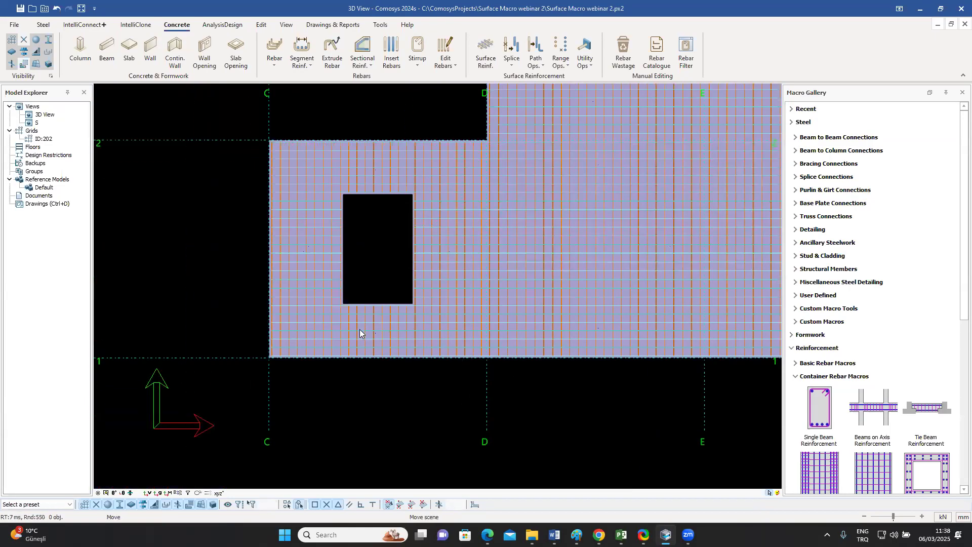
pyautogui.click(333, 330)
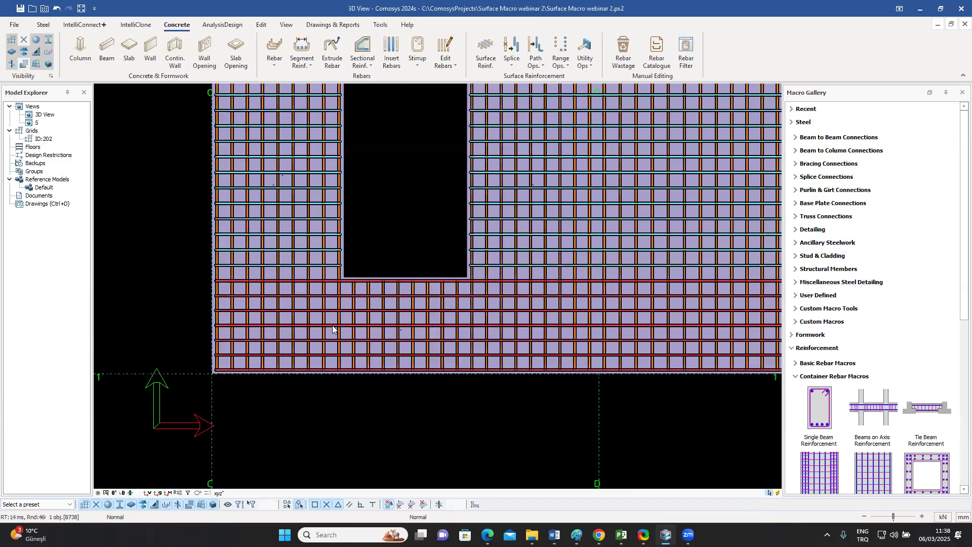
pyautogui.scroll(-3, 420, 287)
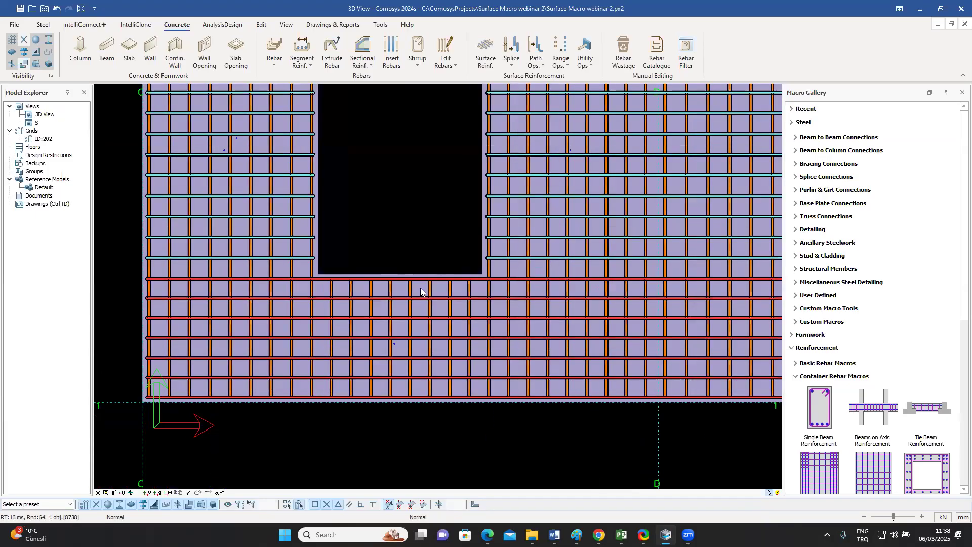
pyautogui.scroll(3, 355, 266)
pyautogui.click(361, 272)
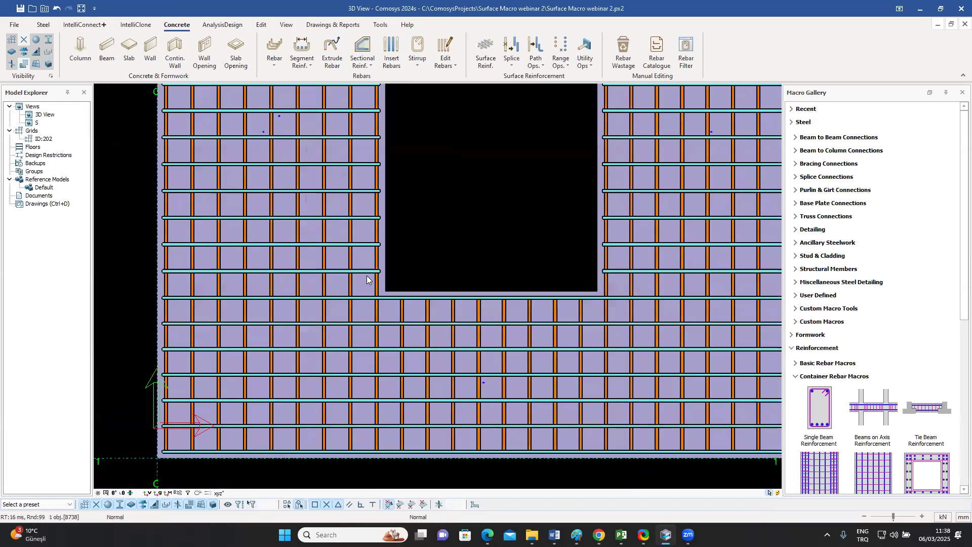
pyautogui.moveTo(556, 268); pyautogui.dragTo(360, 283, button='middle')
pyautogui.click(424, 287)
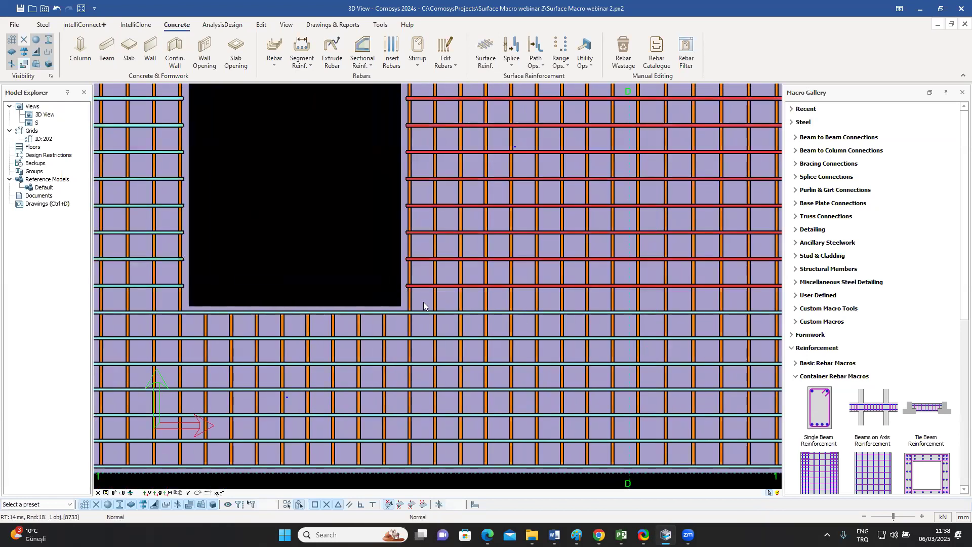
pyautogui.scroll(-3, 423, 301)
pyautogui.scroll(3, 328, 253)
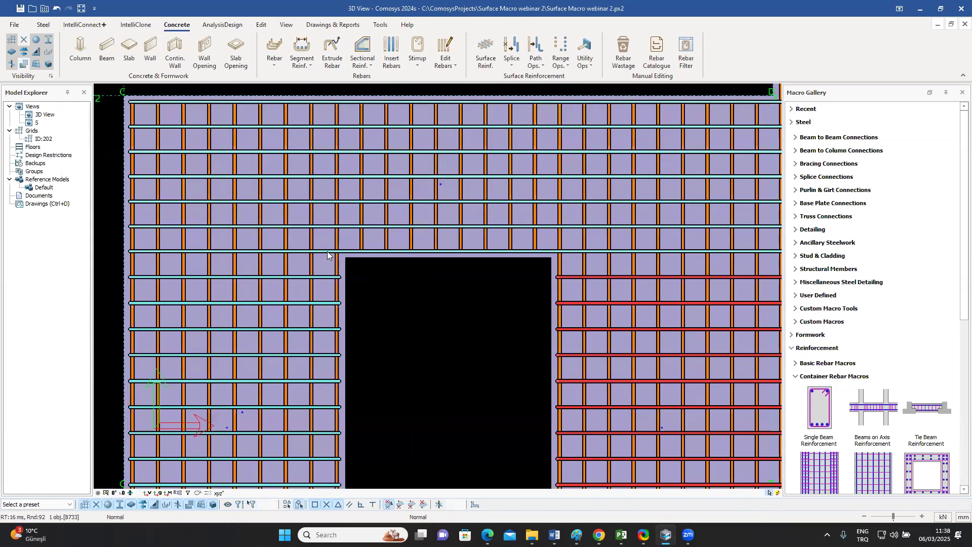
pyautogui.scroll(-4, 327, 252)
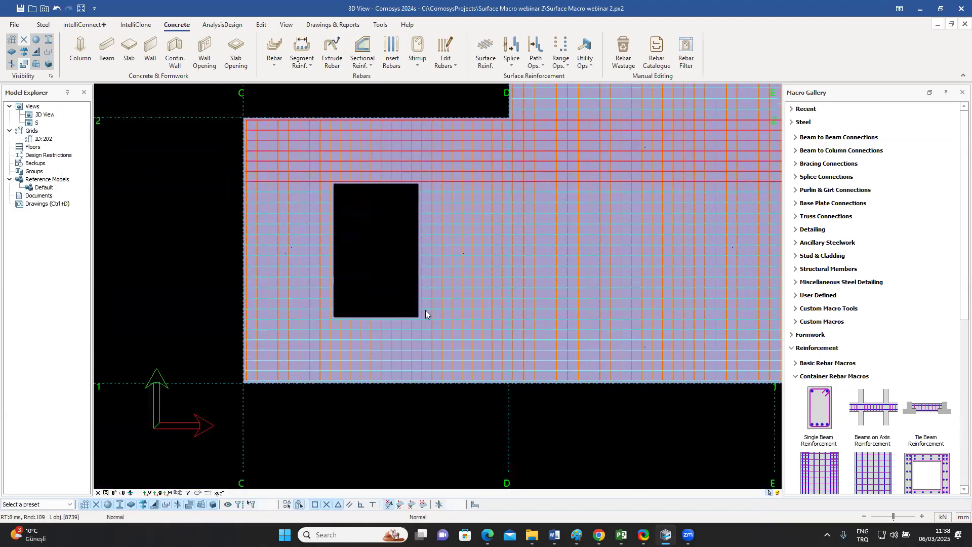
pyautogui.scroll(4, 323, 358)
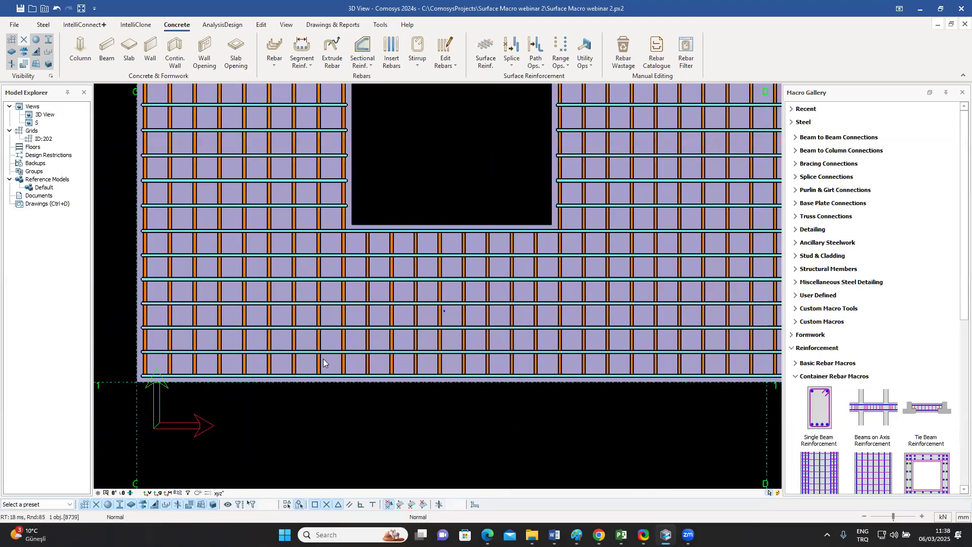
# - Examine the bar clearances at slab corner C/1 and along the lower edge of the C-D/1-2 opening, selecting the horizontal bars below it
pyautogui.moveTo(324, 360); pyautogui.dragTo(334, 377, button='middle')
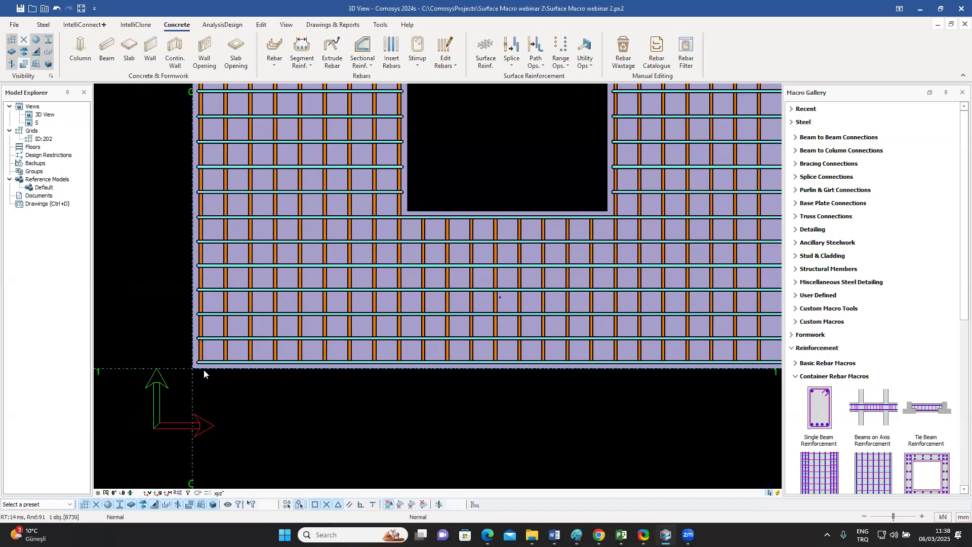
pyautogui.scroll(5, 220, 367)
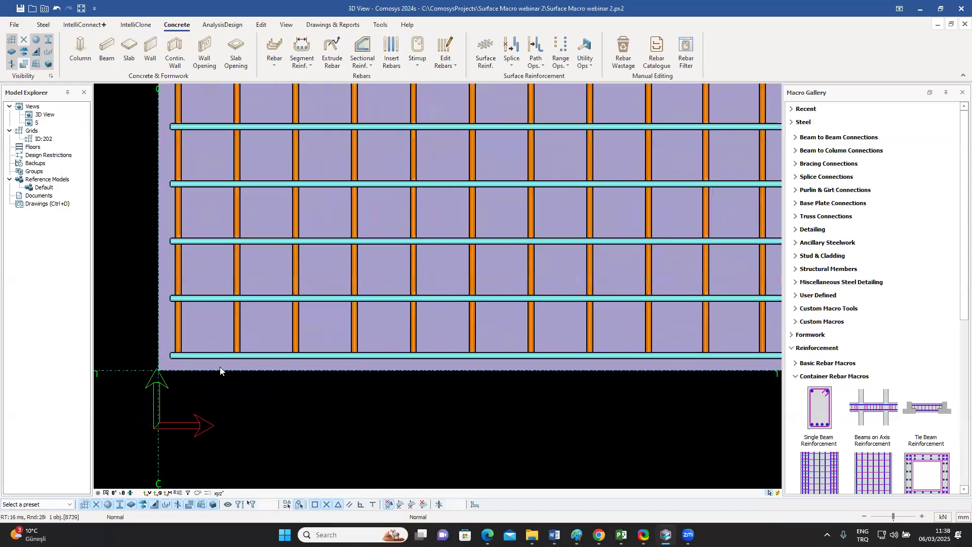
pyautogui.scroll(-3, 212, 357)
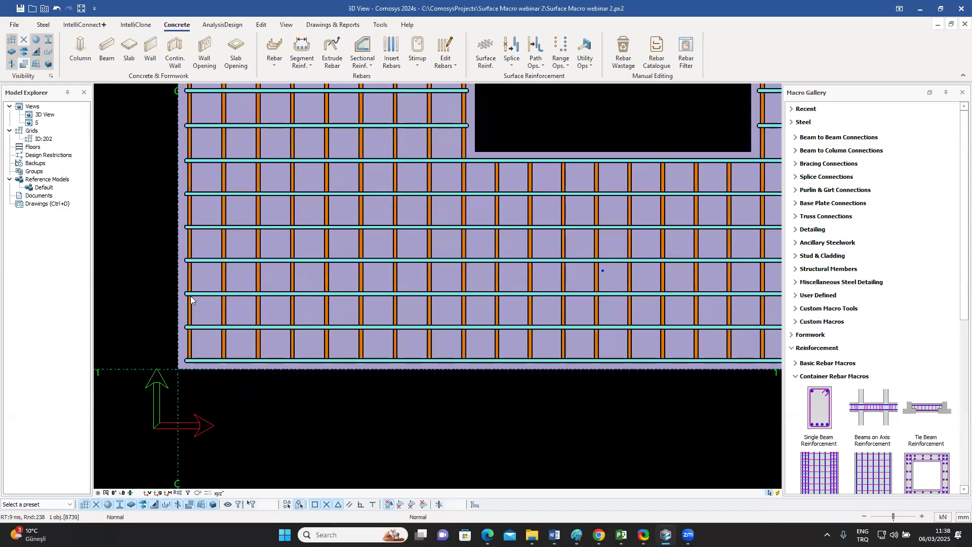
pyautogui.scroll(3, 534, 149)
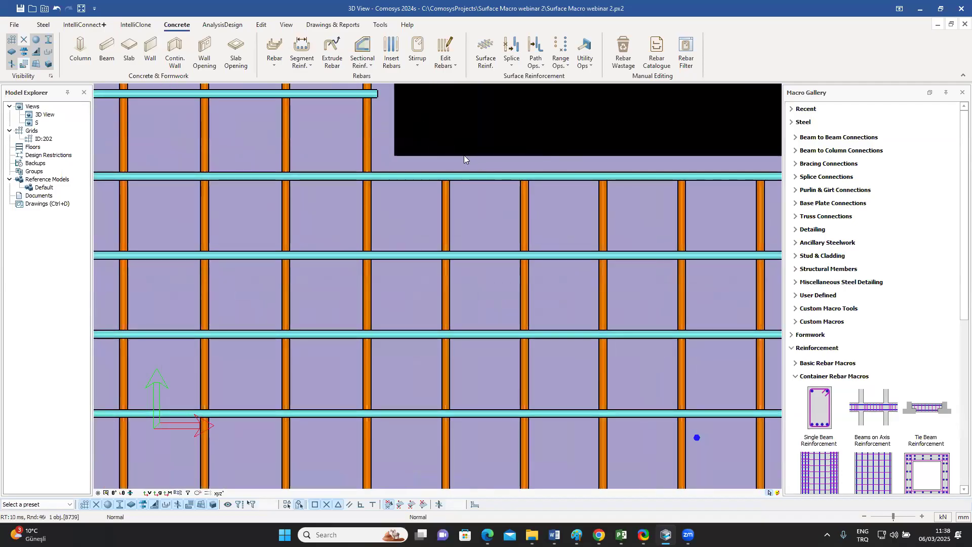
pyautogui.click(467, 175)
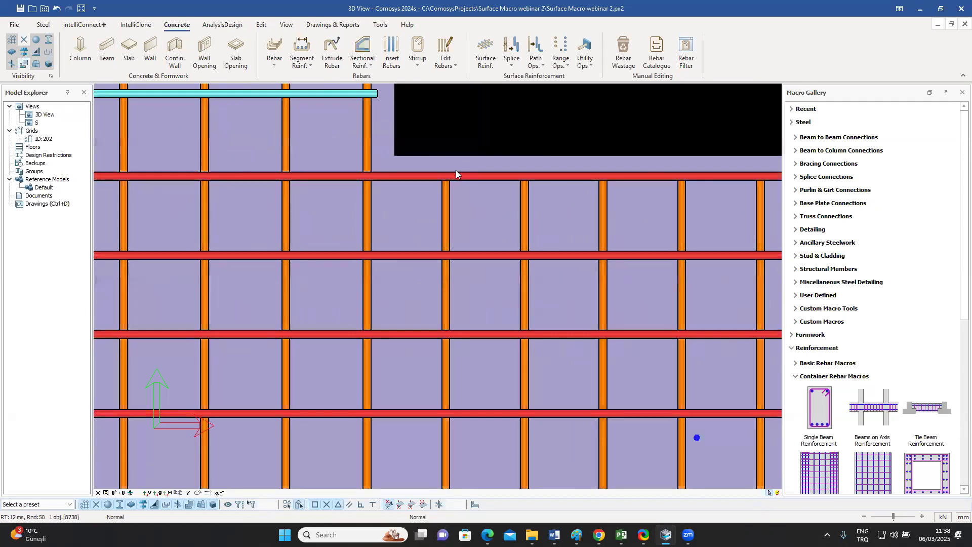
pyautogui.moveTo(459, 173); pyautogui.dragTo(506, 251, button='middle')
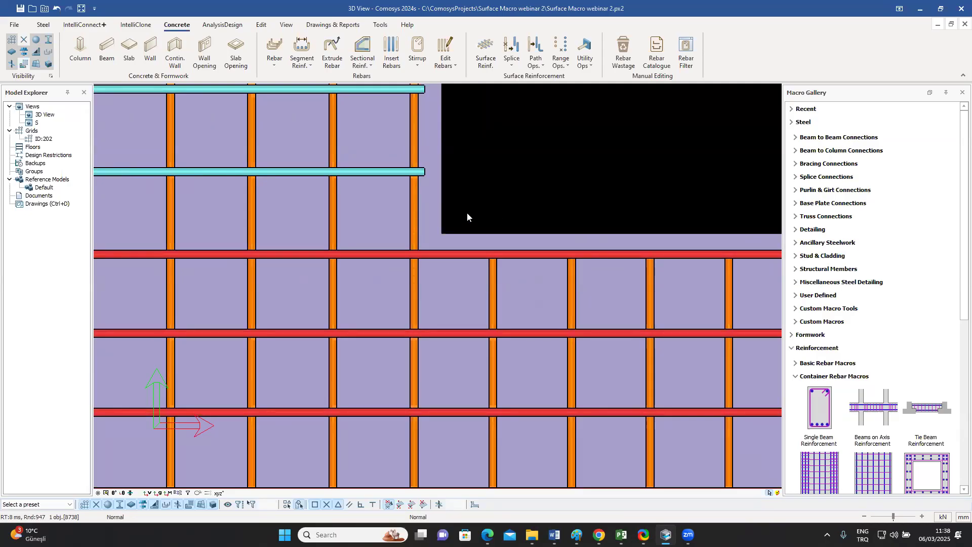
pyautogui.scroll(-5, 467, 212)
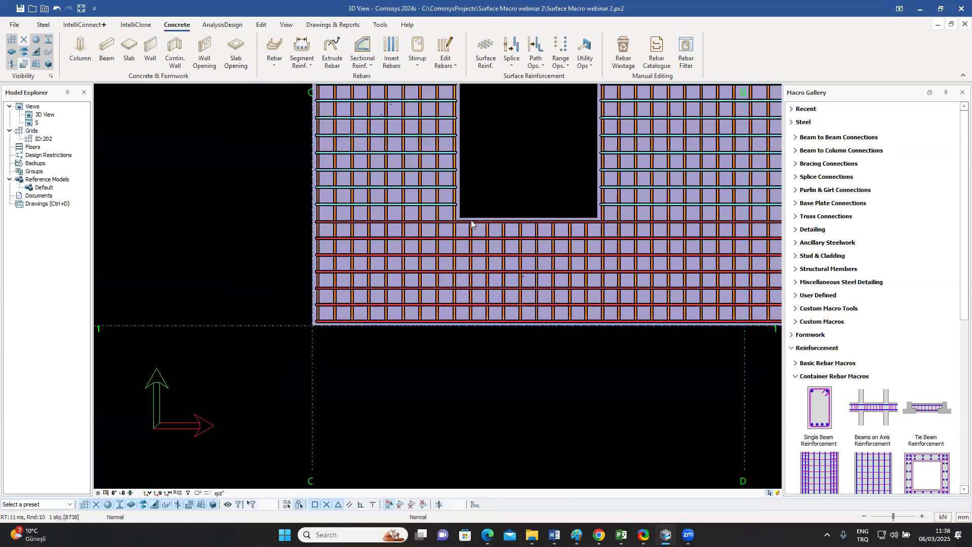
pyautogui.moveTo(471, 220); pyautogui.dragTo(421, 252, button='middle')
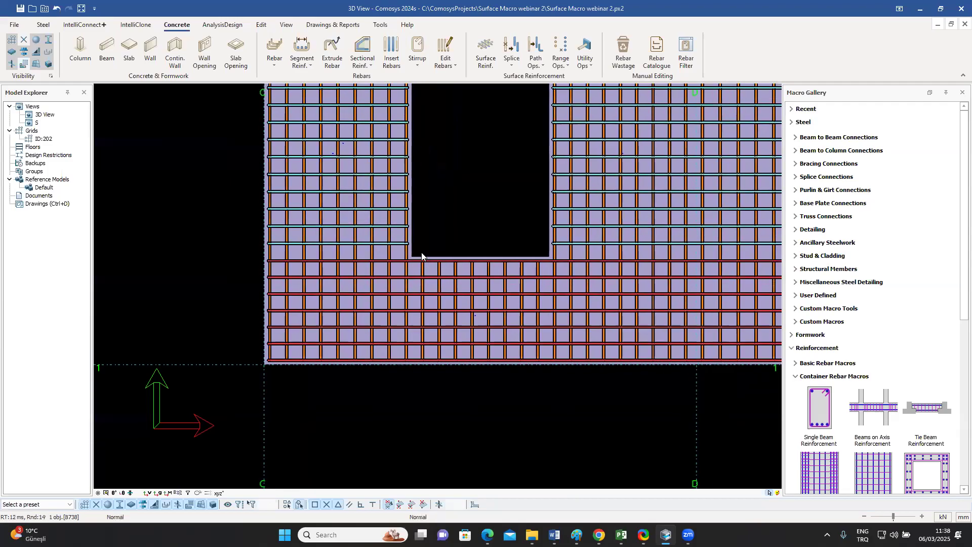
pyautogui.scroll(-5, 419, 254)
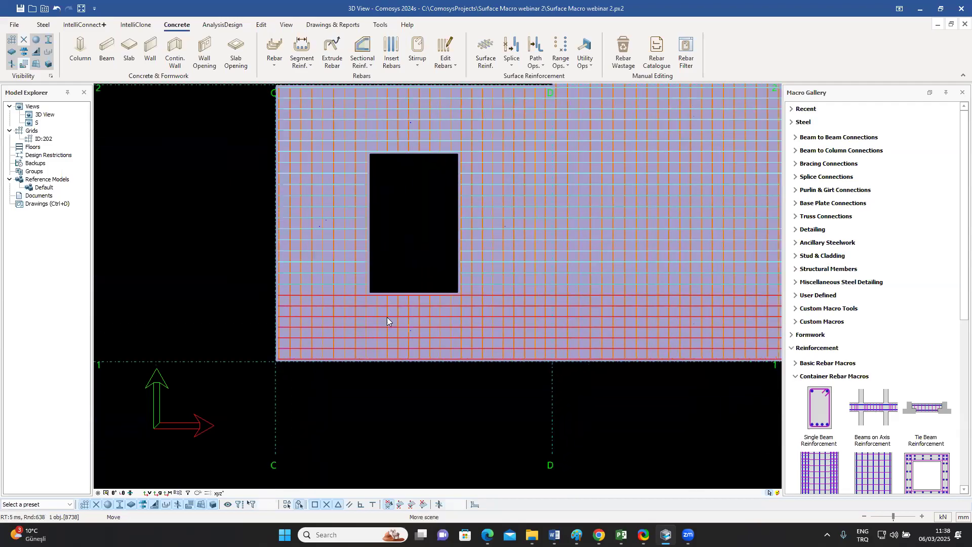
pyautogui.scroll(-4, 214, 308)
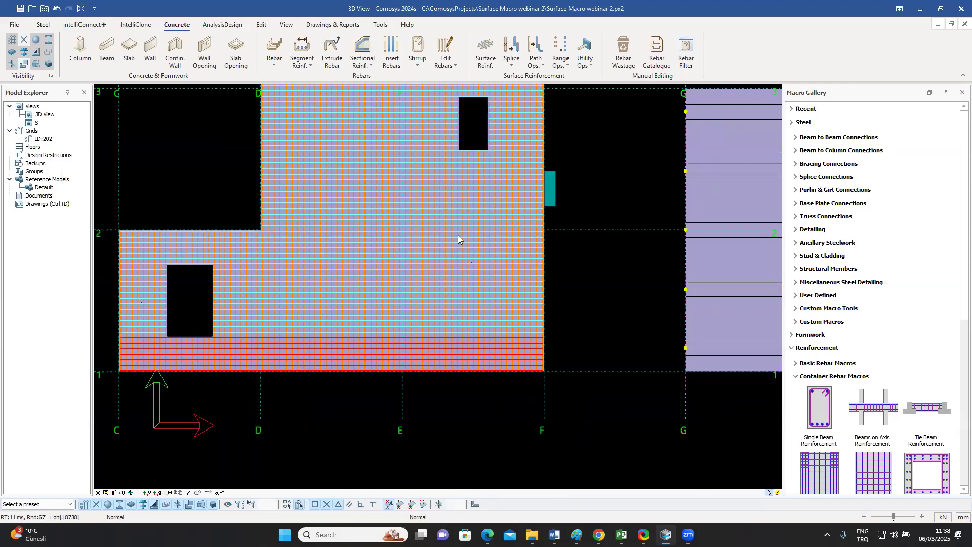
# - Examine how the mesh is cut around another, smaller opening in the slab, selecting the vertical rebar group beside it
pyautogui.moveTo(213, 308); pyautogui.dragTo(174, 383, button='middle')
pyautogui.scroll(8, 407, 226)
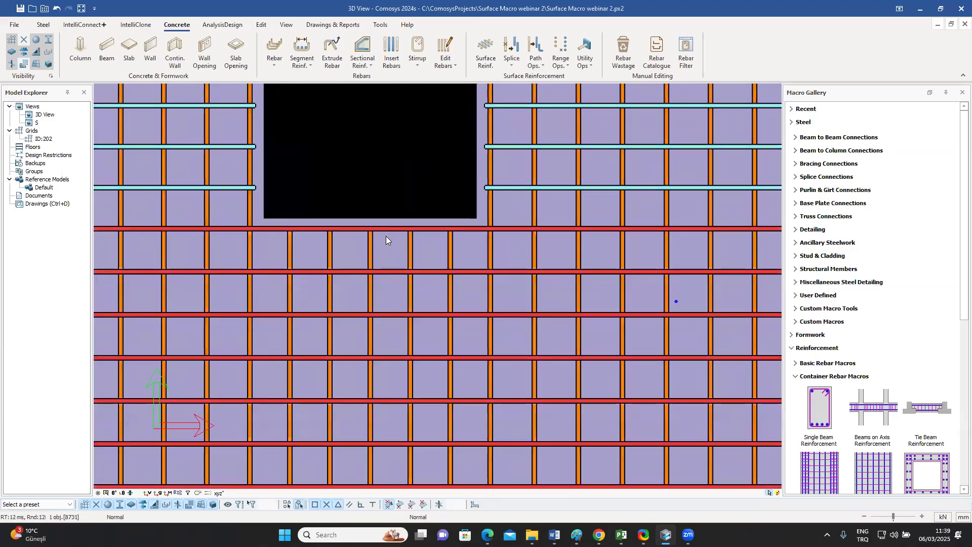
pyautogui.moveTo(388, 248); pyautogui.dragTo(416, 481, button='middle')
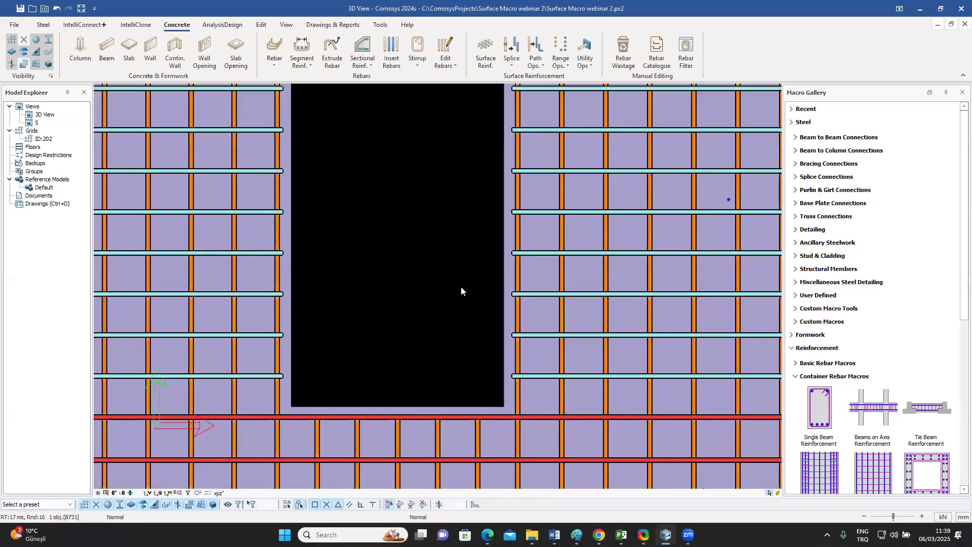
pyautogui.click(518, 274)
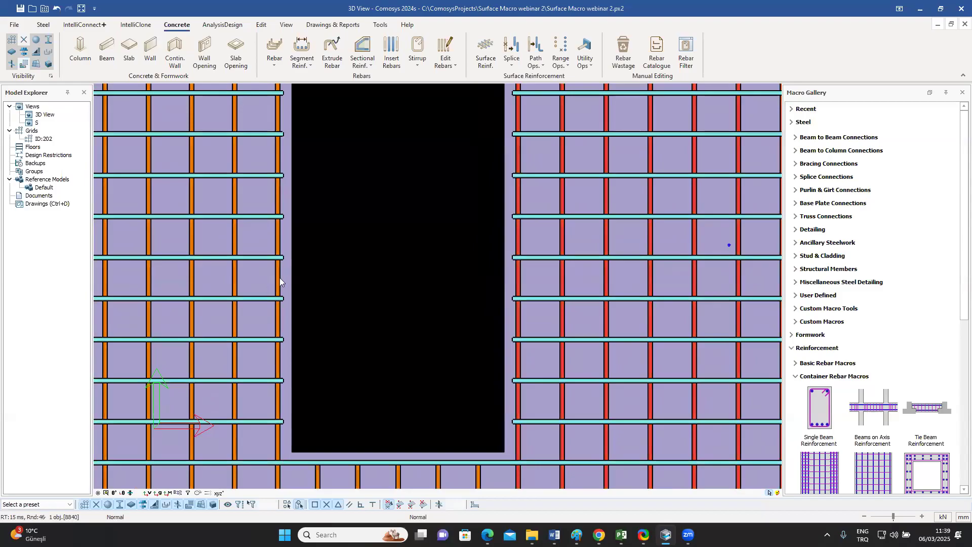
# - Examine the mesh around the E-F/2-3 and D-E/3-4 openings, selecting the horizontal rebar groups beside, above and below the D-E/3-4 opening
pyautogui.scroll(-3, 420, 312)
pyautogui.scroll(4, 431, 242)
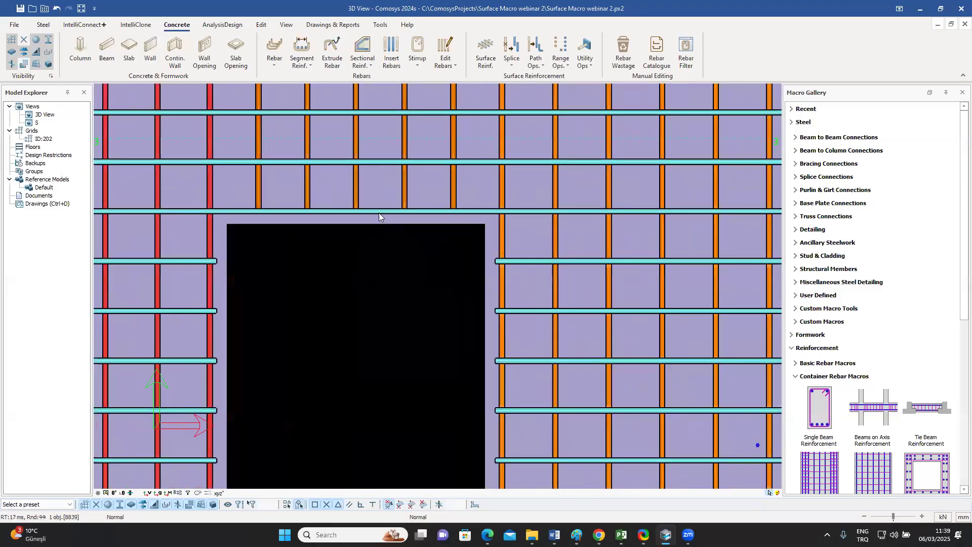
pyautogui.scroll(-5, 394, 233)
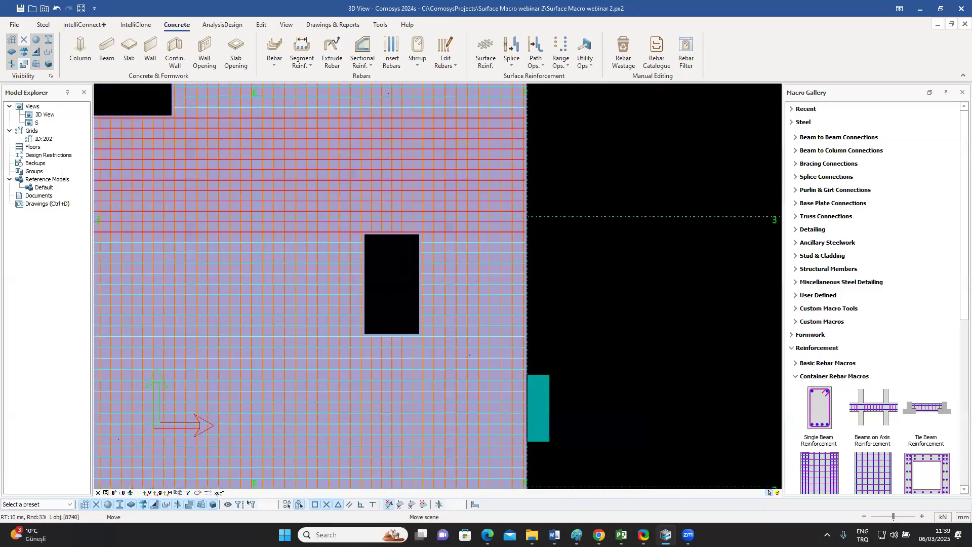
pyautogui.scroll(-4, 413, 275)
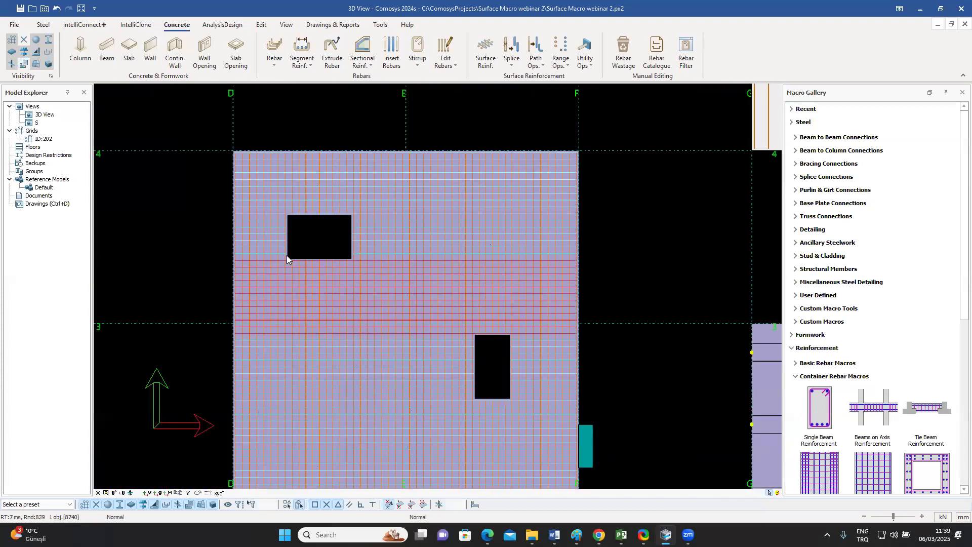
pyautogui.scroll(8, 325, 263)
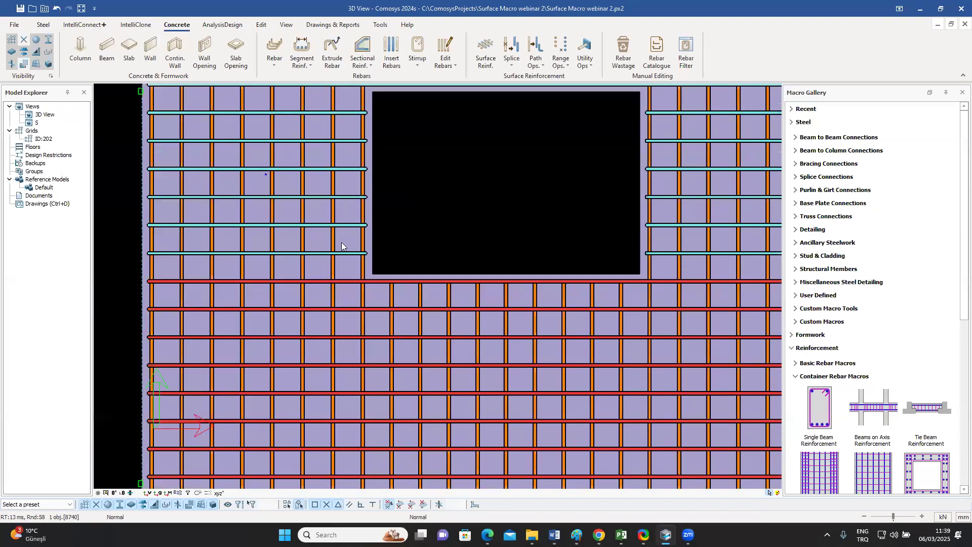
pyautogui.scroll(-4, 420, 238)
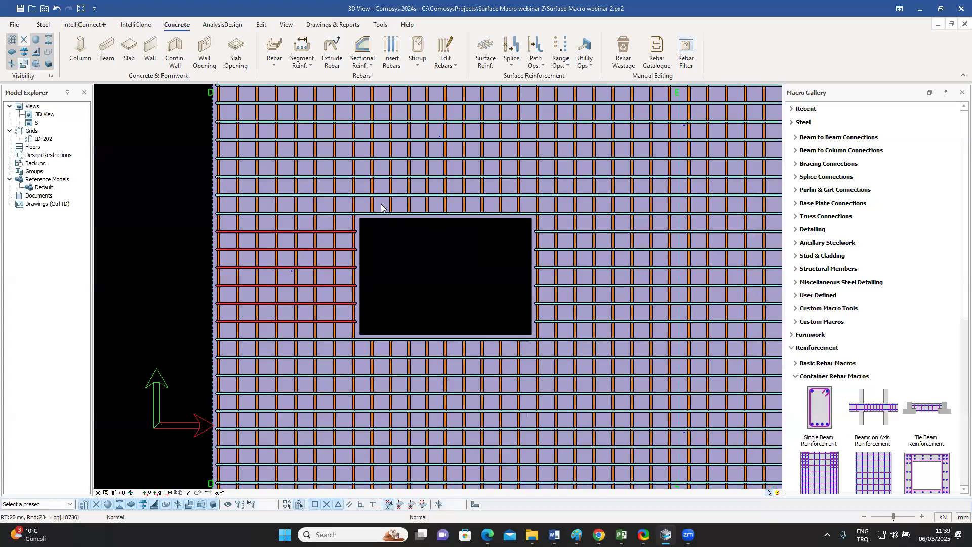
pyautogui.scroll(4, 374, 205)
pyautogui.scroll(-3, 364, 222)
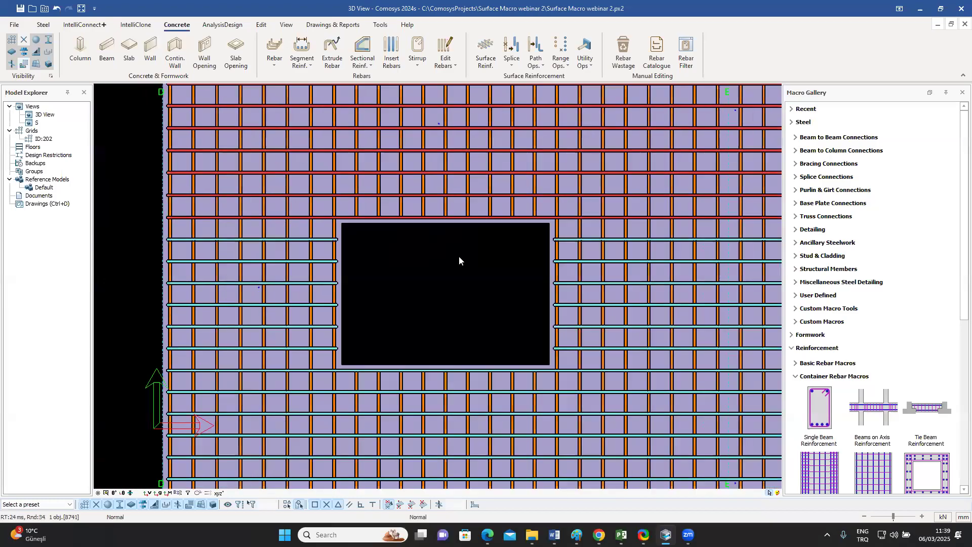
pyautogui.scroll(-2, 459, 257)
pyautogui.scroll(4, 470, 215)
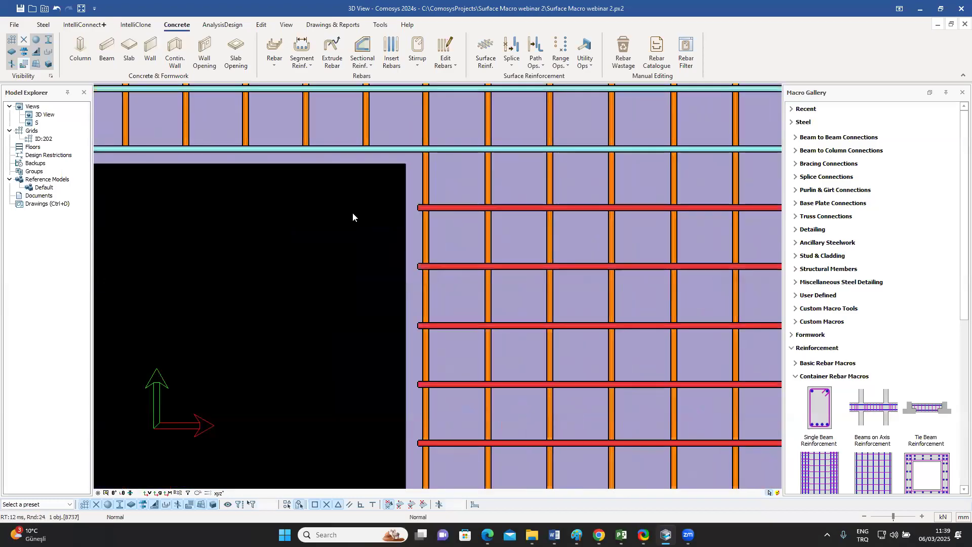
pyautogui.scroll(-3, 352, 213)
pyautogui.scroll(-6, 458, 241)
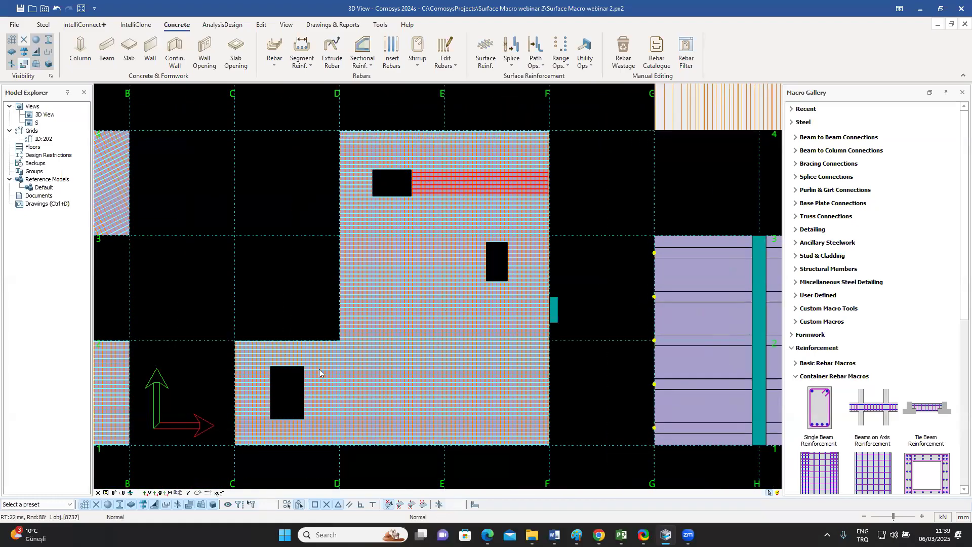
# - Examine how the vertical and horizontal bars end along the lower edge of the slab opening at grids C-D/1-2
pyautogui.moveTo(316, 320); pyautogui.dragTo(343, 295, button='middle')
pyautogui.scroll(5, 366, 373)
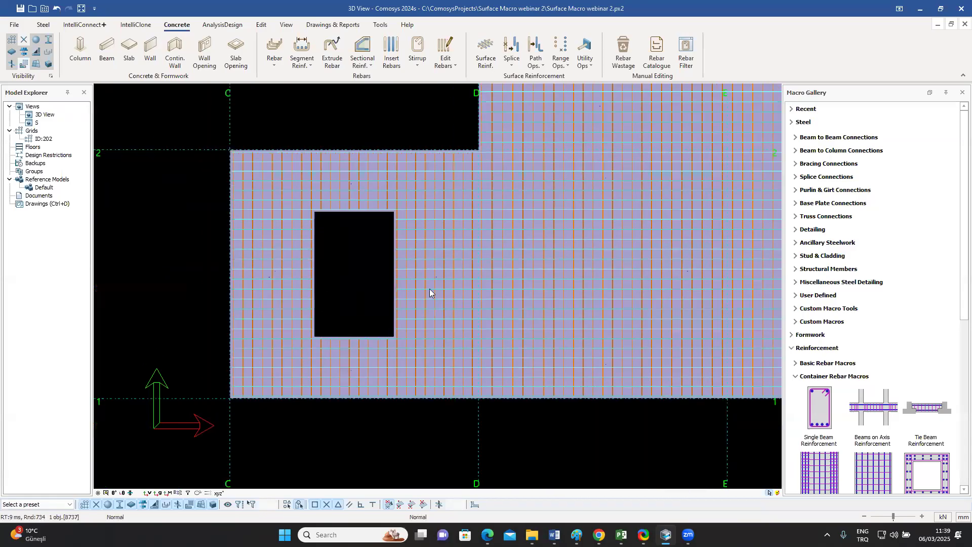
pyautogui.scroll(5, 429, 289)
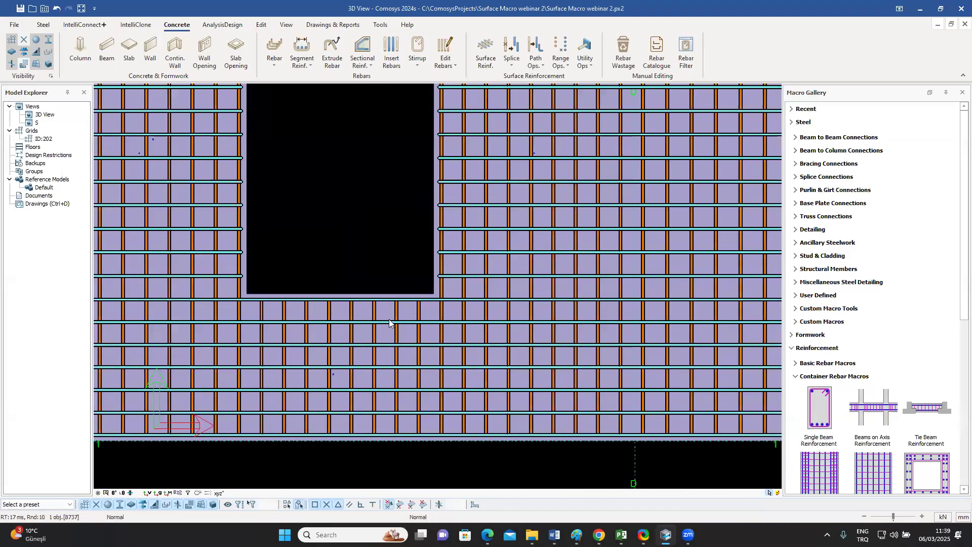
pyautogui.scroll(3, 348, 314)
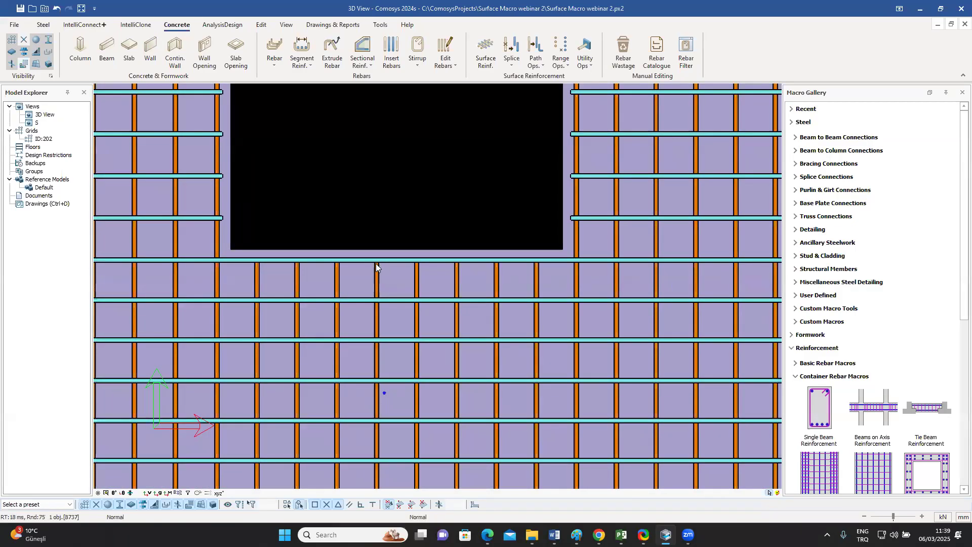
pyautogui.moveTo(376, 263); pyautogui.dragTo(380, 250, button='middle')
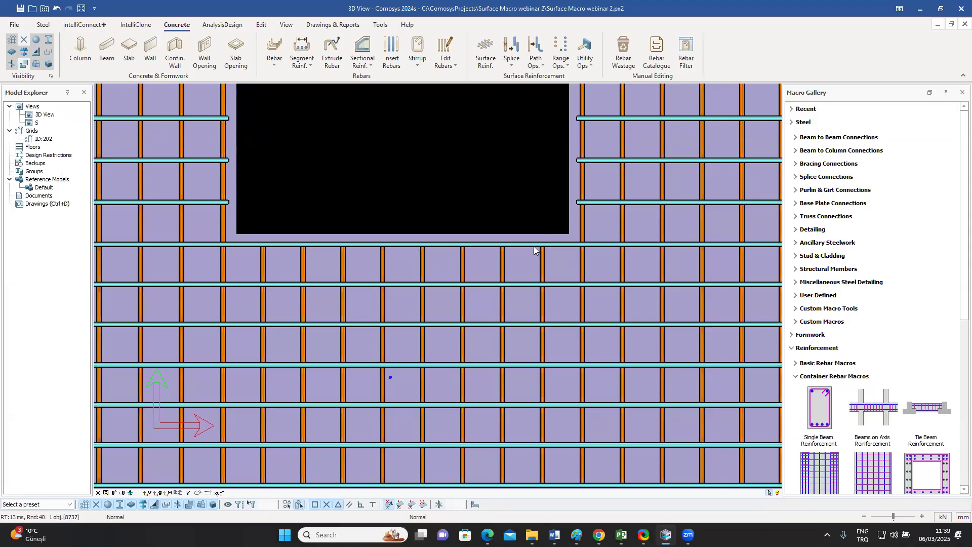
pyautogui.scroll(-5, 533, 248)
pyautogui.scroll(-2, 537, 253)
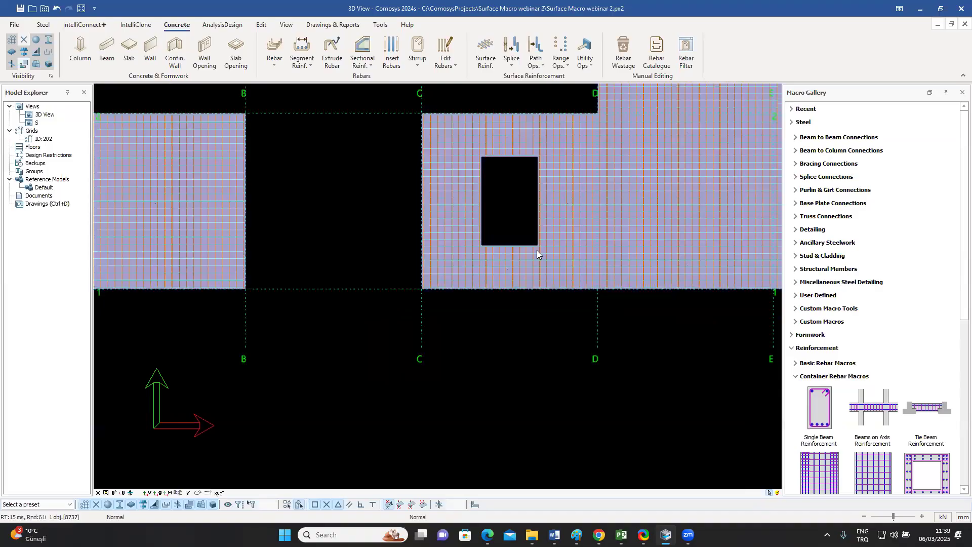
pyautogui.scroll(-3, 488, 245)
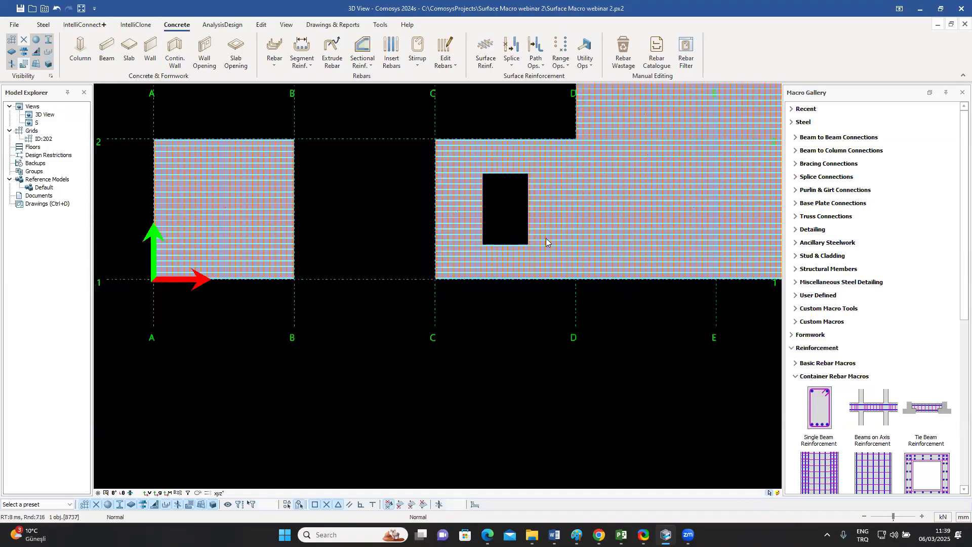
pyautogui.scroll(5, 544, 237)
pyautogui.moveTo(543, 238); pyautogui.dragTo(388, 320, button='middle')
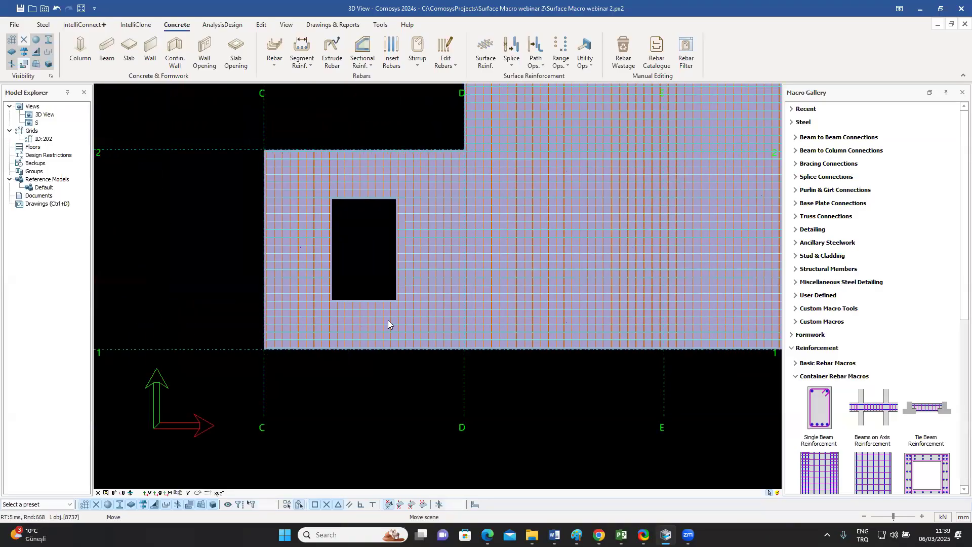
pyautogui.scroll(-2, 389, 324)
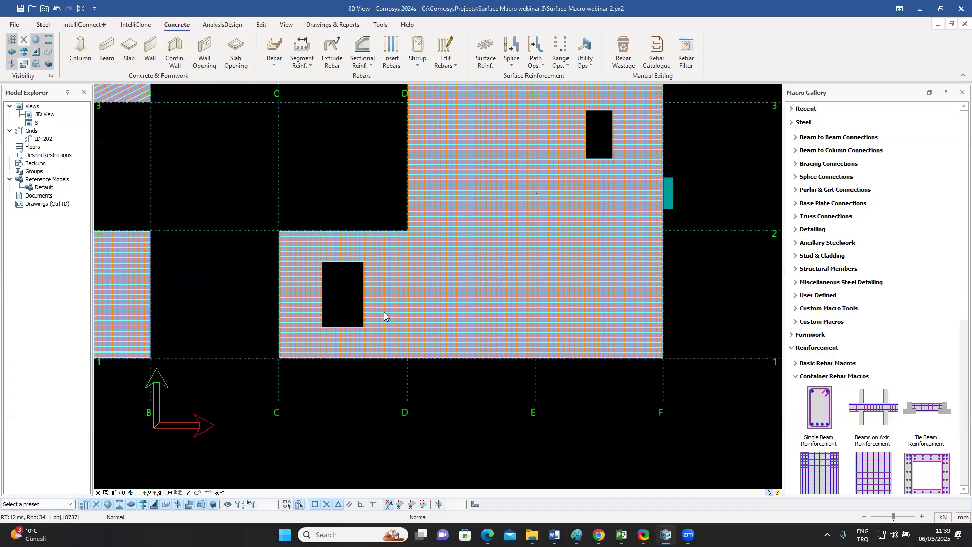
# - Turn on the visibility of the slab opening objects in the L-shaped slab
pyautogui.scroll(3, 382, 317)
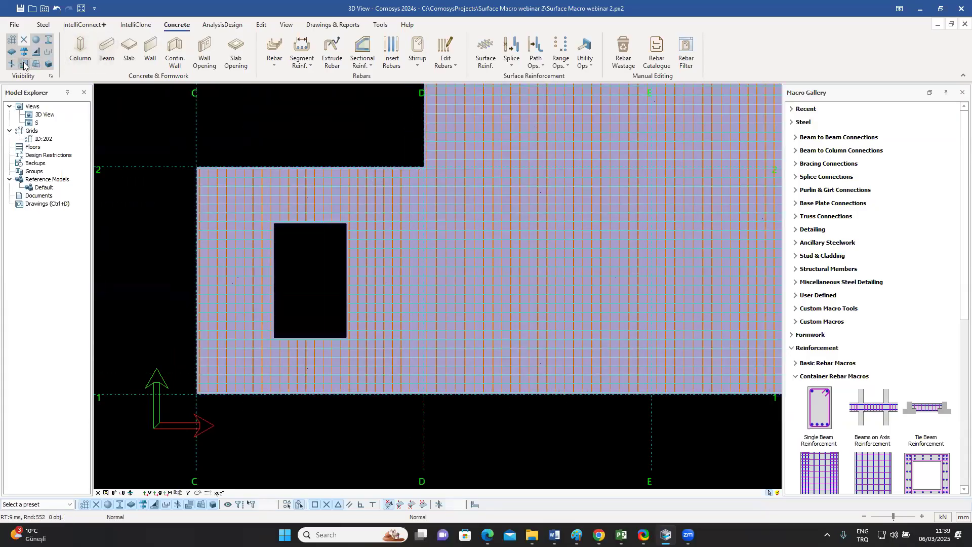
pyautogui.scroll(-5, 348, 340)
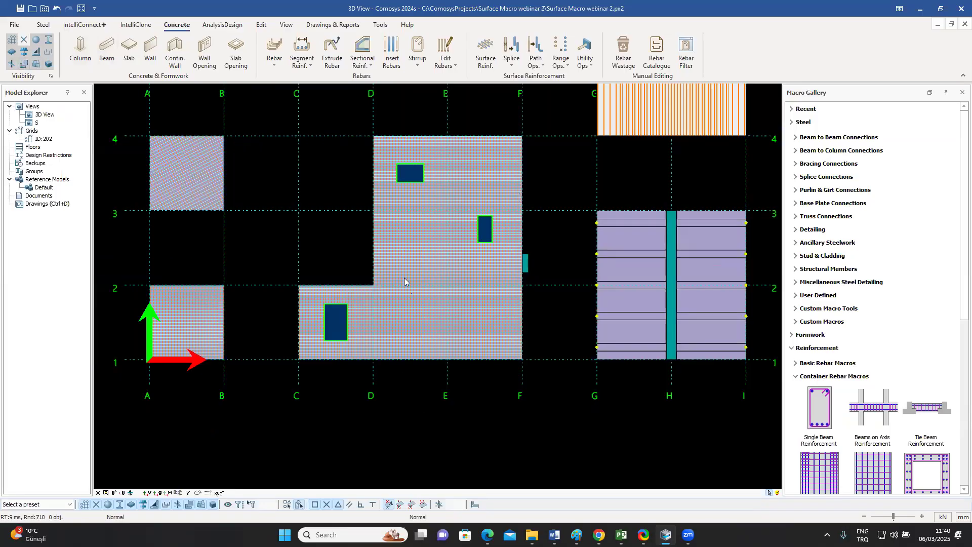
pyautogui.moveTo(418, 332); pyautogui.dragTo(475, 328, button='middle')
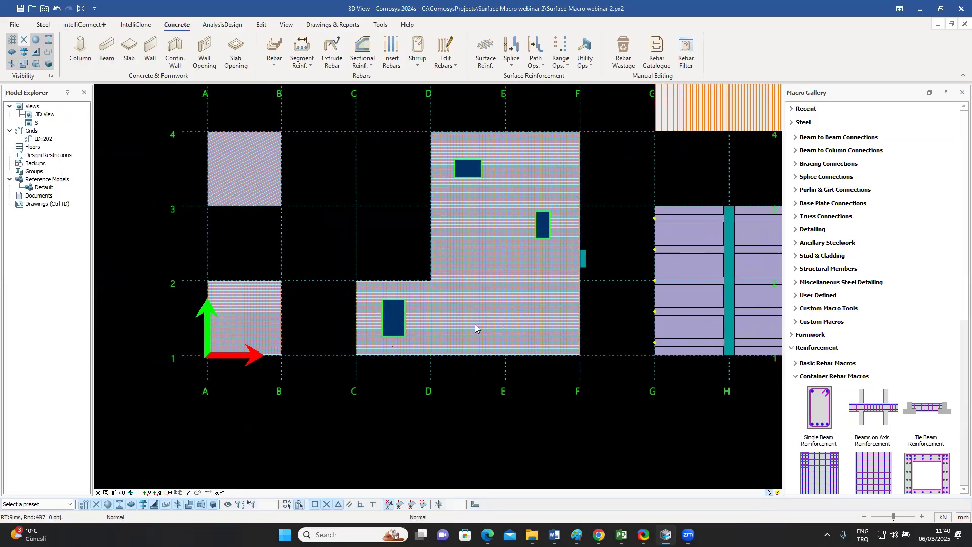
pyautogui.scroll(3, 394, 324)
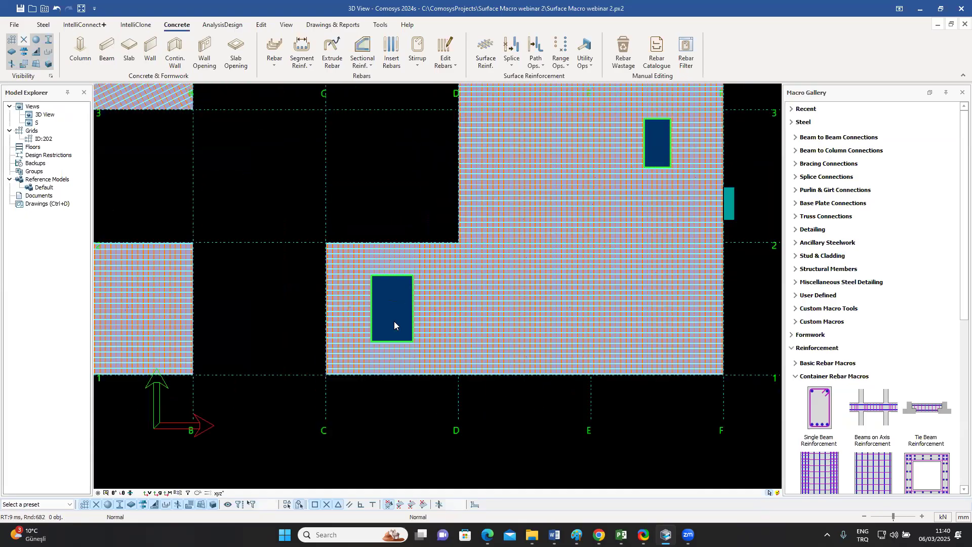
# - Set the width of the slab opening at grids C-D/1-2 to 2200 mm and check the surrounding rebar mesh
pyautogui.doubleClick(394, 324)
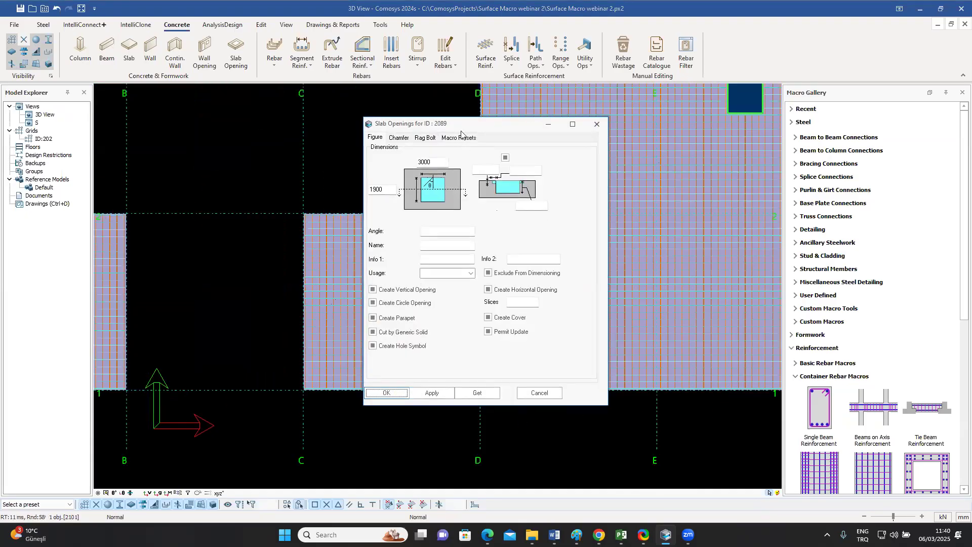
pyautogui.moveTo(481, 127); pyautogui.dragTo(627, 132)
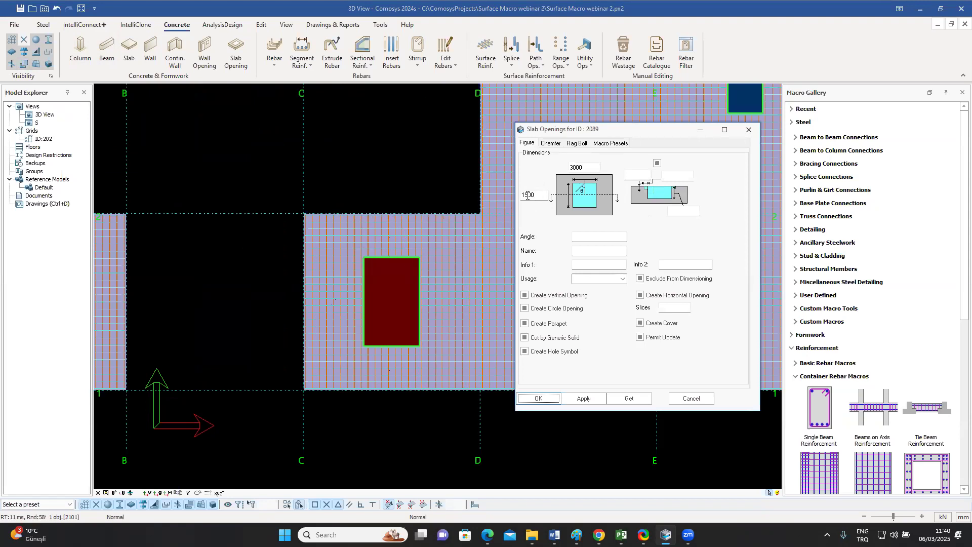
pyautogui.doubleClick(536, 195)
pyautogui.write('2200')
pyautogui.click(539, 398)
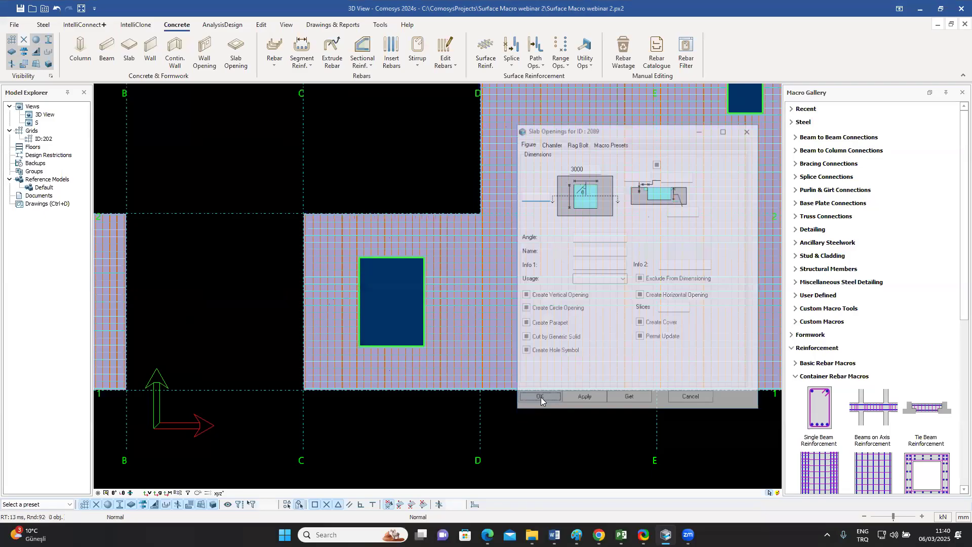
pyautogui.scroll(6, 384, 270)
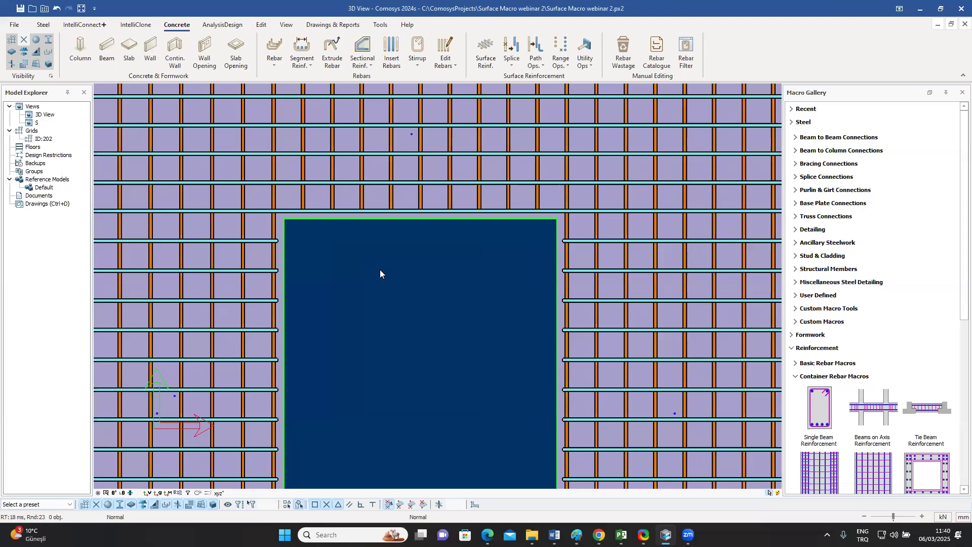
pyautogui.scroll(-5, 381, 273)
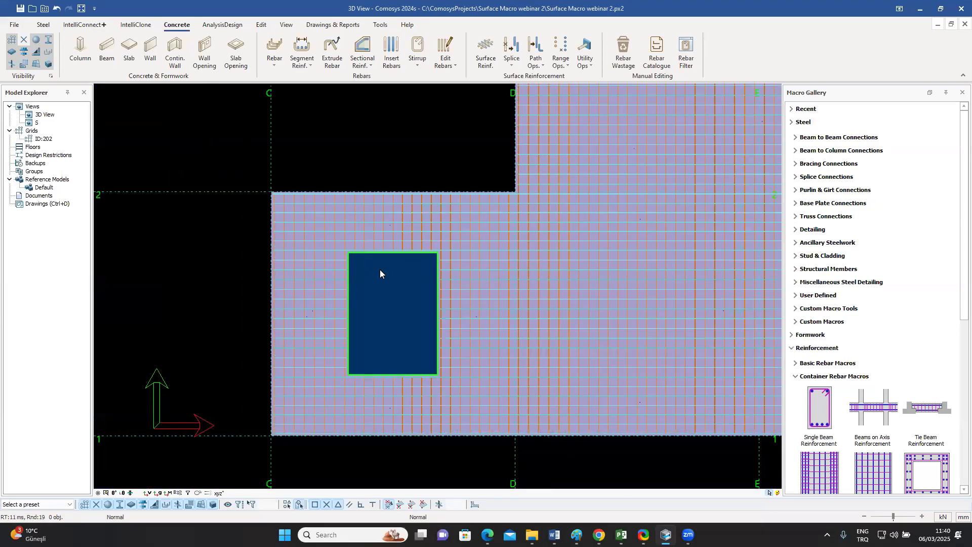
# - Set the width of the slab opening at grids E-F/2-3 to 1500 mm and check the surrounding rebar mesh
pyautogui.scroll(-8, 382, 273)
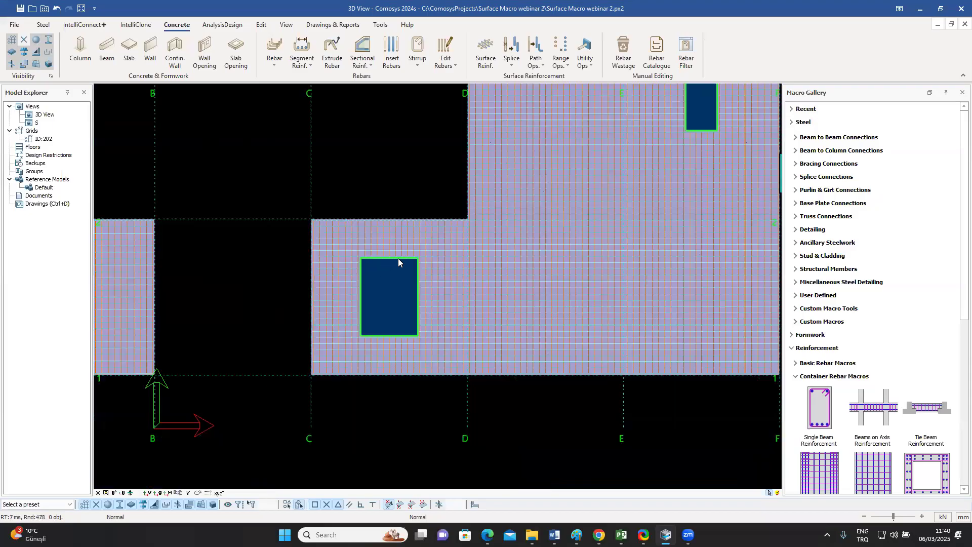
pyautogui.scroll(10, 444, 255)
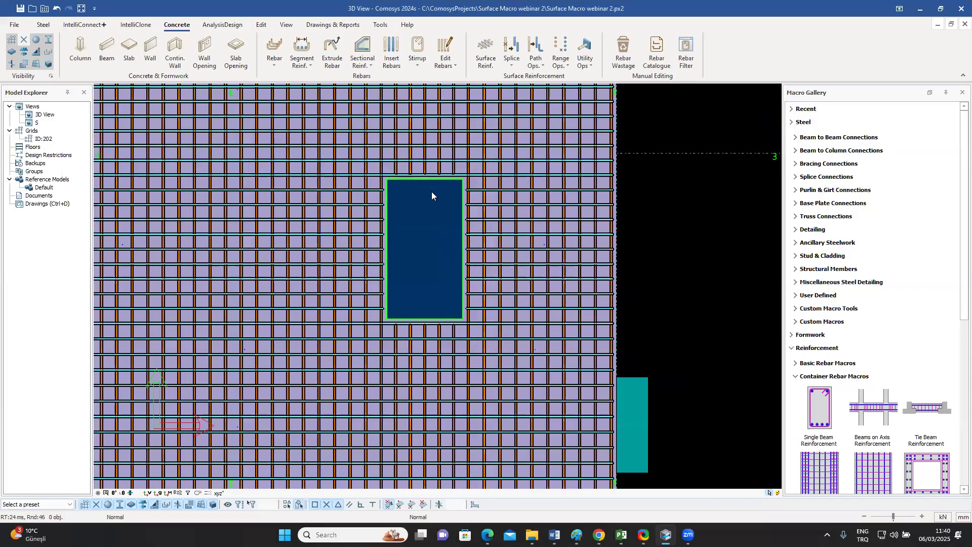
pyautogui.doubleClick(431, 191)
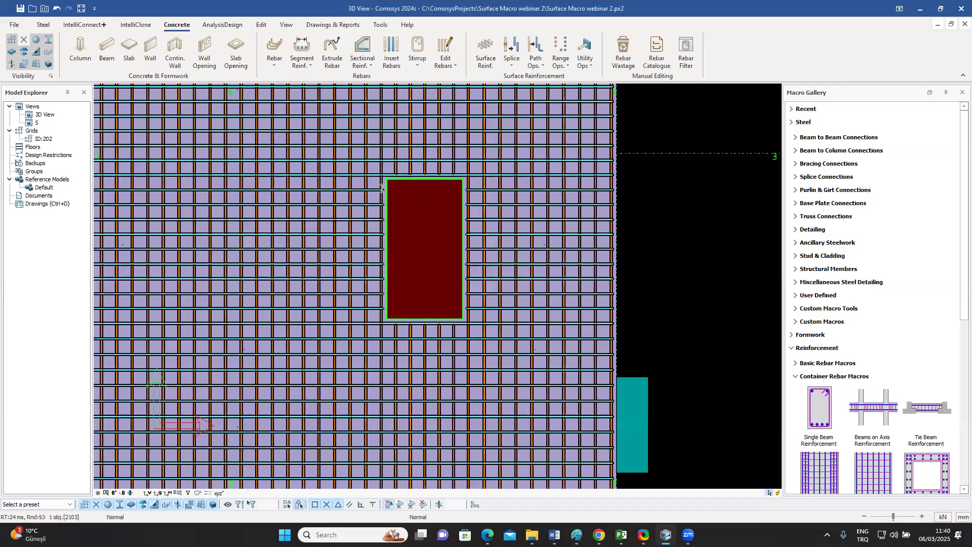
pyautogui.write('1500')
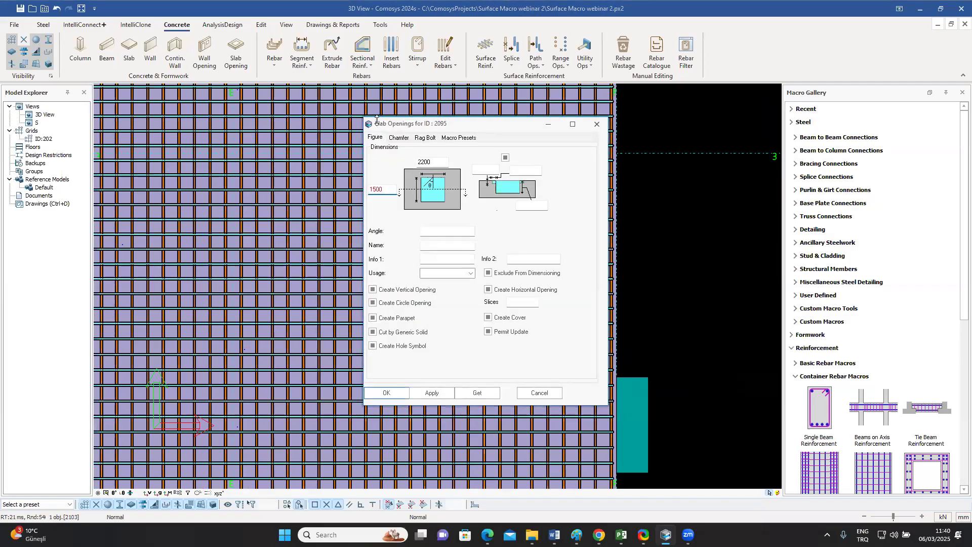
pyautogui.moveTo(418, 122); pyautogui.dragTo(763, 139)
pyautogui.click(738, 409)
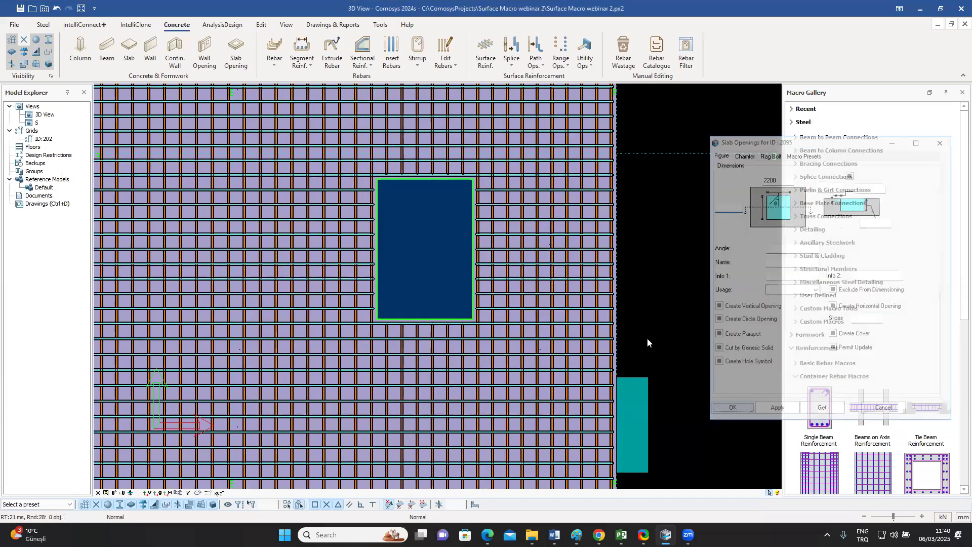
pyautogui.scroll(3, 444, 217)
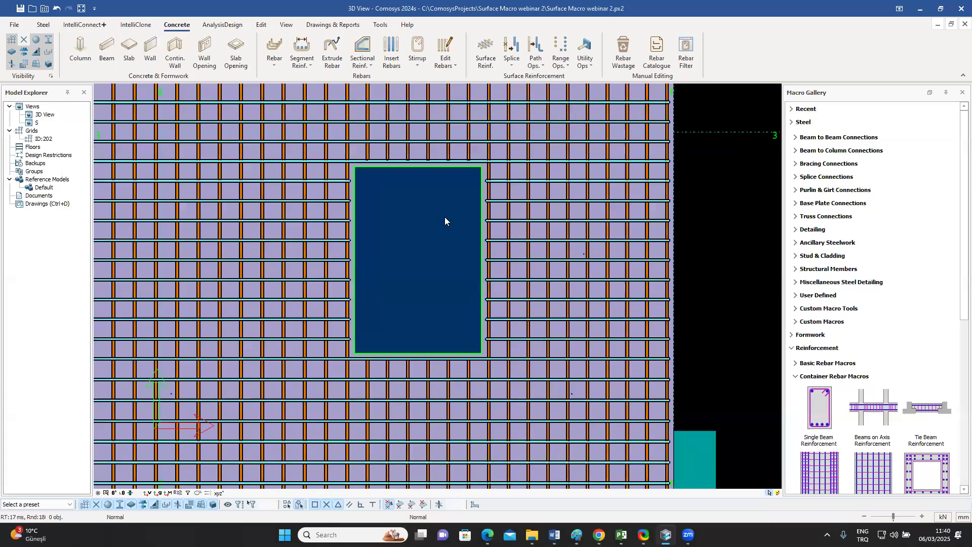
pyautogui.scroll(-6, 445, 217)
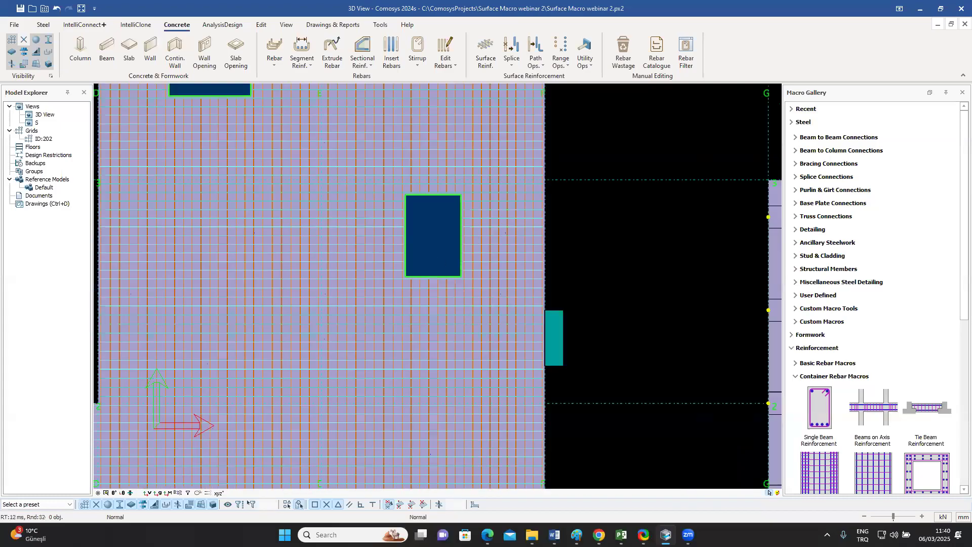
# - Turn on node visibility to show the reference points on the slab in the D-E/1-2 bay
pyautogui.click(21, 41)
pyautogui.moveTo(359, 339); pyautogui.dragTo(389, 363, button='middle')
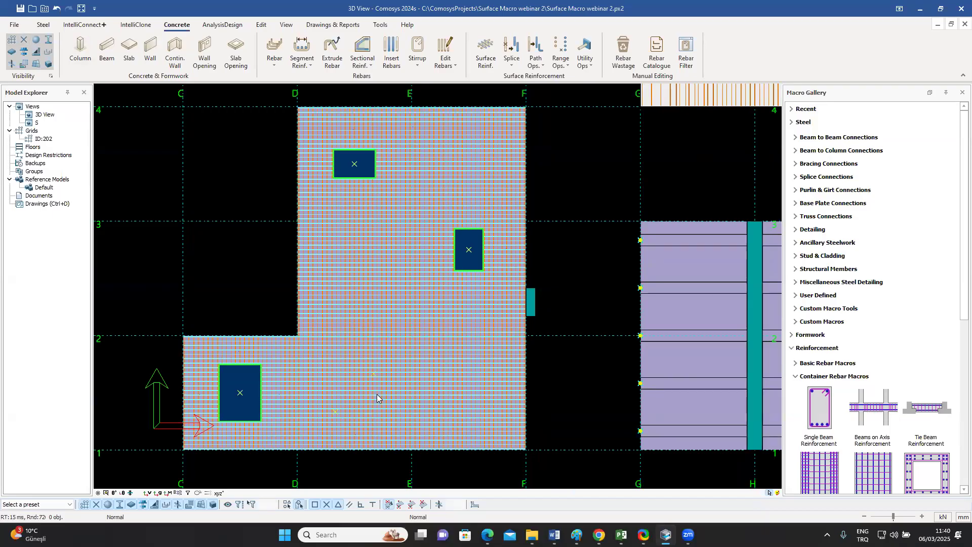
pyautogui.scroll(6, 377, 375)
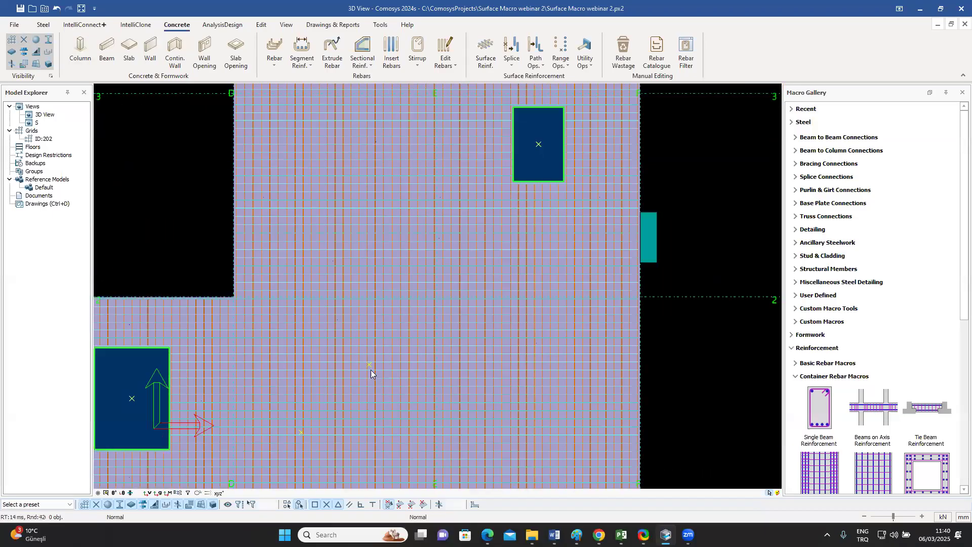
pyautogui.scroll(-3, 367, 338)
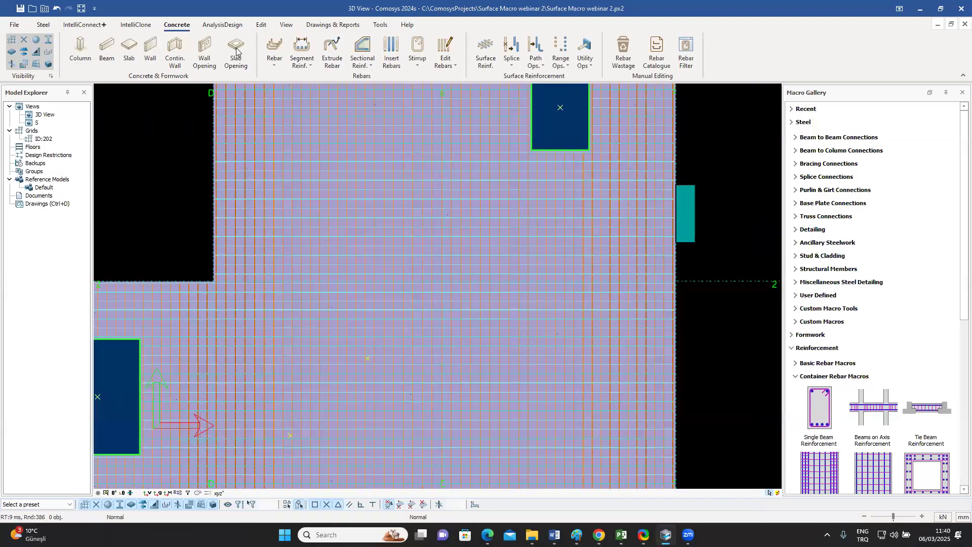
# - Place a slab opening at the reference point in the L-shaped slab's D-E/1-2 bay and check the surrounding rebar mesh
pyautogui.click(236, 51)
pyautogui.click(373, 345)
pyautogui.scroll(3, 375, 342)
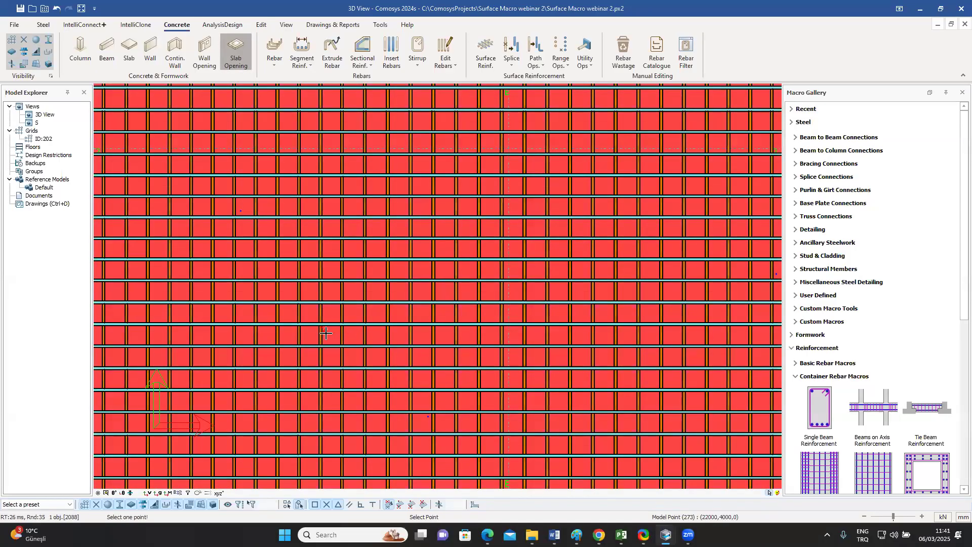
pyautogui.click(326, 332)
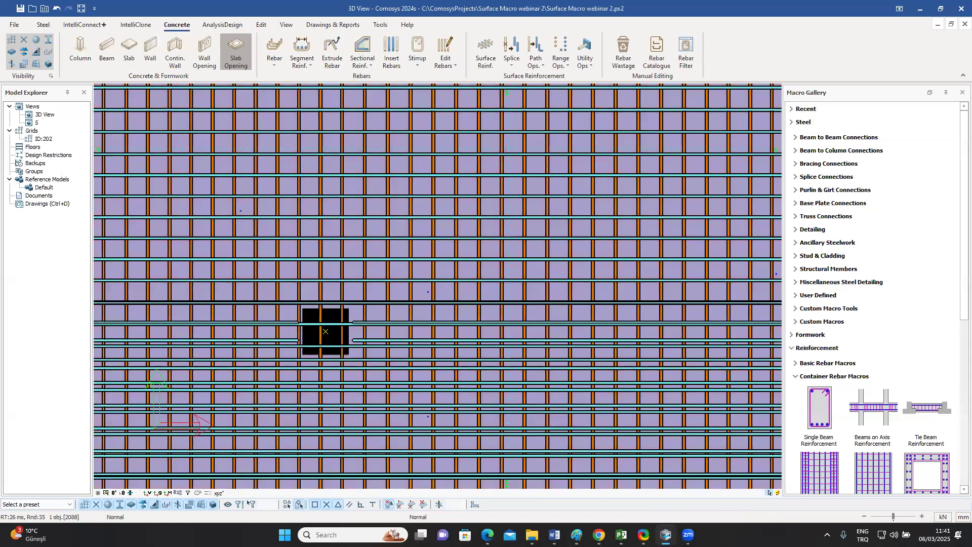
pyautogui.scroll(3, 330, 333)
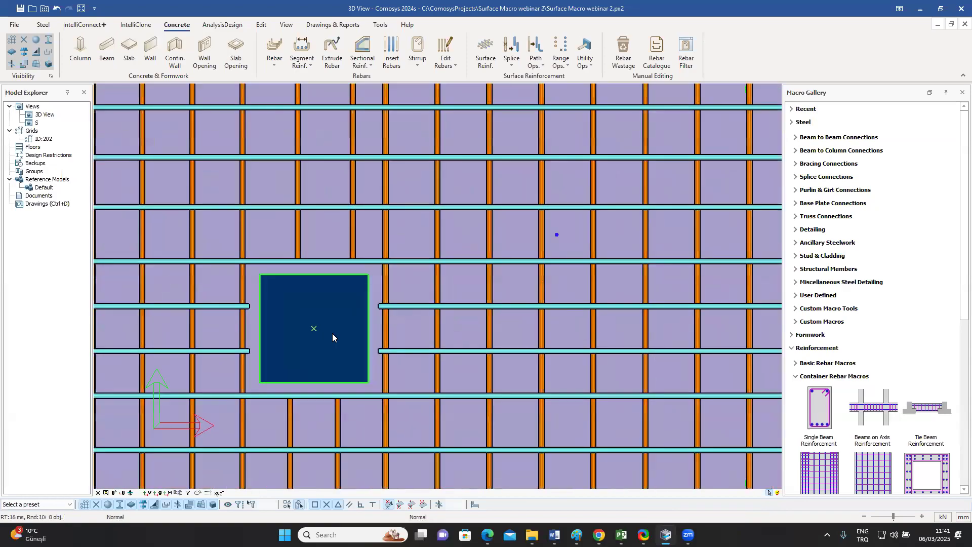
pyautogui.scroll(-2, 333, 331)
pyautogui.scroll(-5, 333, 331)
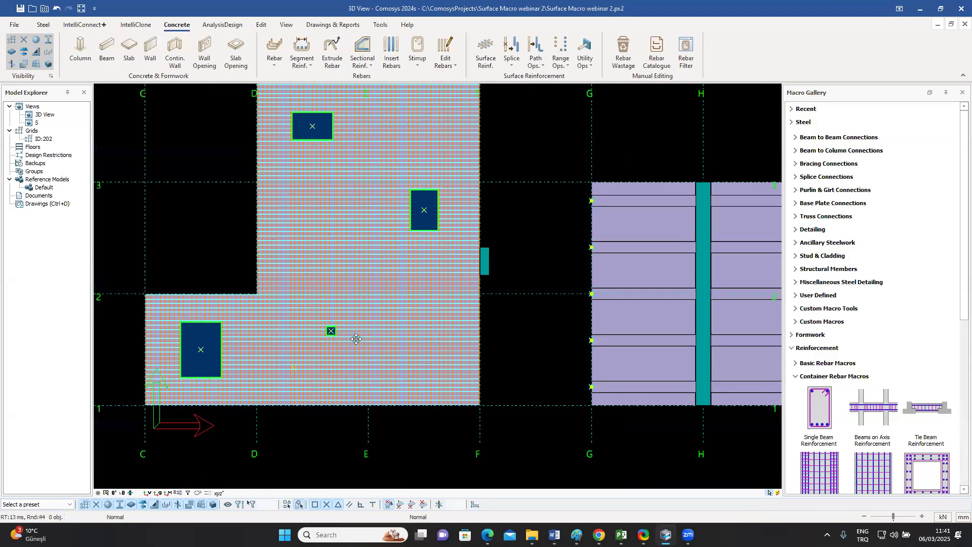
pyautogui.moveTo(356, 339); pyautogui.dragTo(381, 353, button='middle')
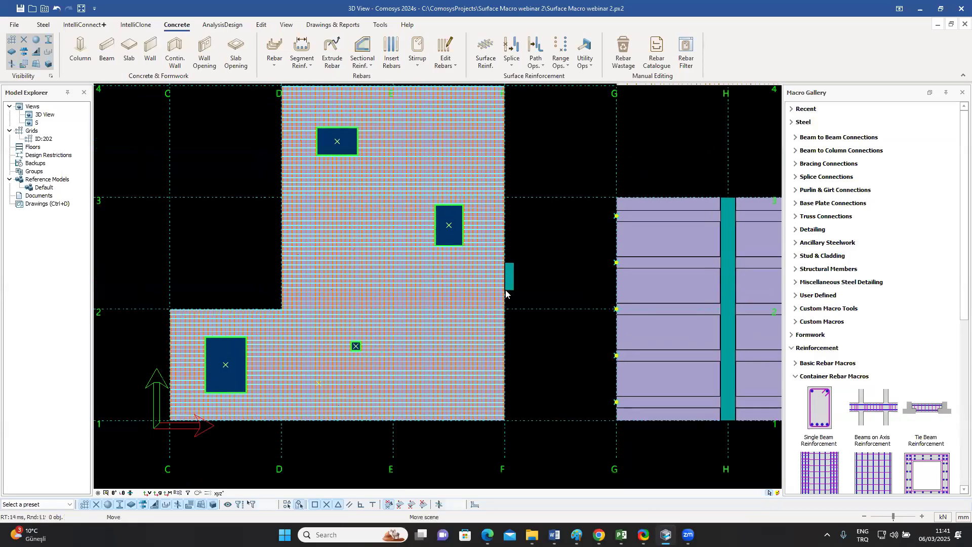
pyautogui.moveTo(507, 292); pyautogui.dragTo(505, 320, button='middle')
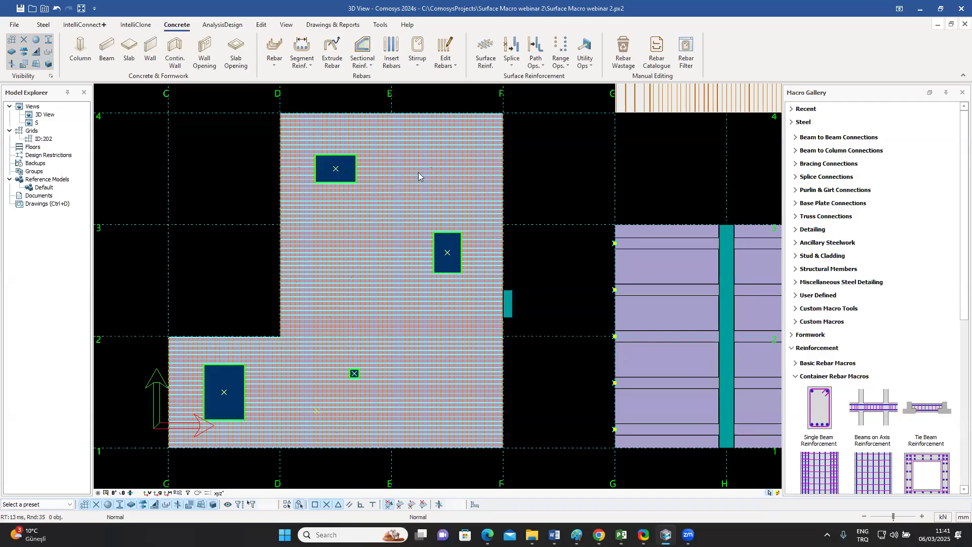
# - Move the slab opening at grids C-D/1-2 by -750 mm along X and check how the mesh adapts around it
pyautogui.click(236, 405)
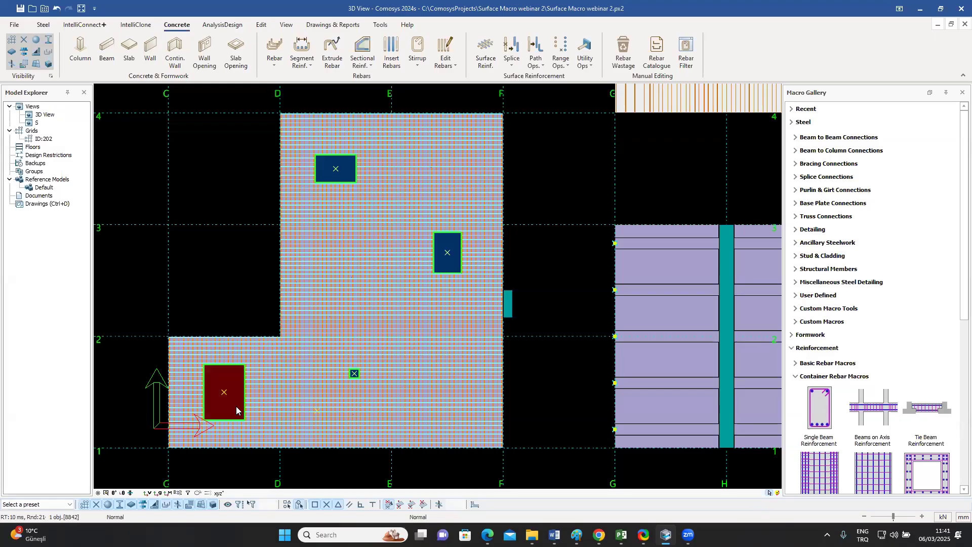
pyautogui.moveTo(238, 406); pyautogui.dragTo(283, 374, button='middle')
pyautogui.rightClick(284, 372)
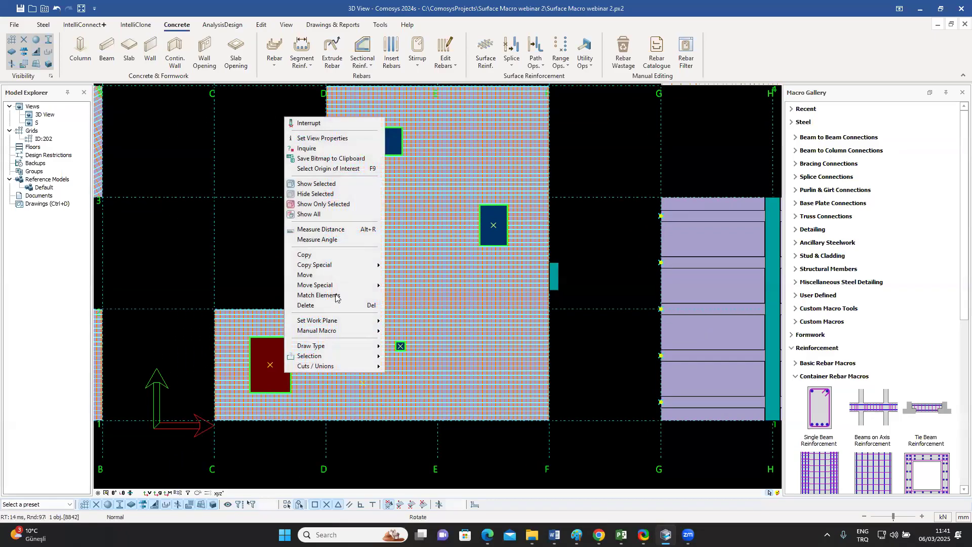
pyautogui.moveTo(337, 287)
pyautogui.click(397, 285)
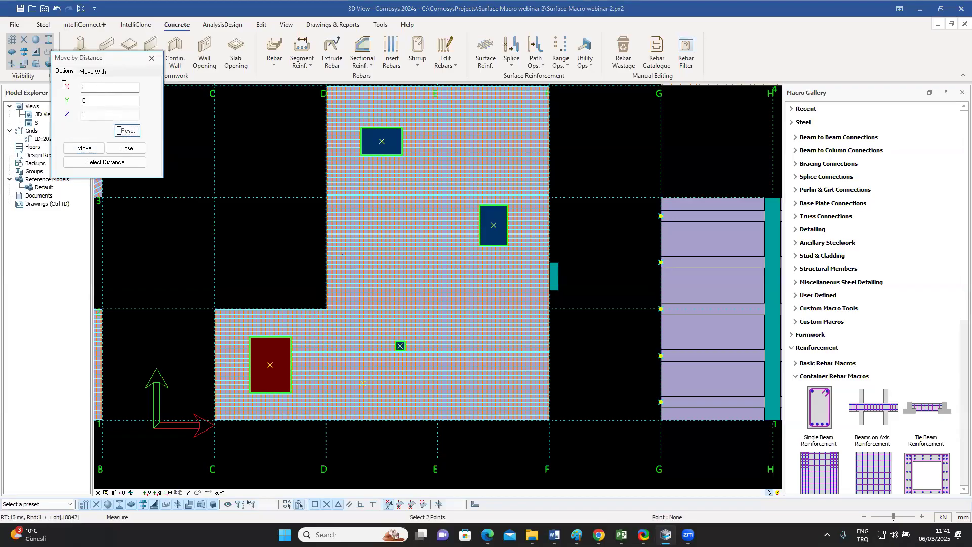
pyautogui.doubleClick(84, 87)
pyautogui.write('-750')
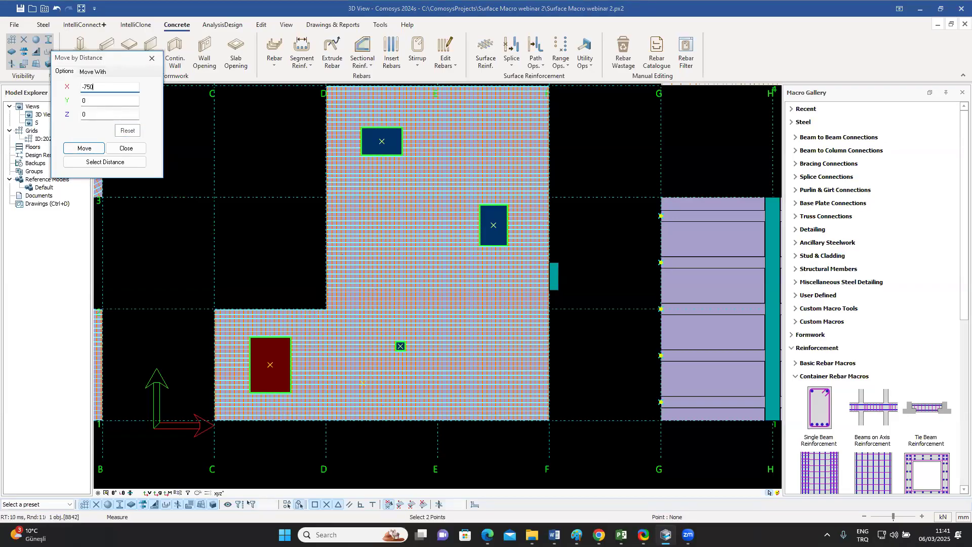
pyautogui.click(85, 149)
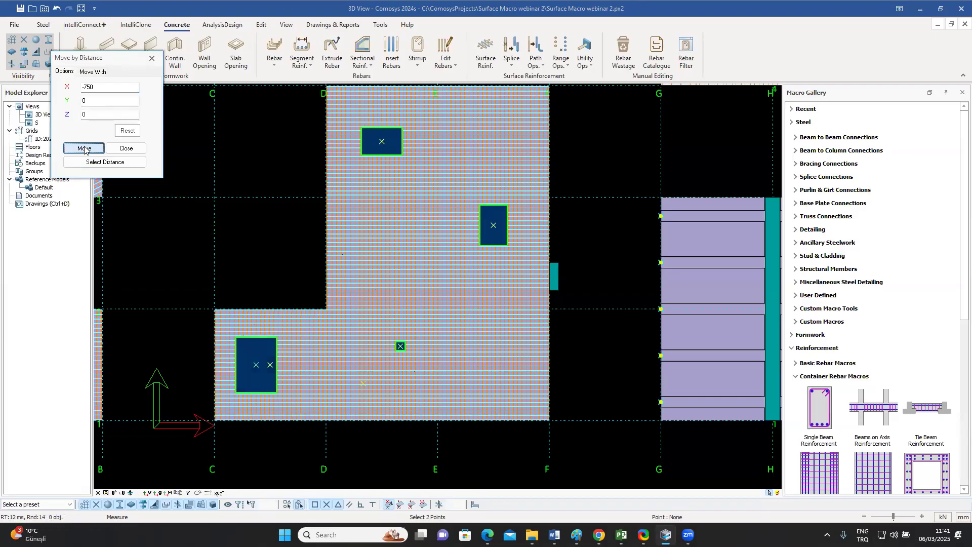
pyautogui.click(126, 147)
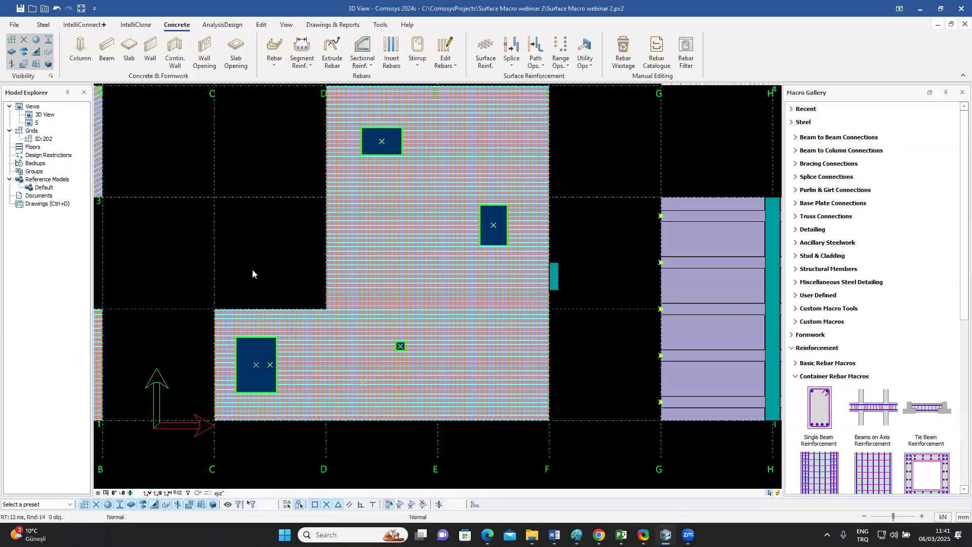
pyautogui.scroll(5, 280, 365)
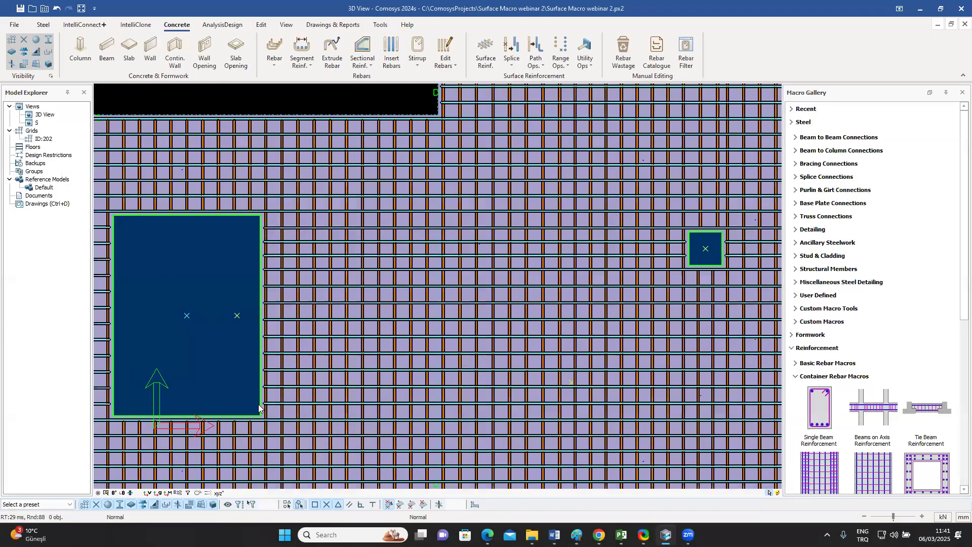
pyautogui.moveTo(255, 233); pyautogui.dragTo(379, 229, button='middle')
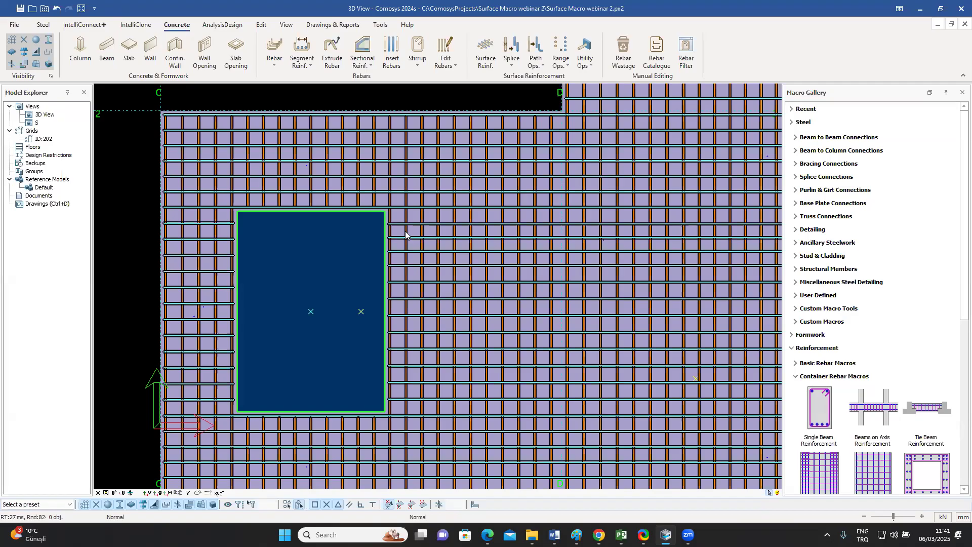
# - Examine the L-shaped slab's rebar mesh and its four openings from an angled 3D view
pyautogui.scroll(-6, 367, 231)
pyautogui.moveTo(444, 238); pyautogui.dragTo(424, 241, button='middle')
pyautogui.scroll(3, 453, 286)
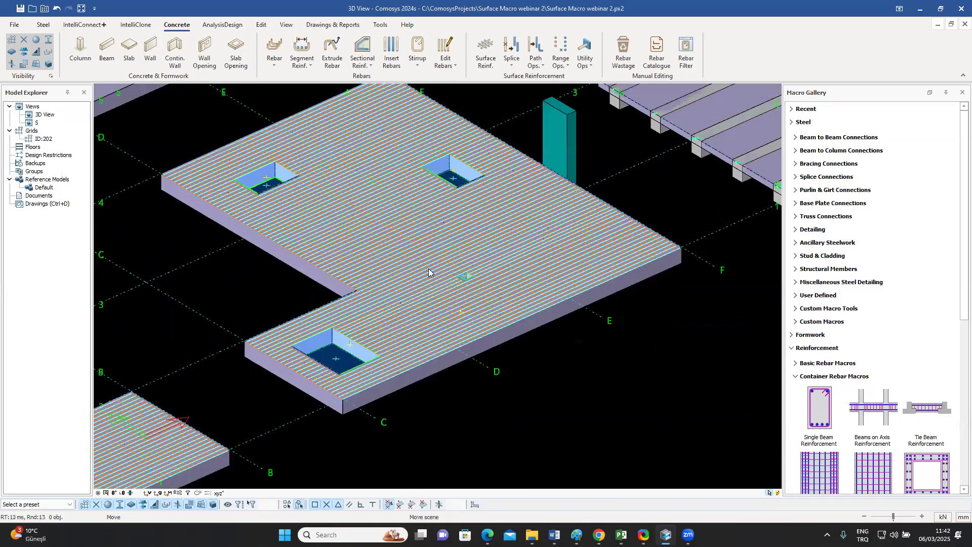
pyautogui.scroll(1, 455, 273)
pyautogui.scroll(-3, 536, 293)
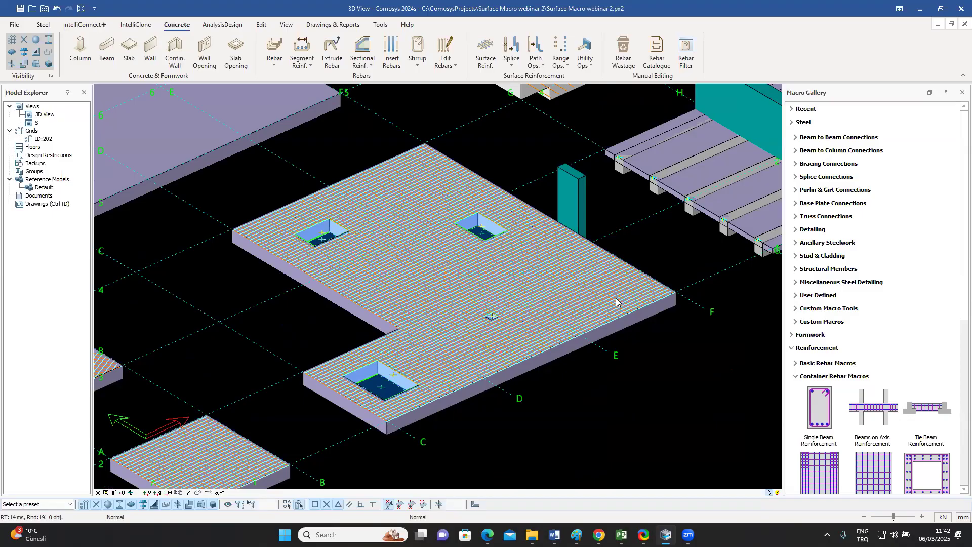
pyautogui.moveTo(575, 282); pyautogui.dragTo(608, 244, button='middle')
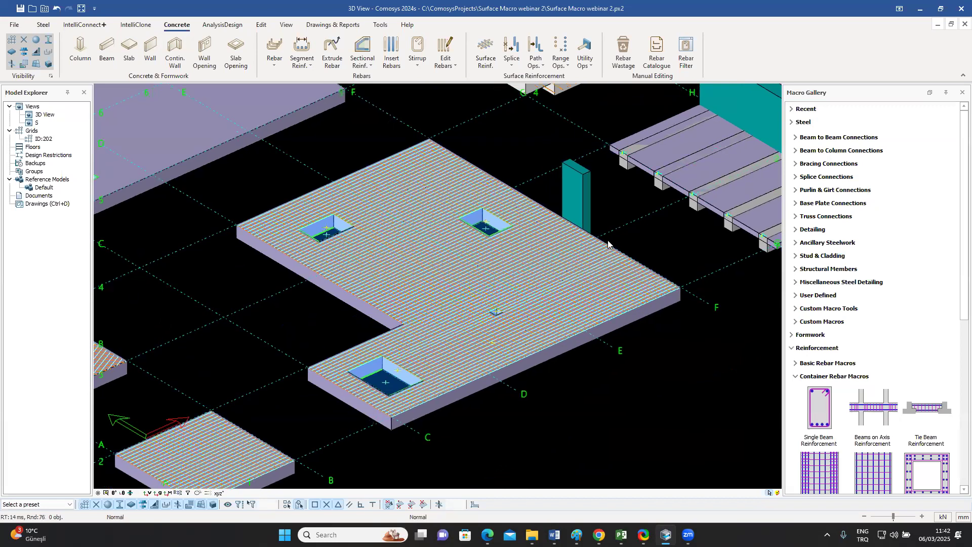
pyautogui.moveTo(517, 324); pyautogui.dragTo(524, 322, button='middle')
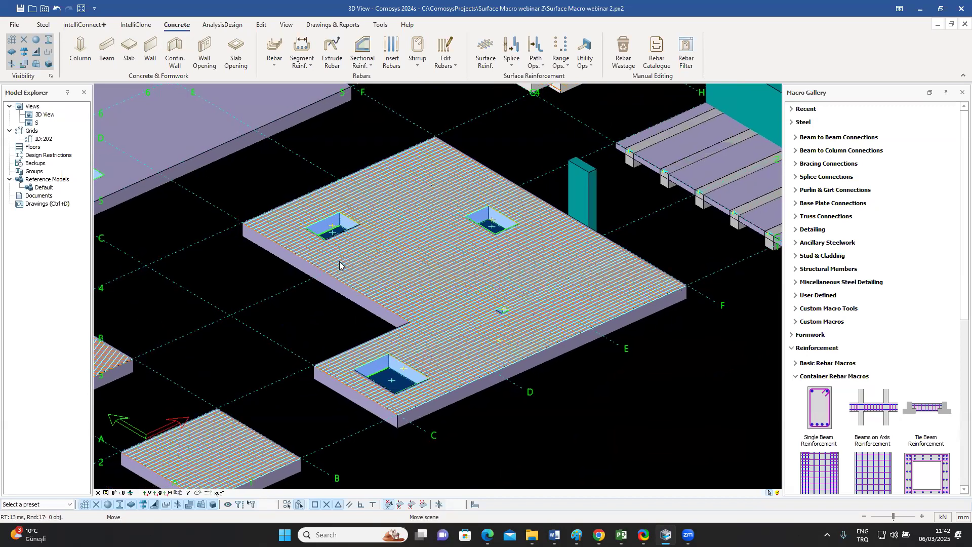
# - Set the spacing of the main bar group running from grid D to F beside the D-E/3-4 opening to 500 mm
pyautogui.scroll(1, 338, 259)
pyautogui.scroll(1, 354, 255)
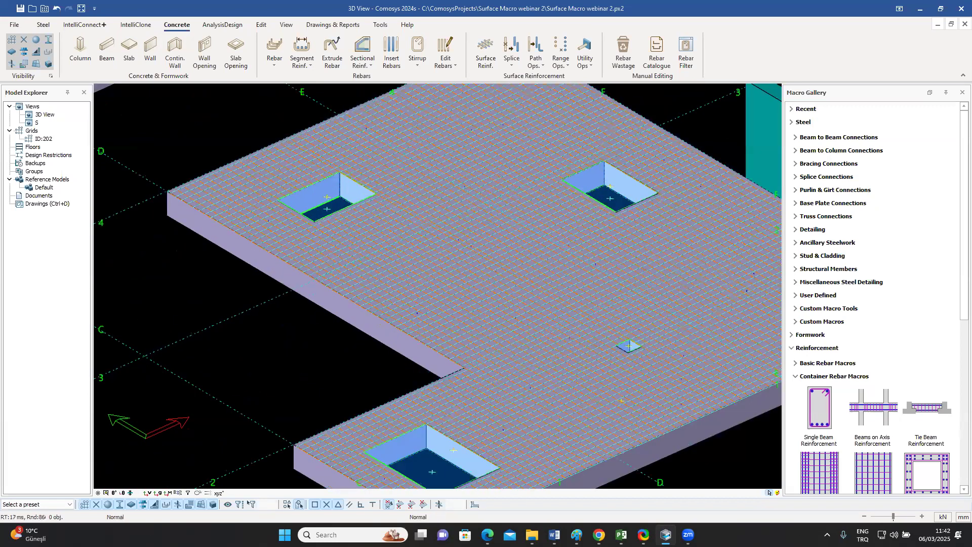
pyautogui.scroll(2, 374, 294)
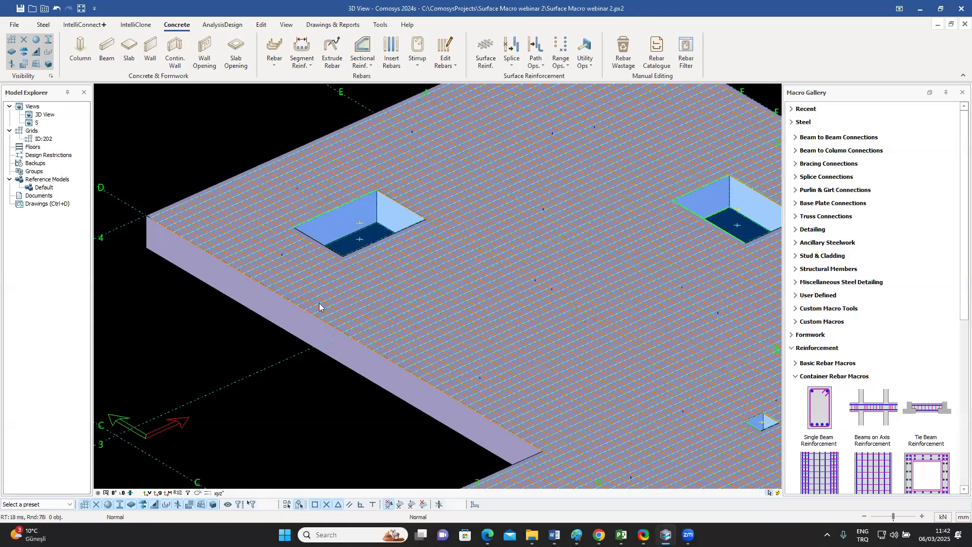
pyautogui.scroll(2, 338, 311)
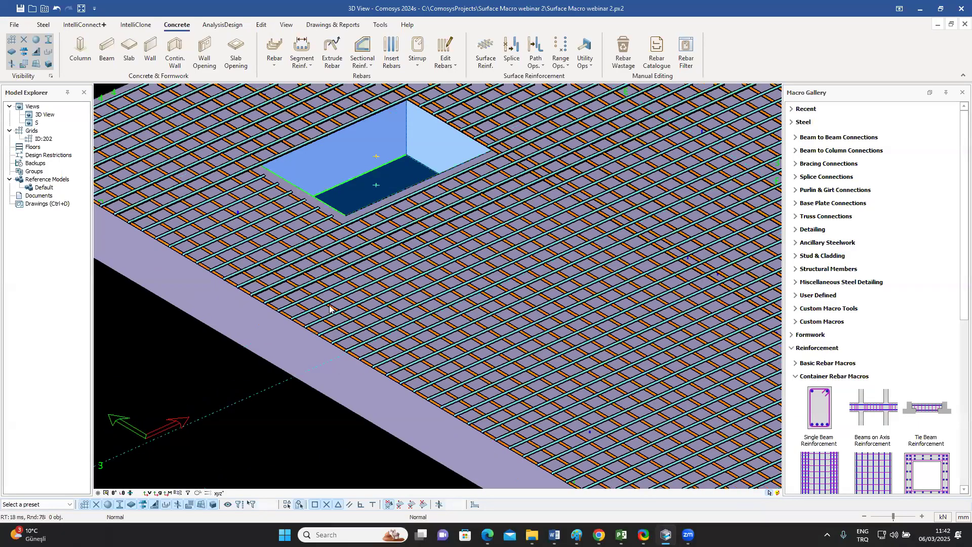
pyautogui.scroll(-1, 330, 308)
pyautogui.click(402, 302)
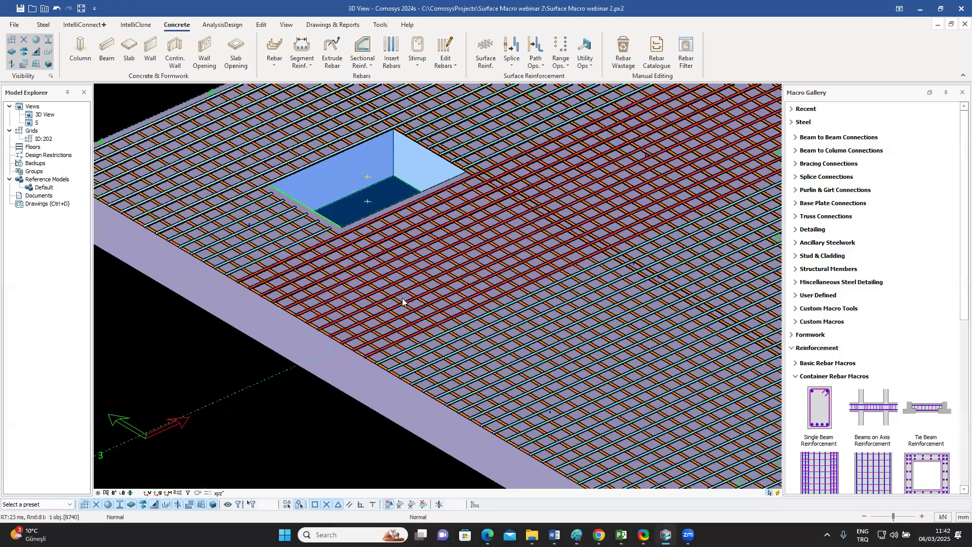
pyautogui.scroll(-2, 403, 301)
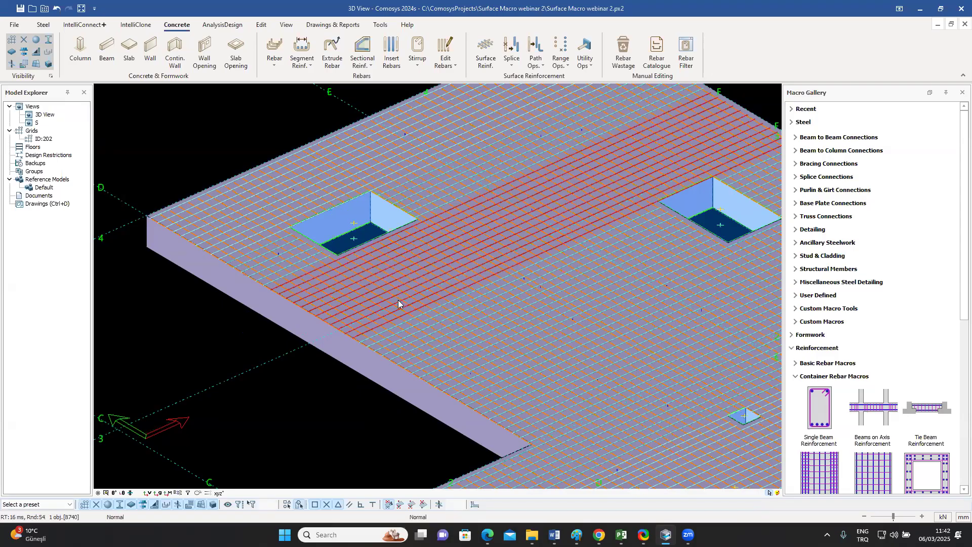
pyautogui.scroll(2, 349, 305)
pyautogui.scroll(2, 349, 305)
pyautogui.doubleClick(350, 305)
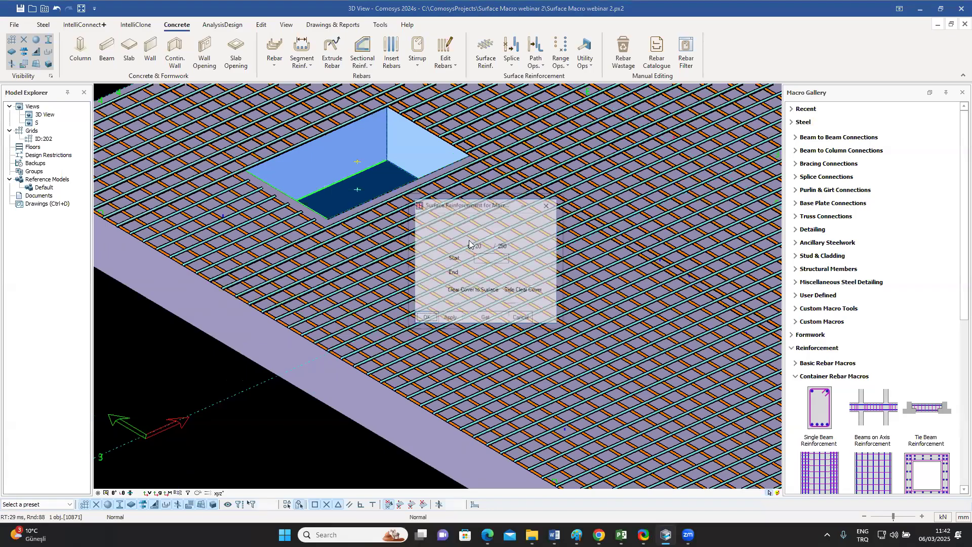
pyautogui.moveTo(471, 202); pyautogui.dragTo(664, 166)
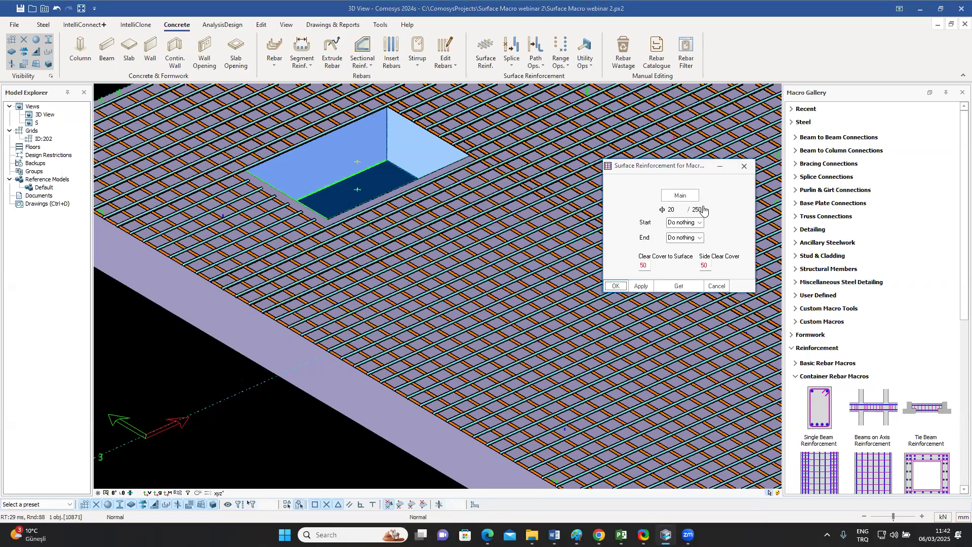
pyautogui.doubleClick(697, 211)
pyautogui.write('5')
pyautogui.click(615, 286)
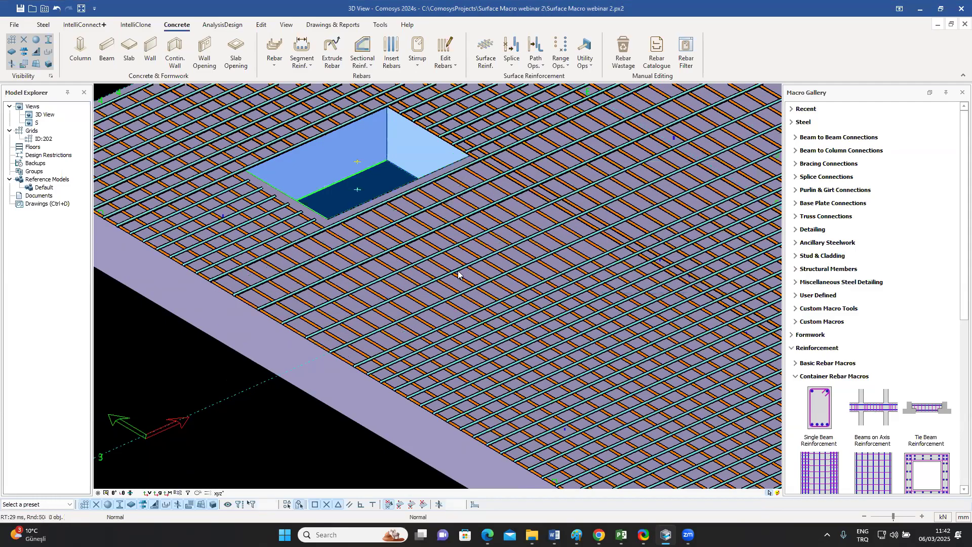
# - Examine the bar spacing along the edited main bar group and around the openings next to it
pyautogui.scroll(-2, 504, 220)
pyautogui.scroll(1, 470, 213)
pyautogui.scroll(-1, 561, 207)
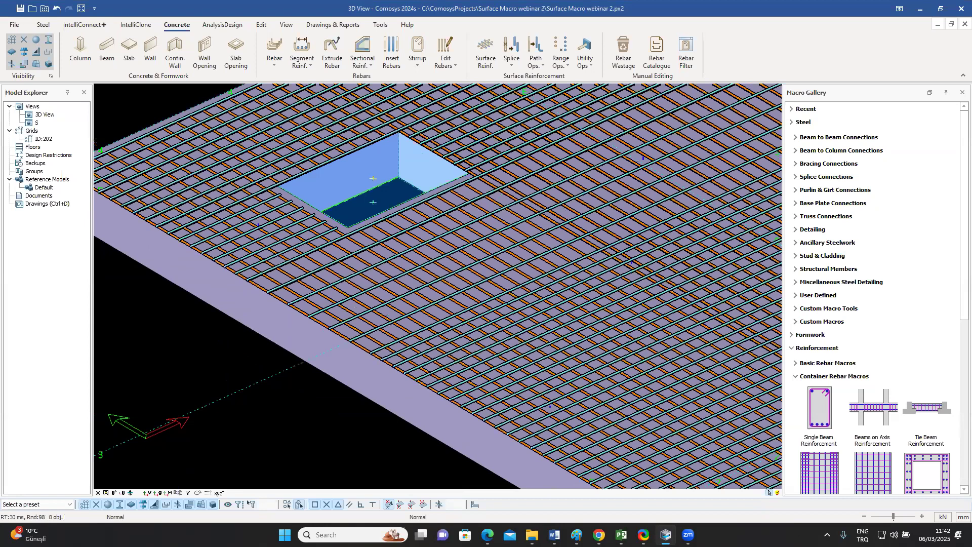
pyautogui.scroll(1, 632, 189)
pyautogui.scroll(-2, 633, 193)
pyautogui.scroll(1, 561, 352)
pyautogui.scroll(3, 561, 352)
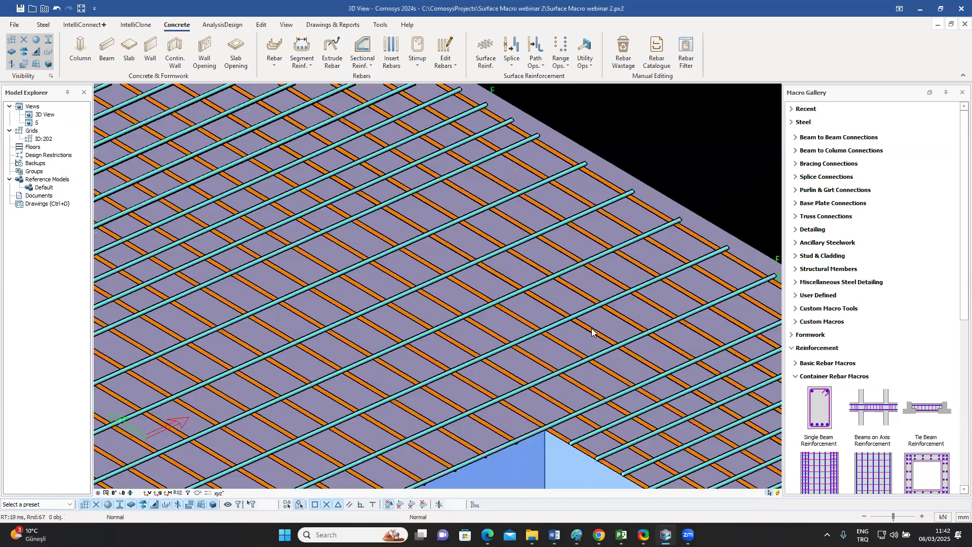
pyautogui.scroll(-2, 577, 295)
pyautogui.scroll(2, 557, 297)
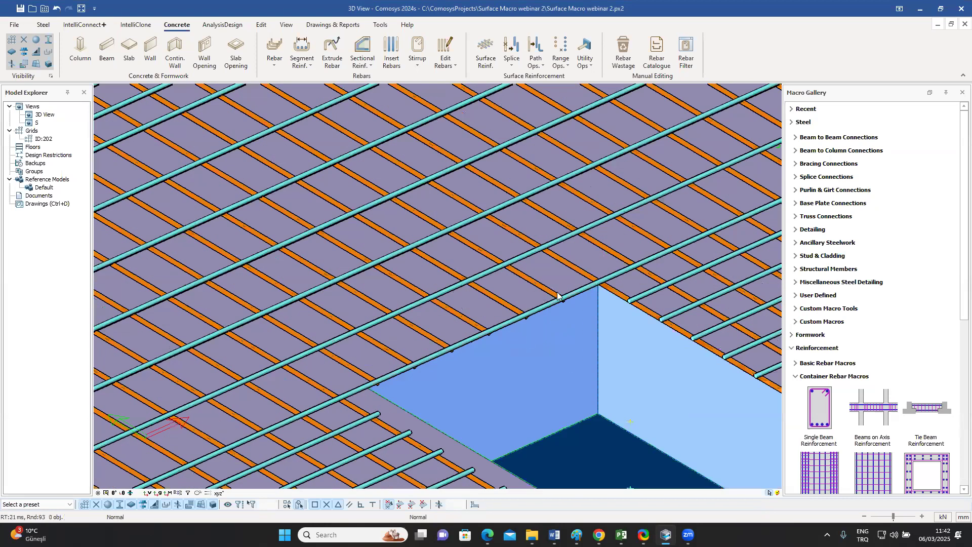
pyautogui.scroll(-4, 336, 325)
pyautogui.scroll(2, 344, 283)
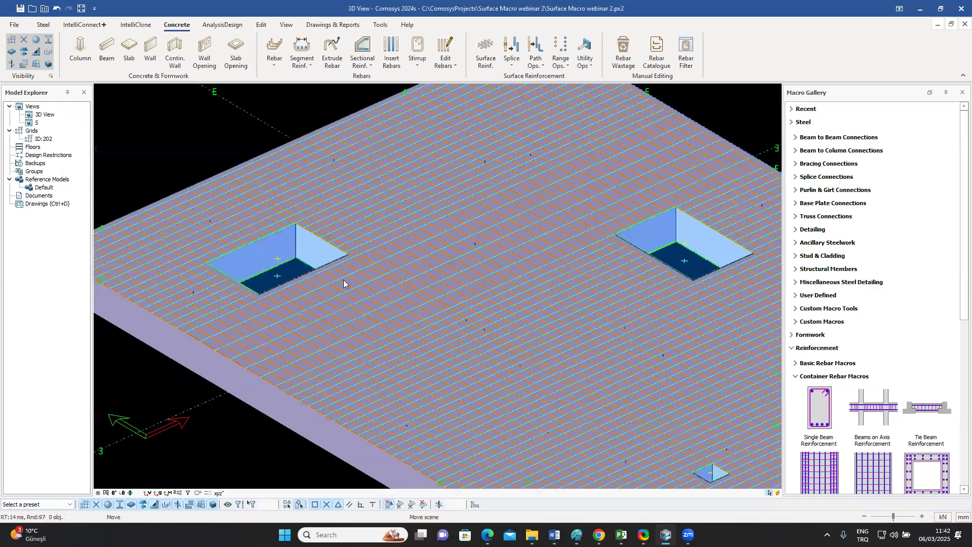
pyautogui.scroll(2, 344, 283)
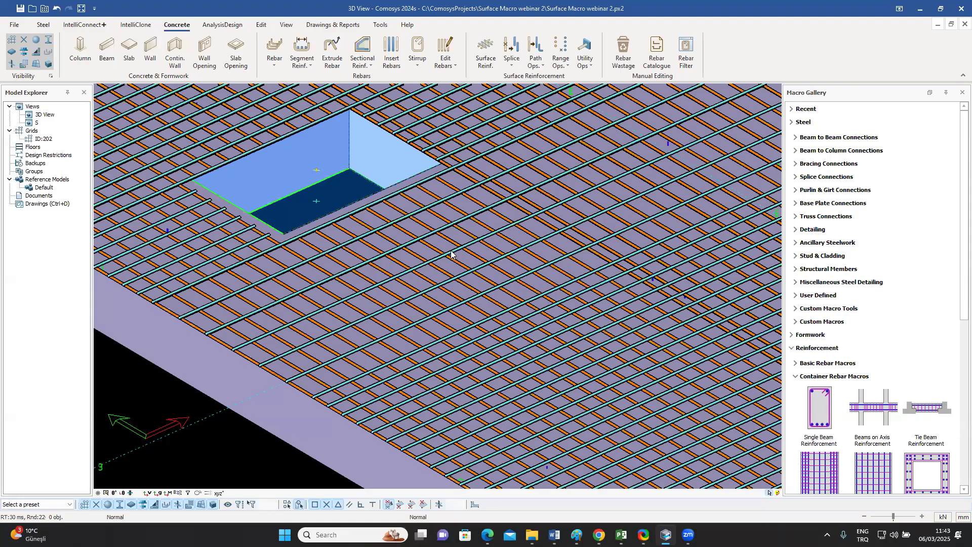
pyautogui.moveTo(451, 254); pyautogui.dragTo(478, 229, button='middle')
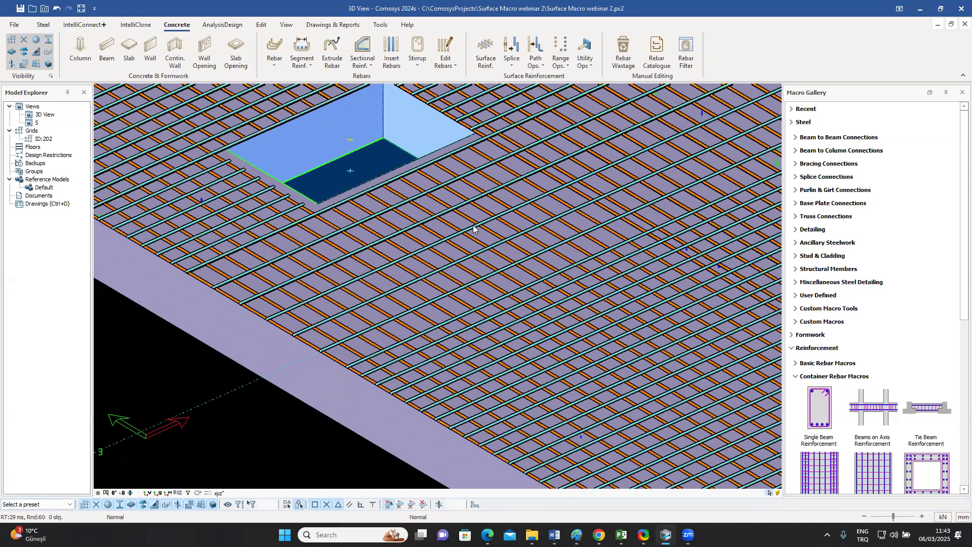
pyautogui.moveTo(448, 230); pyautogui.dragTo(447, 236, button='middle')
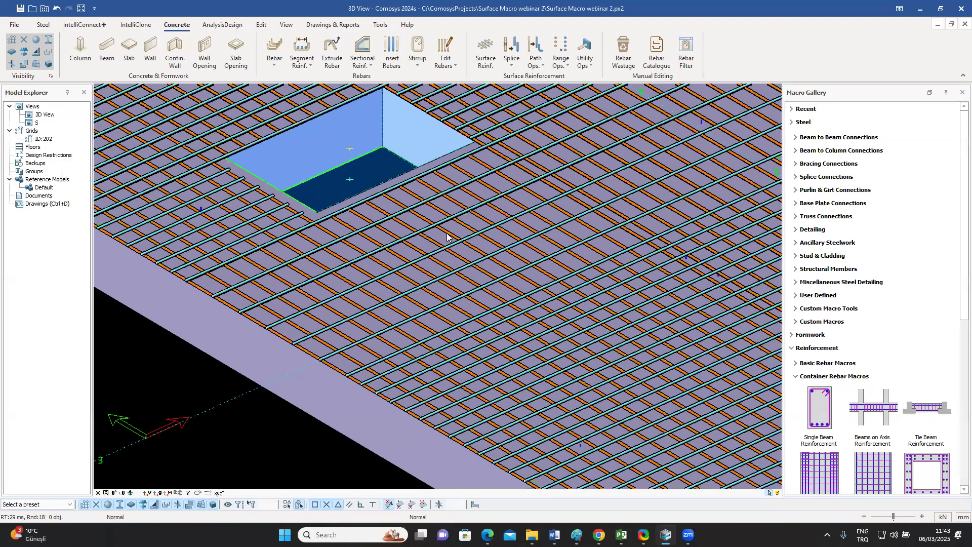
# - Set the Start condition of the 500 mm spaced main bar group beside the D-E/3-4 opening to To closest surface
pyautogui.moveTo(280, 274); pyautogui.dragTo(303, 264, button='middle')
pyautogui.scroll(2, 307, 259)
pyautogui.click(307, 258)
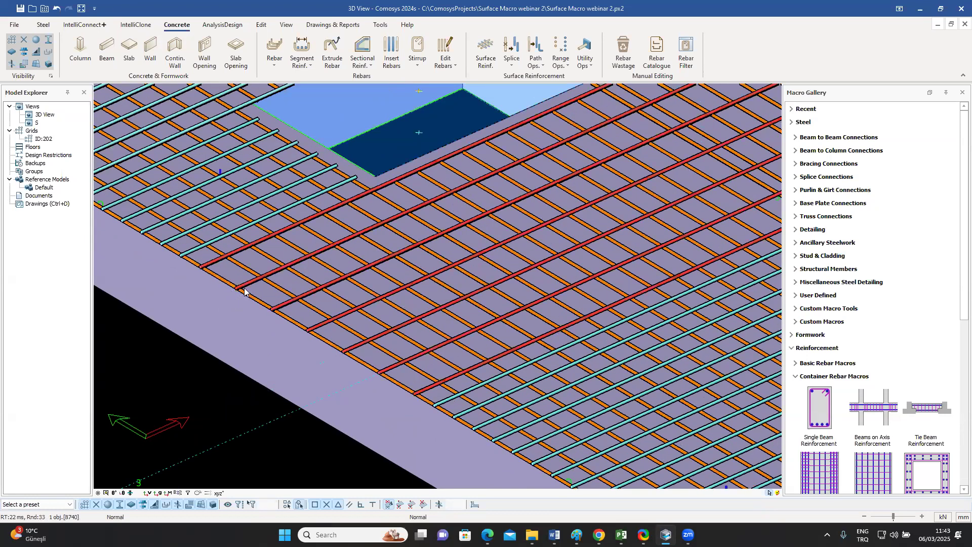
pyautogui.doubleClick(292, 270)
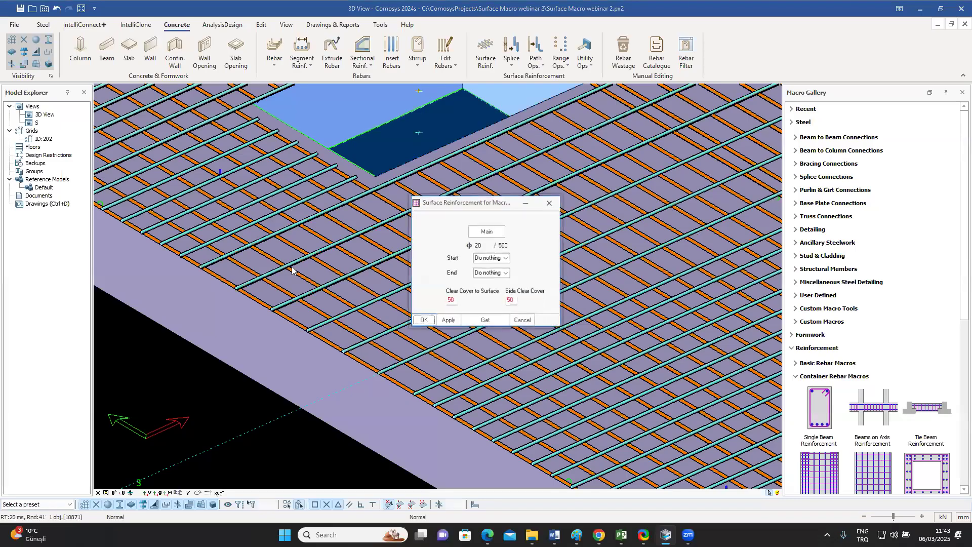
pyautogui.moveTo(481, 203); pyautogui.dragTo(648, 172)
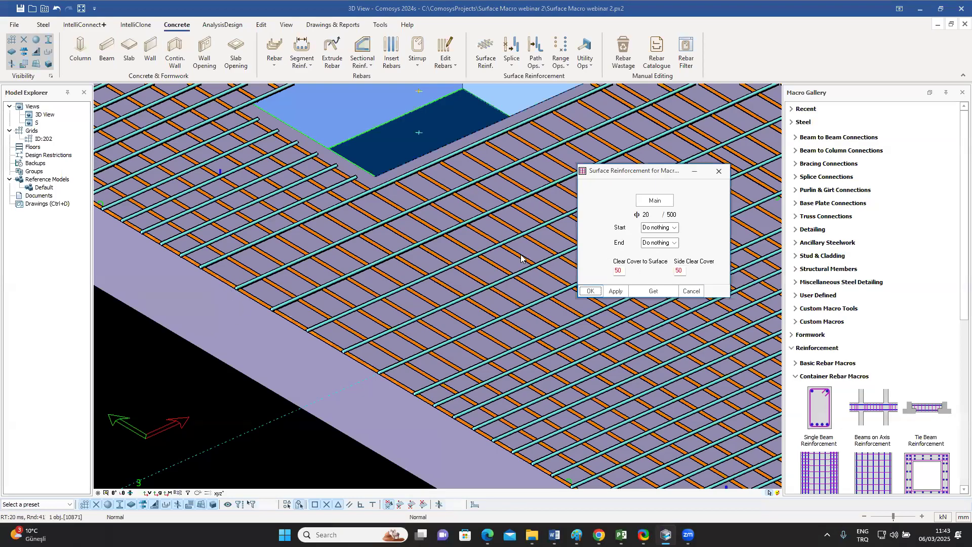
pyautogui.click(674, 229)
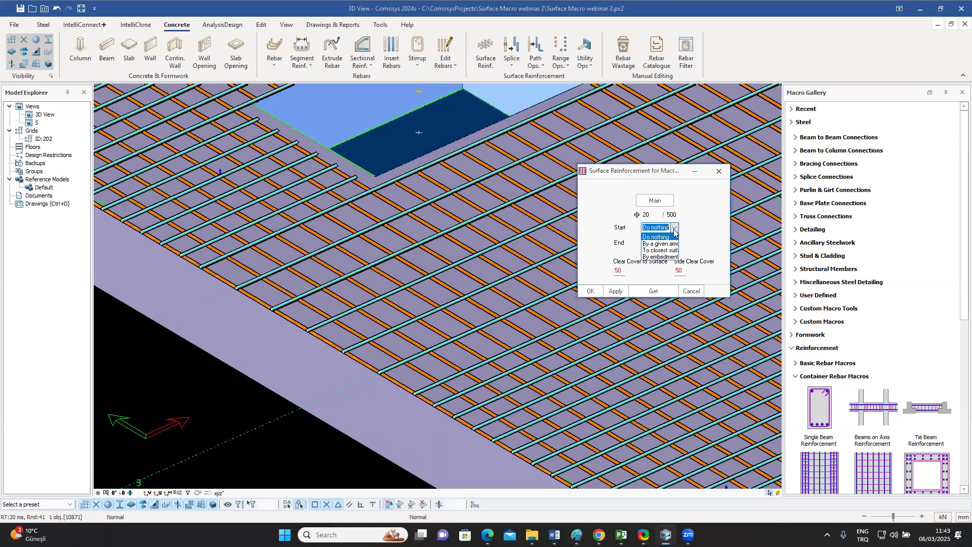
pyautogui.click(661, 250)
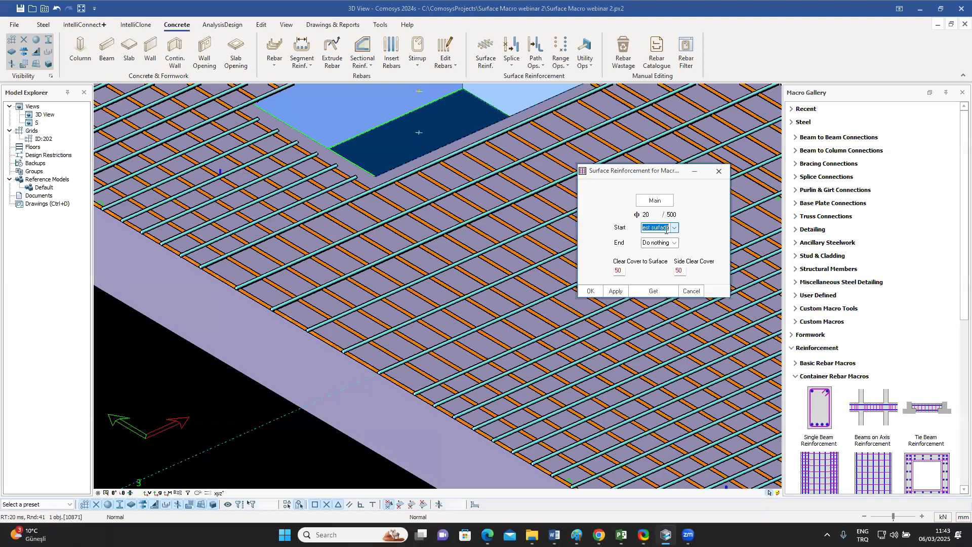
pyautogui.click(675, 228)
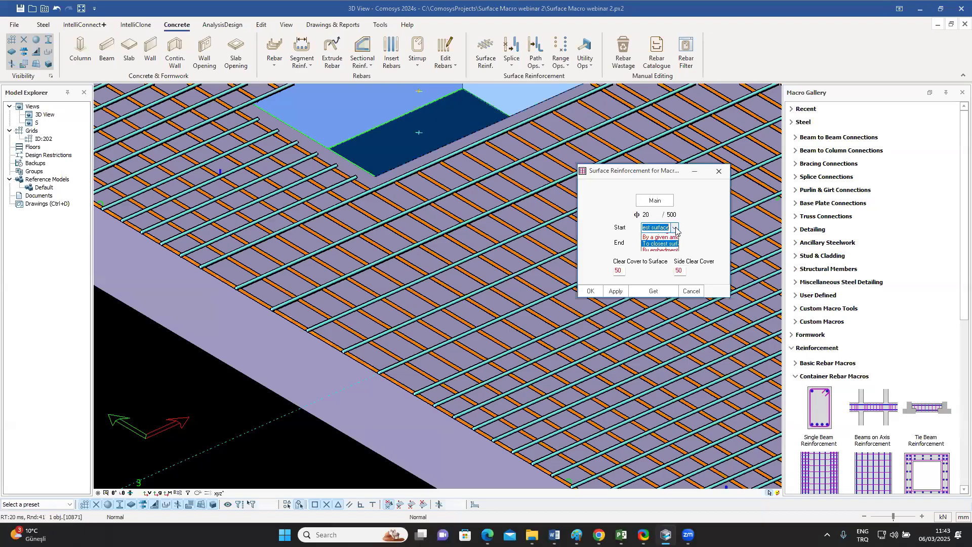
pyautogui.click(658, 250)
pyautogui.click(615, 291)
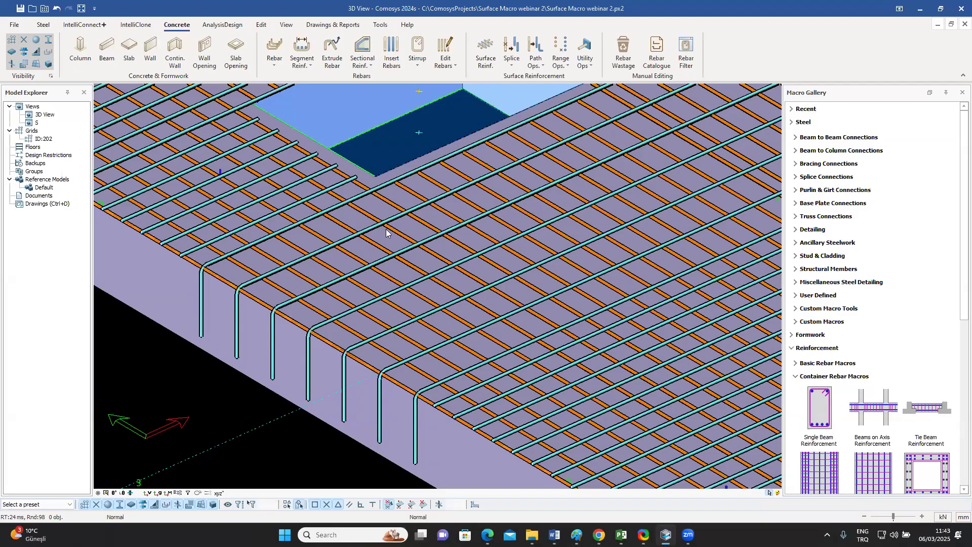
# - Examine the main bar ends bent down the L-shaped slab's side face, both close up and across the whole slab
pyautogui.scroll(-6, 300, 290)
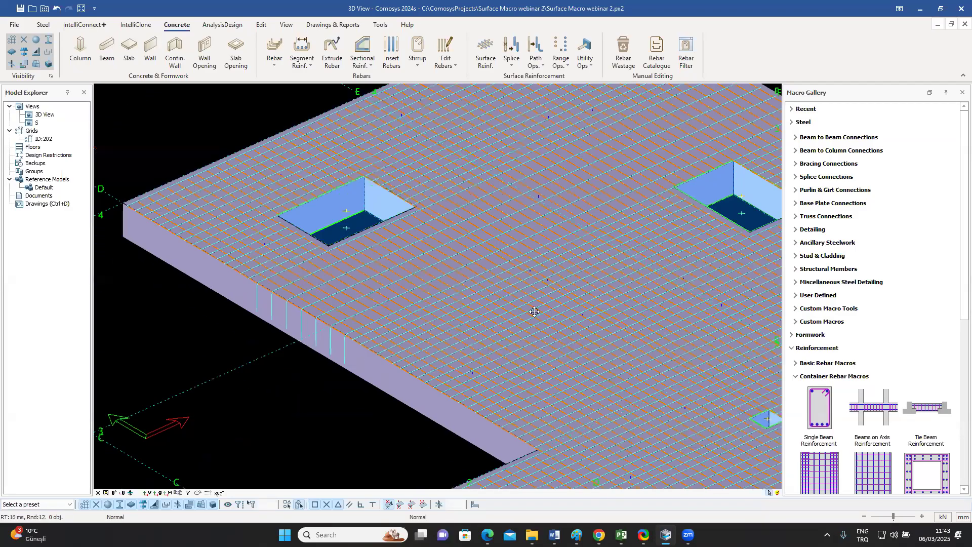
pyautogui.scroll(-1, 394, 312)
pyautogui.scroll(6, 397, 310)
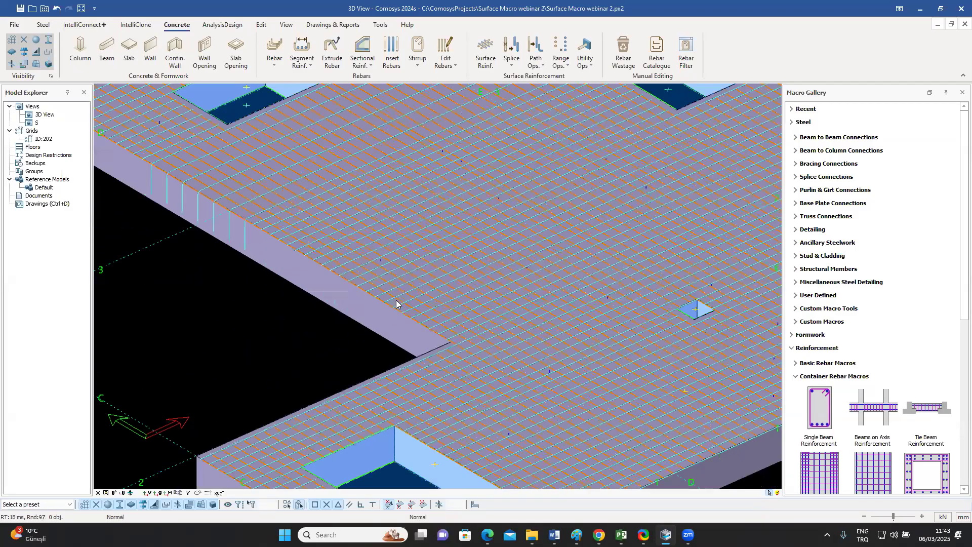
pyautogui.scroll(-5, 535, 231)
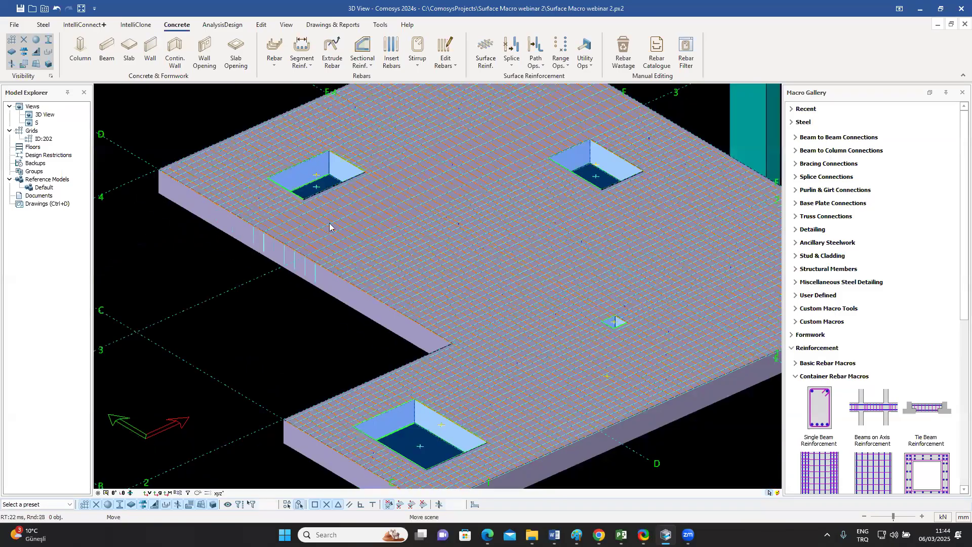
pyautogui.scroll(4, 290, 260)
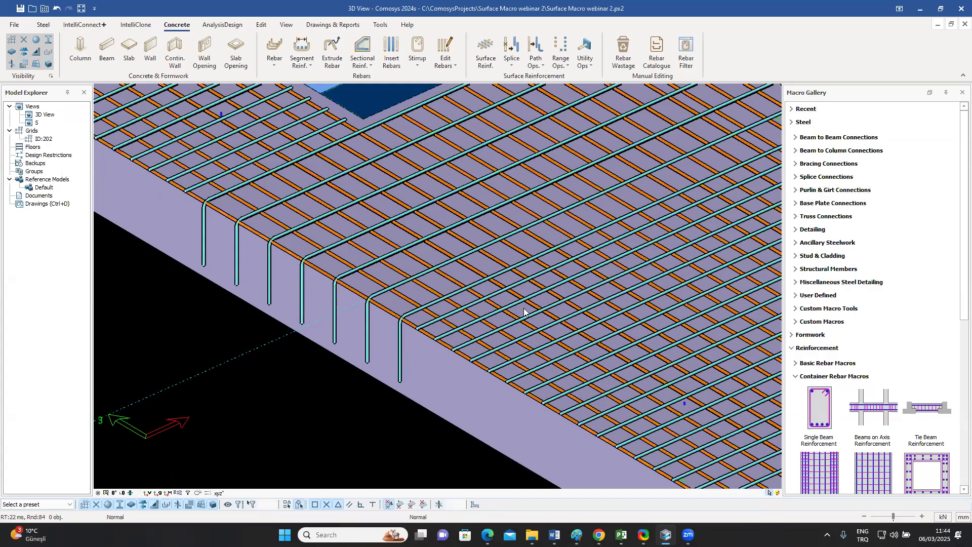
pyautogui.moveTo(561, 296); pyautogui.dragTo(505, 283, button='middle')
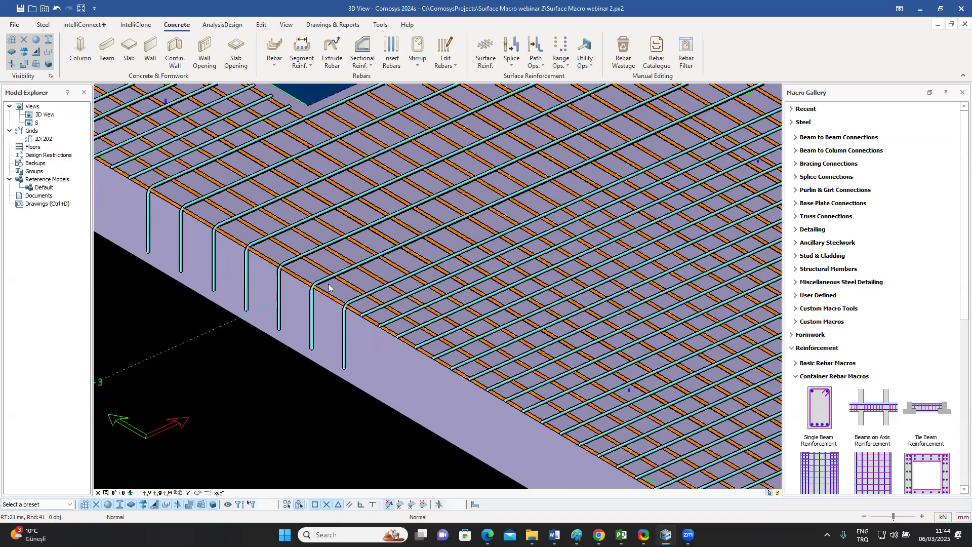
pyautogui.moveTo(447, 325); pyautogui.dragTo(455, 333, button='middle')
pyautogui.moveTo(309, 303); pyautogui.dragTo(284, 303, button='middle')
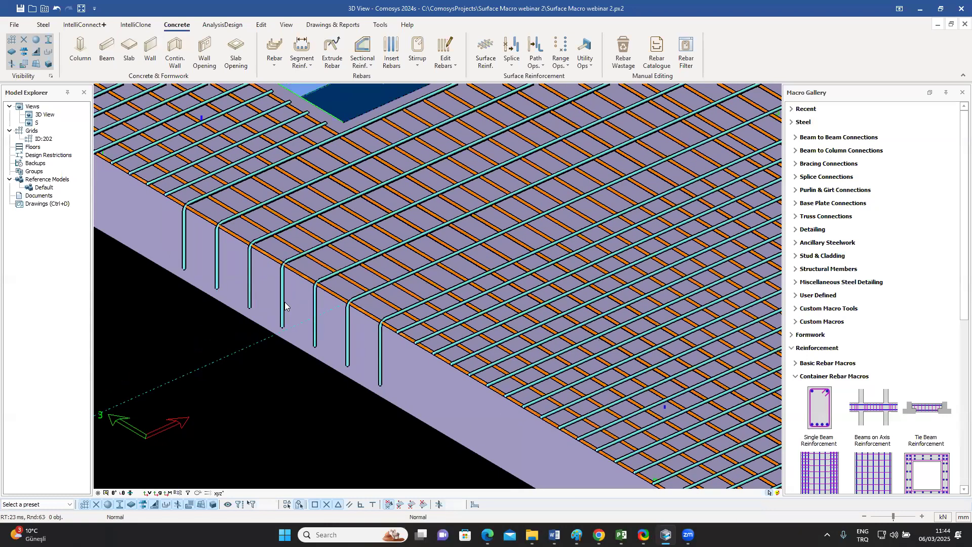
# - Set the Start condition of the bent main bar group to By embedment length with 50 bar diameters
pyautogui.click(309, 300)
pyautogui.doubleClick(309, 300)
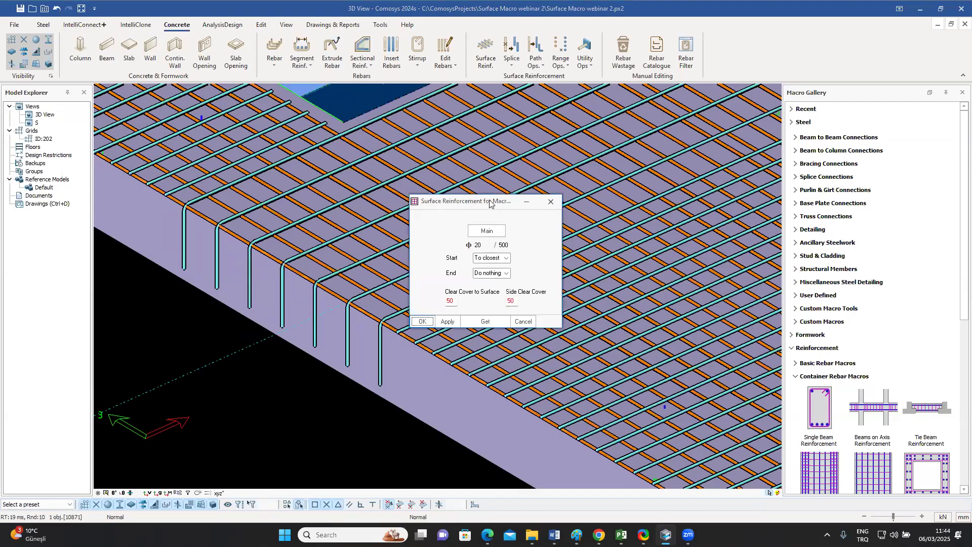
pyautogui.moveTo(490, 201); pyautogui.dragTo(663, 126)
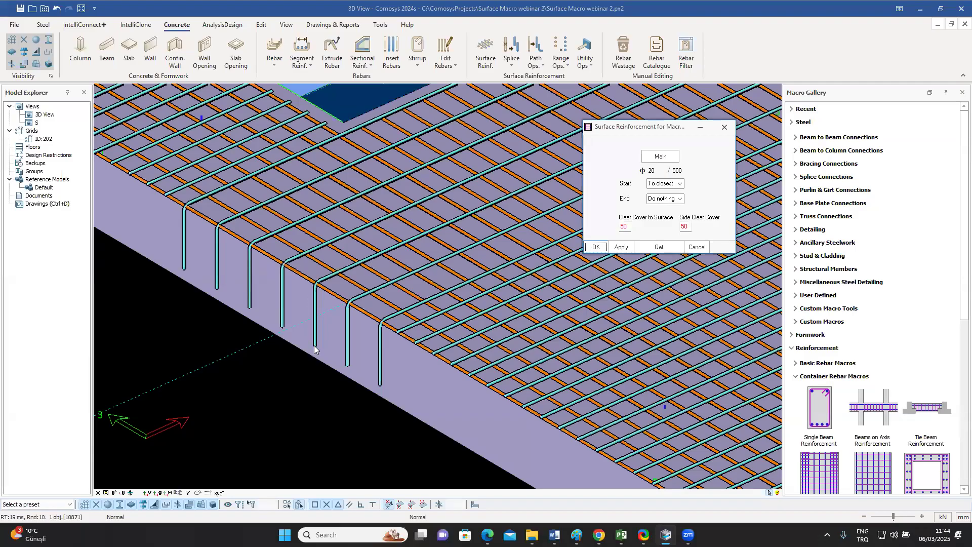
pyautogui.click(679, 184)
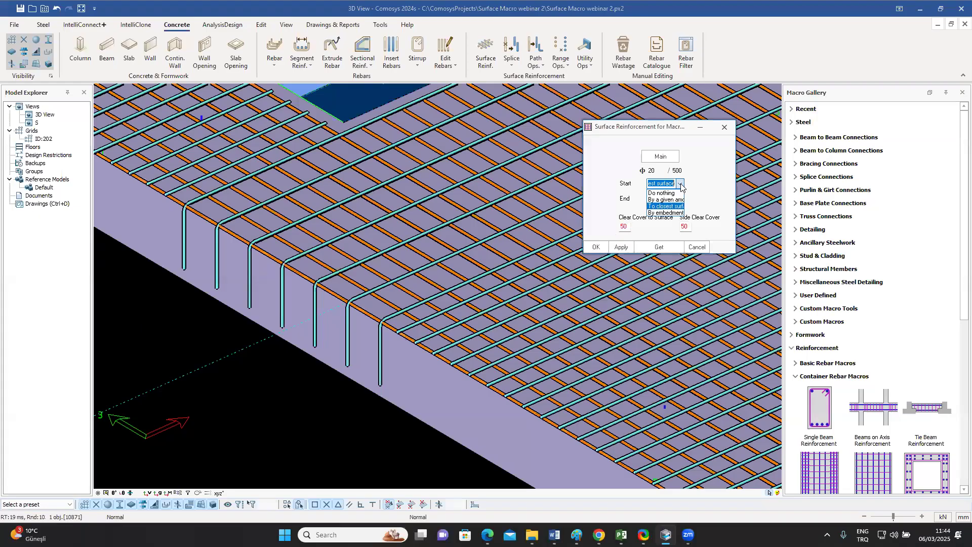
pyautogui.click(678, 212)
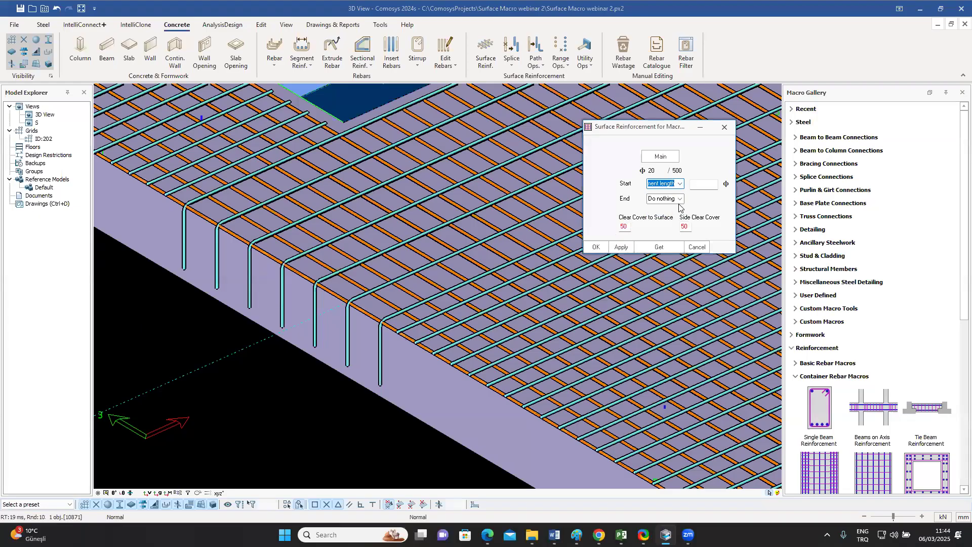
pyautogui.click(702, 184)
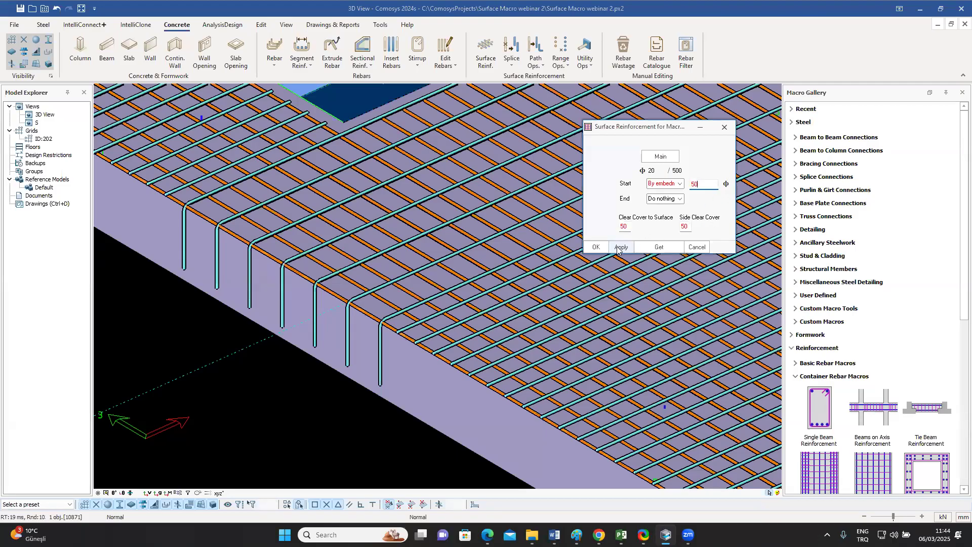
pyautogui.click(596, 247)
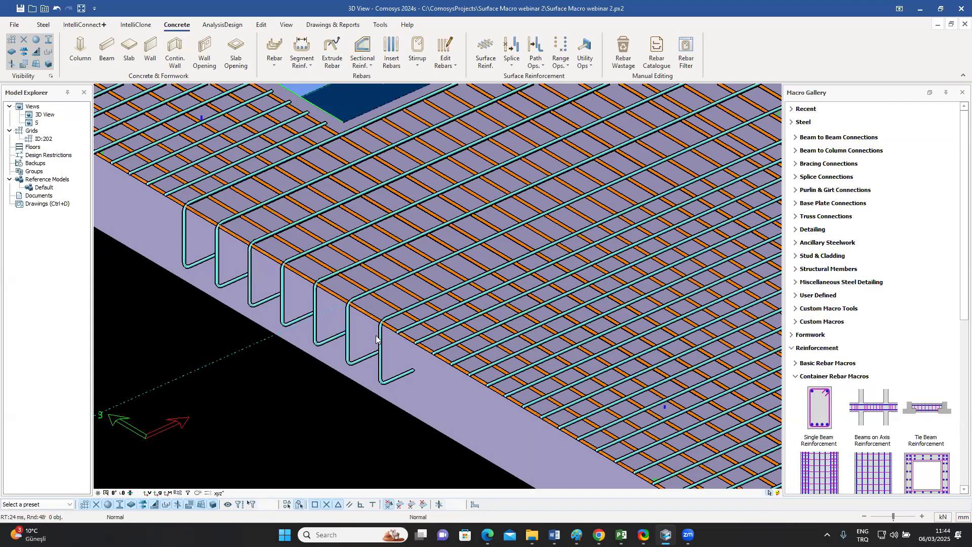
# - Reduce the embedment length at the start of the edited main bar group to 30 bar diameters
pyautogui.doubleClick(390, 362)
pyautogui.moveTo(475, 202); pyautogui.dragTo(639, 181)
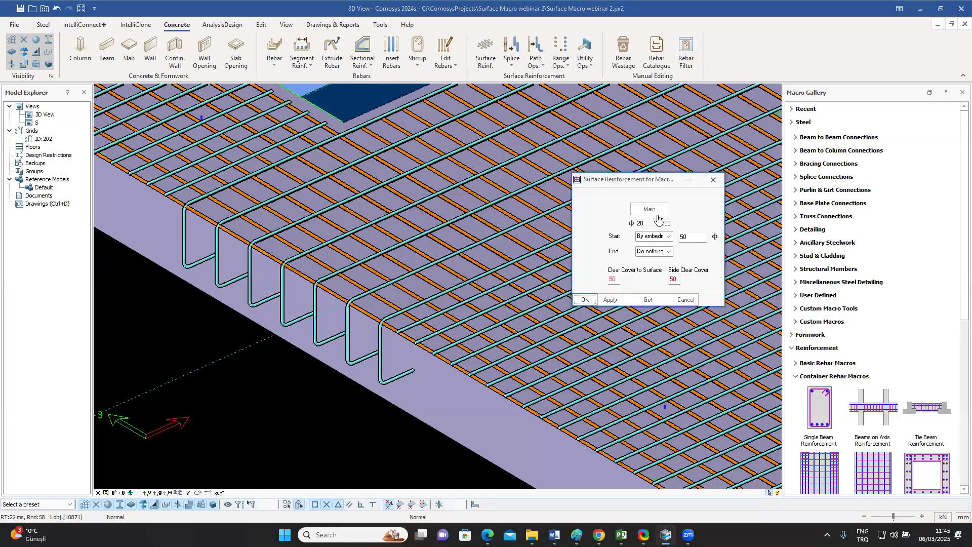
pyautogui.doubleClick(689, 237)
pyautogui.write('30')
pyautogui.click(585, 299)
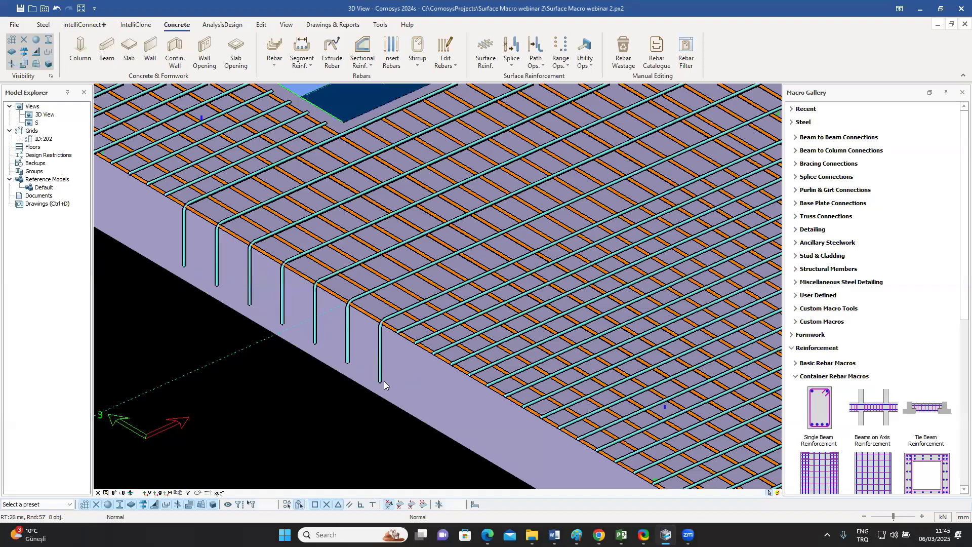
# - Increase the embedment length at the start of the edited main bar group to 75 bar diameters
pyautogui.doubleClick(380, 364)
pyautogui.doubleClick(527, 259)
pyautogui.write('75')
pyautogui.click(422, 320)
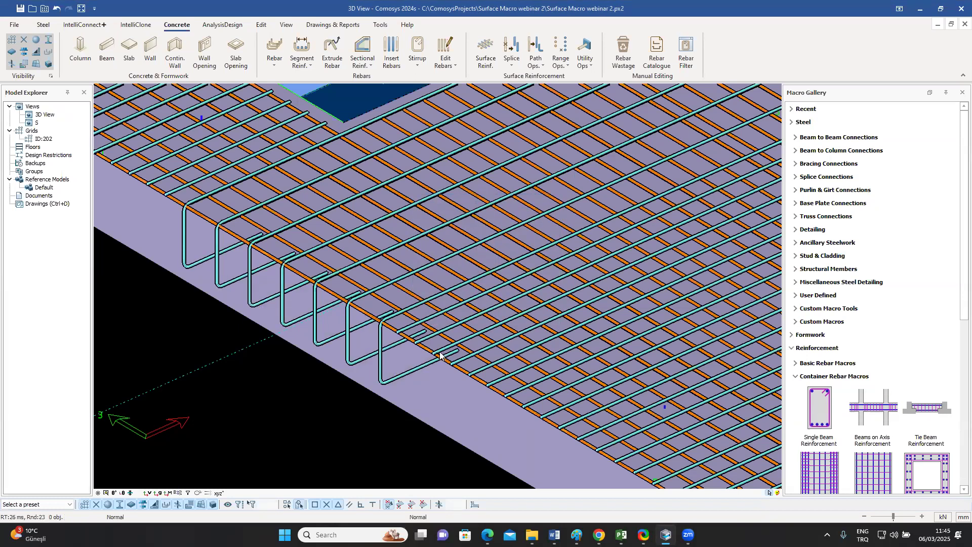
# - Inspect the U-shaped bar ends along the slab edge and highlight individual main bar groups around the C-D/1-2 opening
pyautogui.scroll(-2, 428, 346)
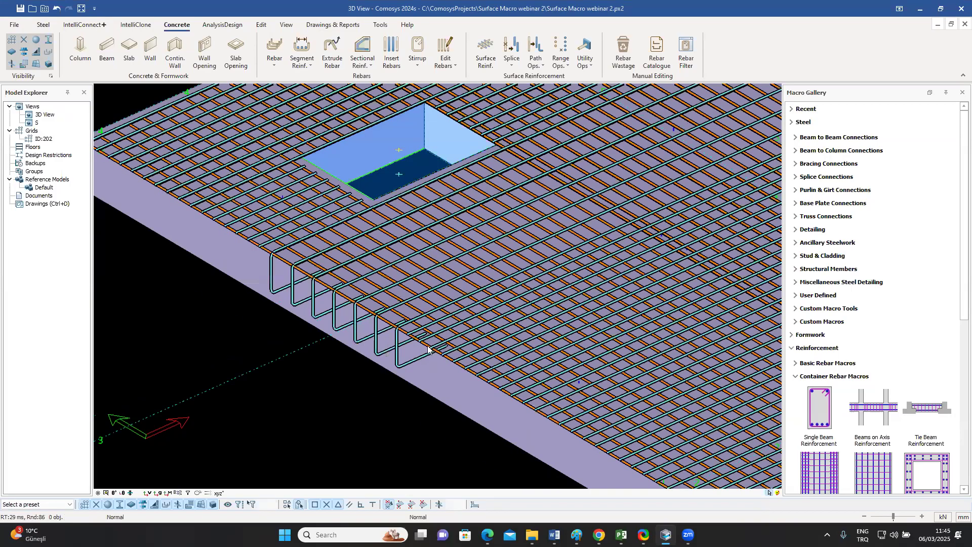
pyautogui.scroll(2, 429, 348)
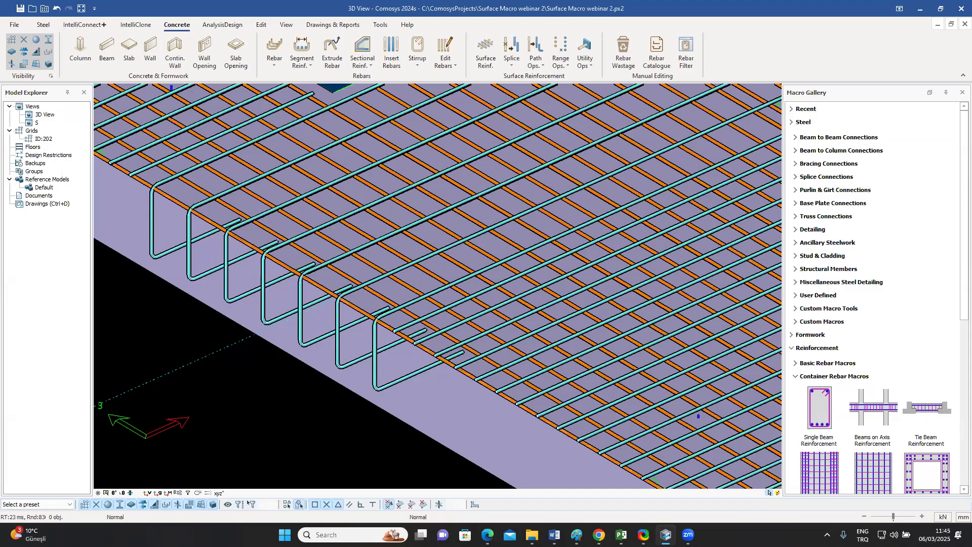
pyautogui.scroll(-6, 419, 297)
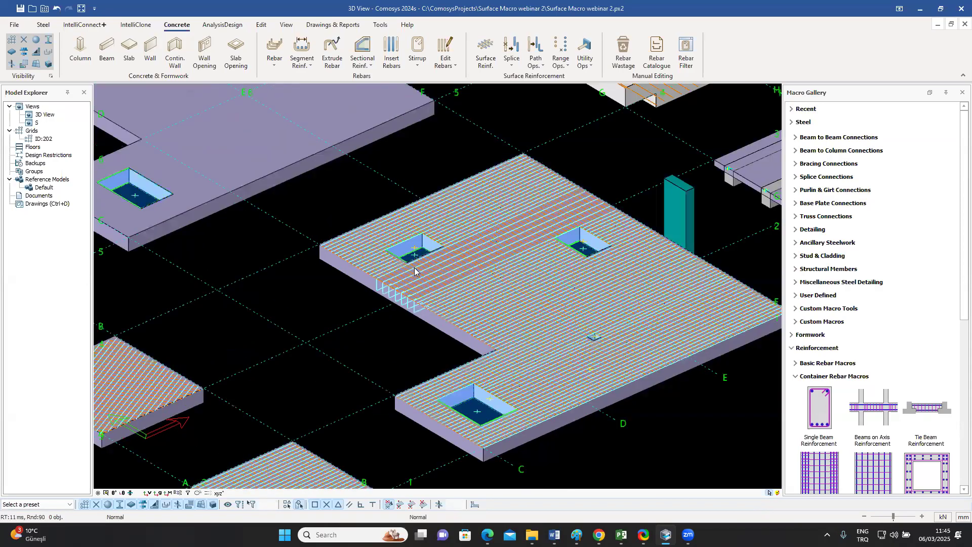
pyautogui.scroll(2, 397, 228)
pyautogui.scroll(2, 397, 233)
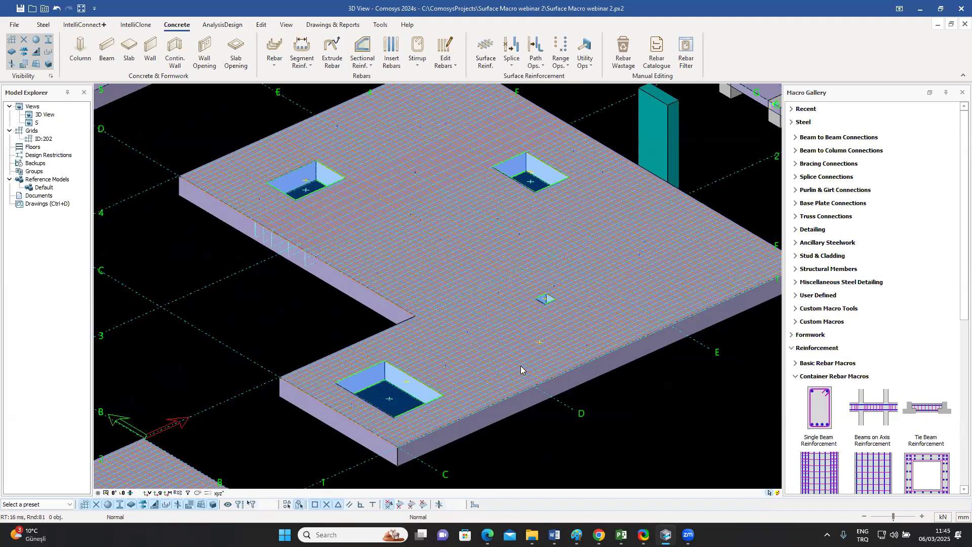
pyautogui.click(461, 348)
pyautogui.click(398, 338)
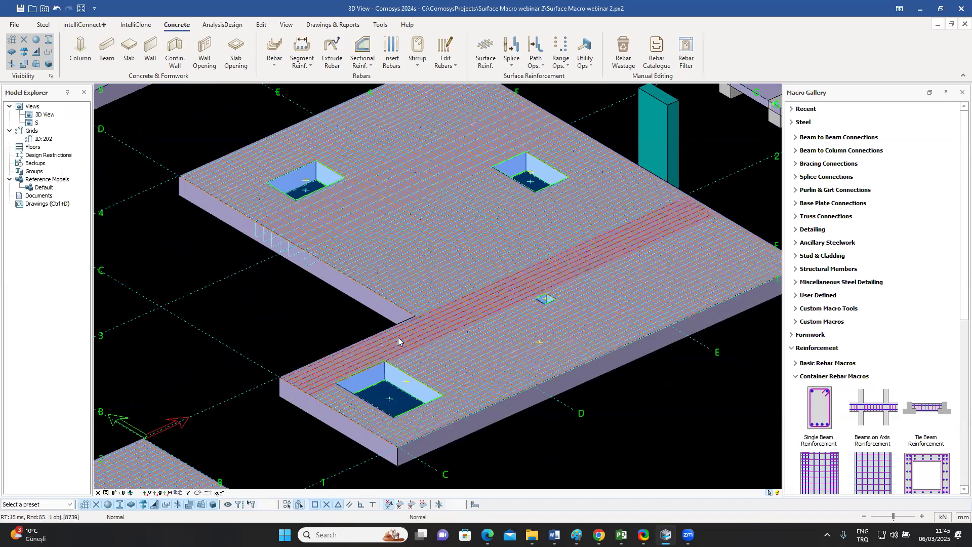
pyautogui.click(343, 408)
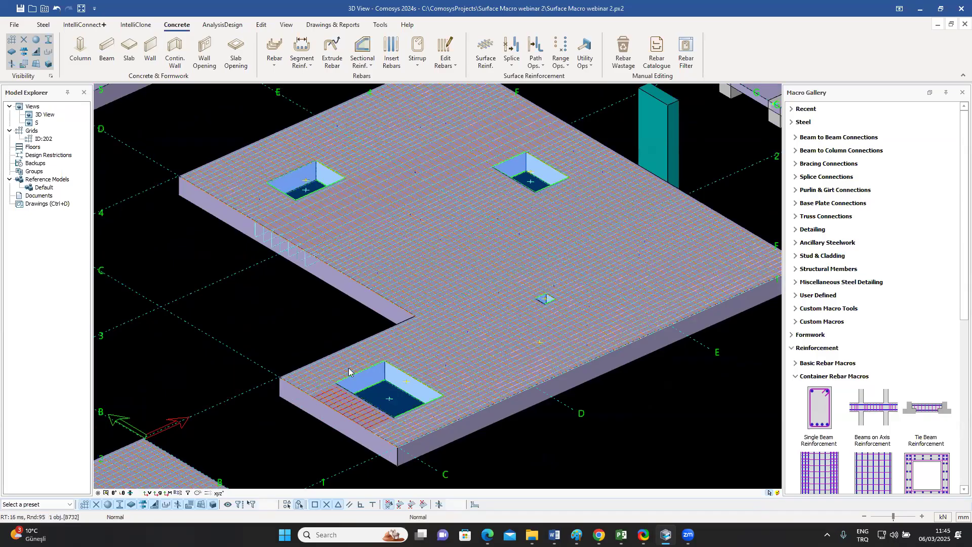
pyautogui.click(657, 403)
pyautogui.scroll(-1, 656, 403)
pyautogui.moveTo(657, 403); pyautogui.dragTo(653, 373, button='middle')
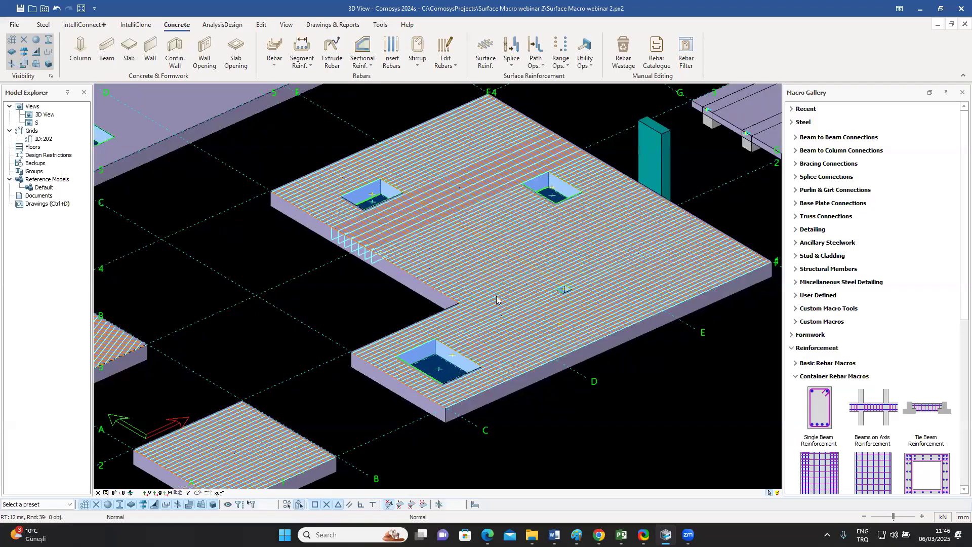
# - Reset the Start condition of the edited main bar group to Do nothing so its bars end straight at the slab edge
pyautogui.moveTo(368, 242); pyautogui.dragTo(334, 258, button='middle')
pyautogui.scroll(6, 370, 230)
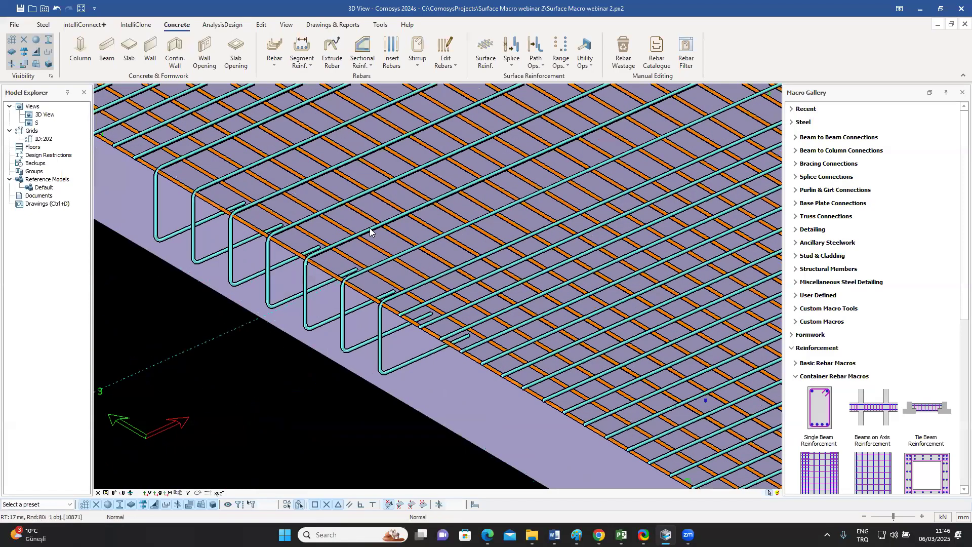
pyautogui.doubleClick(370, 231)
pyautogui.click(505, 258)
pyautogui.click(501, 267)
pyautogui.click(422, 321)
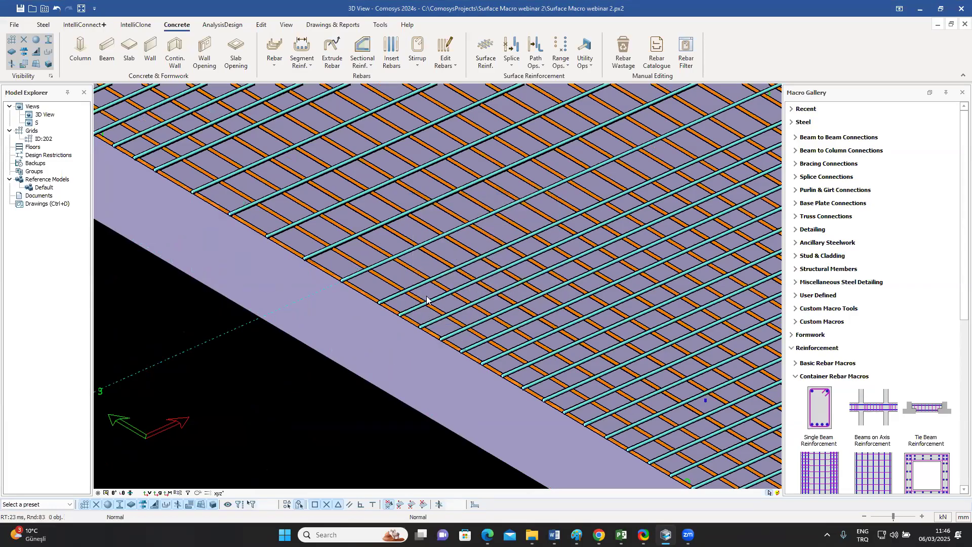
# - Review the path and range operation commands available for editing the slab's surface reinforcement
pyautogui.scroll(-1, 424, 303)
pyautogui.scroll(-5, 419, 302)
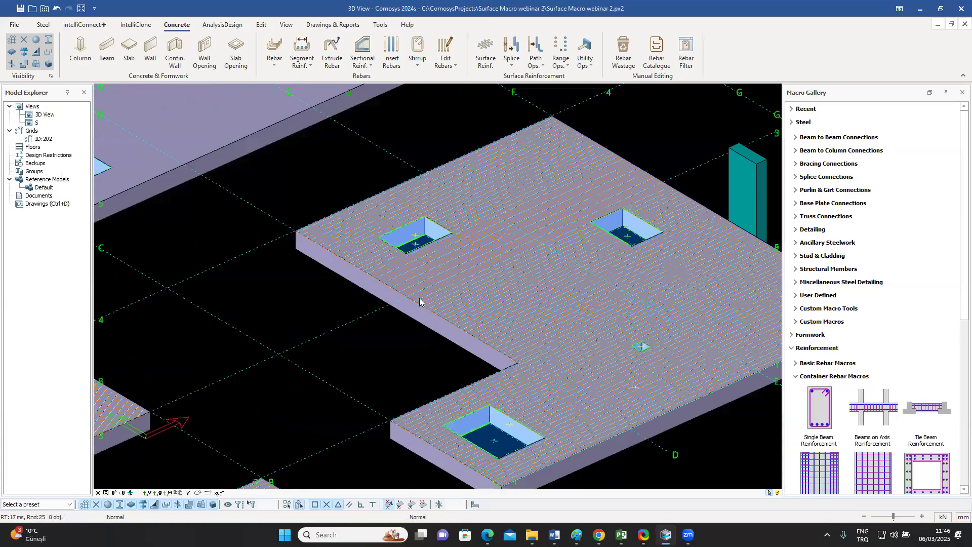
pyautogui.moveTo(503, 285); pyautogui.dragTo(488, 284, button='middle')
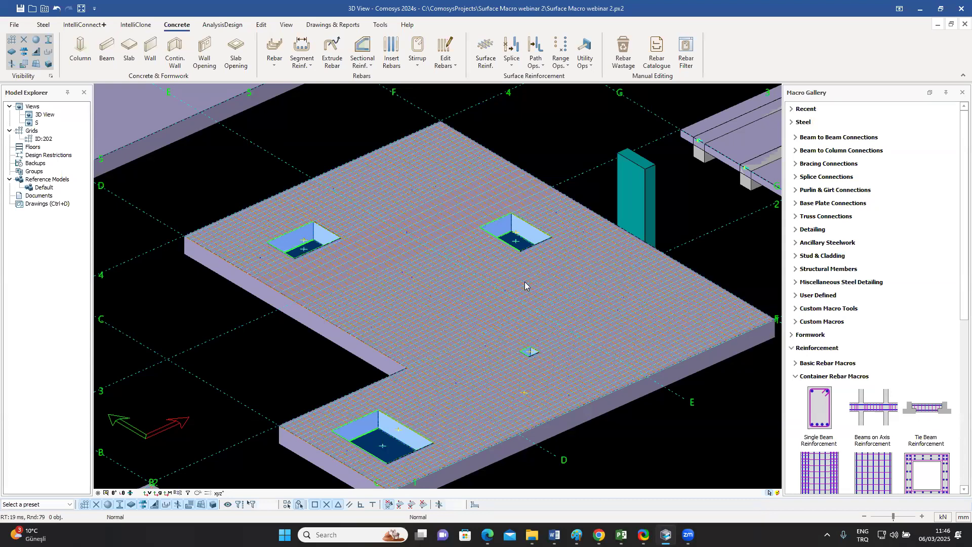
pyautogui.moveTo(538, 266); pyautogui.dragTo(528, 258, button='middle')
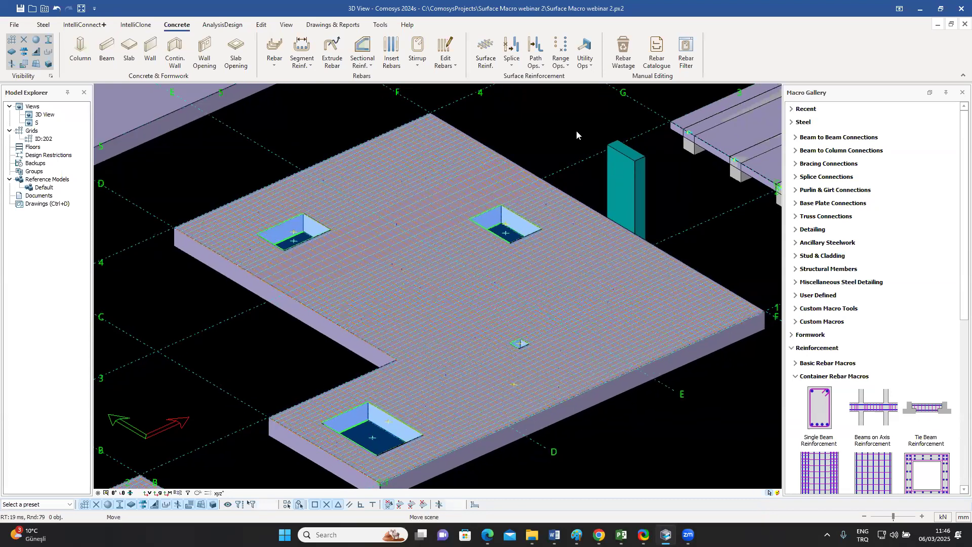
pyautogui.click(544, 67)
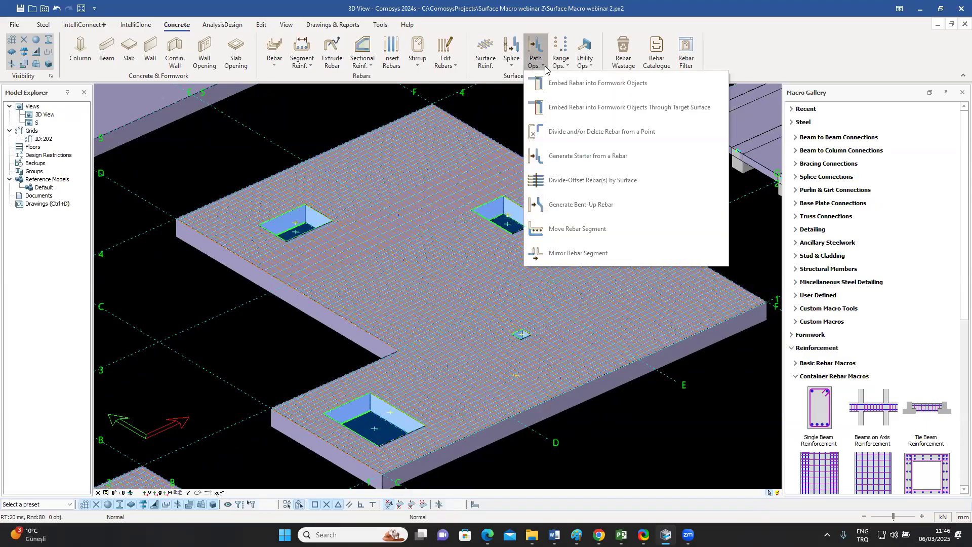
pyautogui.click(567, 67)
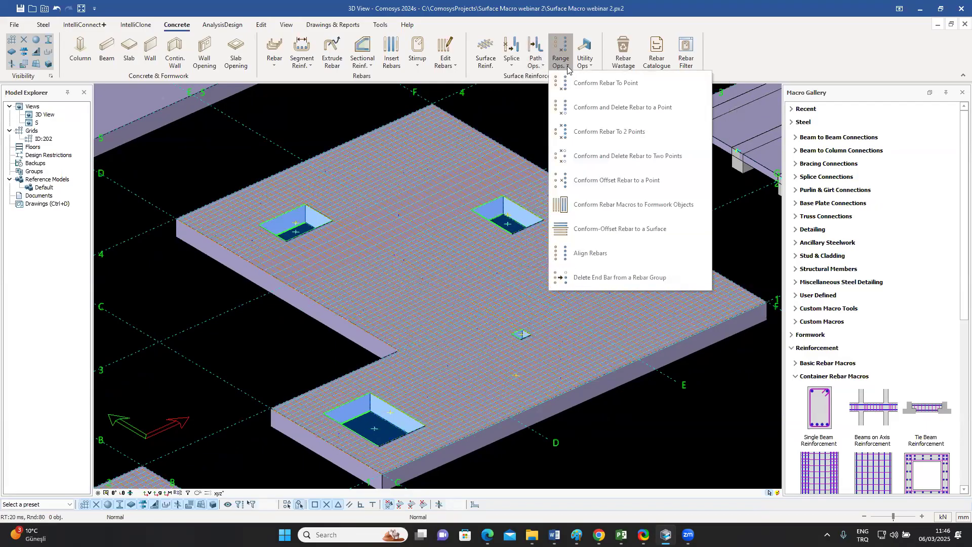
pyautogui.click(540, 67)
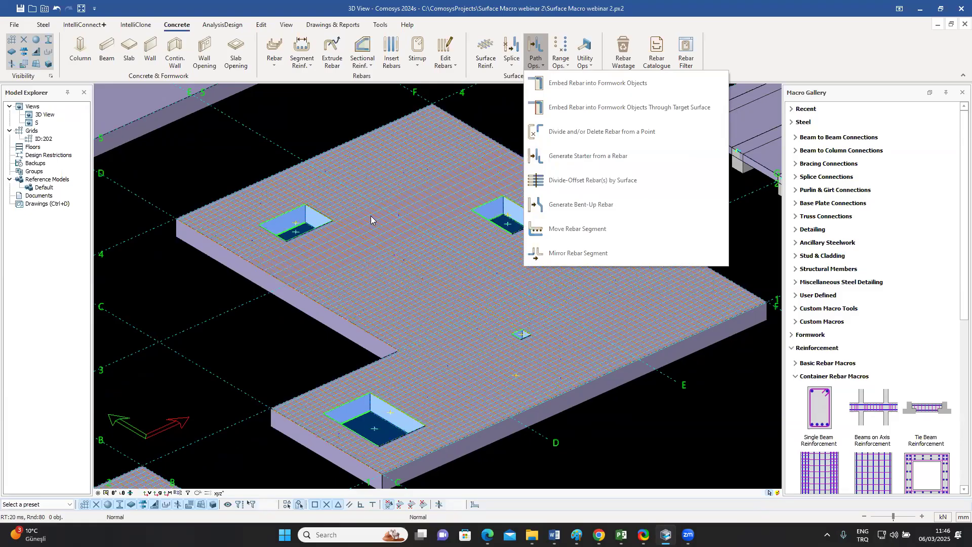
pyautogui.click(571, 69)
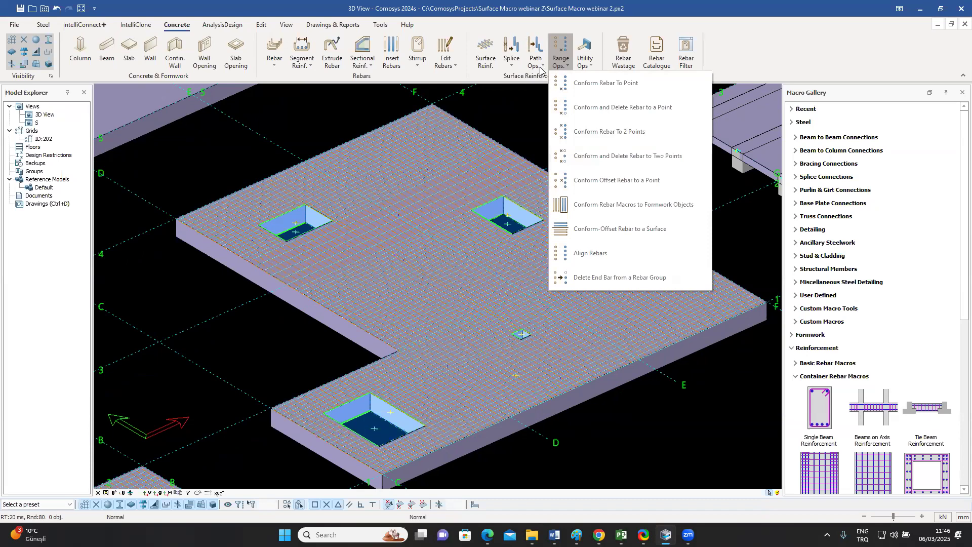
pyautogui.click(515, 107)
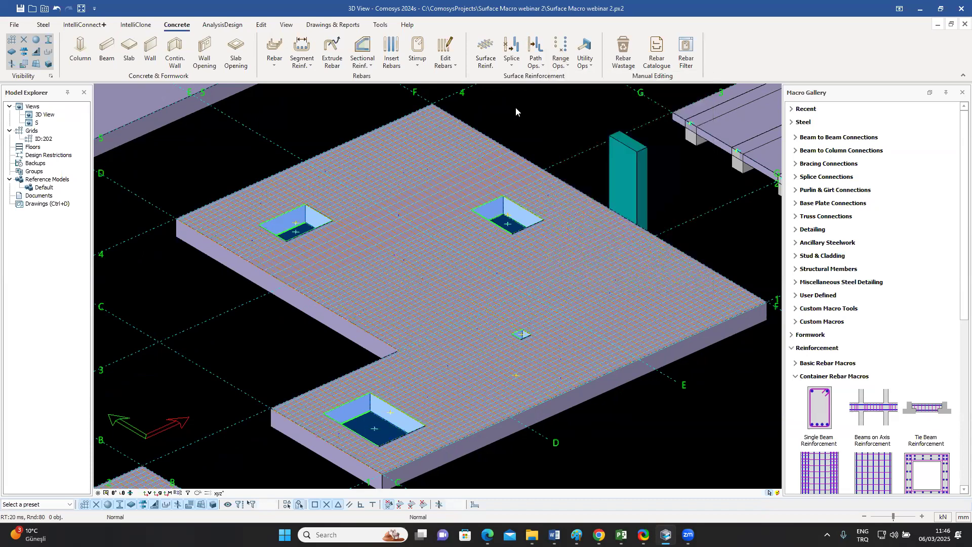
# - Apply Surface Reinforcement to the top face of the beam-supported slab between grids G and I
pyautogui.scroll(-8, 603, 223)
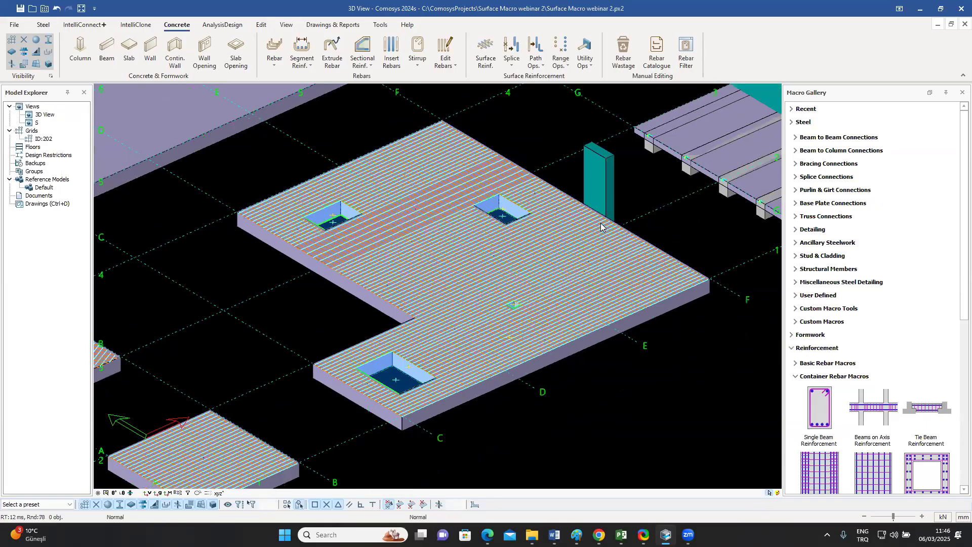
pyautogui.scroll(3, 512, 312)
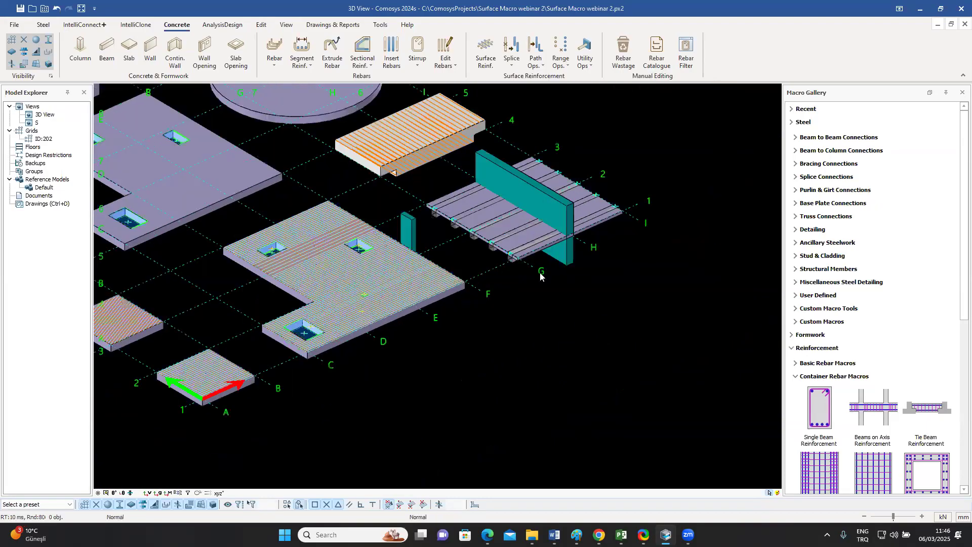
pyautogui.scroll(4, 513, 311)
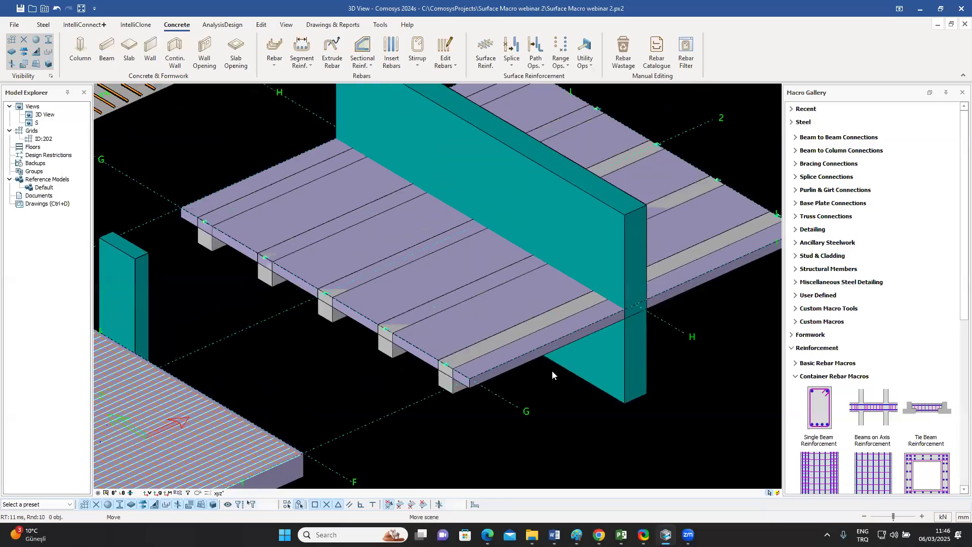
pyautogui.click(487, 53)
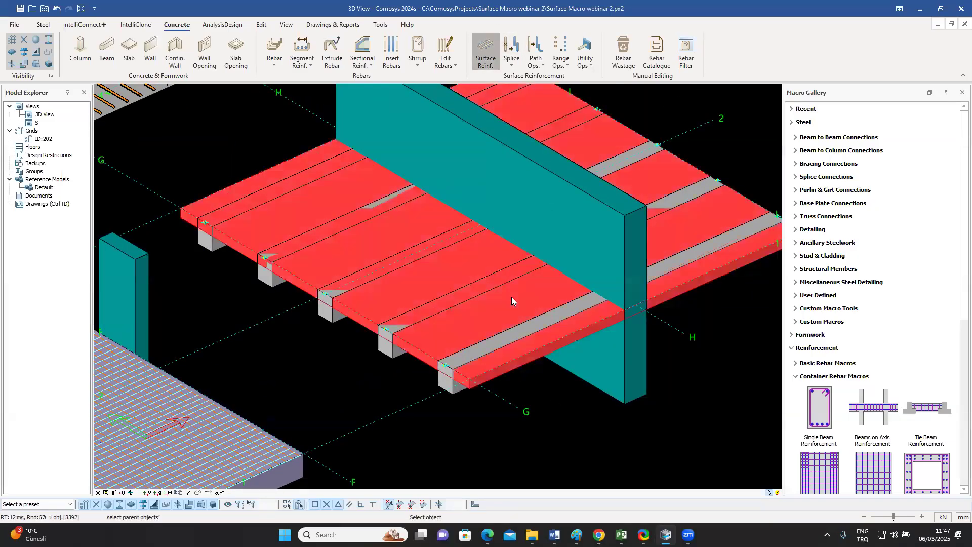
pyautogui.click(515, 298)
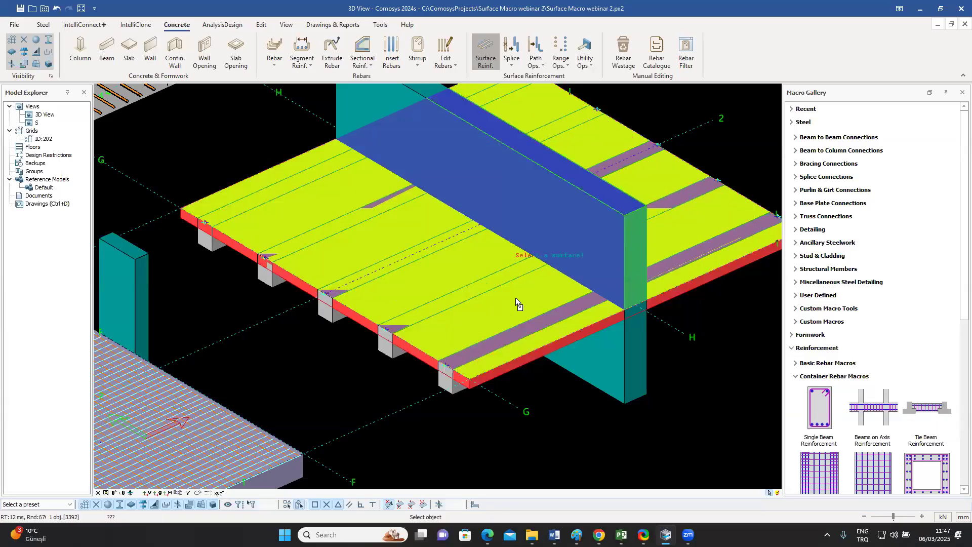
pyautogui.click(515, 297)
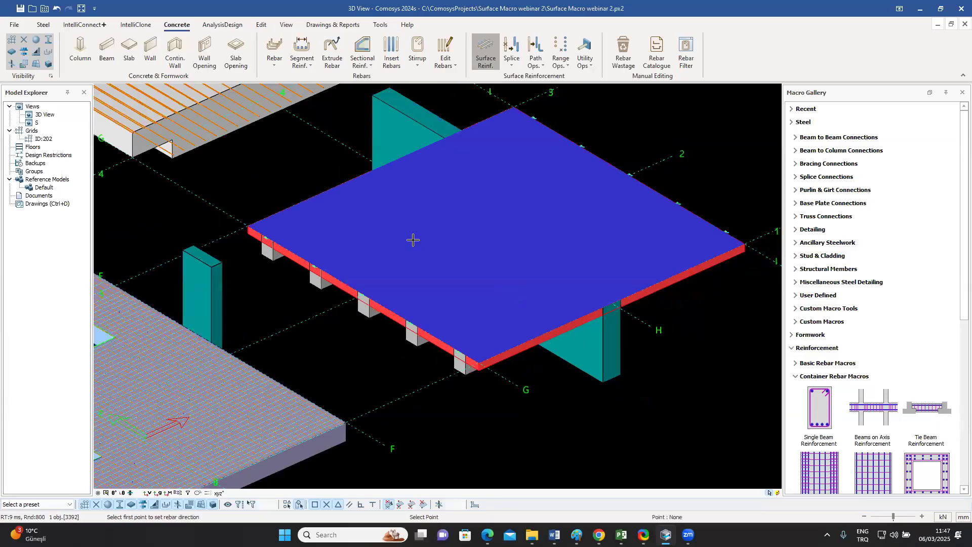
pyautogui.scroll(-1, 323, 231)
pyautogui.scroll(-1, 307, 228)
pyautogui.click(391, 192)
pyautogui.click(394, 195)
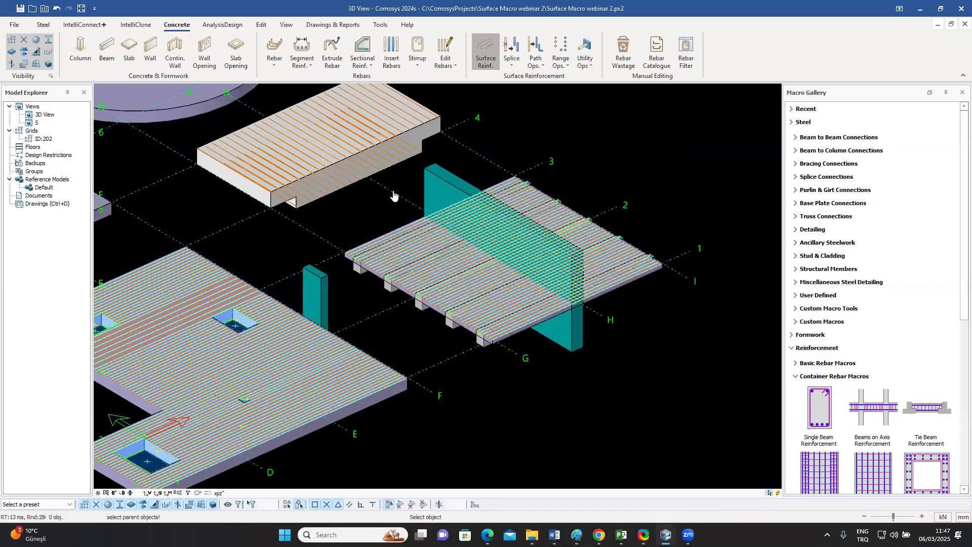
pyautogui.scroll(1, 500, 301)
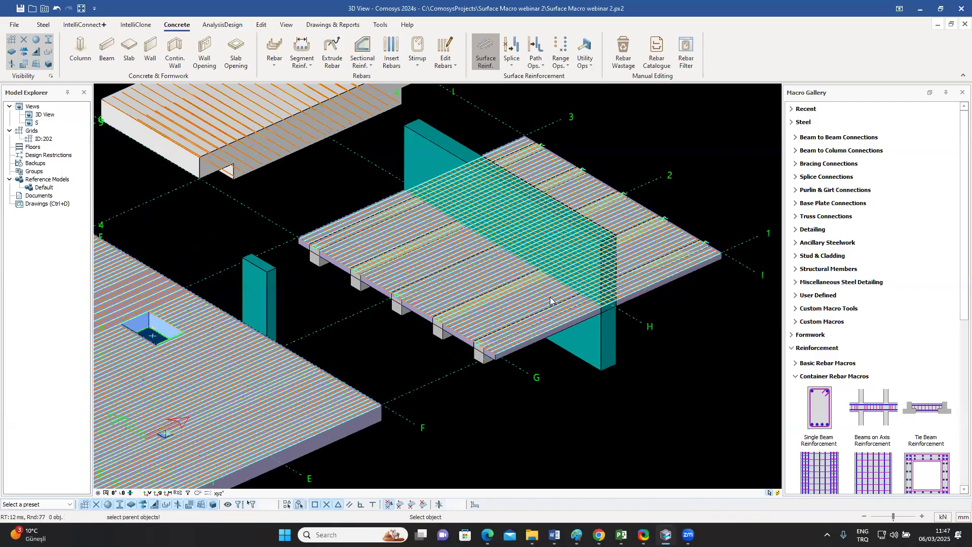
pyautogui.scroll(1, 524, 287)
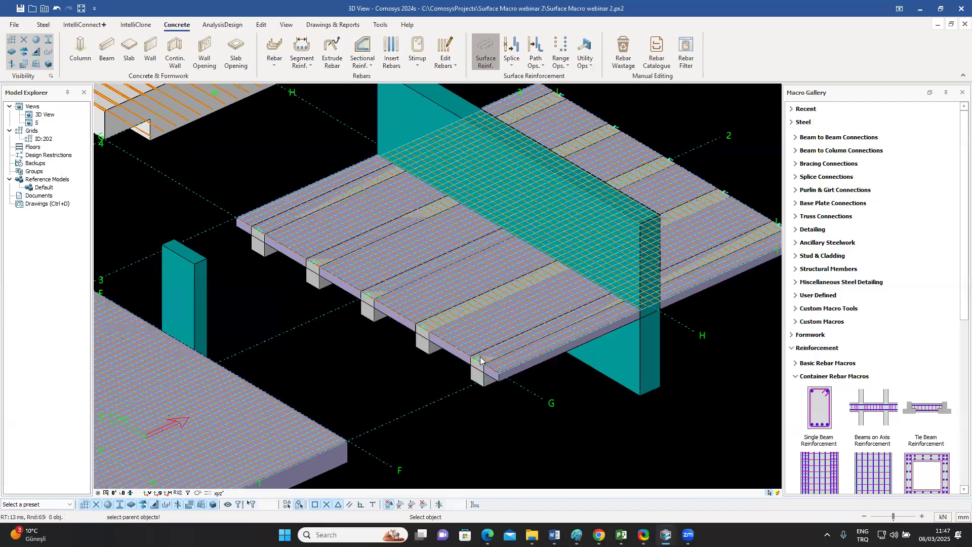
pyautogui.press('Escape')
# - Examine how the new mesh runs over the supporting beams of the G-I slab in 3D and plan views
pyautogui.scroll(1, 372, 294)
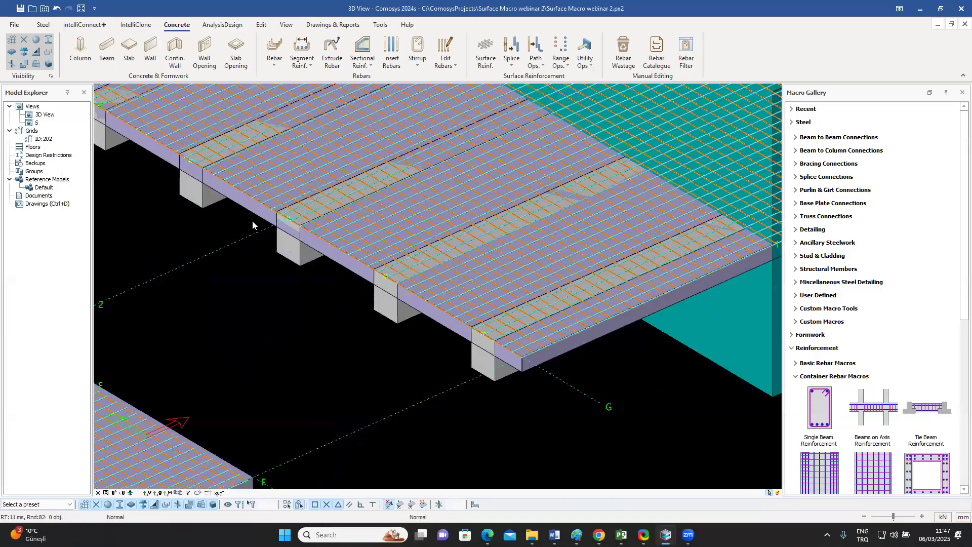
pyautogui.scroll(1, 301, 290)
pyautogui.scroll(3, 377, 214)
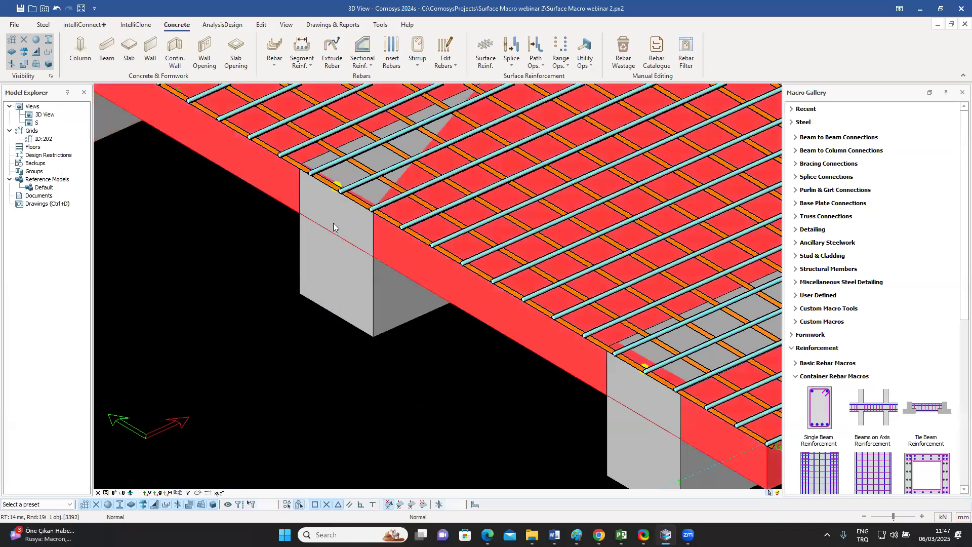
pyautogui.scroll(-3, 371, 259)
pyautogui.click(114, 493)
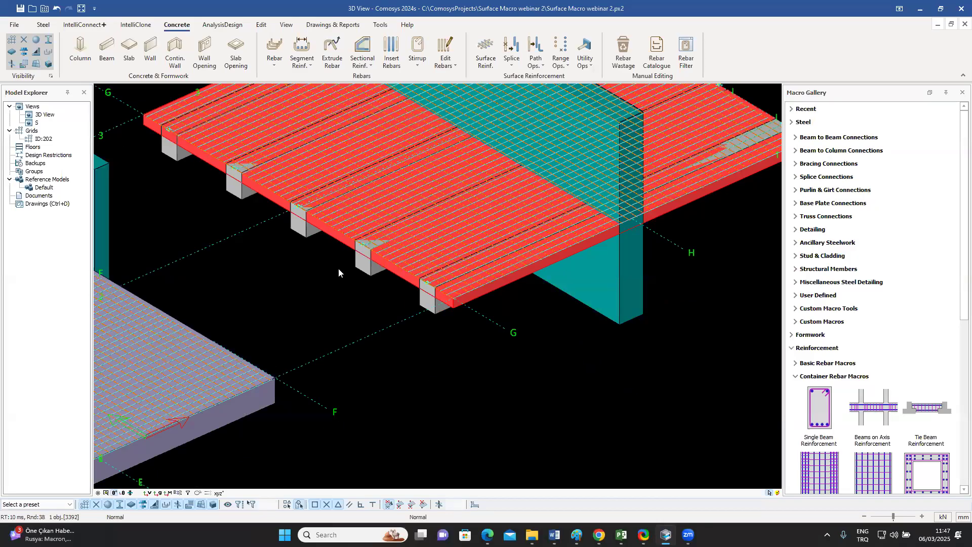
pyautogui.hotkey('ctrl', 'p')
pyautogui.moveTo(338, 269); pyautogui.dragTo(399, 285, button='middle')
pyautogui.moveTo(411, 501); pyautogui.dragTo(383, 376, button='middle')
pyautogui.scroll(6, 434, 344)
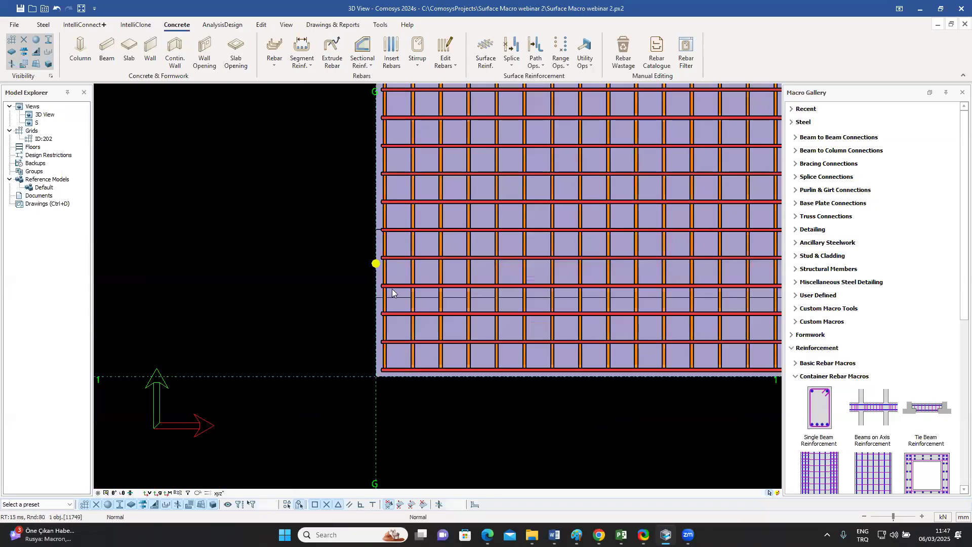
pyautogui.scroll(-4, 460, 287)
pyautogui.scroll(5, 451, 275)
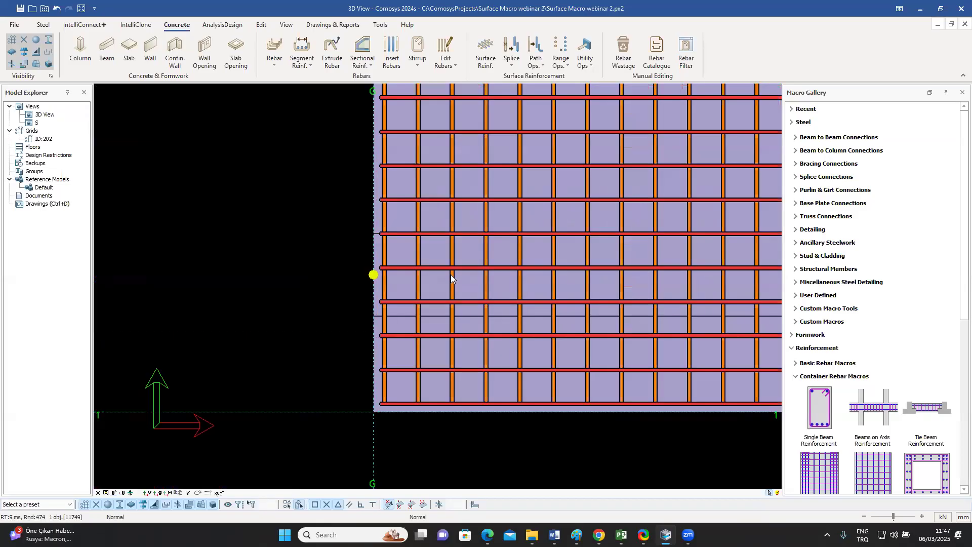
pyautogui.scroll(-5, 465, 314)
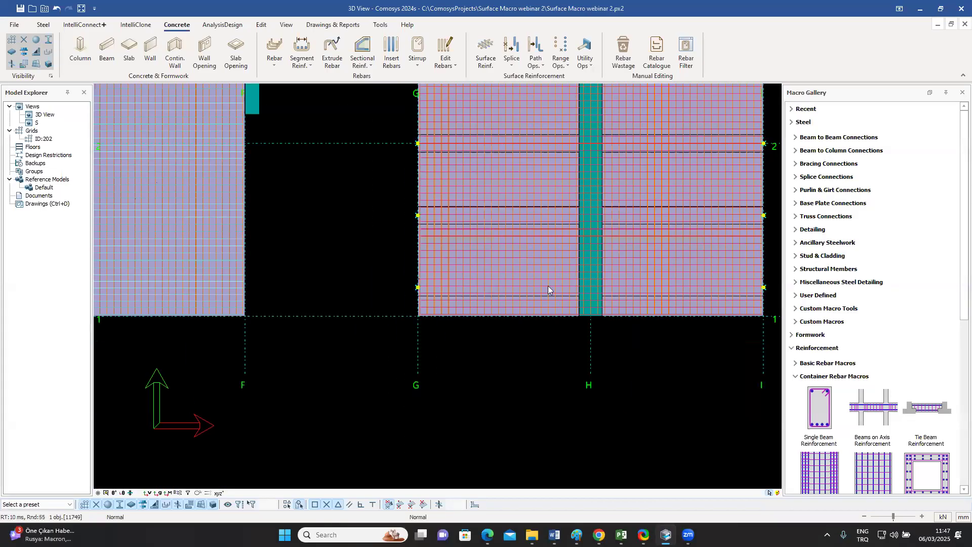
pyautogui.keyDown('shift'); pyautogui.moveTo(568, 266); pyautogui.dragTo(579, 289, button='middle'); pyautogui.keyUp('shift')
# - Add Single Beam Reinforcement to the two supporting beams nearest grid 1 under the G-I slab
pyautogui.scroll(6, 579, 290)
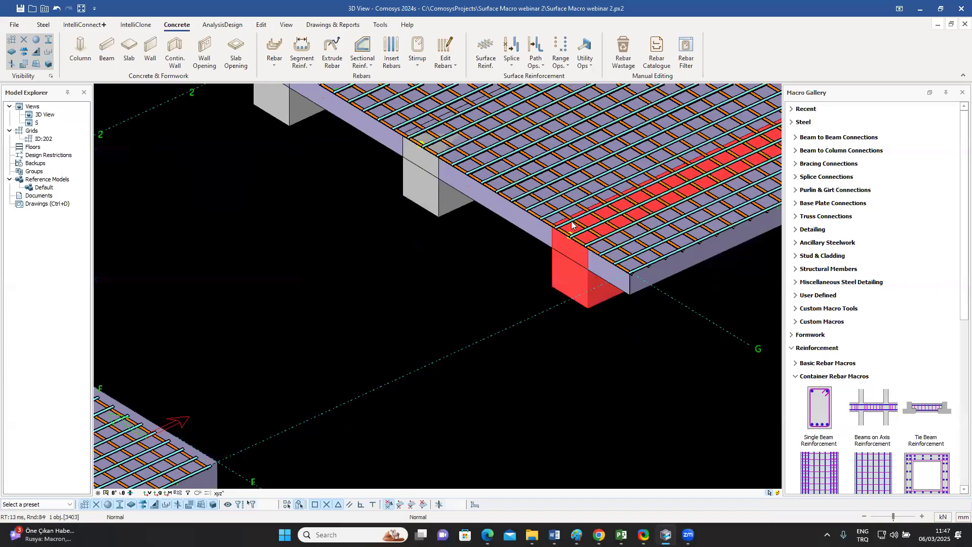
pyautogui.moveTo(566, 335); pyautogui.dragTo(562, 333, button='middle')
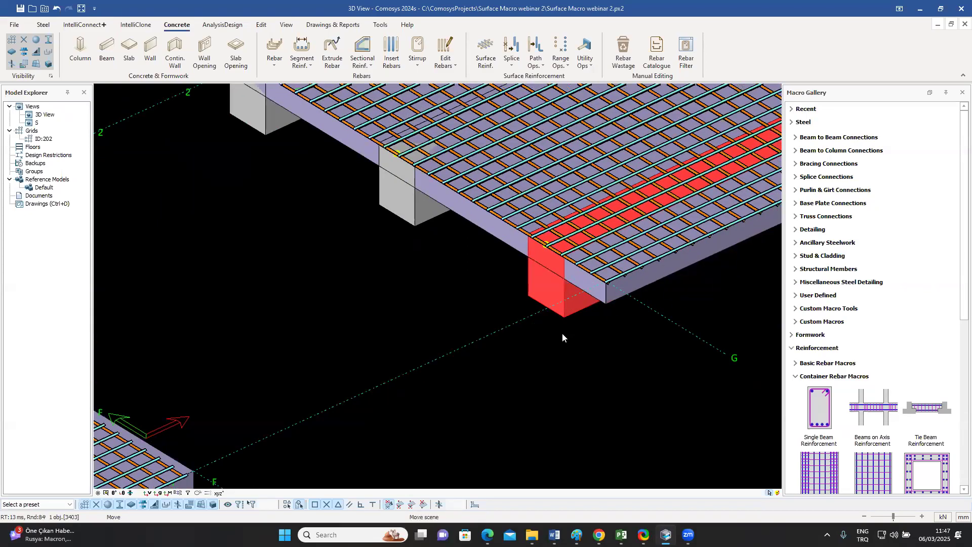
pyautogui.doubleClick(818, 415)
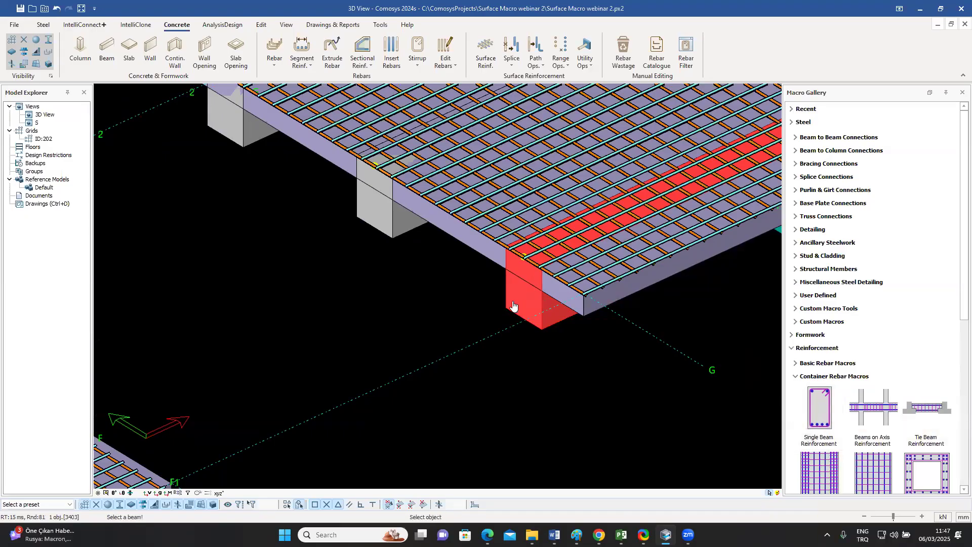
pyautogui.click(500, 314)
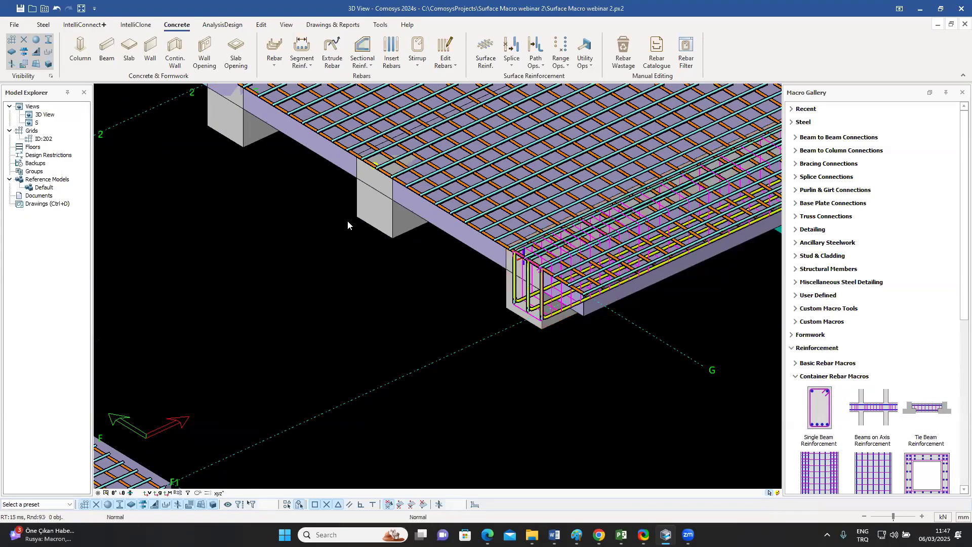
pyautogui.doubleClick(823, 410)
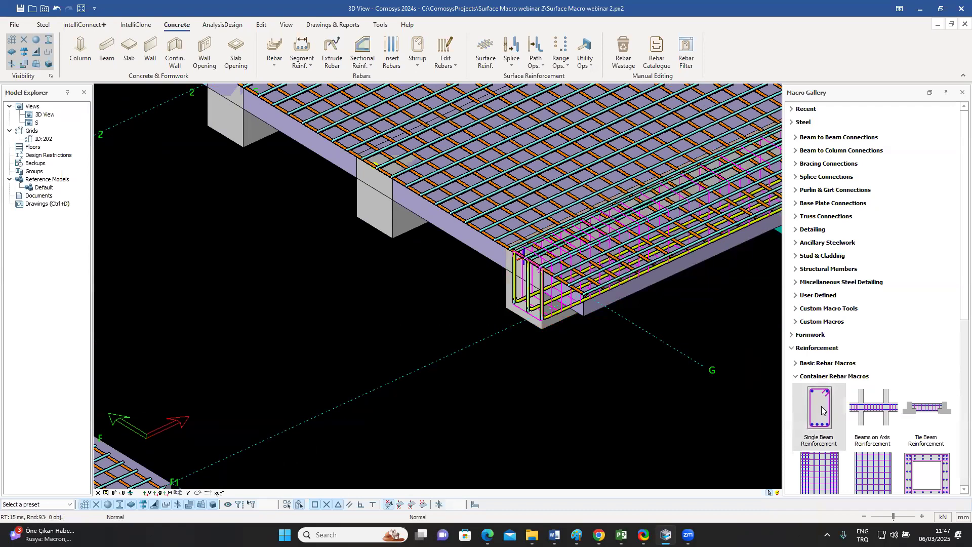
pyautogui.click(384, 231)
pyautogui.rightClick(365, 248)
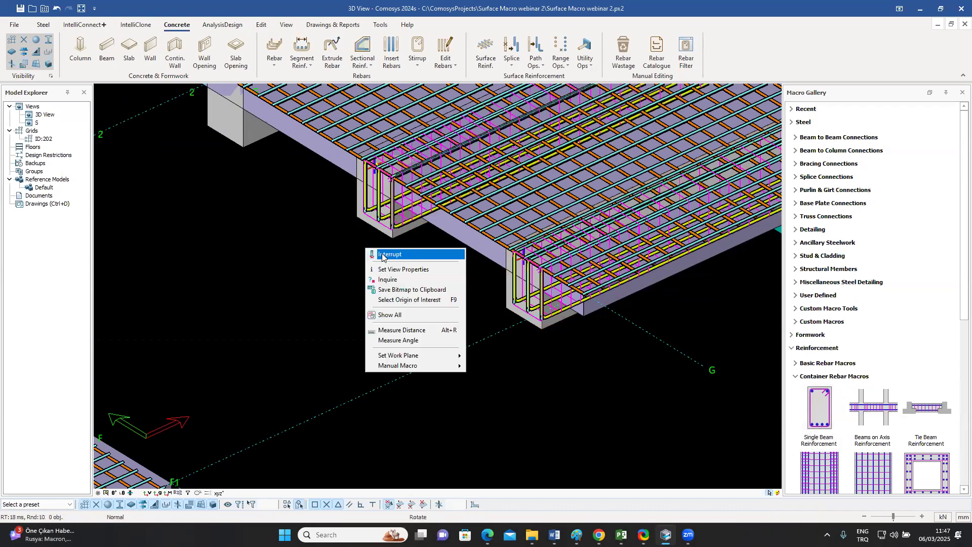
pyautogui.click(385, 257)
# - Examine where the slab's mesh bars run through the cages of the two reinforced beams
pyautogui.scroll(3, 539, 280)
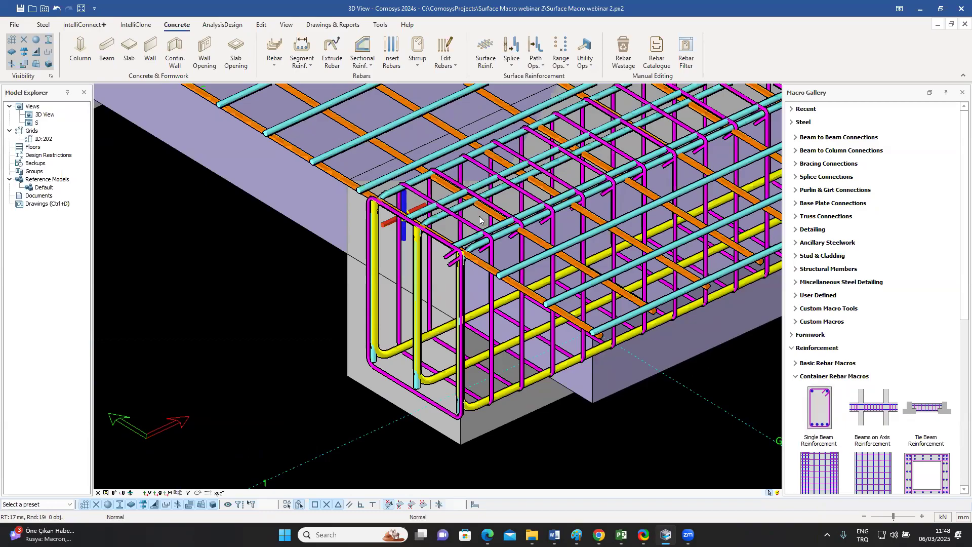
pyautogui.scroll(-2, 476, 218)
pyautogui.scroll(-6, 472, 224)
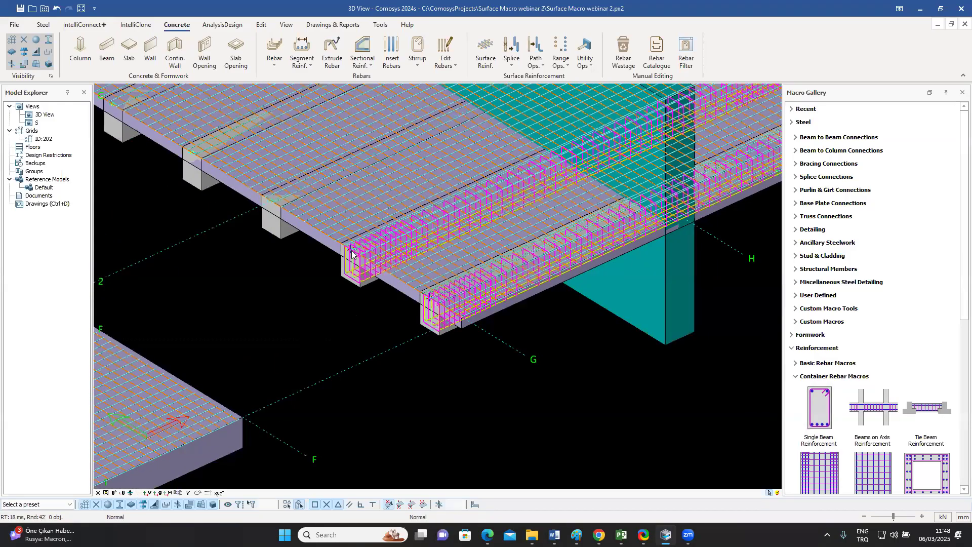
pyautogui.scroll(3, 350, 256)
pyautogui.scroll(2, 355, 266)
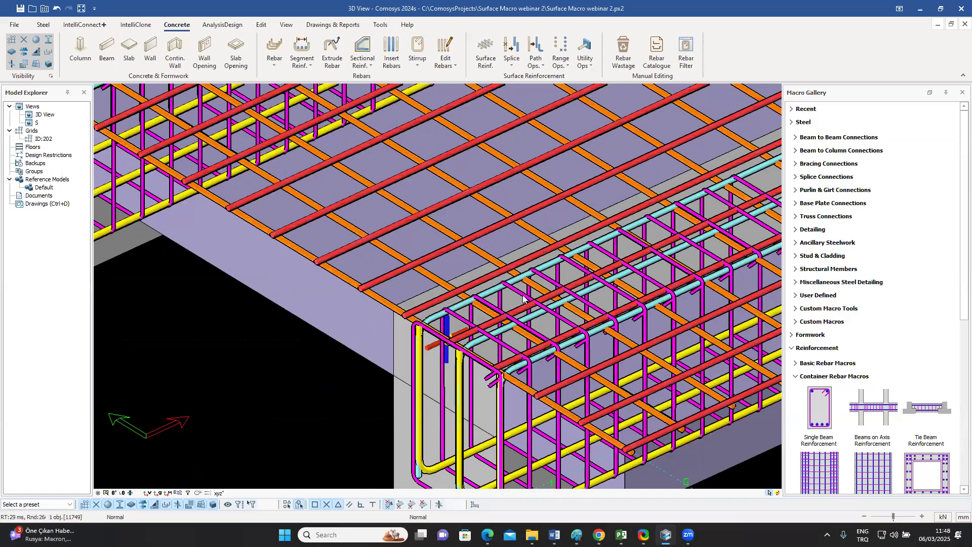
pyautogui.scroll(-1, 534, 286)
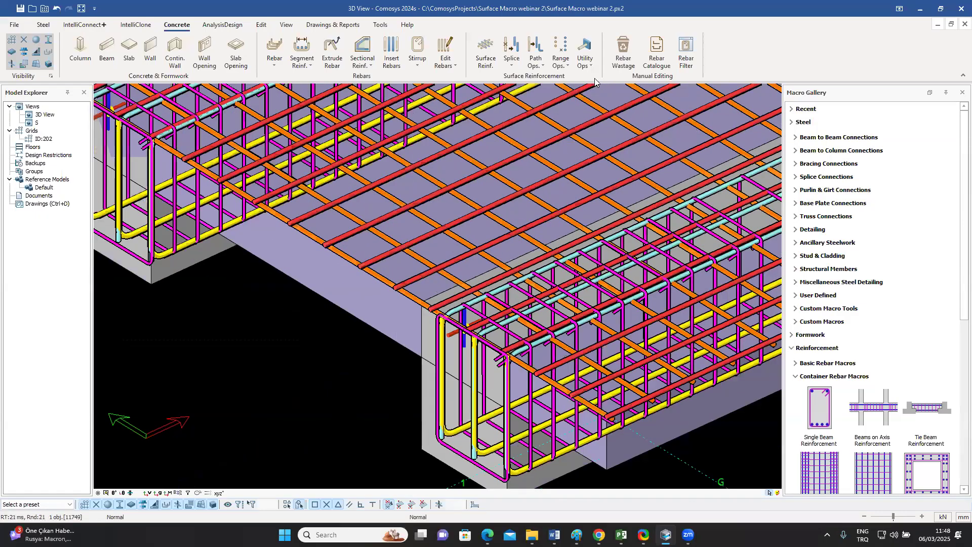
# - Conform the slab's bars parallel to the beams to all five supporting beams using Conform Rebar Macros to Formwork Objects
pyautogui.click(568, 66)
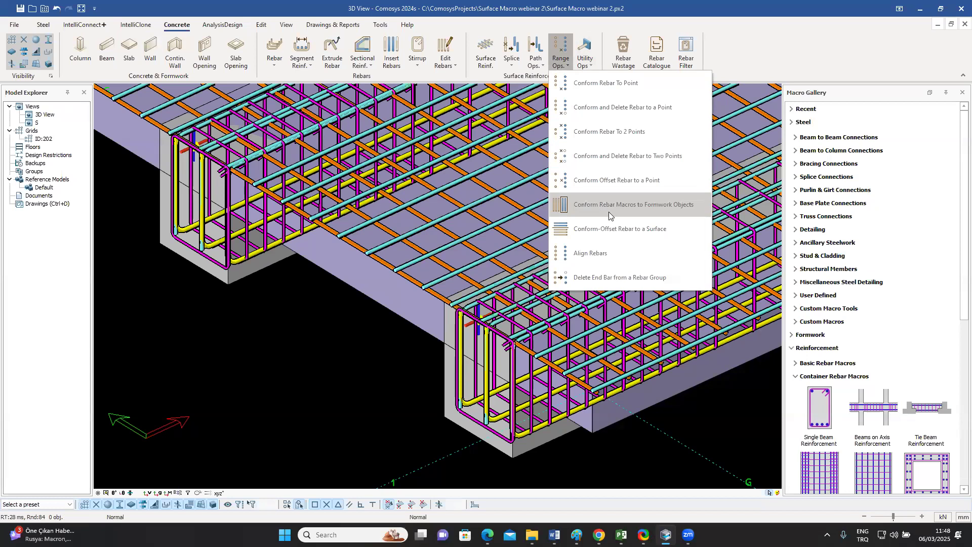
pyautogui.click(668, 209)
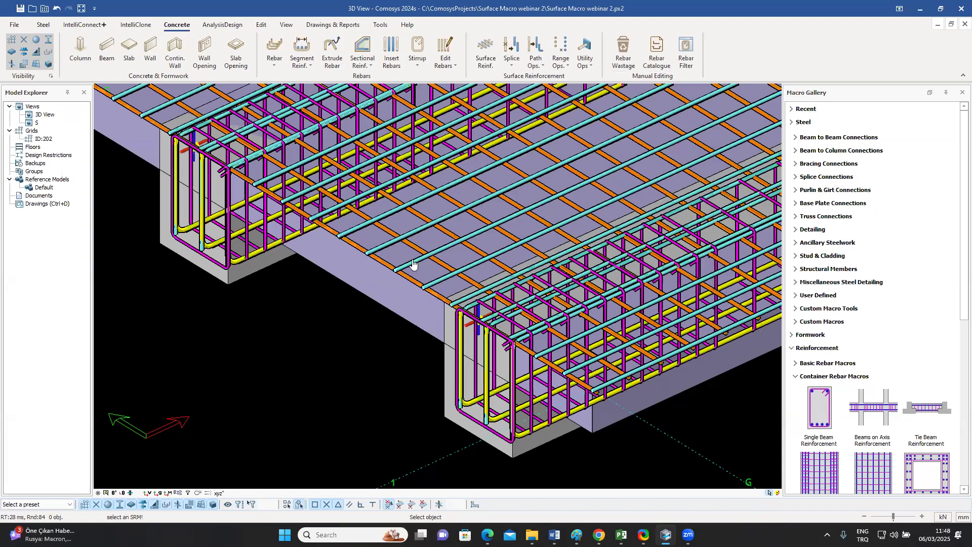
pyautogui.click(445, 252)
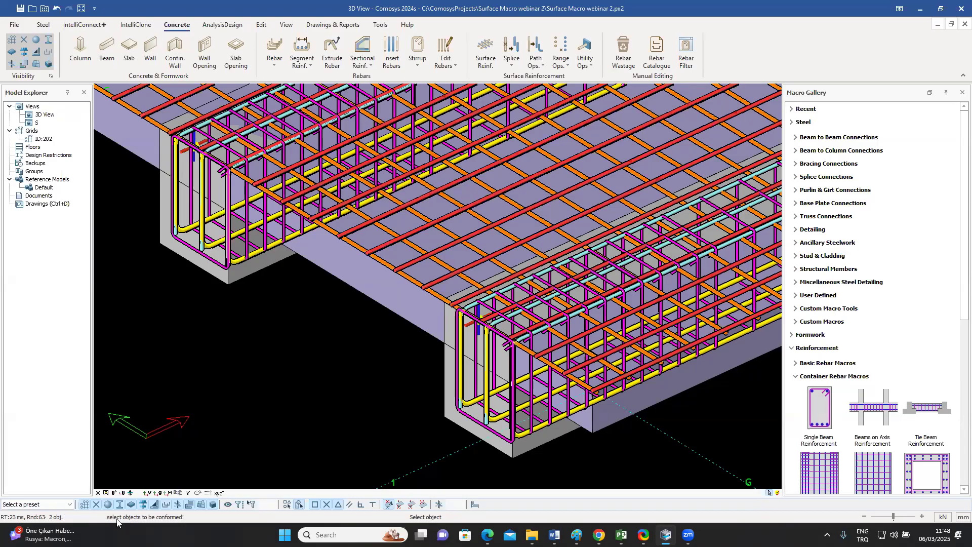
pyautogui.click(447, 415)
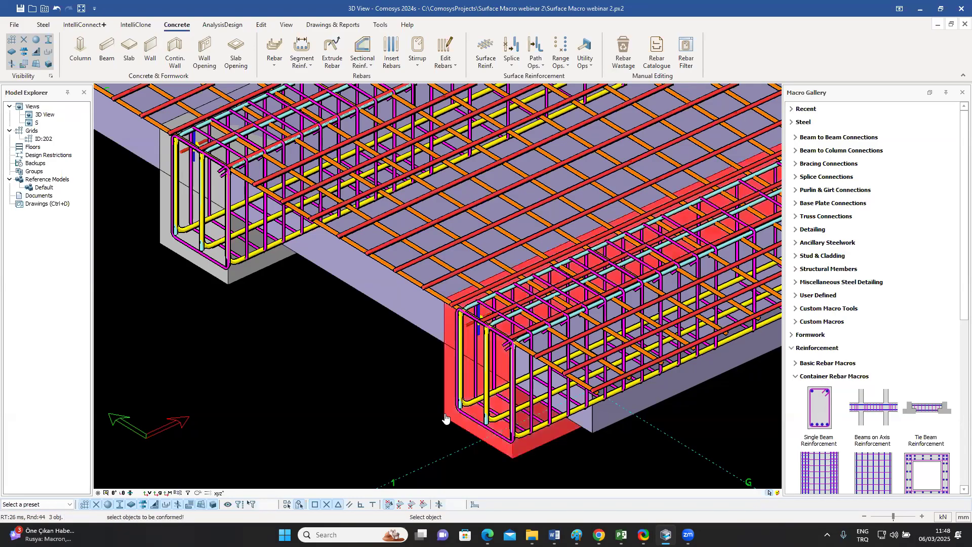
pyautogui.scroll(-2, 279, 322)
pyautogui.click(244, 308)
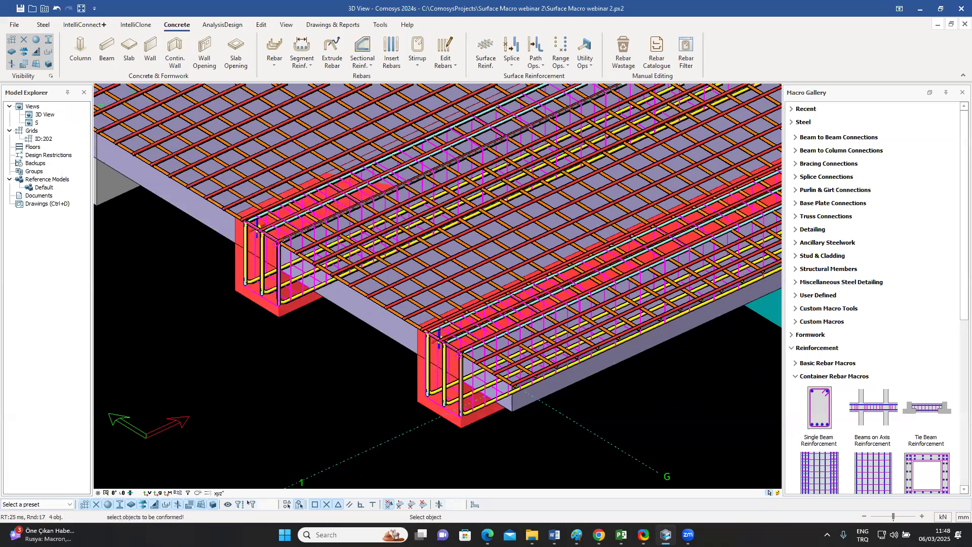
pyautogui.scroll(-3, 160, 272)
pyautogui.scroll(3, 187, 300)
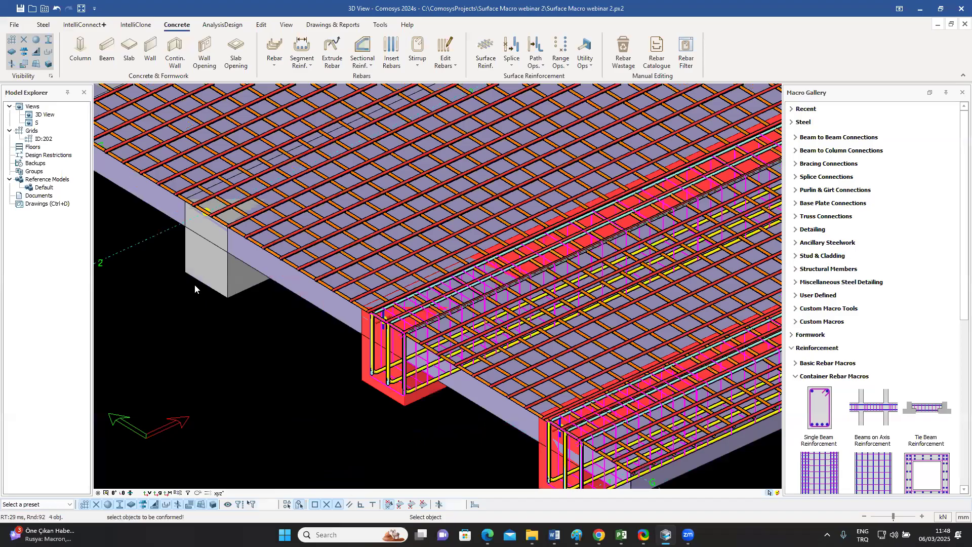
pyautogui.click(195, 289)
pyautogui.scroll(-5, 209, 300)
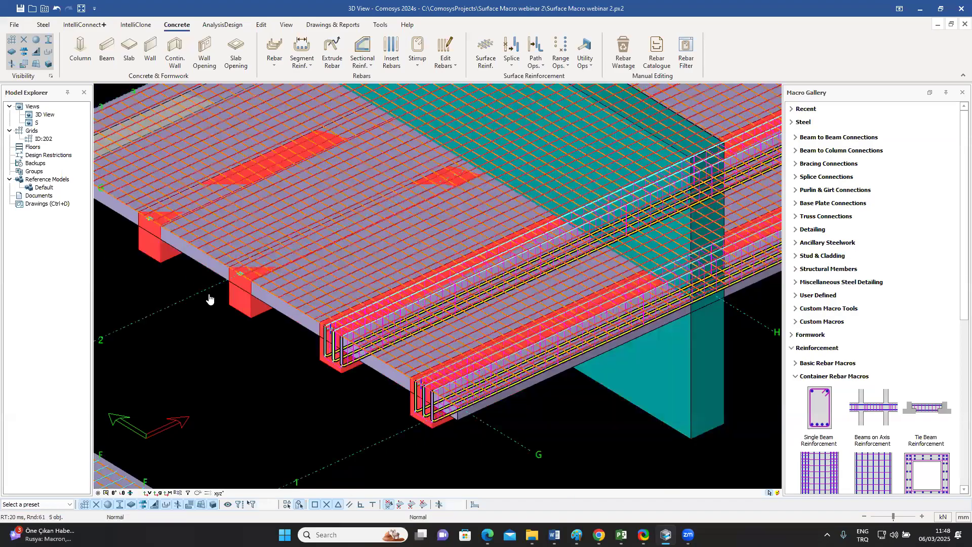
pyautogui.scroll(5, 171, 282)
pyautogui.click(204, 242)
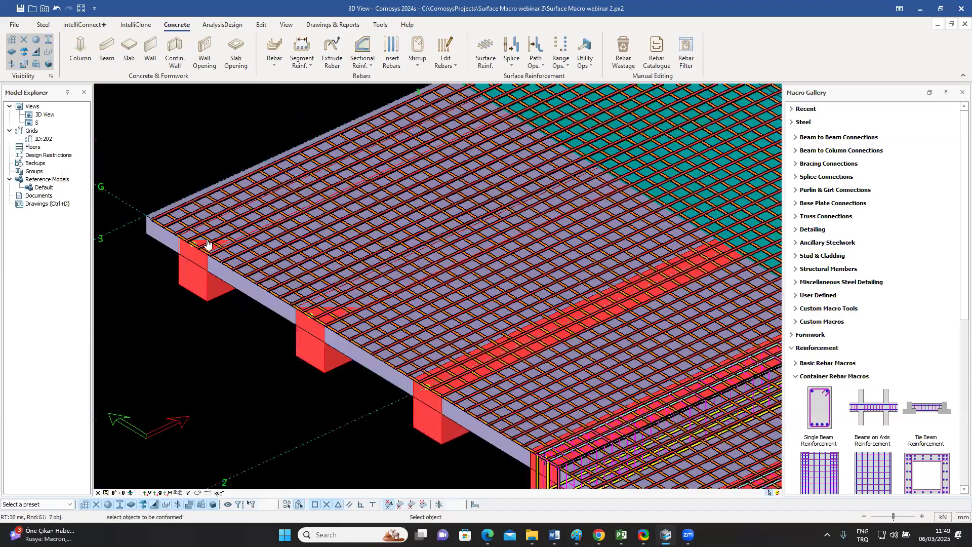
pyautogui.rightClick(244, 255)
# - Inspect the conformed mesh at the beam edges along the slab's grid G side in 3D
pyautogui.scroll(3, 268, 245)
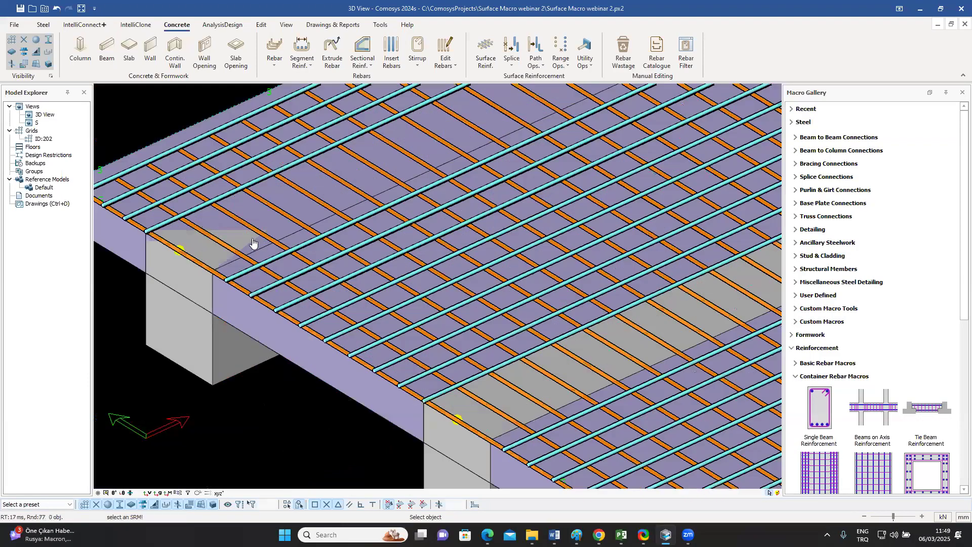
pyautogui.scroll(-2, 381, 338)
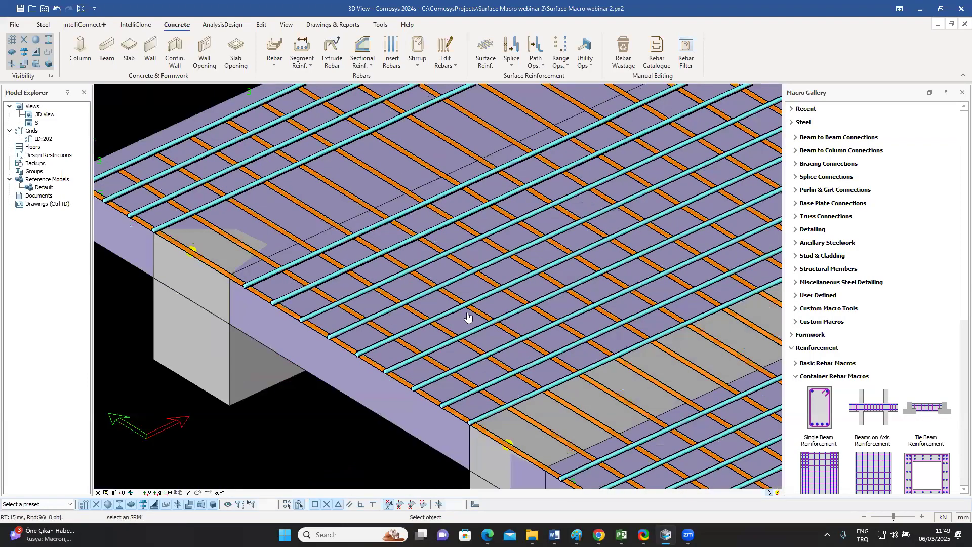
pyautogui.scroll(1, 430, 301)
pyautogui.scroll(-2, 531, 385)
pyautogui.scroll(3, 527, 380)
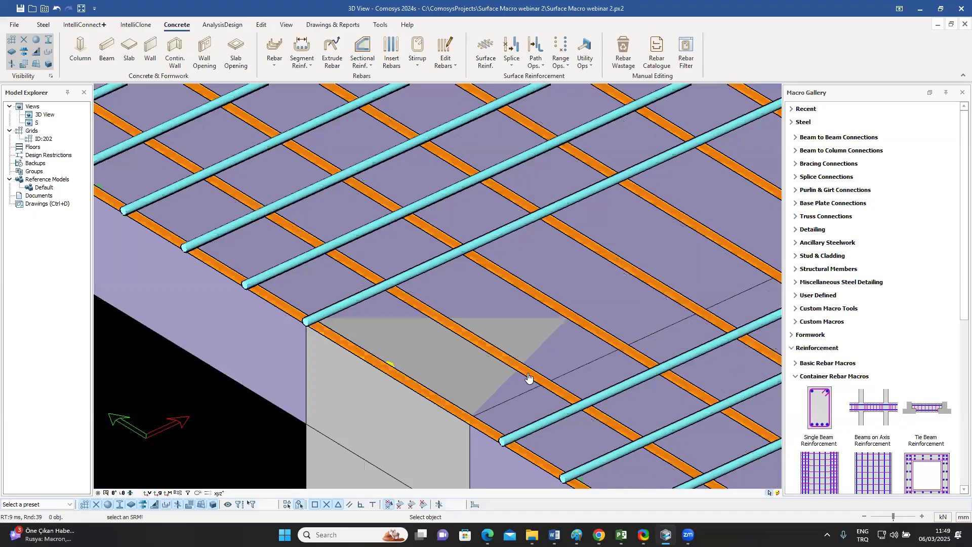
pyautogui.scroll(-1, 470, 311)
pyautogui.scroll(-2, 570, 382)
pyautogui.scroll(-1, 423, 330)
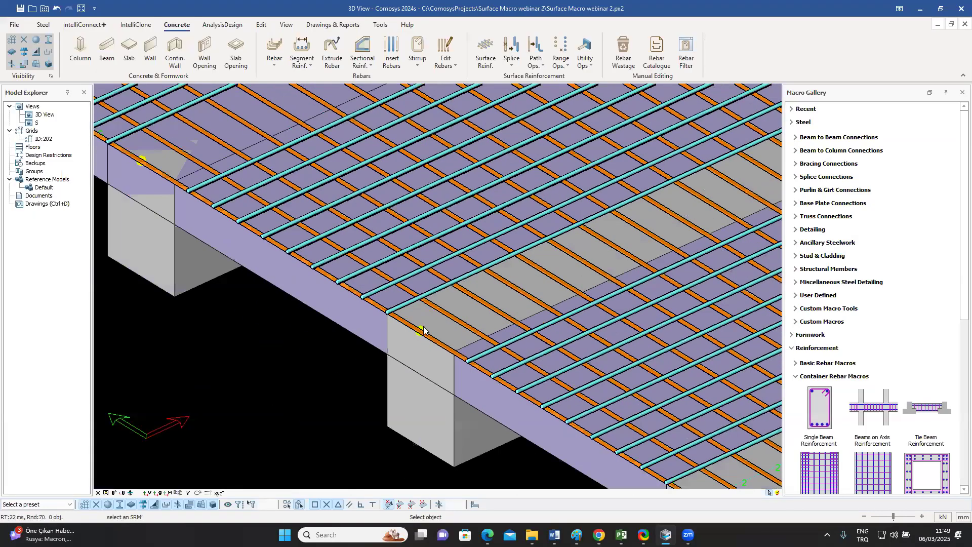
pyautogui.scroll(-2, 337, 412)
pyautogui.scroll(3, 337, 411)
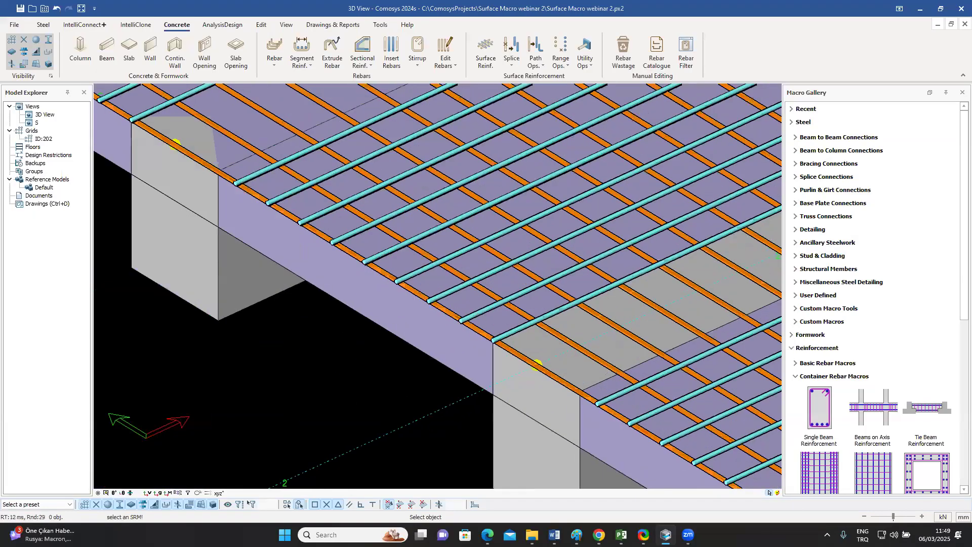
pyautogui.scroll(-2, 333, 293)
pyautogui.scroll(2, 326, 312)
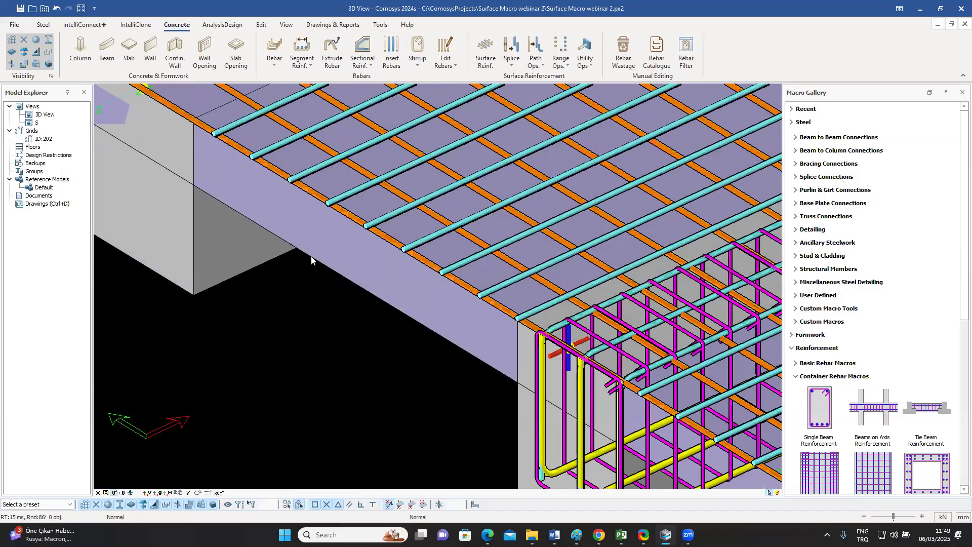
# - Check the mesh bars on both sides of a reinforced beam in plan view by selecting the adjacent bar groups
pyautogui.hotkey('ctrl', 'p')
pyautogui.scroll(-5, 310, 276)
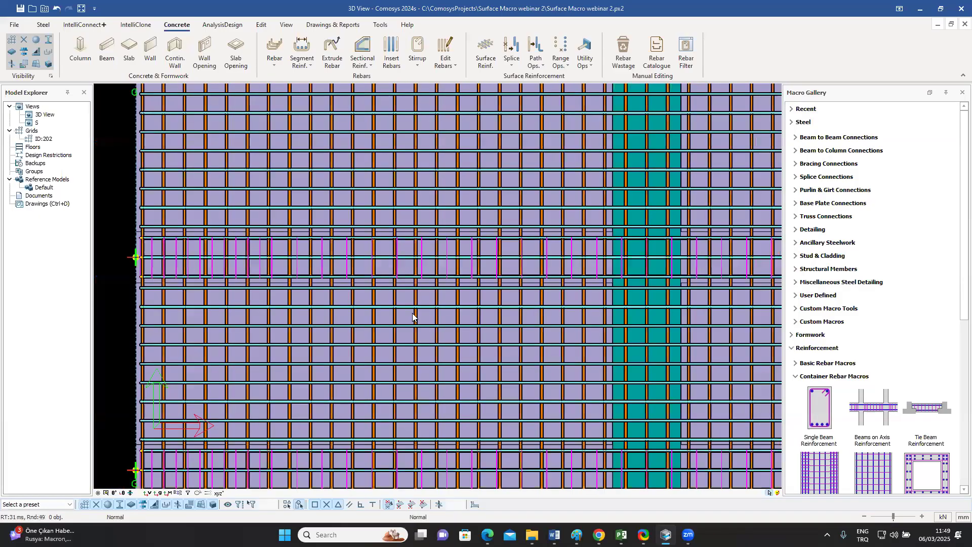
pyautogui.scroll(4, 369, 139)
pyautogui.click(369, 140)
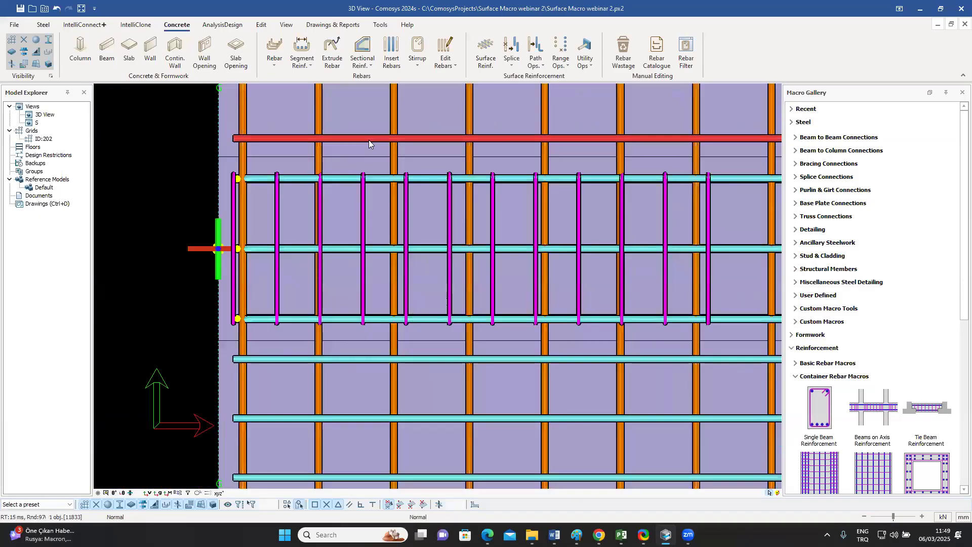
pyautogui.click(337, 359)
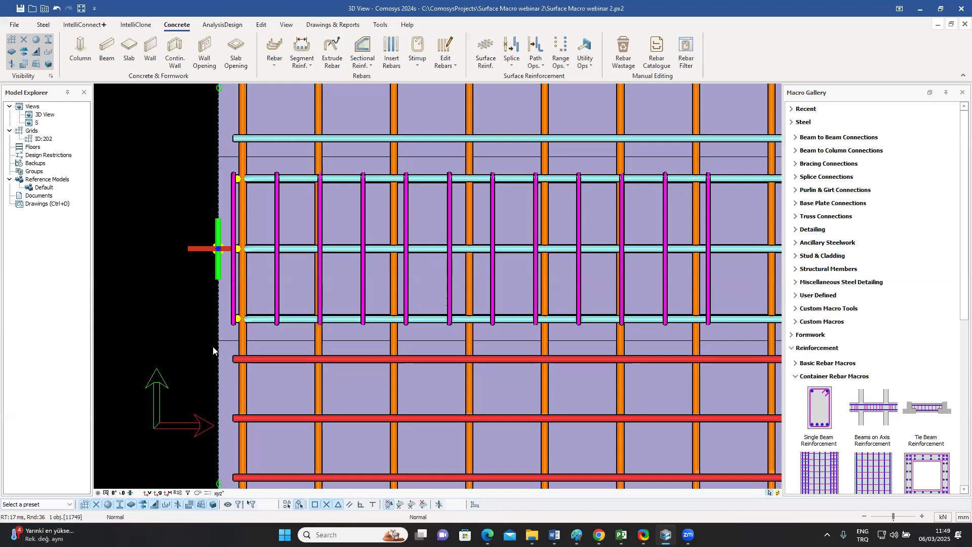
pyautogui.scroll(-6, 358, 301)
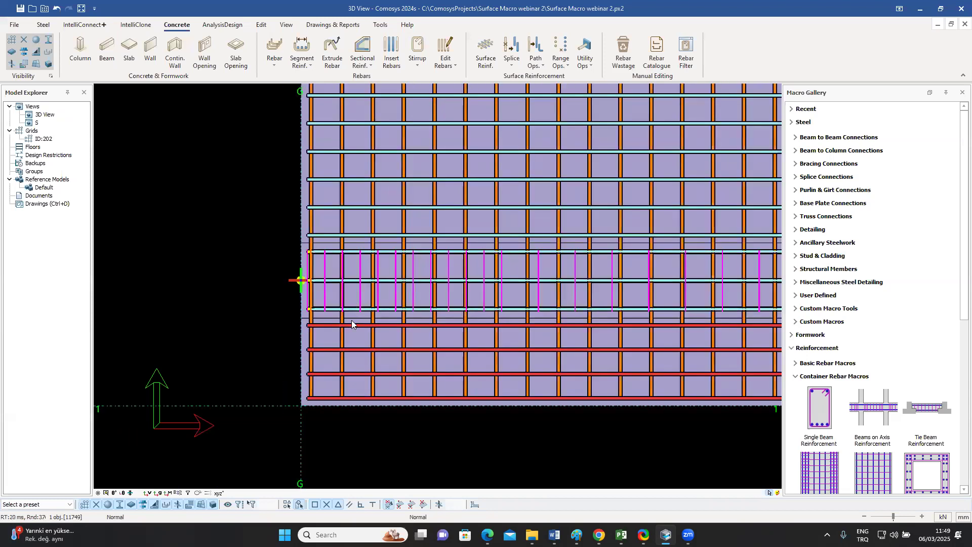
# - Reduce the main bar spacing in the Surface Reinforcement settings of the conformed bars parallel to the beams
pyautogui.moveTo(425, 313); pyautogui.dragTo(400, 301, button='middle')
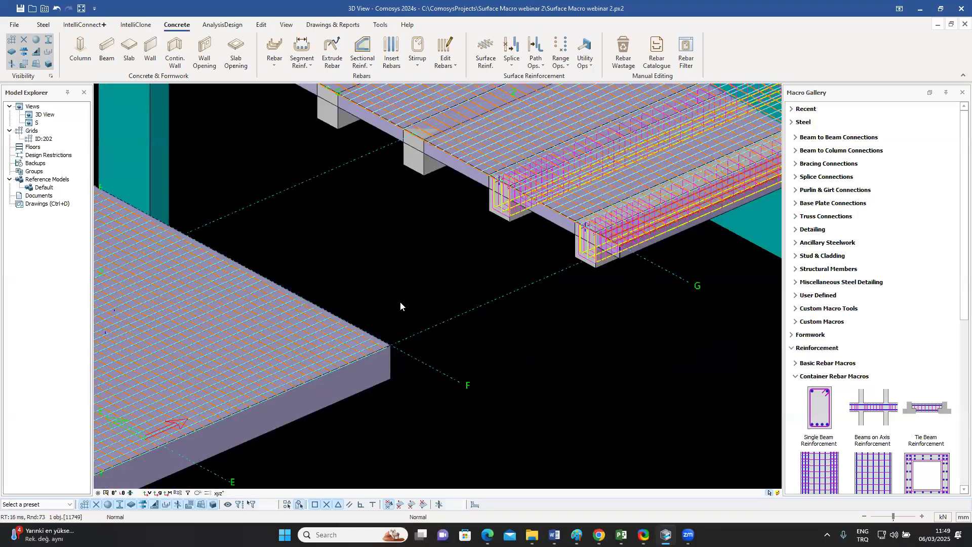
pyautogui.moveTo(542, 218); pyautogui.dragTo(420, 320, button='middle')
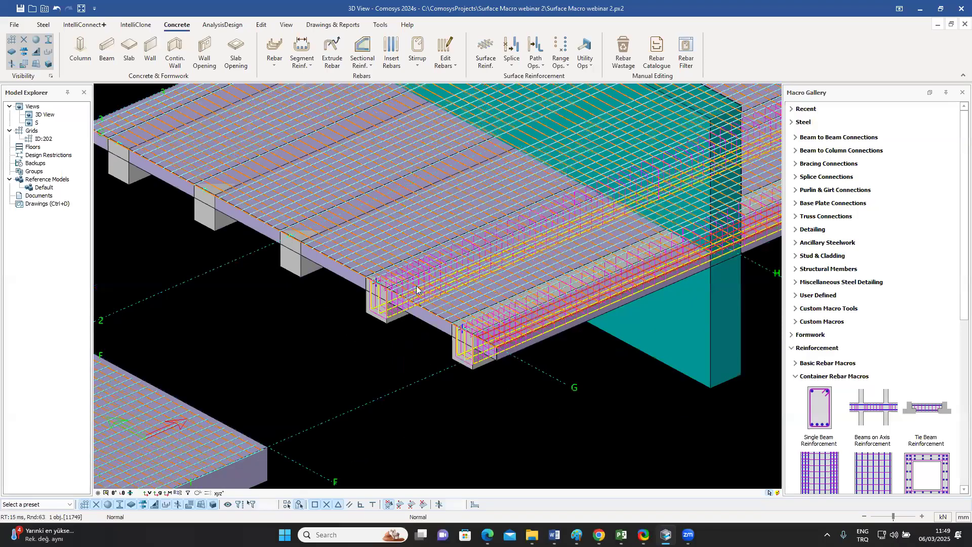
pyautogui.scroll(2, 392, 280)
pyautogui.moveTo(390, 279); pyautogui.dragTo(390, 283, button='middle')
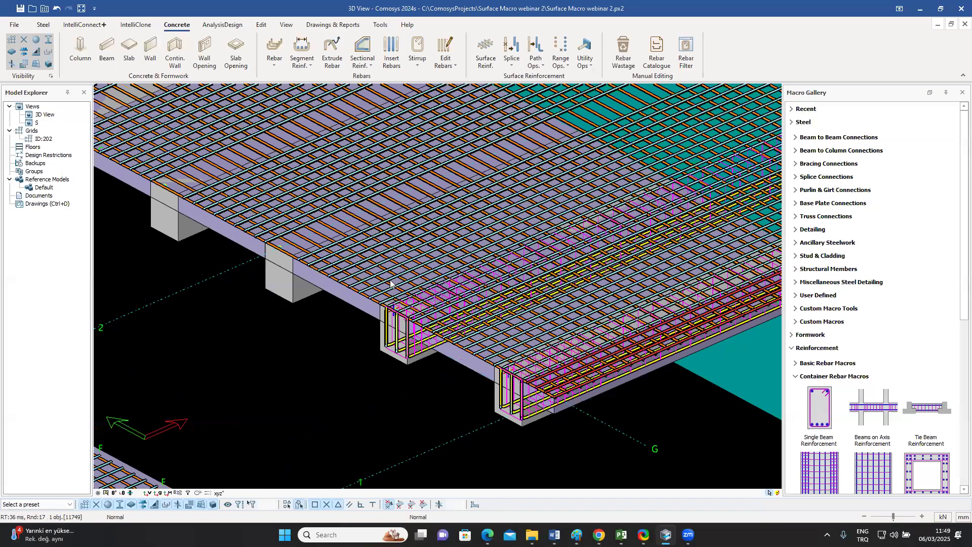
pyautogui.scroll(1, 391, 283)
pyautogui.scroll(1, 390, 282)
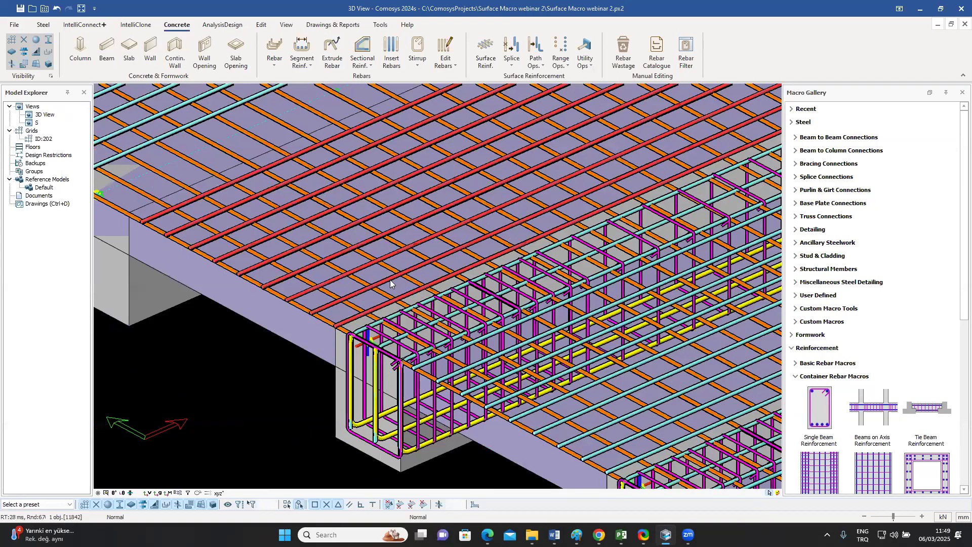
pyautogui.scroll(-1, 389, 281)
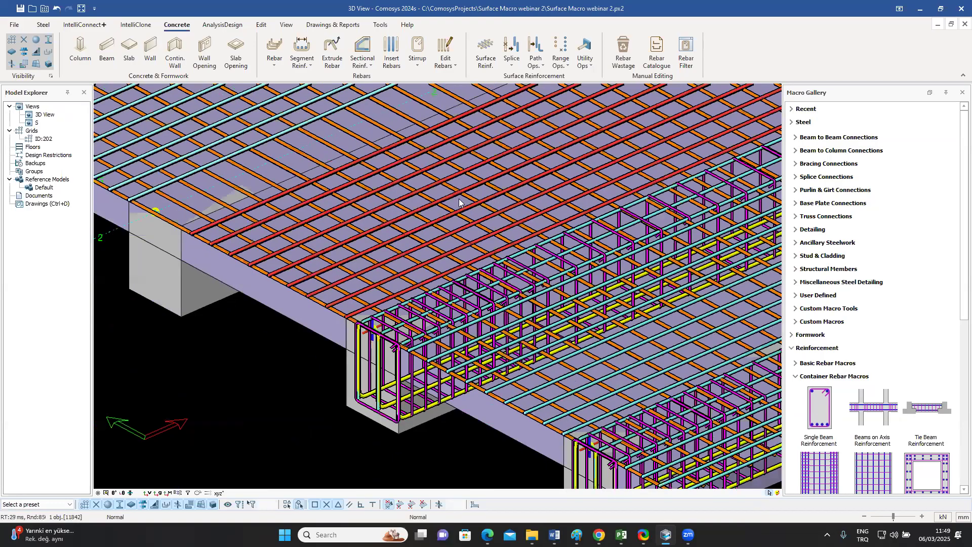
pyautogui.doubleClick(658, 215)
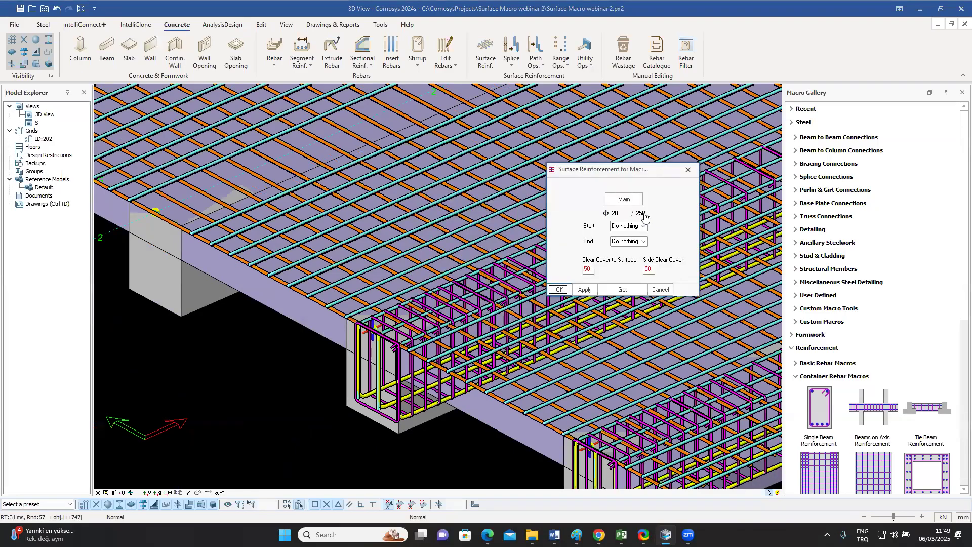
pyautogui.click(642, 214)
pyautogui.write('15')
pyautogui.click(559, 290)
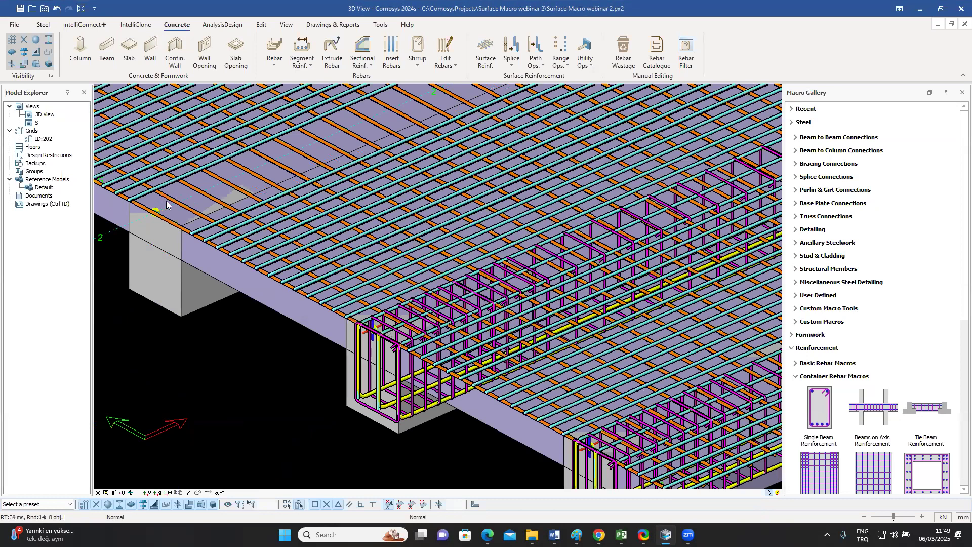
# - Examine the denser mesh between and over the supporting beams across the slab in 3D
pyautogui.scroll(5, 166, 202)
pyautogui.scroll(-5, 523, 351)
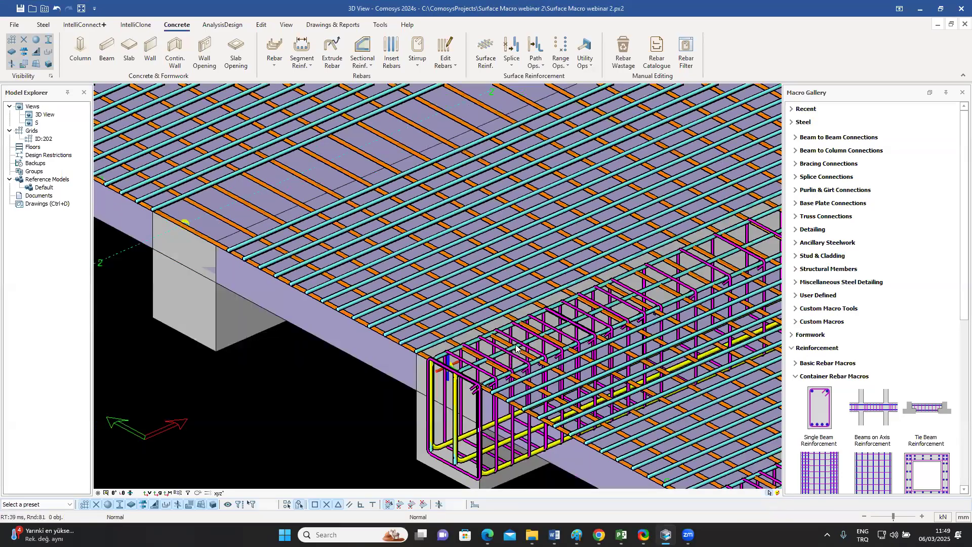
pyautogui.scroll(2, 513, 346)
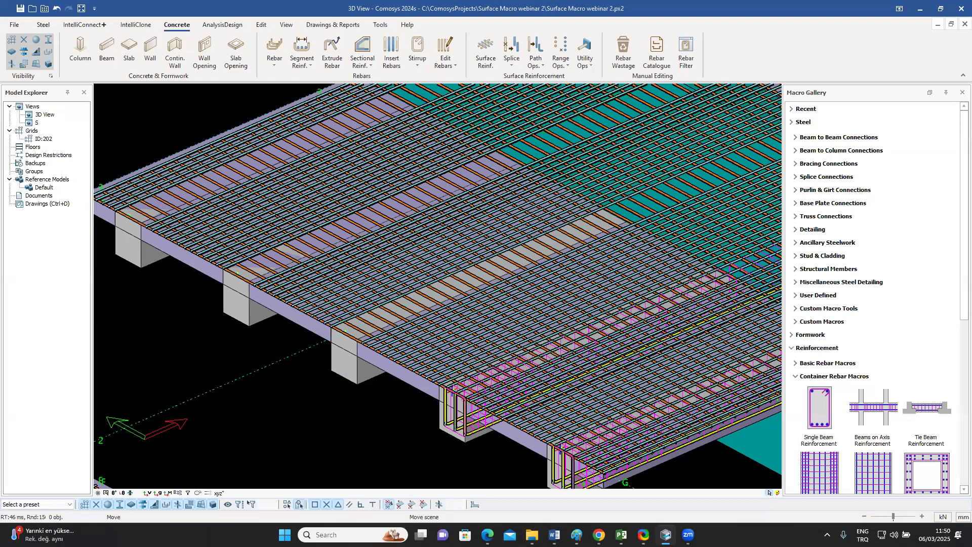
pyautogui.moveTo(138, 225); pyautogui.dragTo(197, 227)
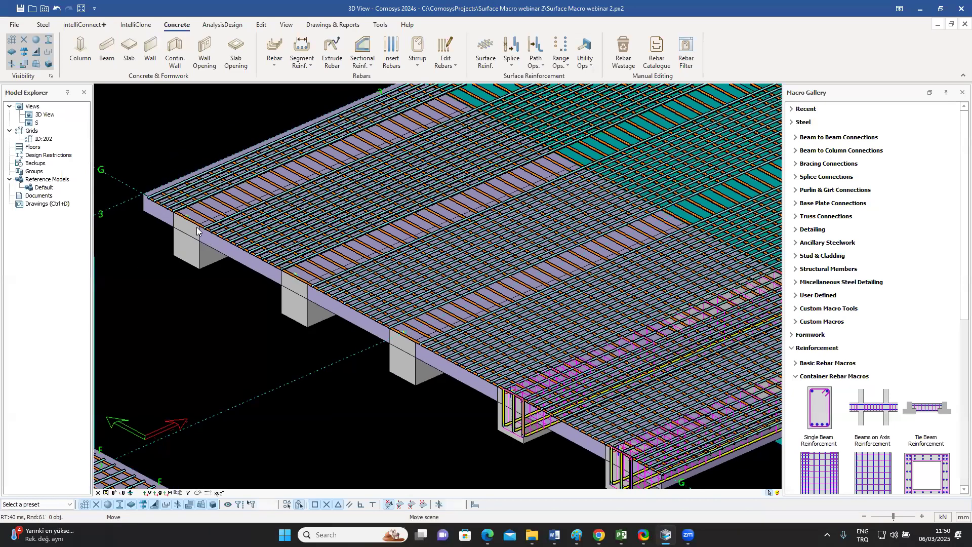
pyautogui.scroll(3, 332, 233)
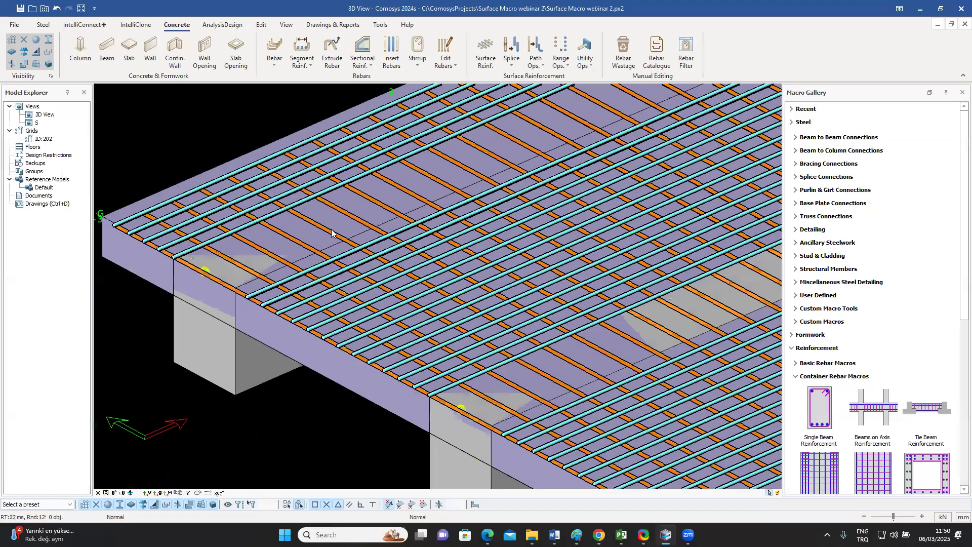
pyautogui.scroll(-3, 340, 236)
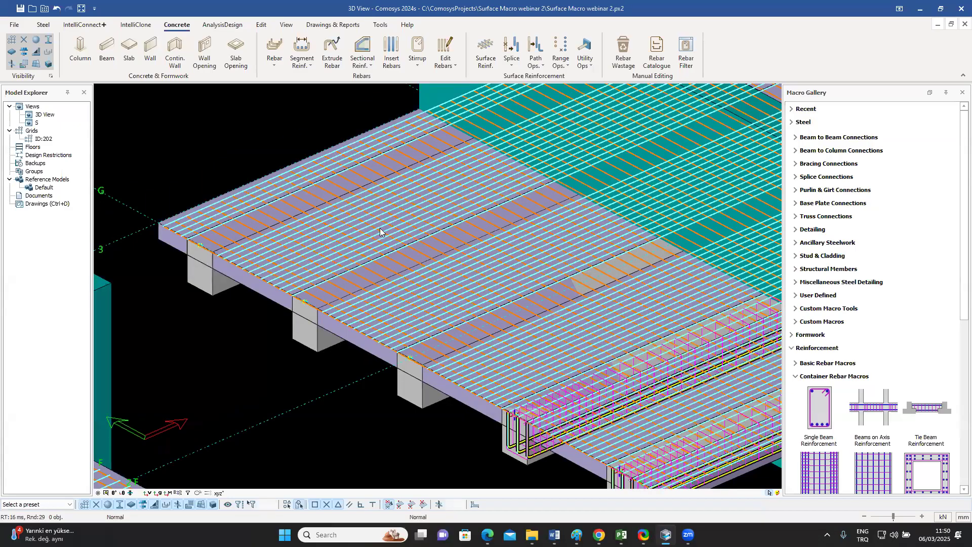
pyautogui.scroll(2, 380, 229)
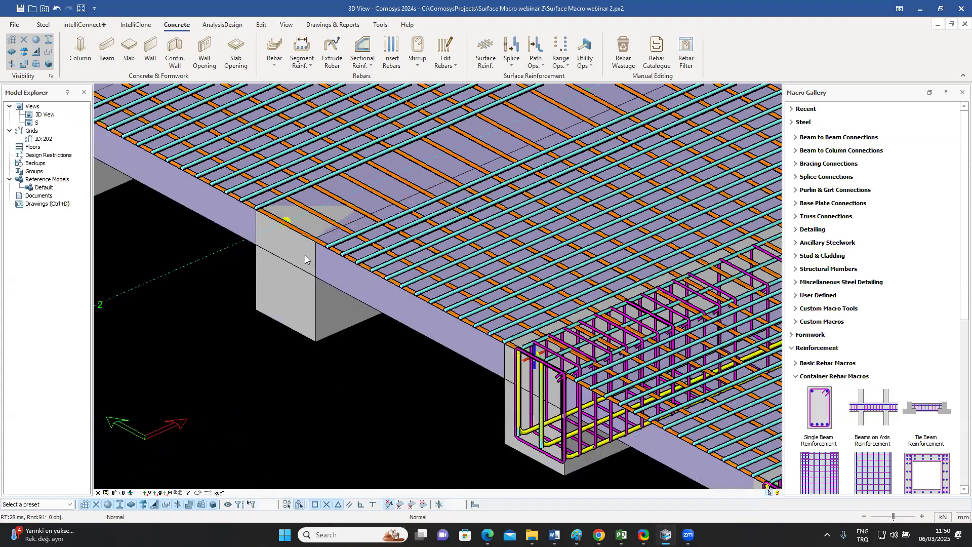
# - Inspect the mesh around the reinforced beam in 3D and select the bar layer running perpendicular to the beams
pyautogui.moveTo(270, 254); pyautogui.dragTo(262, 267, button='middle')
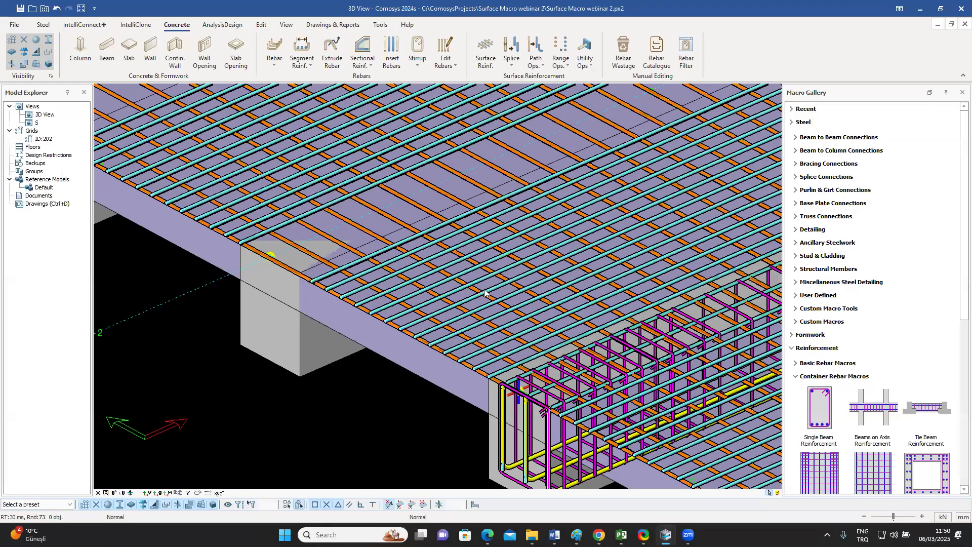
pyautogui.scroll(-2, 469, 302)
pyautogui.scroll(3, 430, 318)
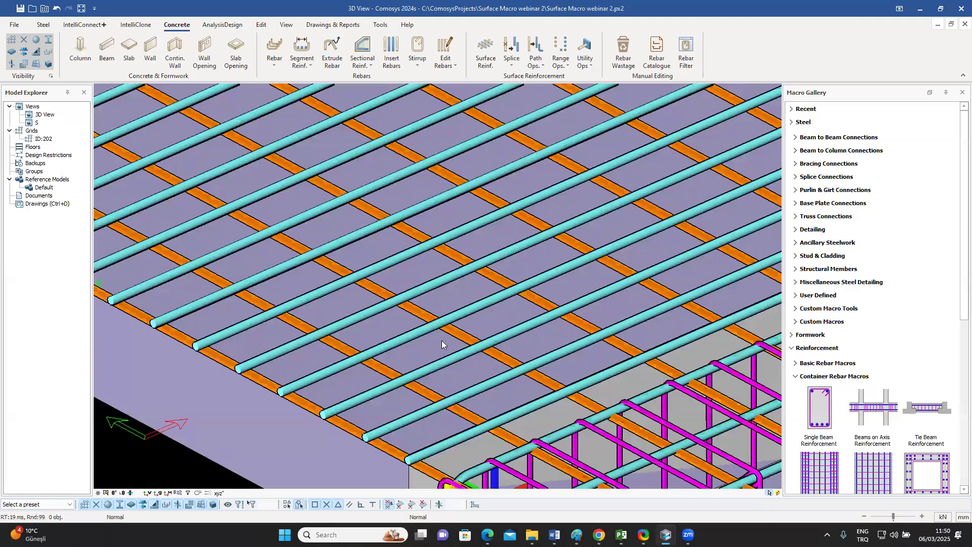
pyautogui.scroll(-1, 332, 299)
pyautogui.scroll(-2, 434, 285)
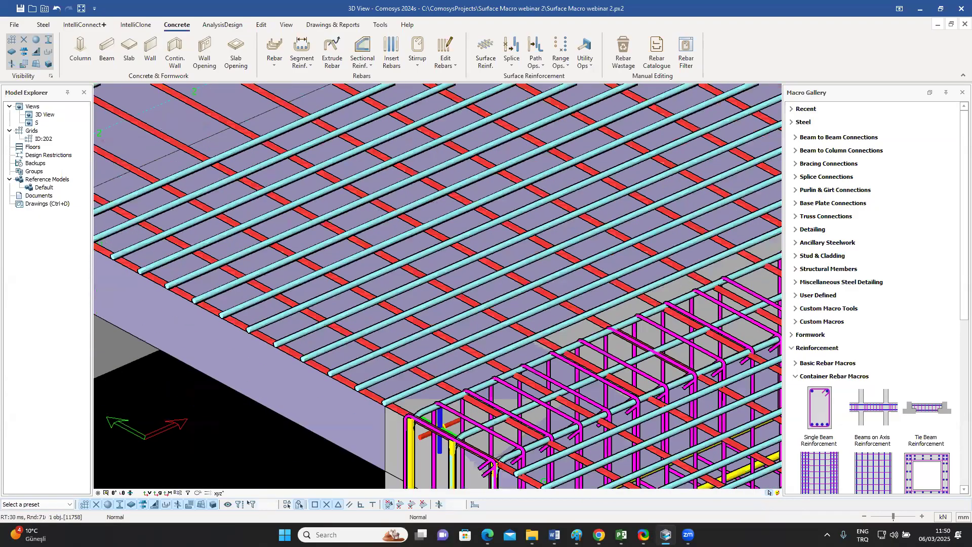
pyautogui.scroll(2, 367, 385)
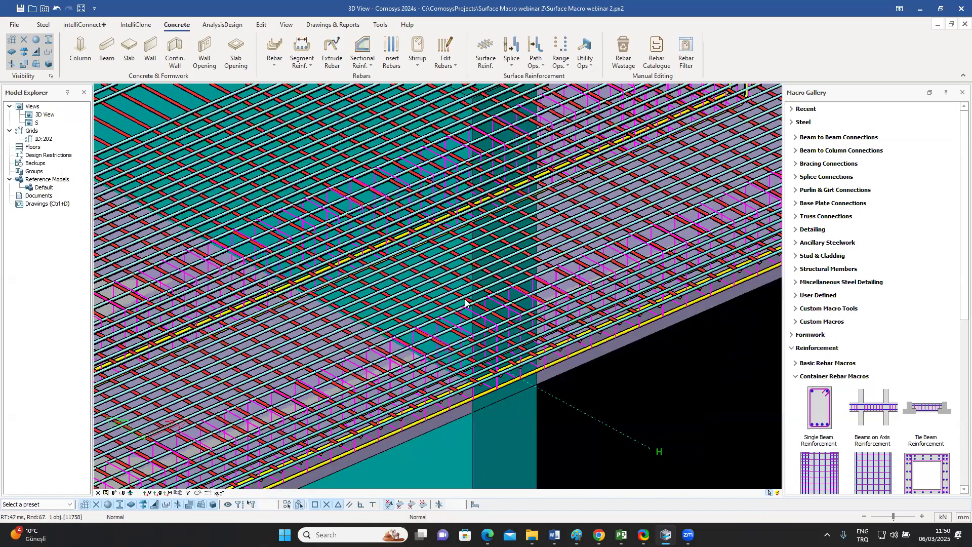
# - Examine in plan and 3D how the selected perpendicular bars pass over the wall along grid H
pyautogui.scroll(-2, 465, 303)
pyautogui.hotkey('ctrl', 'p')
pyautogui.scroll(-1, 357, 334)
pyautogui.scroll(1, 350, 349)
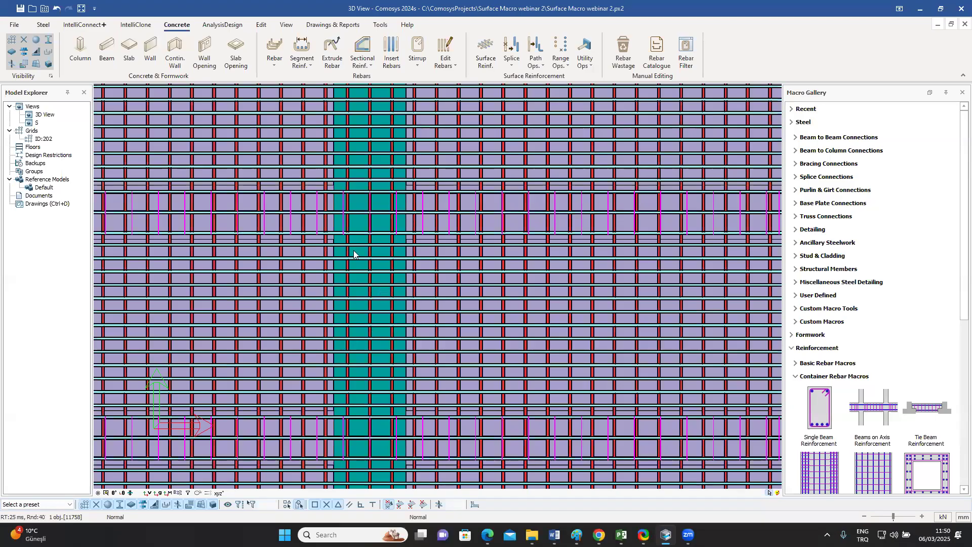
pyautogui.scroll(-3, 405, 288)
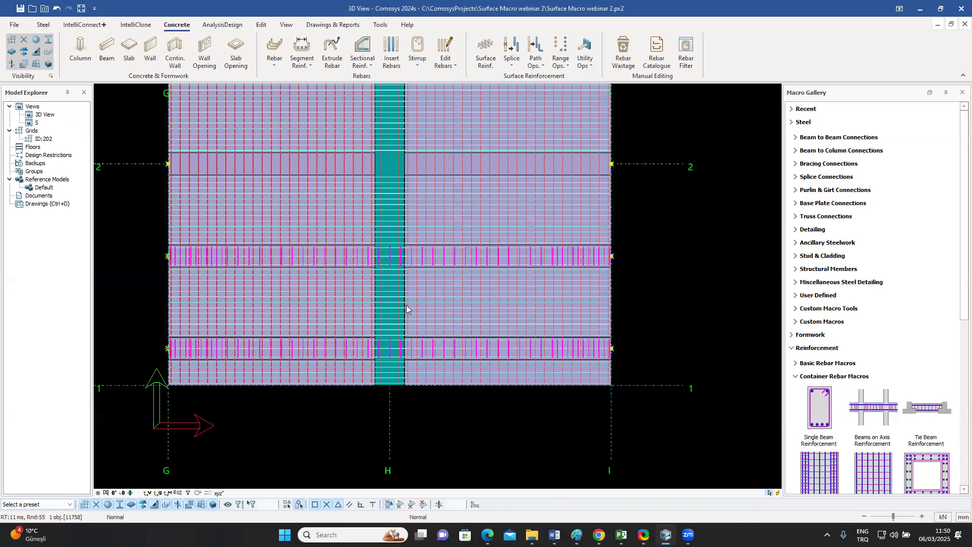
pyautogui.scroll(-2, 419, 278)
pyautogui.moveTo(419, 274); pyautogui.dragTo(467, 261, button='middle')
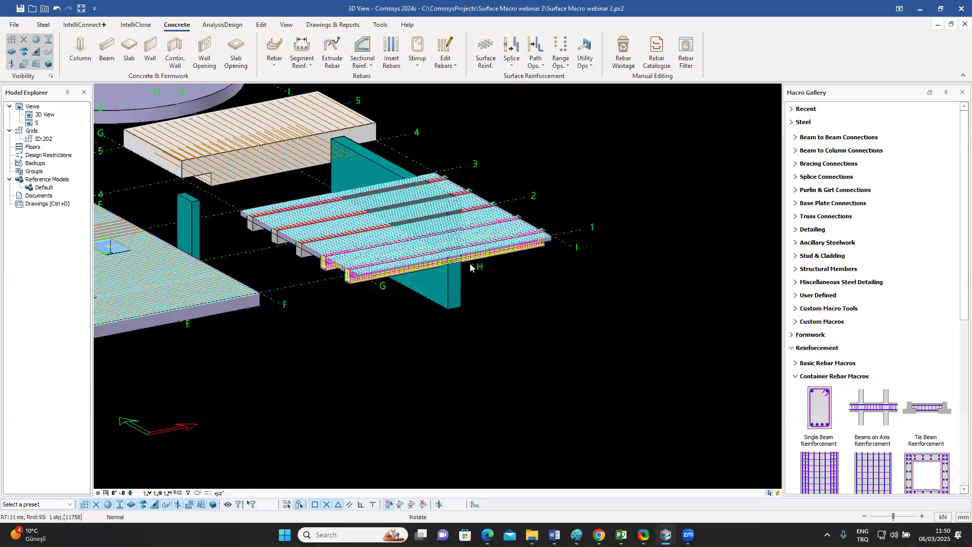
pyautogui.scroll(5, 493, 270)
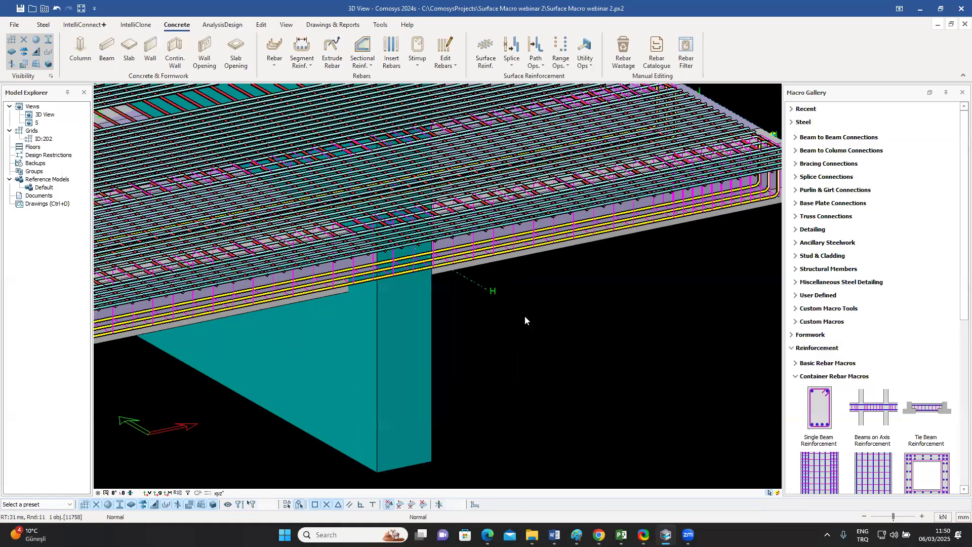
pyautogui.moveTo(493, 270); pyautogui.dragTo(408, 184, button='middle')
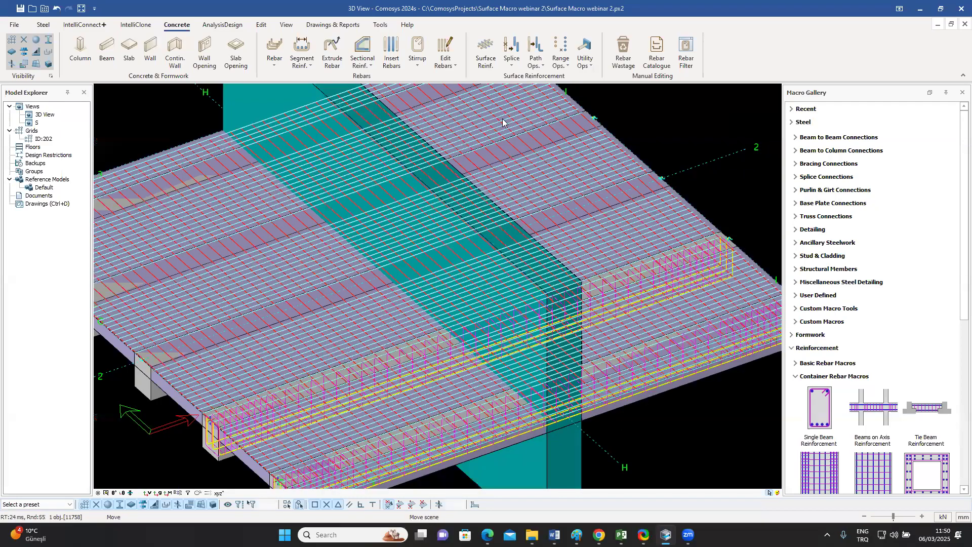
# - Conform the bars perpendicular to the beams to the wall along grid H with Conform Rebar Macros to Formwork Objects
pyautogui.scroll(3, 505, 124)
pyautogui.click(564, 69)
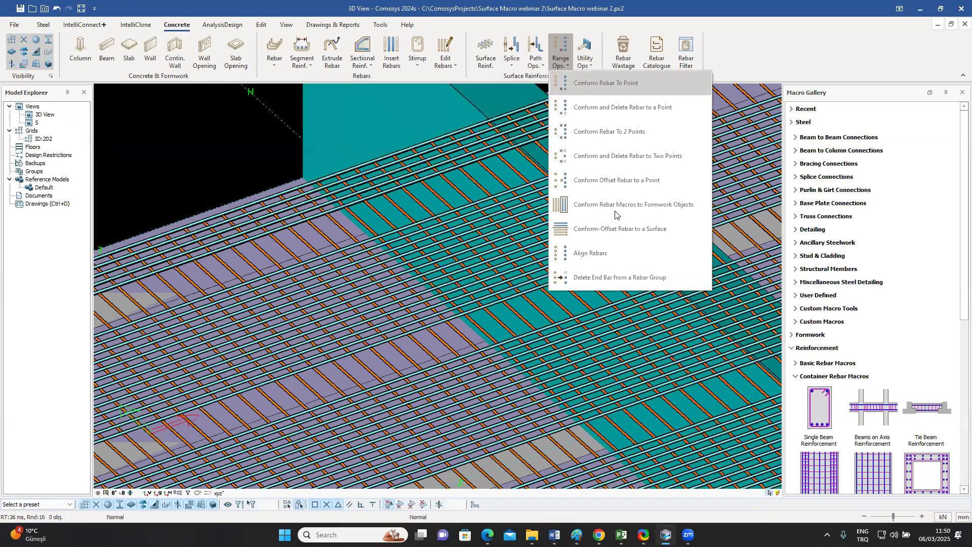
pyautogui.click(582, 213)
pyautogui.scroll(1, 312, 260)
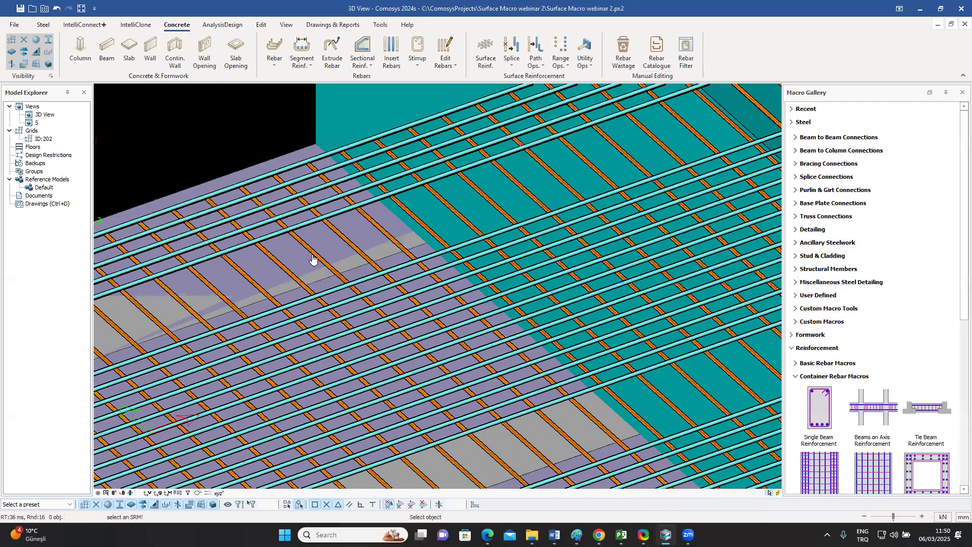
pyautogui.scroll(1, 313, 261)
pyautogui.click(219, 178)
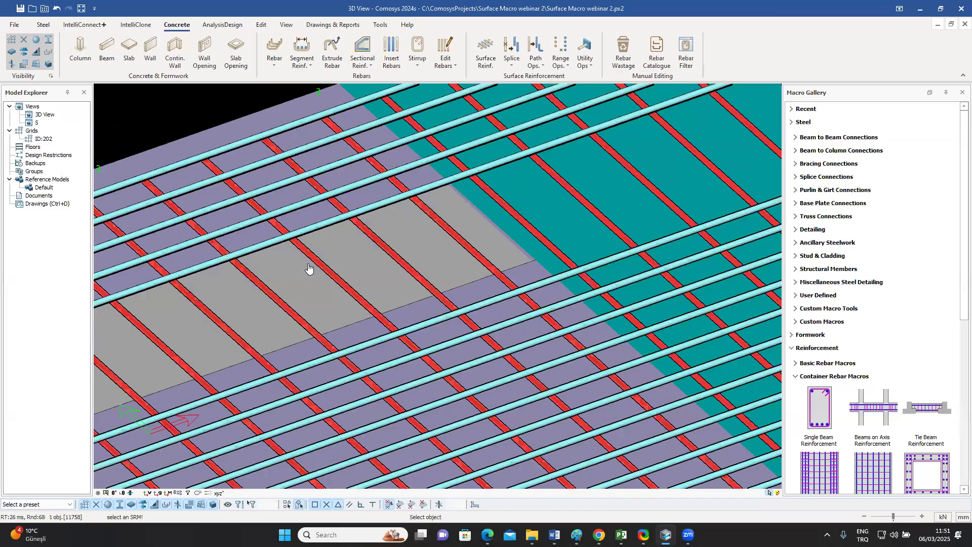
pyautogui.click(235, 403)
pyautogui.scroll(-2, 246, 379)
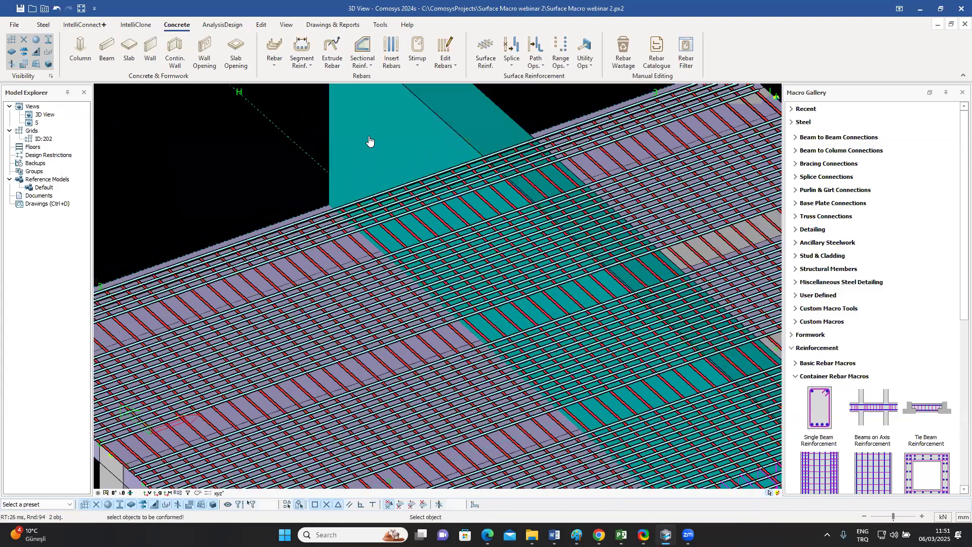
pyautogui.scroll(-2, 369, 142)
pyautogui.click(369, 142)
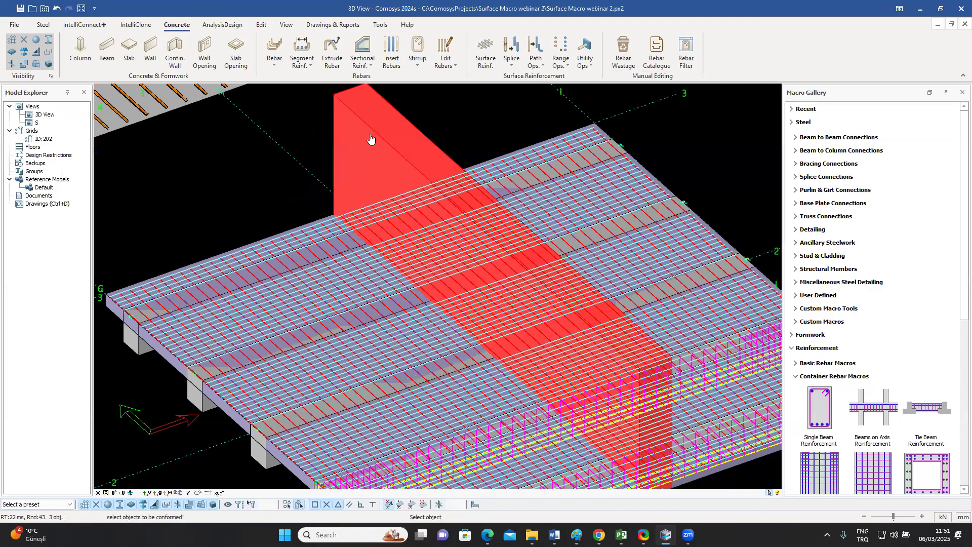
pyautogui.press('Return')
# - Check the bar layout at both faces of the grid H wall in 3D and plan view
pyautogui.scroll(1, 366, 211)
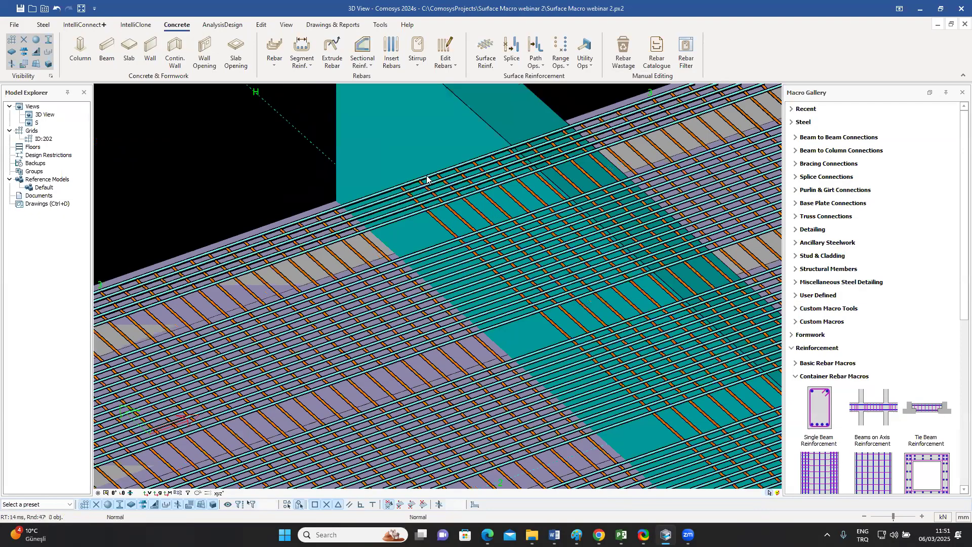
pyautogui.scroll(1, 337, 202)
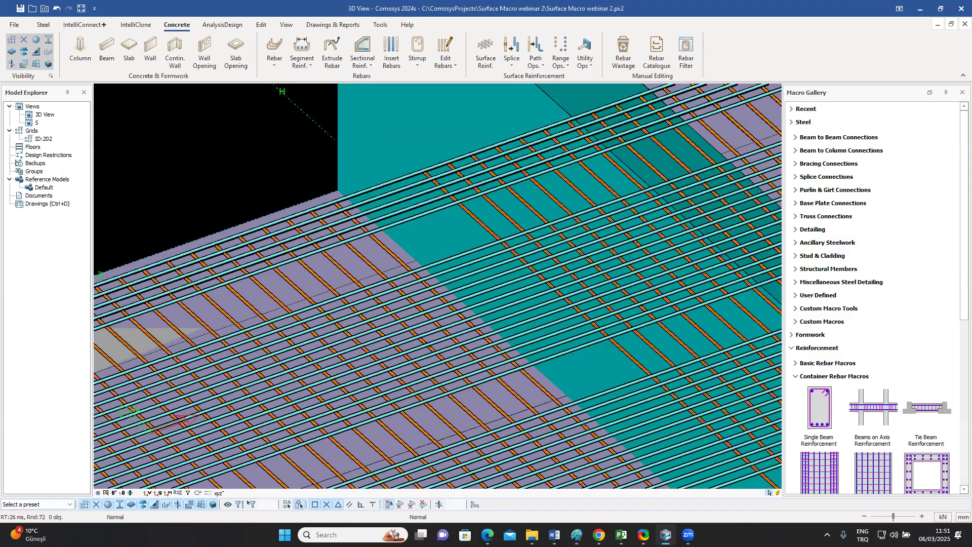
pyautogui.click(114, 493)
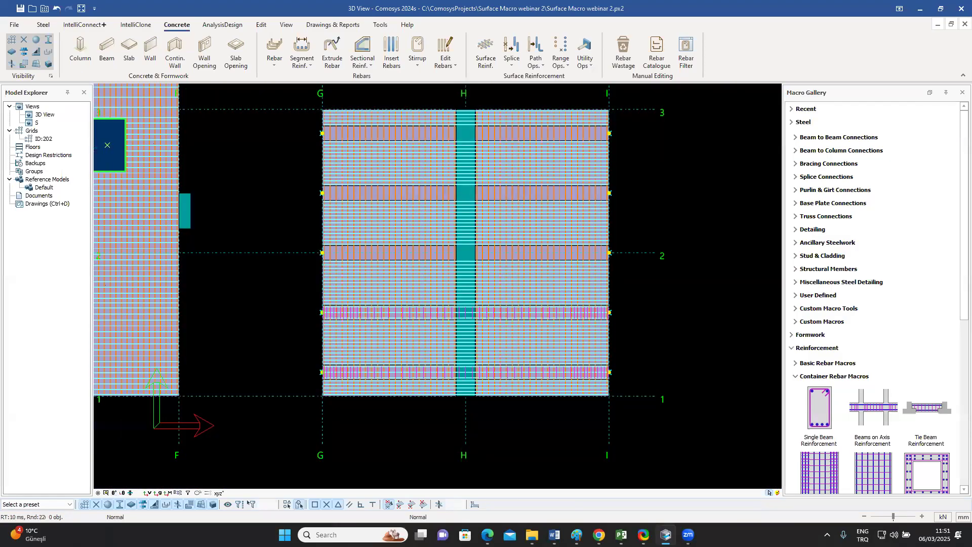
pyautogui.scroll(5, 401, 126)
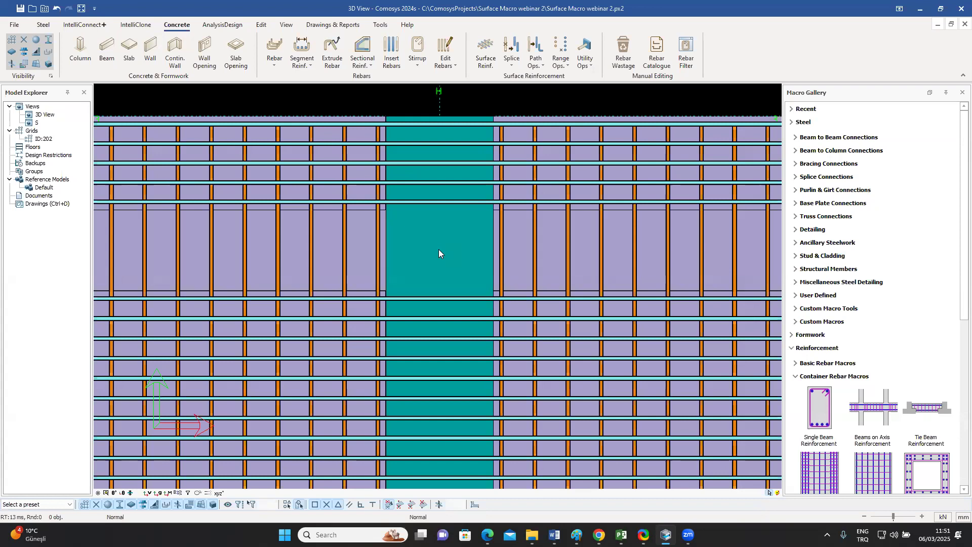
pyautogui.scroll(-5, 438, 249)
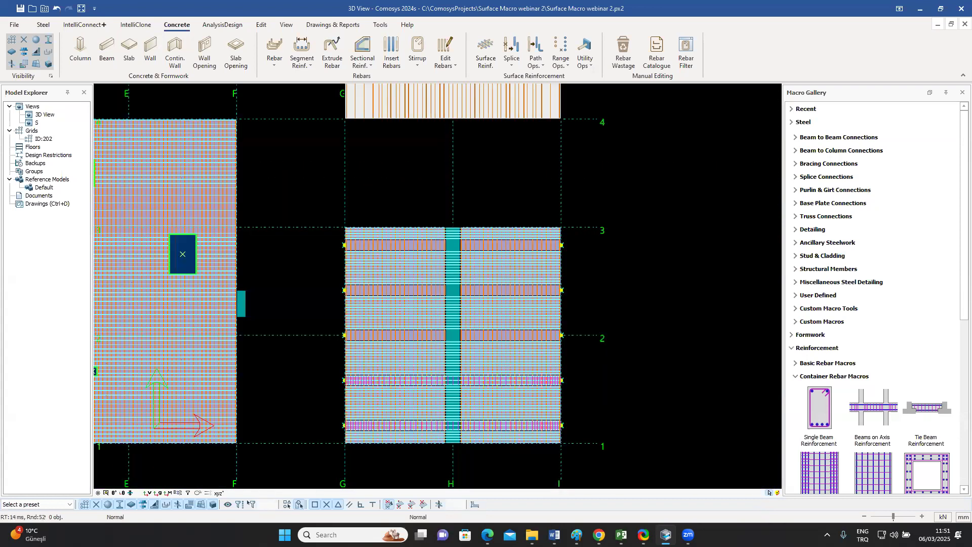
# - Select the bar group between the opening and the short wall at grid F on the slab with openings
pyautogui.scroll(-3, 439, 249)
pyautogui.moveTo(439, 249); pyautogui.dragTo(420, 311, button='middle')
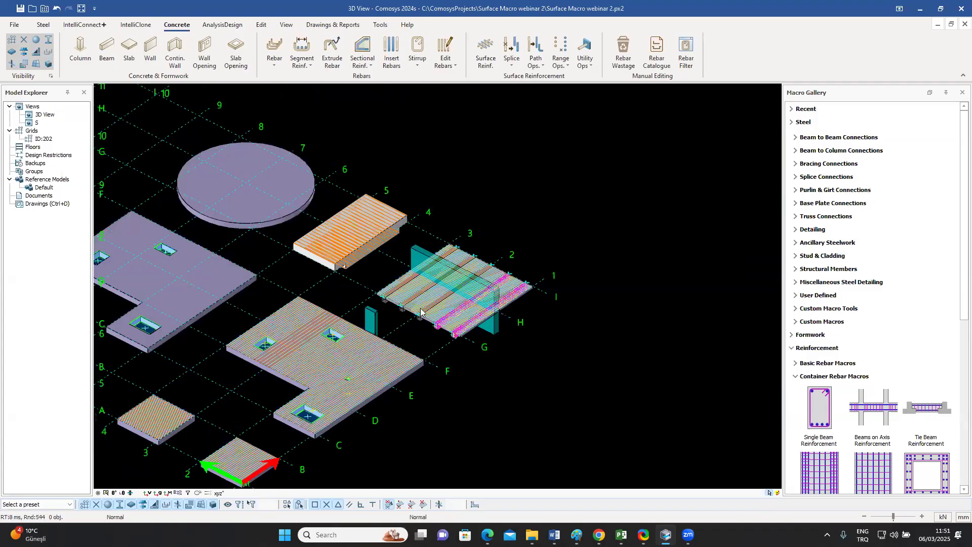
pyautogui.scroll(4, 430, 275)
pyautogui.moveTo(430, 274); pyautogui.dragTo(403, 298, button='middle')
pyautogui.scroll(8, 404, 297)
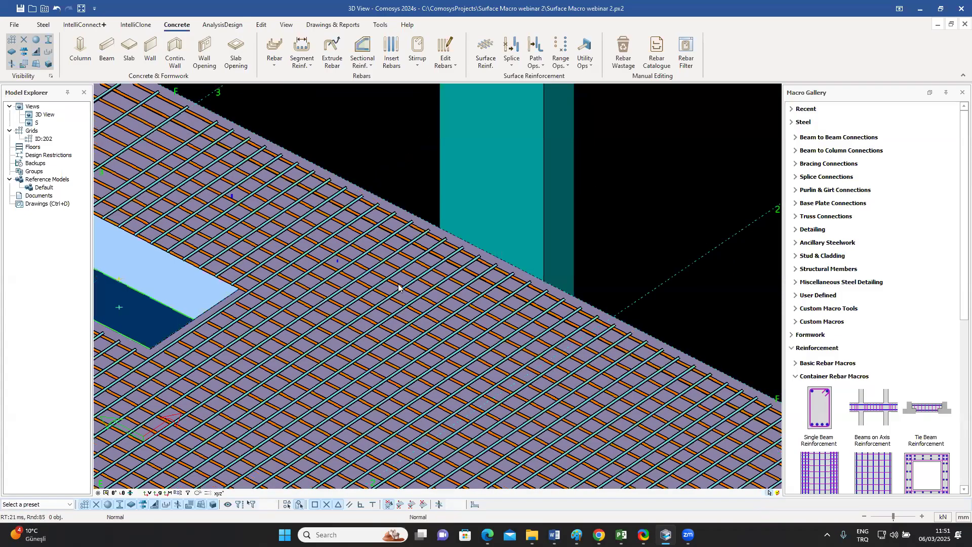
pyautogui.click(395, 292)
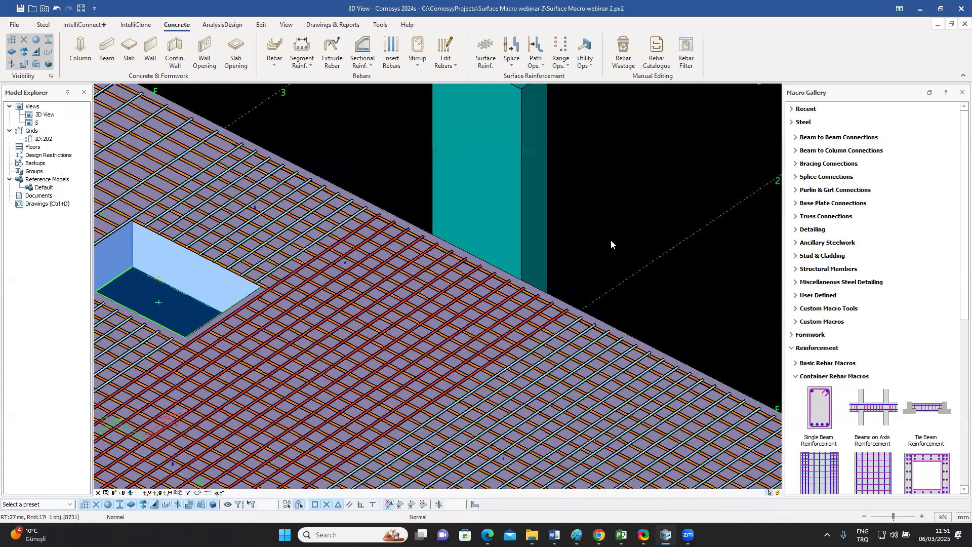
# - Examine the slab rebars beside the edge column in 3D and in plan view
pyautogui.scroll(-5, 611, 240)
pyautogui.scroll(2, 242, 410)
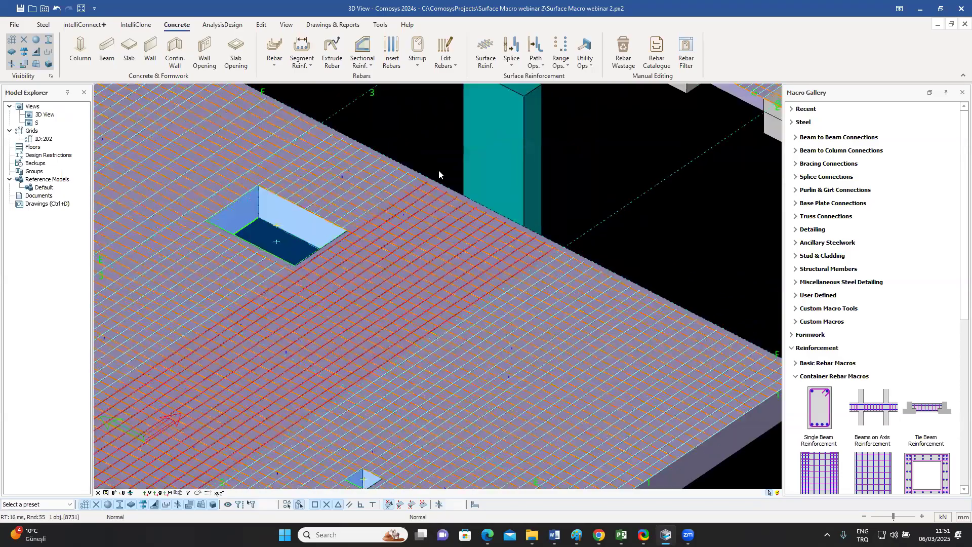
pyautogui.scroll(3, 480, 177)
pyautogui.scroll(1, 566, 189)
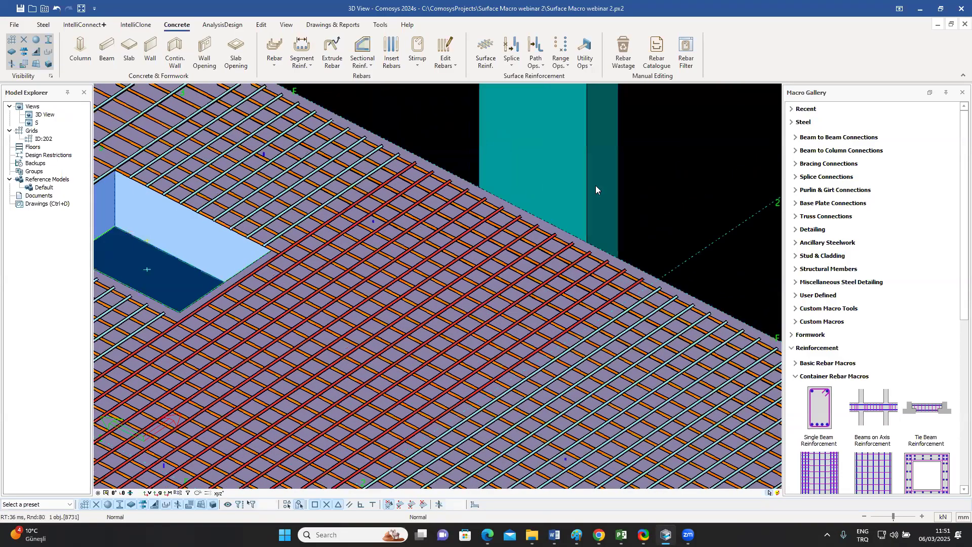
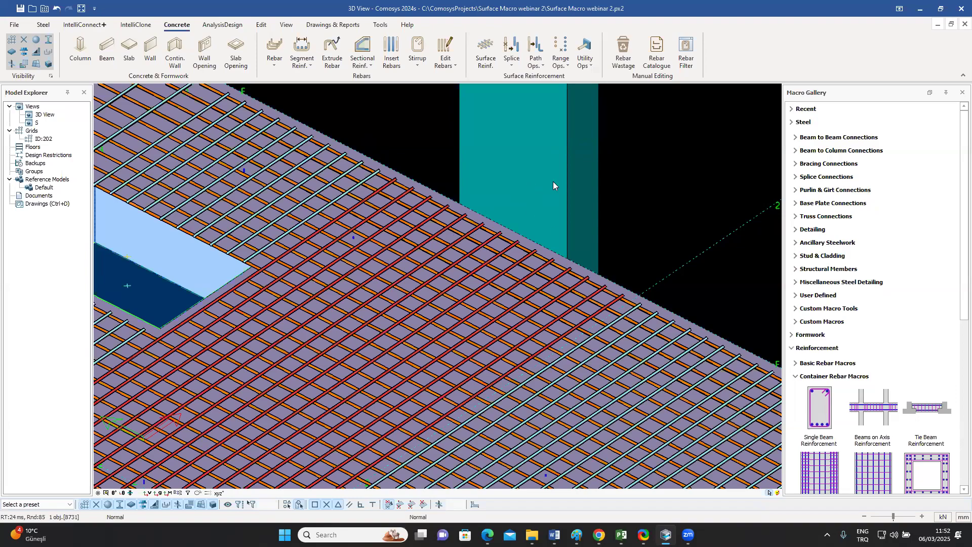
pyautogui.click(647, 181)
pyautogui.click(593, 248)
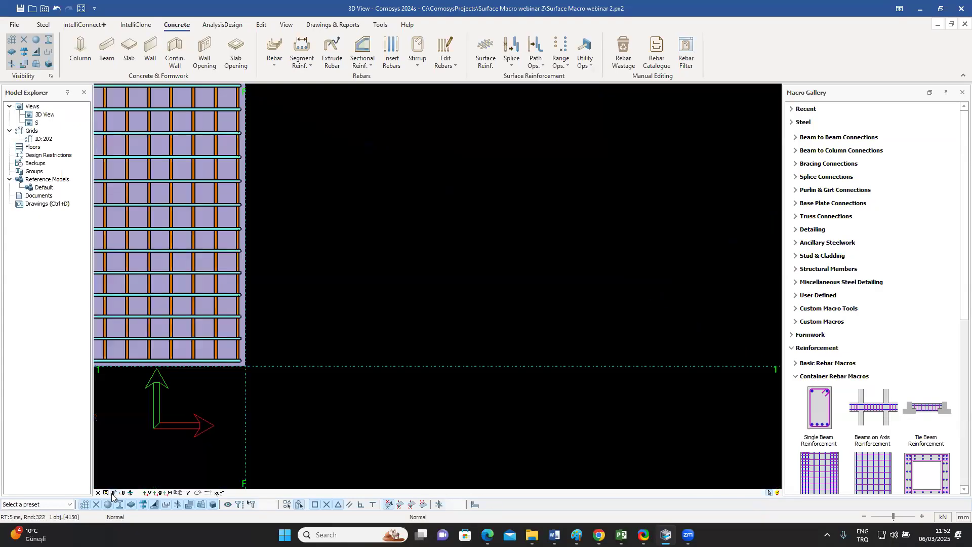
pyautogui.click(114, 493)
pyautogui.scroll(-7, 417, 354)
pyautogui.scroll(9, 371, 207)
pyautogui.moveTo(433, 273); pyautogui.dragTo(483, 179, button='middle')
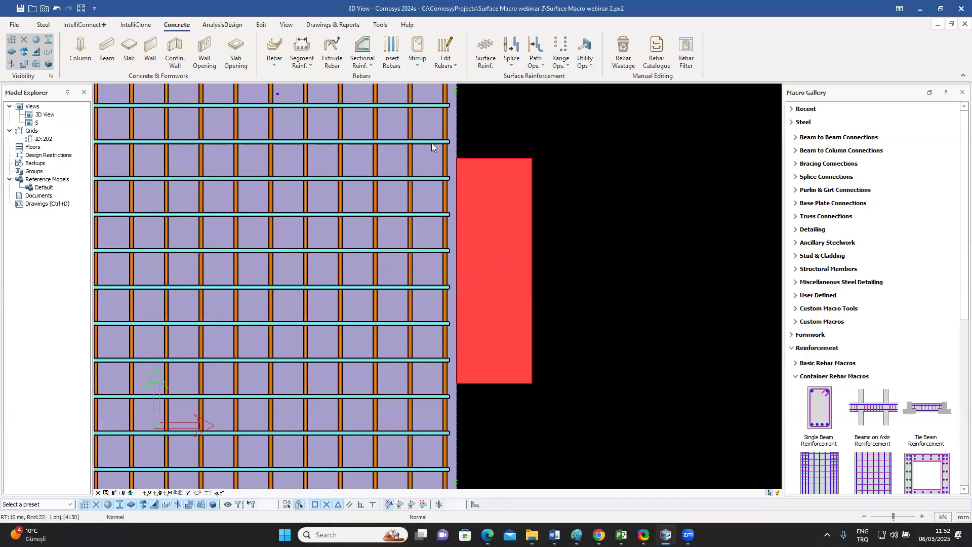
pyautogui.click(432, 142)
pyautogui.click(496, 133)
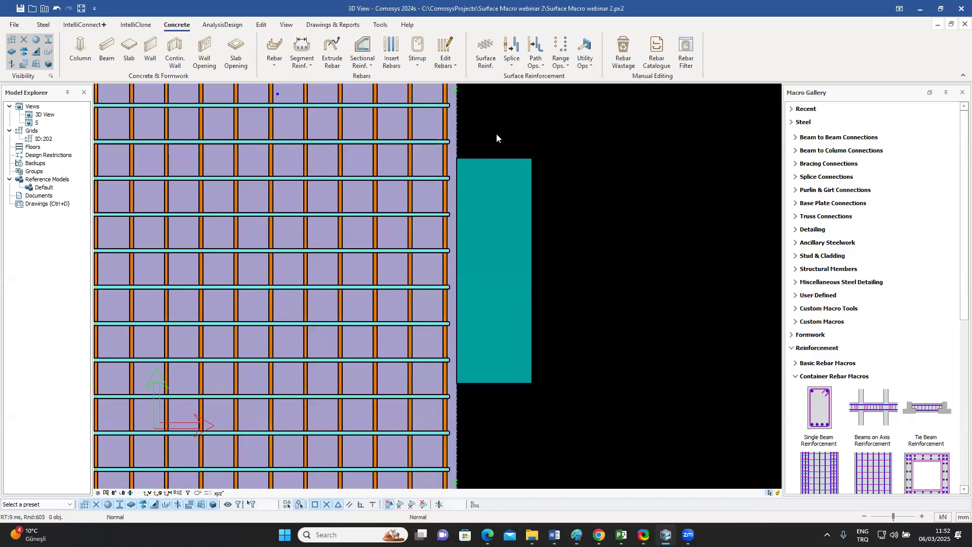
# - Conform the horizontal slab rebar group to a point offset dy-50 from the column's upper corner at the slab edge
pyautogui.click(561, 60)
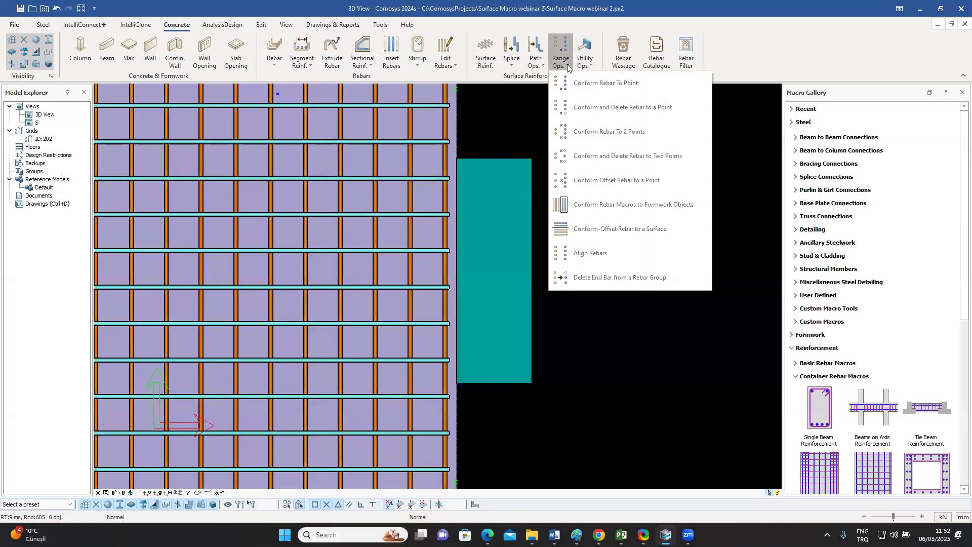
pyautogui.click(592, 83)
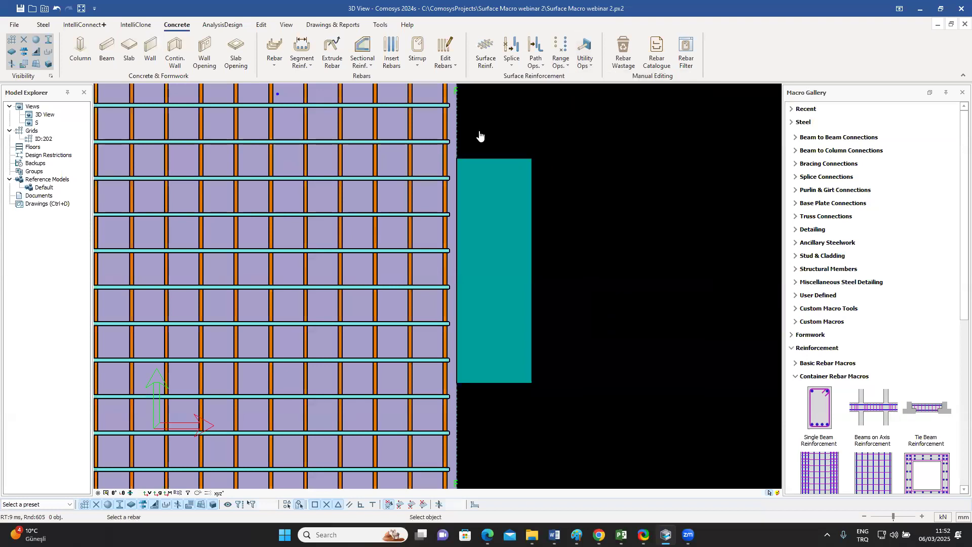
pyautogui.click(426, 141)
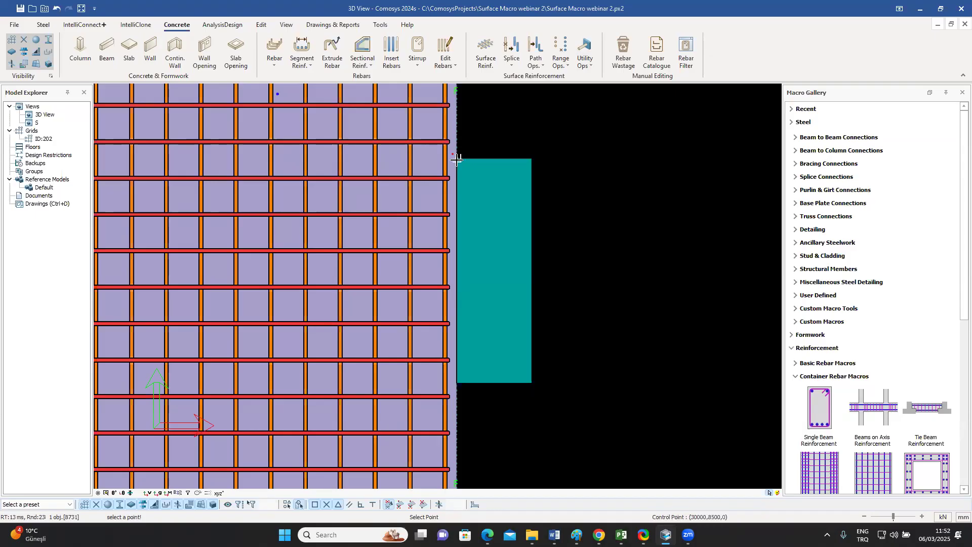
pyautogui.click(457, 160)
pyautogui.write('dy-50')
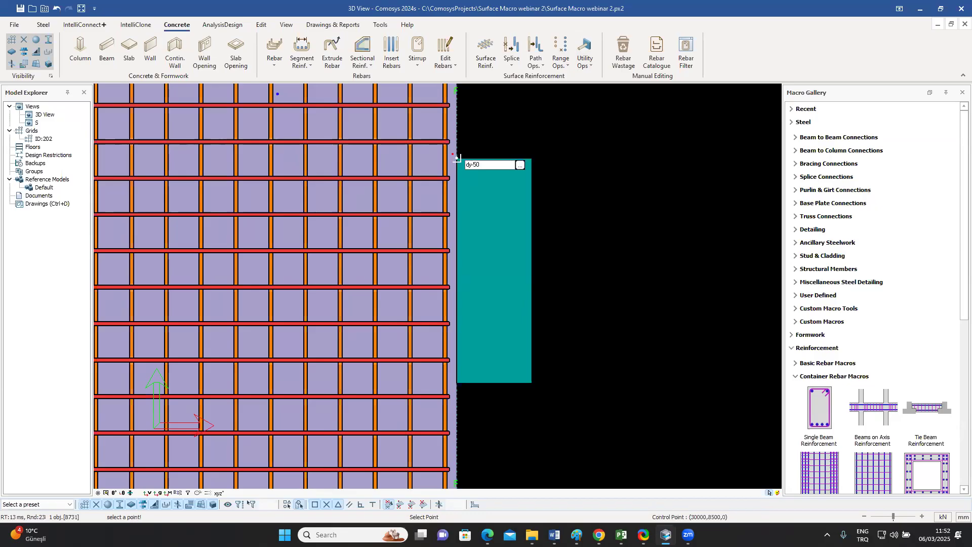
pyautogui.press('Return')
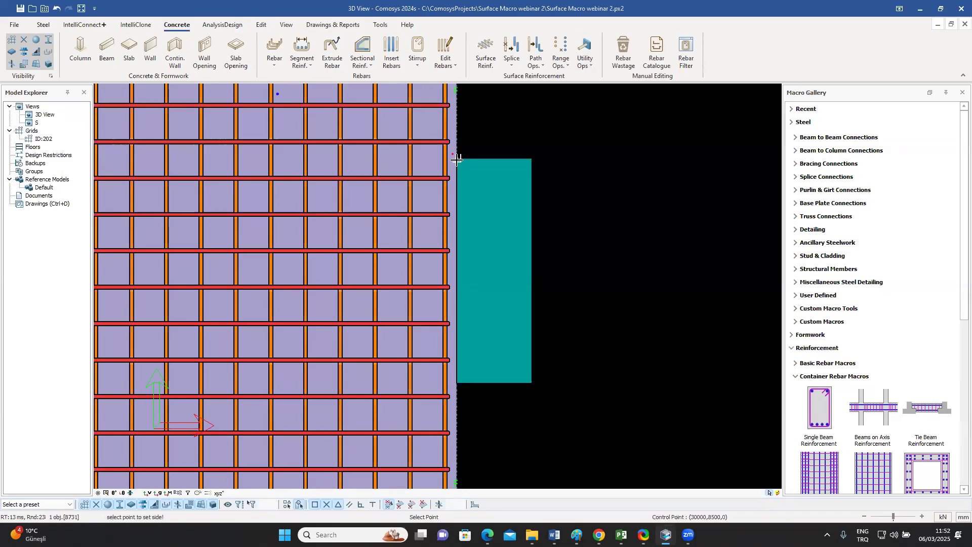
pyautogui.click(456, 159)
pyautogui.click(430, 134)
pyautogui.click(432, 199)
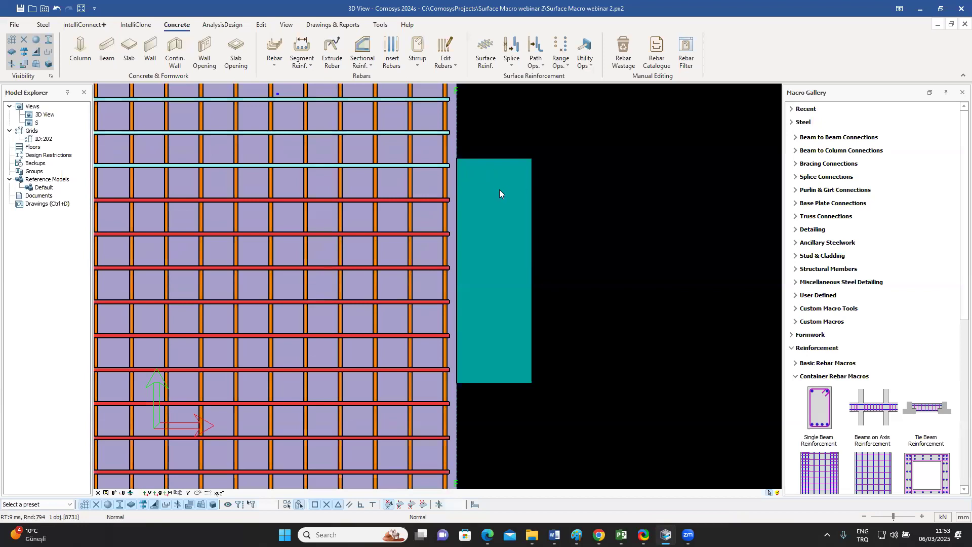
# - Conform the lower horizontal rebar group to a point offset dy50 from the column's lower corner at the slab edge
pyautogui.moveTo(553, 282); pyautogui.dragTo(587, 238, button='middle')
pyautogui.click(571, 345)
pyautogui.click(566, 65)
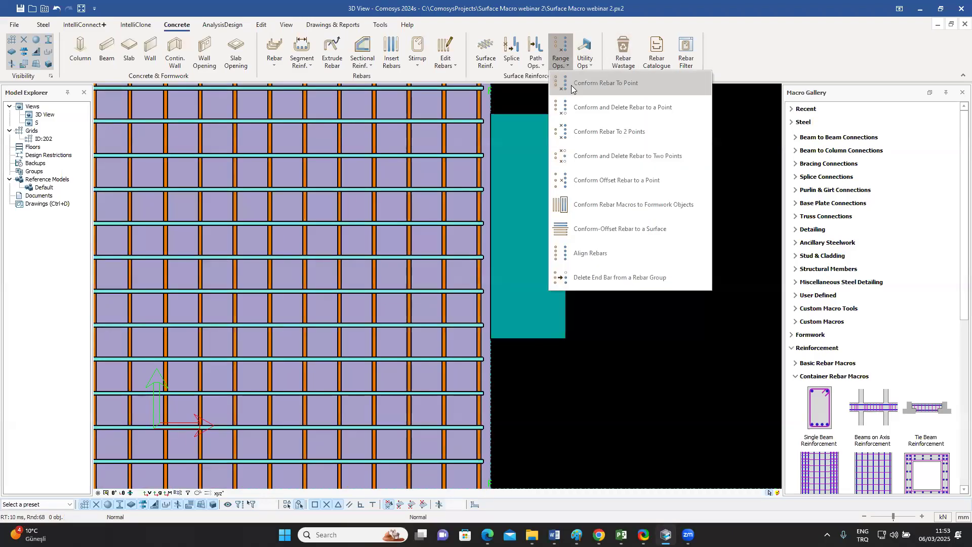
pyautogui.click(571, 88)
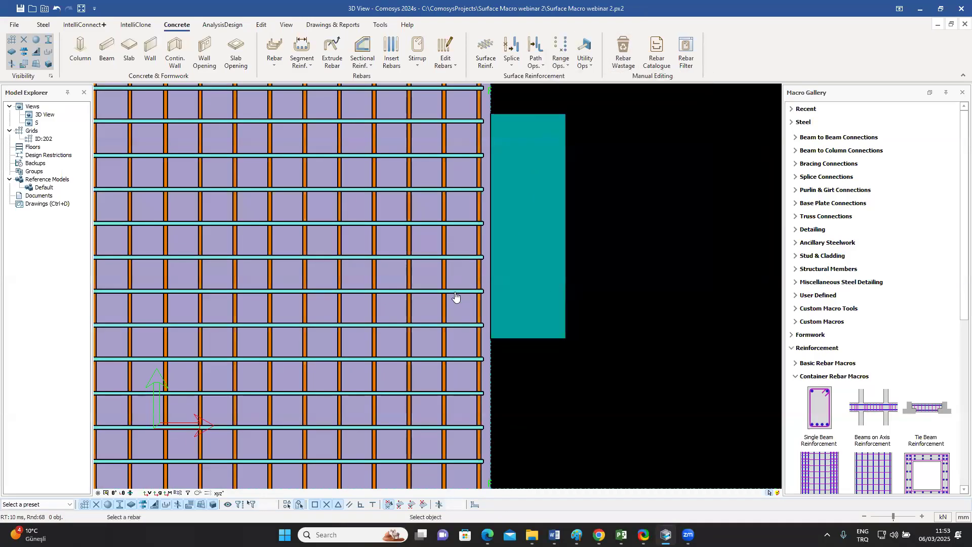
pyautogui.click(455, 293)
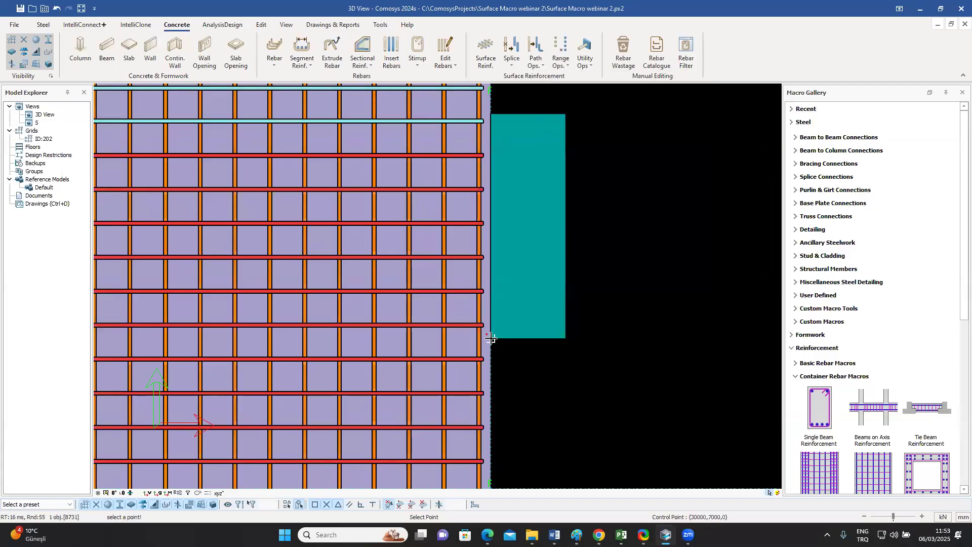
pyautogui.write('dy5')
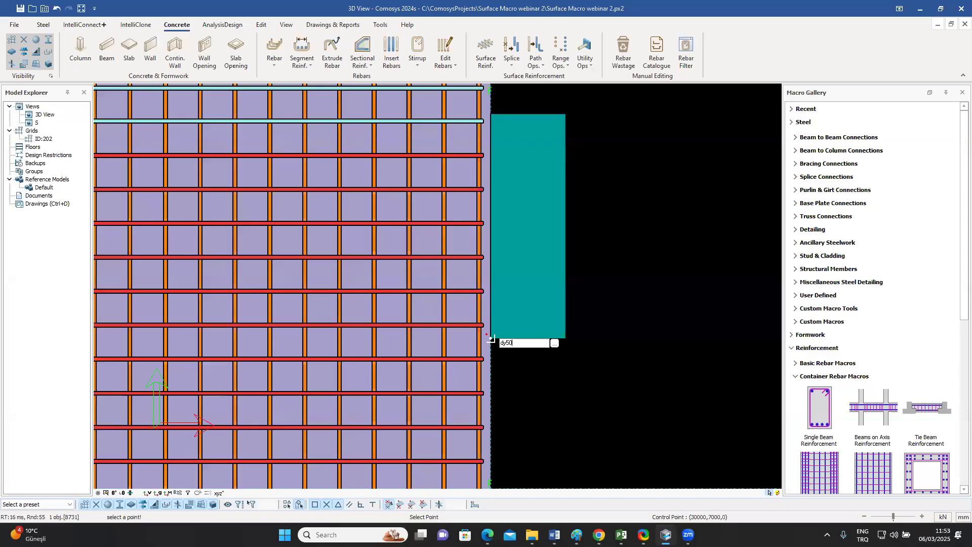
pyautogui.write('0')
pyautogui.press('Return')
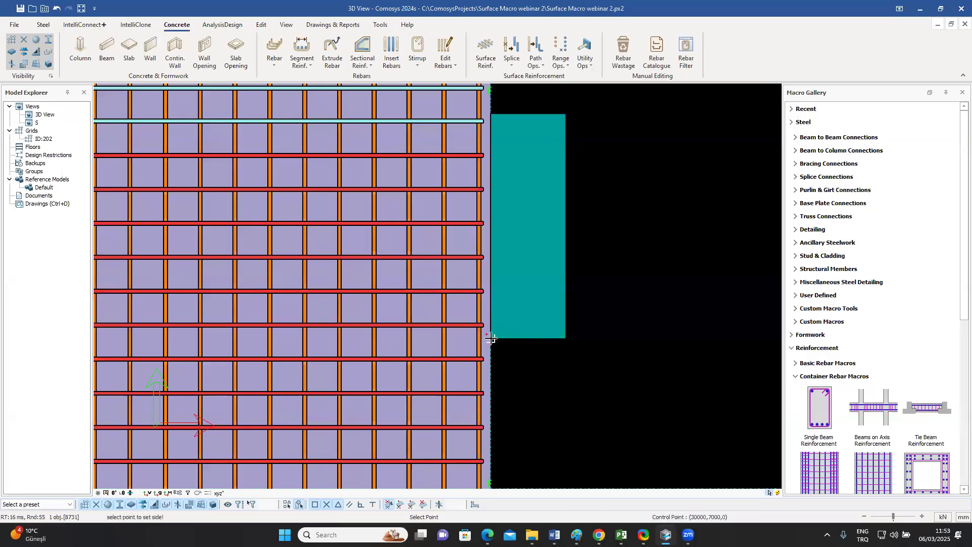
pyautogui.click(491, 343)
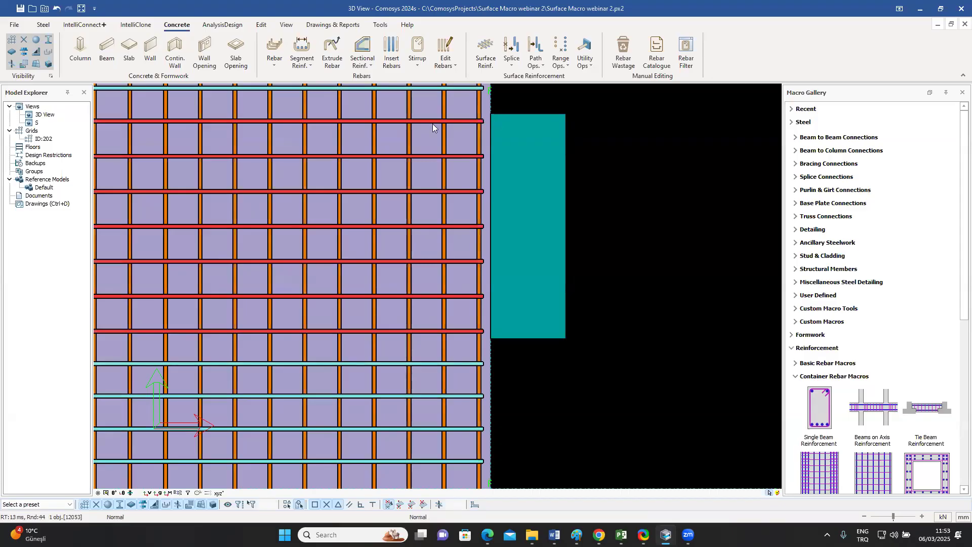
# - Inspect the divided rebar groups beside the column in plan and 3D, checking which bars belong to each group
pyautogui.scroll(-6, 582, 320)
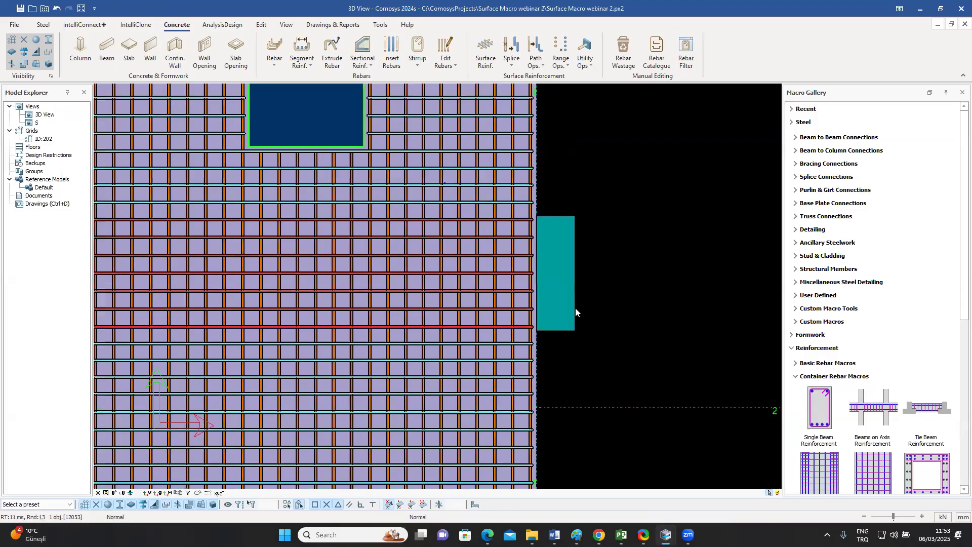
pyautogui.moveTo(576, 307); pyautogui.dragTo(589, 267, button='middle')
pyautogui.moveTo(585, 190); pyautogui.dragTo(527, 225, button='middle')
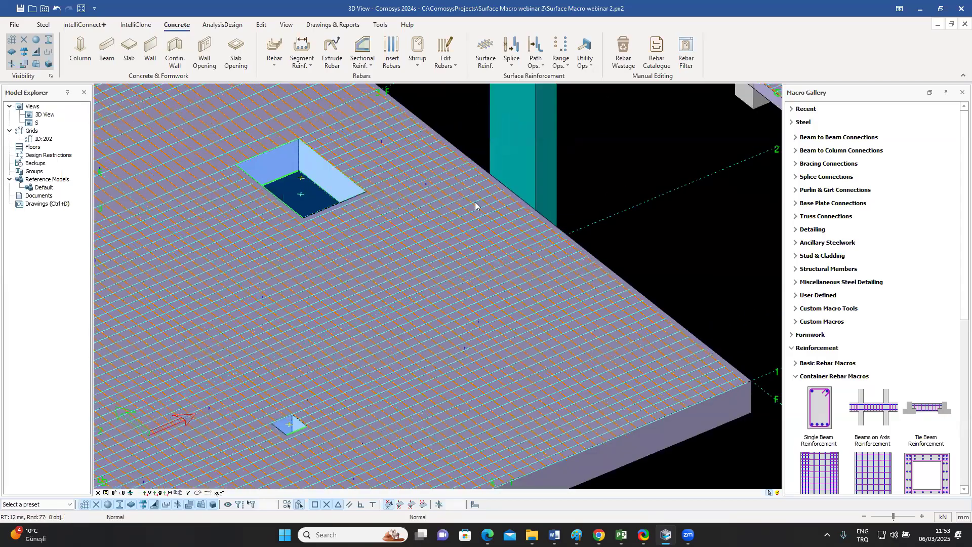
pyautogui.scroll(3, 475, 201)
pyautogui.click(387, 141)
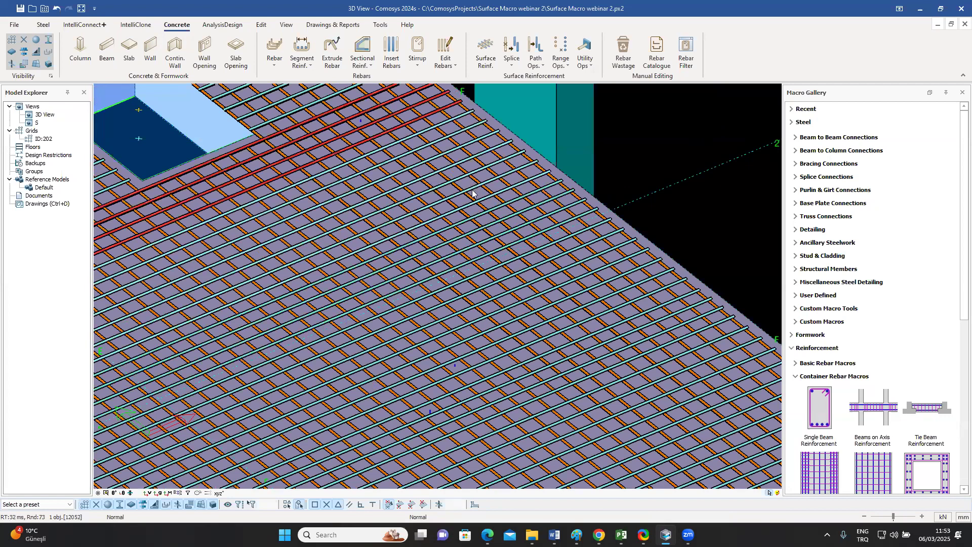
pyautogui.click(615, 154)
pyautogui.moveTo(605, 221); pyautogui.dragTo(604, 221, button='middle')
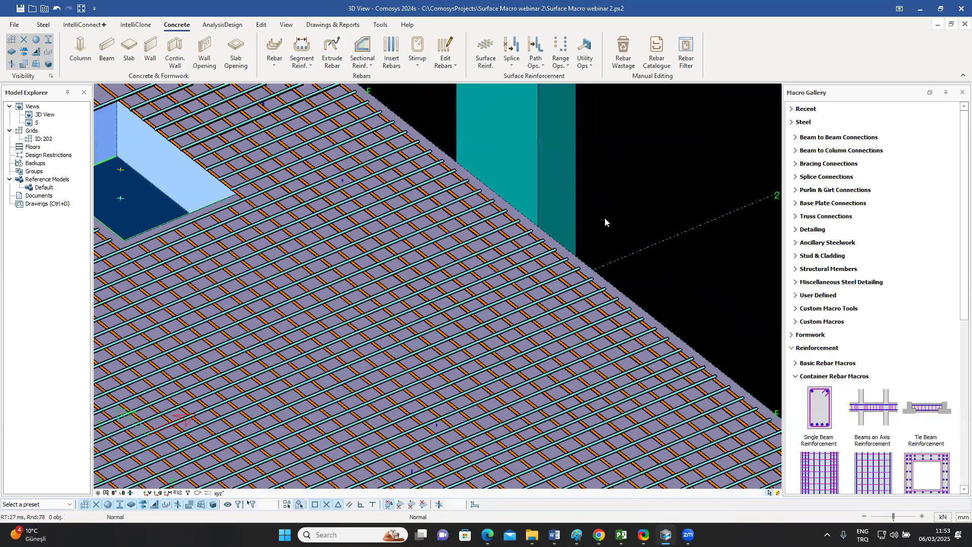
pyautogui.moveTo(636, 225); pyautogui.dragTo(651, 212, button='middle')
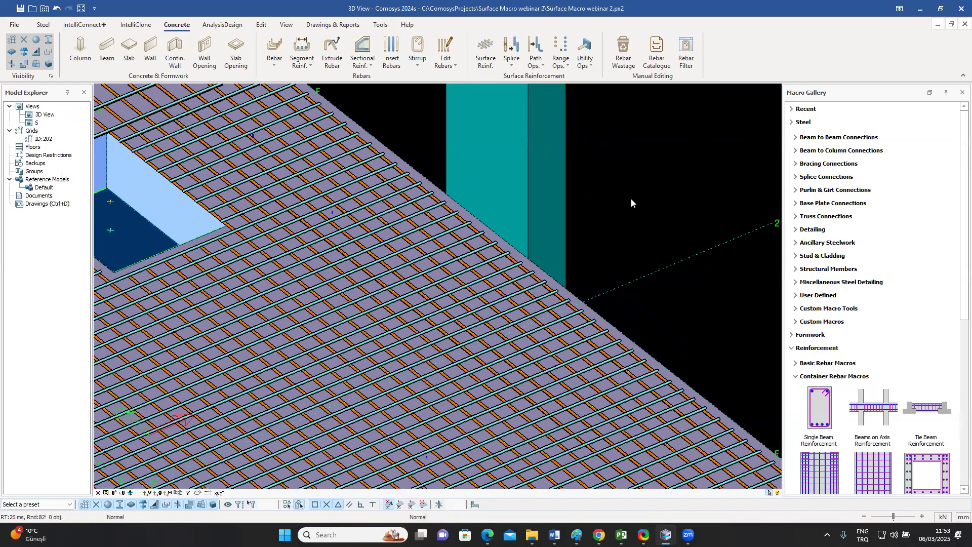
pyautogui.scroll(2, 455, 228)
pyautogui.click(504, 217)
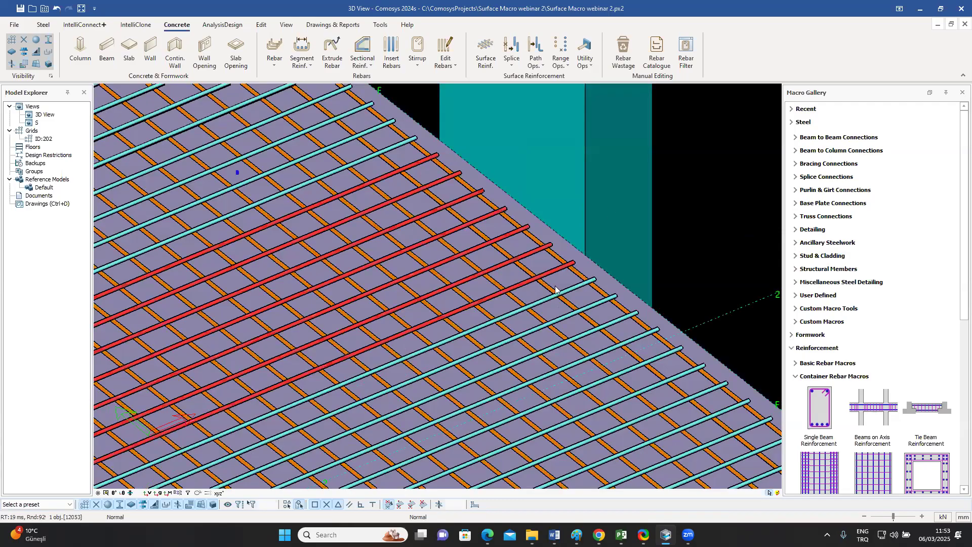
pyautogui.click(639, 154)
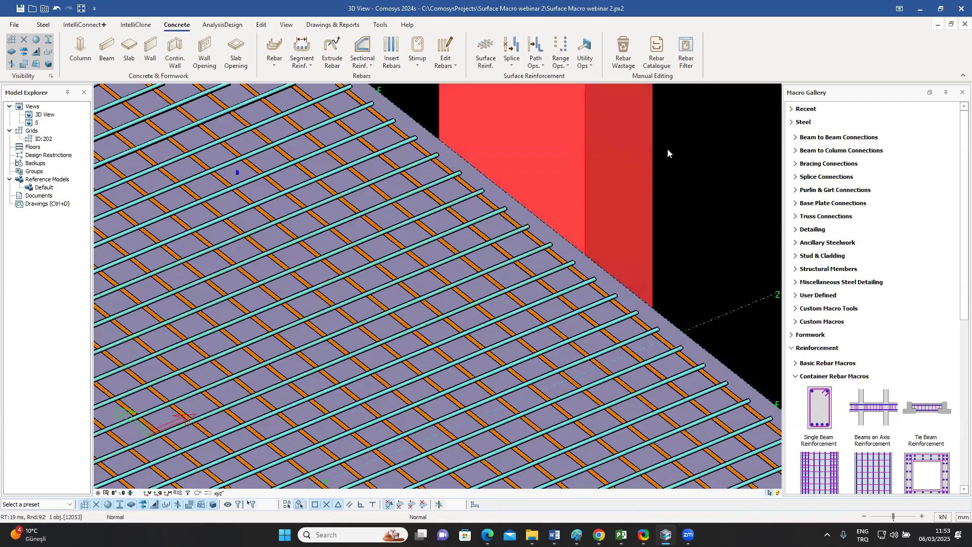
pyautogui.click(682, 144)
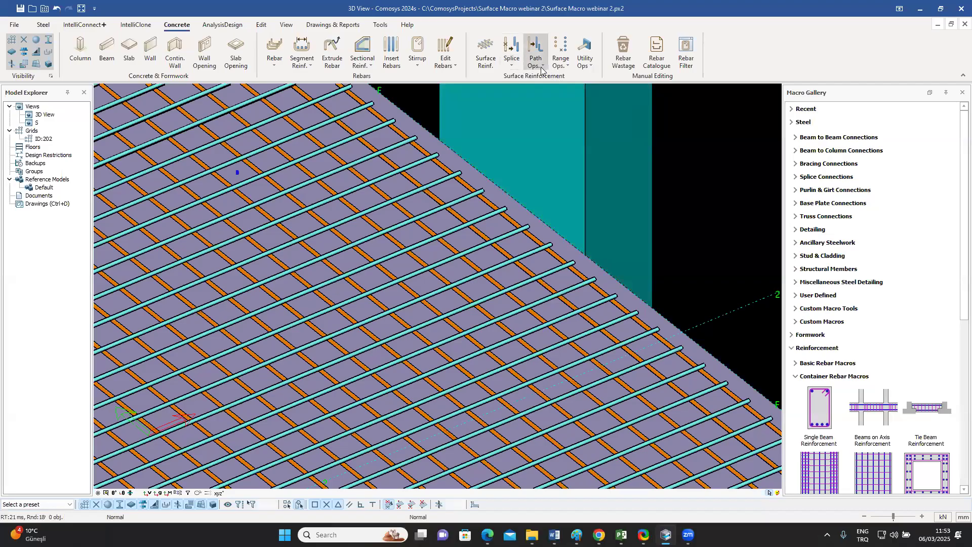
# - Embed the middle rebar group into the column from its slab-edge end, uniting the slab and the column as formwork objects
pyautogui.click(540, 70)
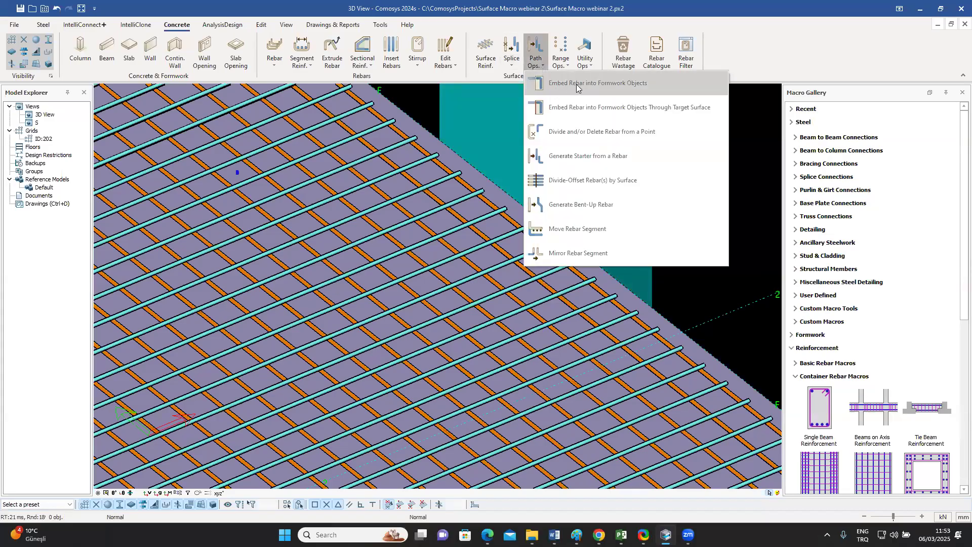
pyautogui.click(600, 85)
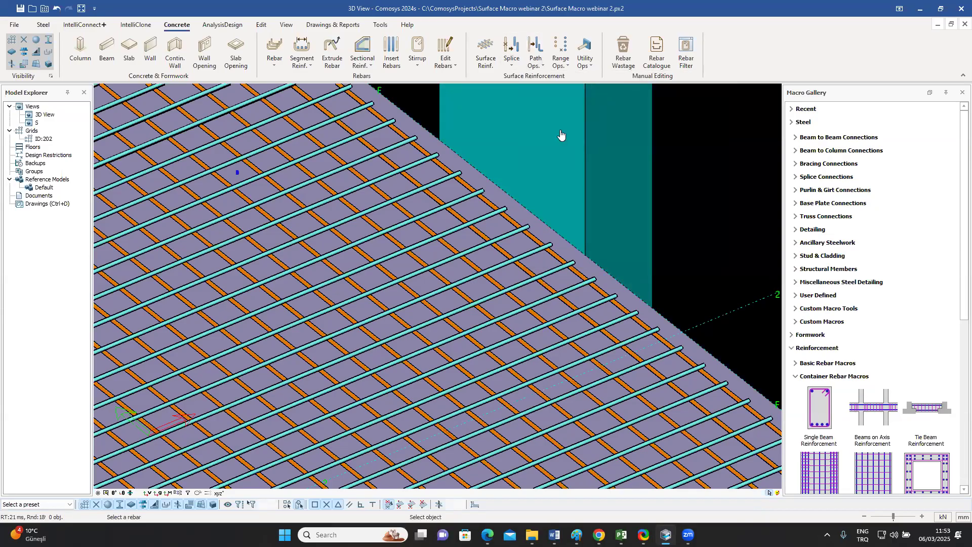
pyautogui.click(483, 221)
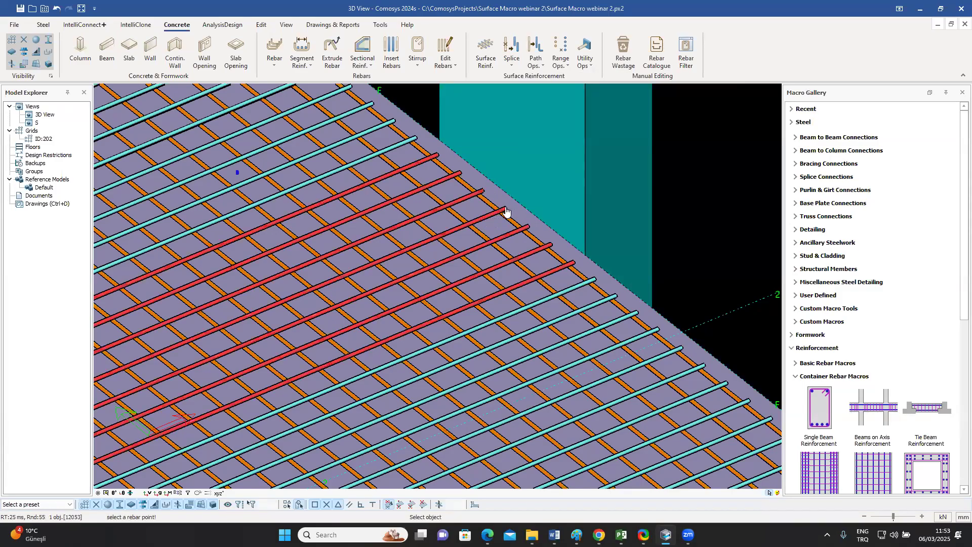
pyautogui.click(506, 210)
pyautogui.click(633, 306)
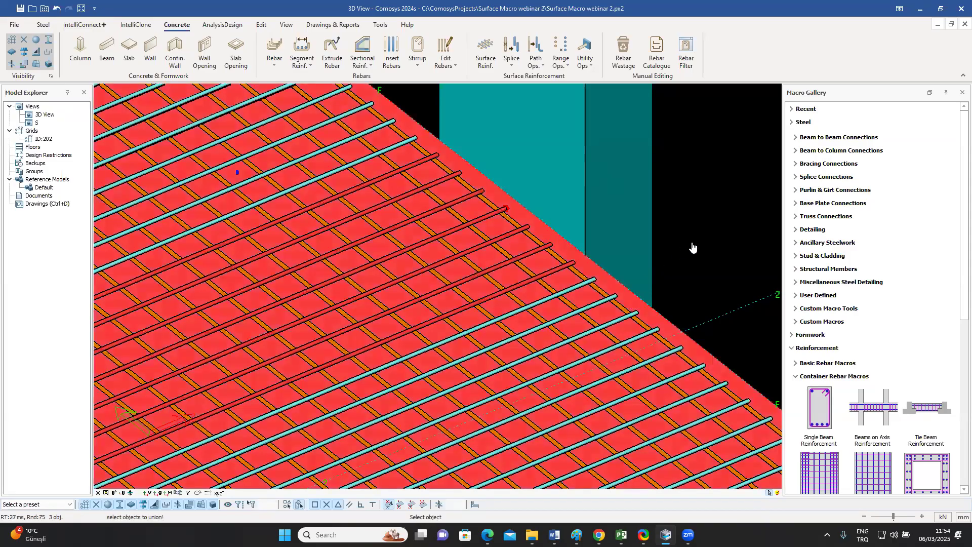
pyautogui.click(613, 196)
pyautogui.rightClick(671, 180)
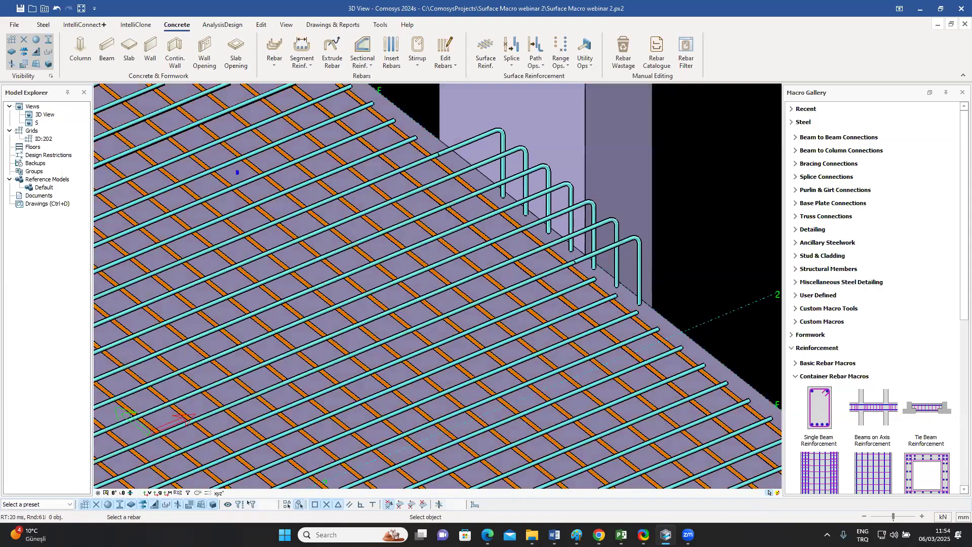
# - Examine the embedded bar ends within the column in plan and 3D views
pyautogui.click(114, 492)
pyautogui.scroll(-6, 365, 246)
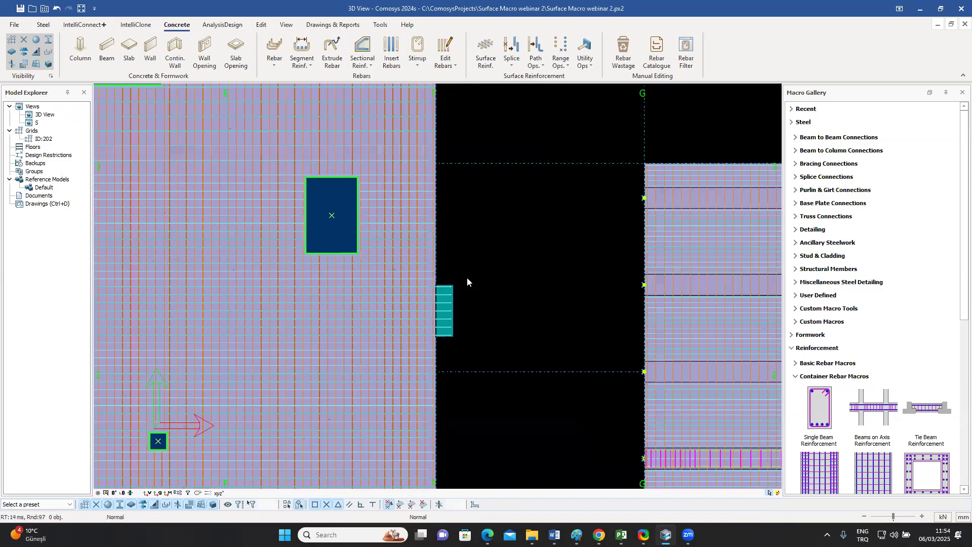
pyautogui.scroll(5, 467, 278)
pyautogui.scroll(-1, 445, 243)
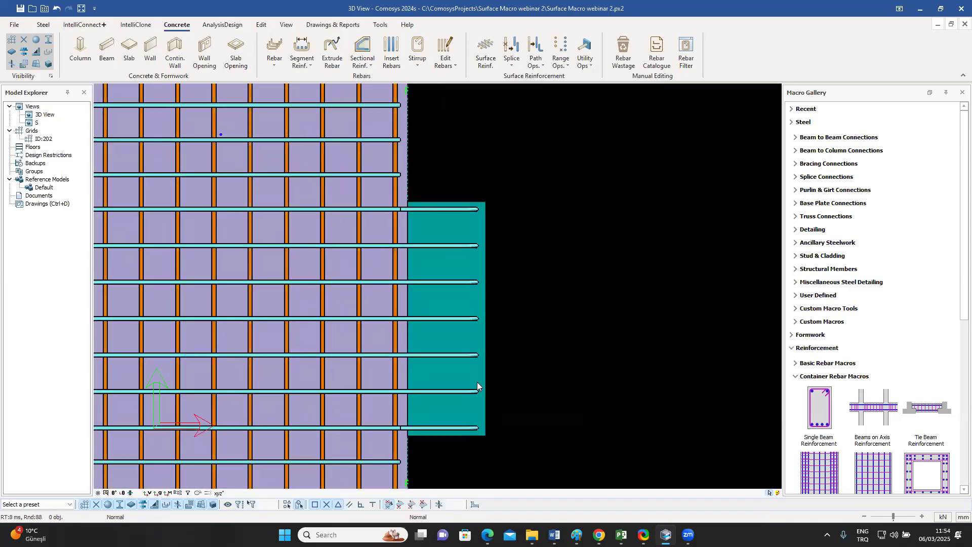
pyautogui.scroll(-2, 476, 382)
pyautogui.moveTo(476, 382); pyautogui.dragTo(419, 224, button='middle')
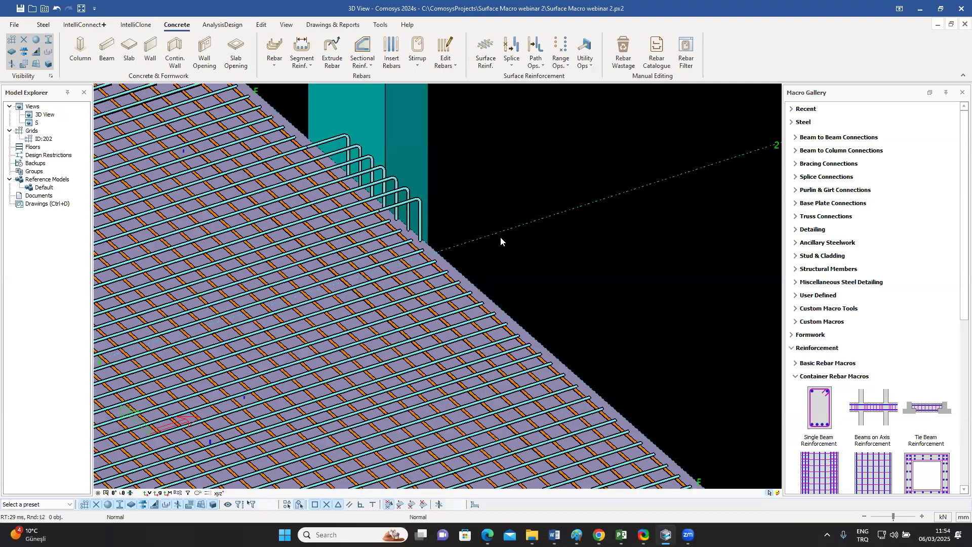
pyautogui.scroll(-1, 486, 231)
pyautogui.scroll(2, 469, 217)
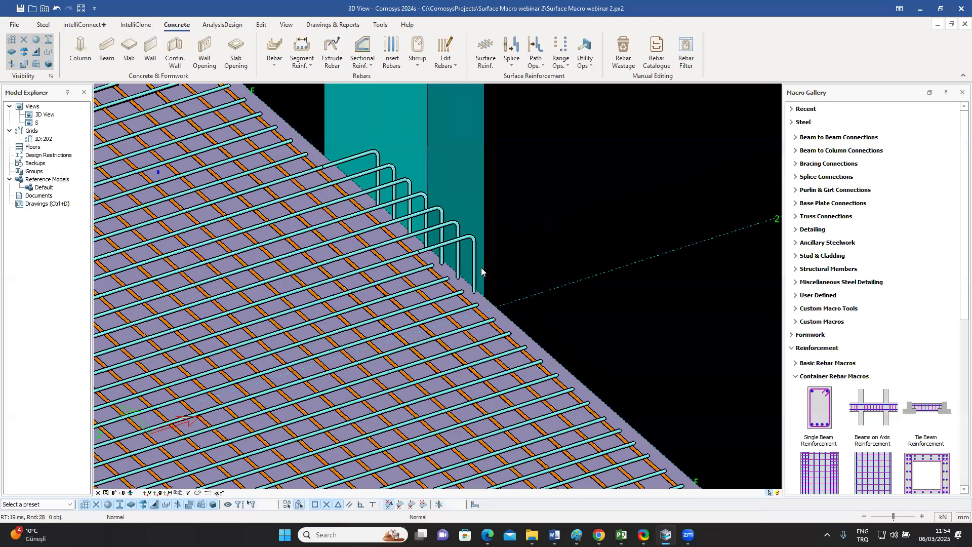
# - List the operations applied to the rebar group embedded in the column
pyautogui.moveTo(549, 223)
pyautogui.mouseDown(button='middle')
pyautogui.moveTo(466, 287)
pyautogui.moveTo(531, 230)
pyautogui.mouseUp(button='middle')
pyautogui.scroll(-5, 466, 288)
pyautogui.moveTo(549, 313); pyautogui.dragTo(508, 344, button='middle')
pyautogui.scroll(6, 504, 338)
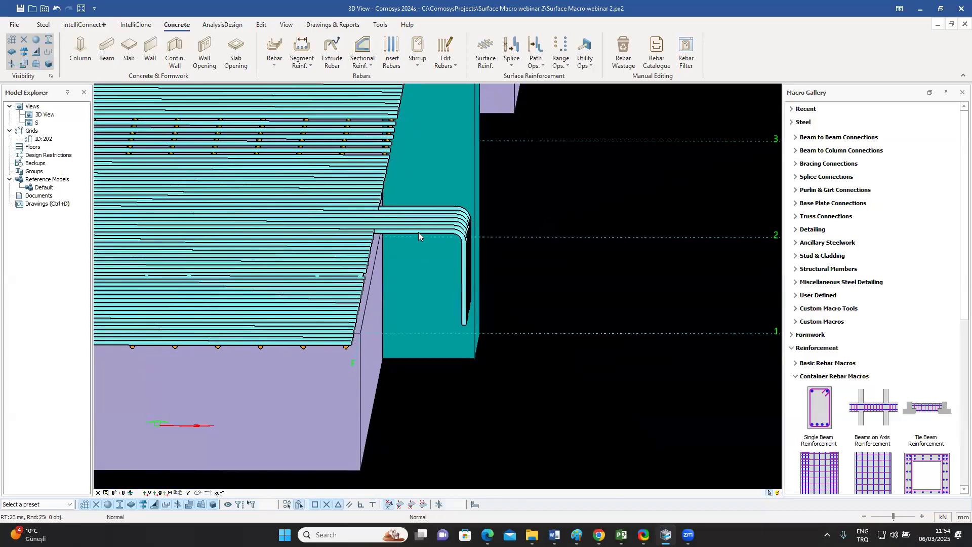
pyautogui.click(420, 233)
pyautogui.click(620, 213)
pyautogui.click(591, 68)
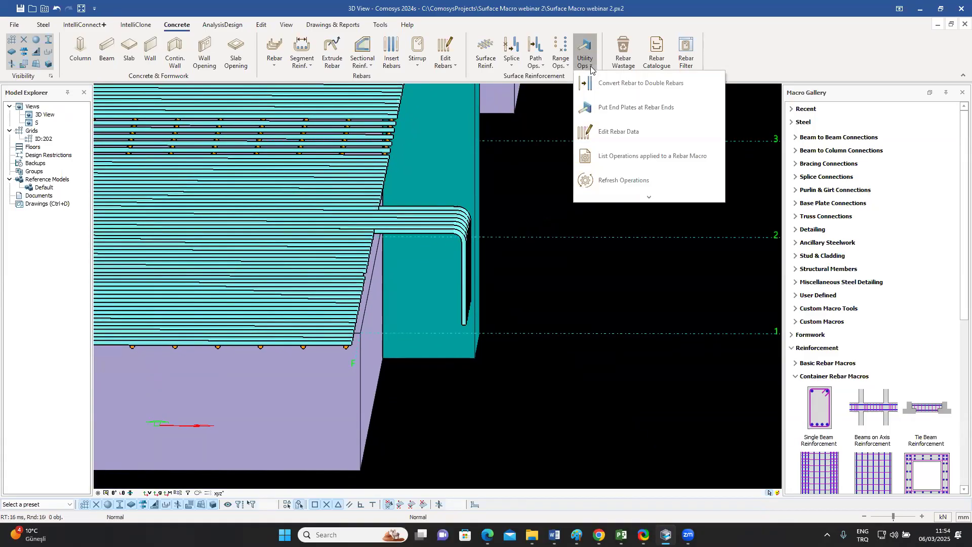
pyautogui.click(609, 157)
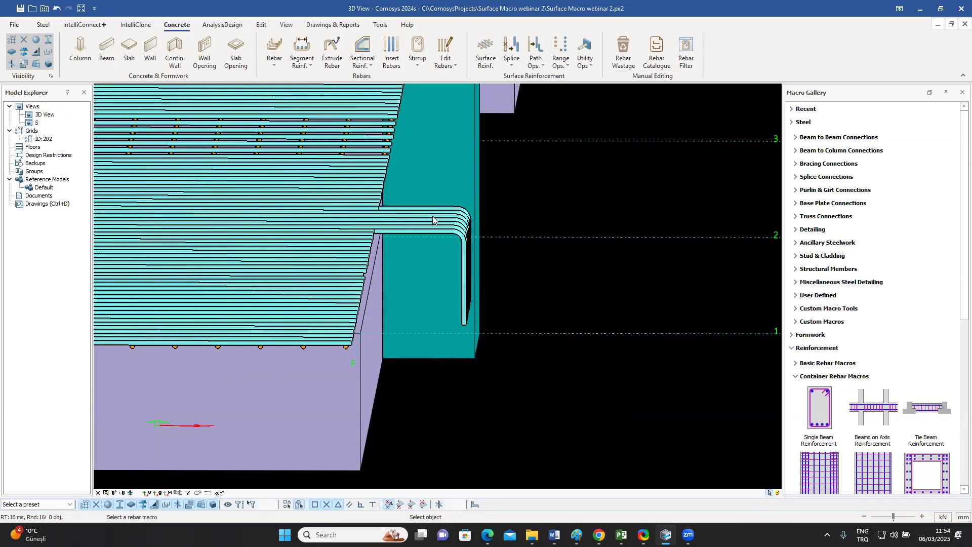
pyautogui.click(434, 221)
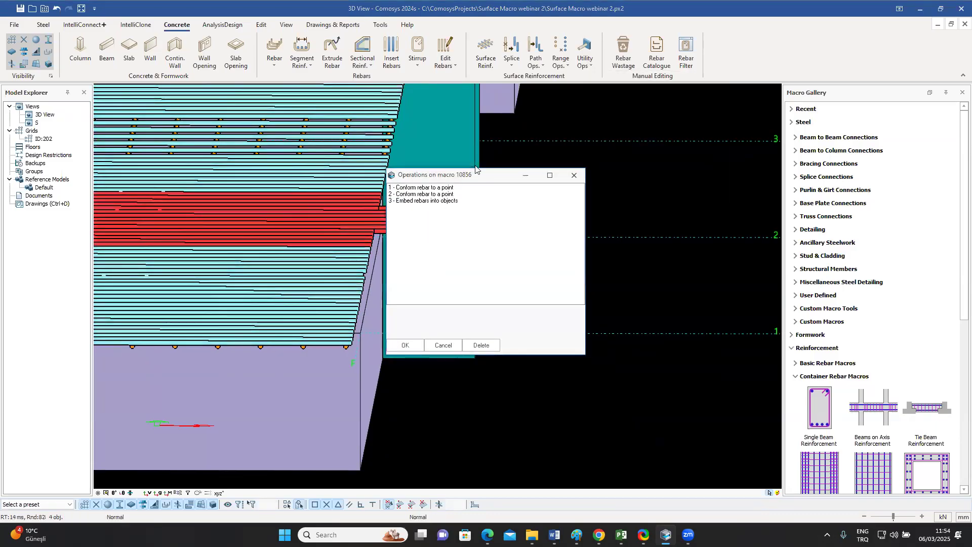
pyautogui.moveTo(475, 170); pyautogui.dragTo(659, 106)
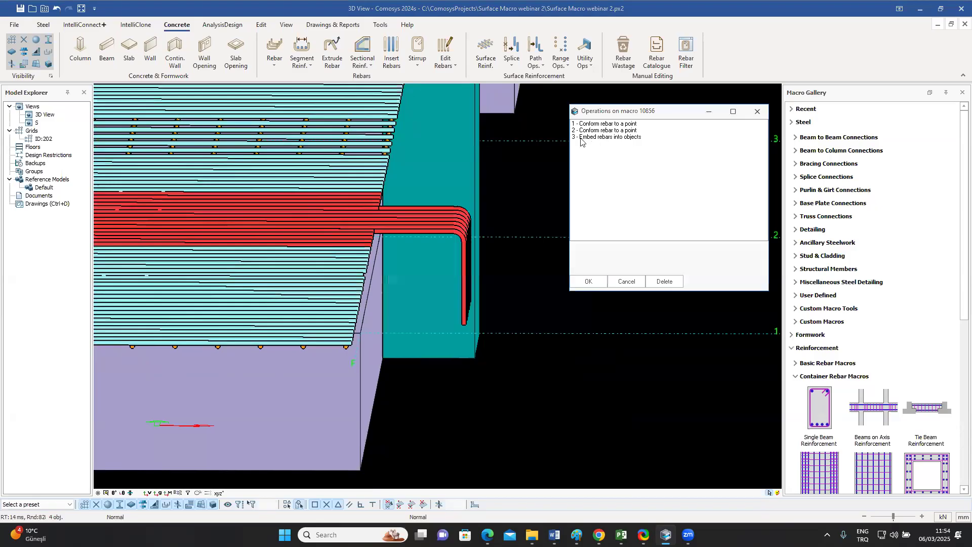
# - Set the embedment length to 120 in the group's operation that embeds rebars into objects
pyautogui.doubleClick(603, 138)
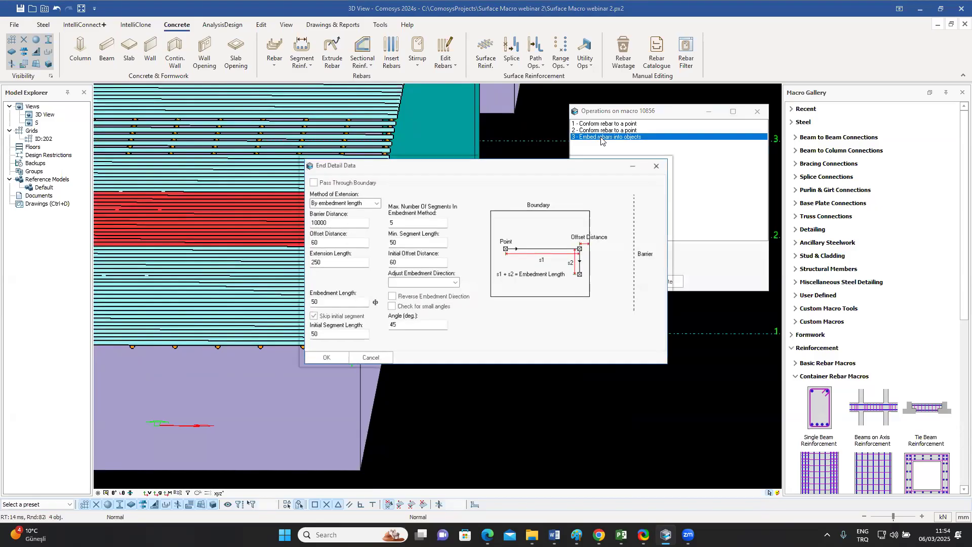
pyautogui.moveTo(459, 170); pyautogui.dragTo(725, 206)
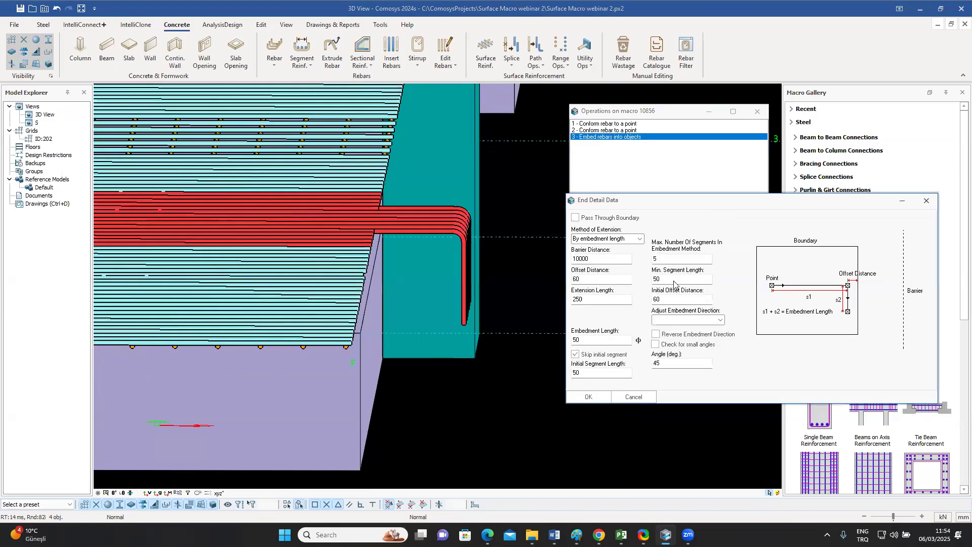
pyautogui.doubleClick(595, 338)
pyautogui.write('90')
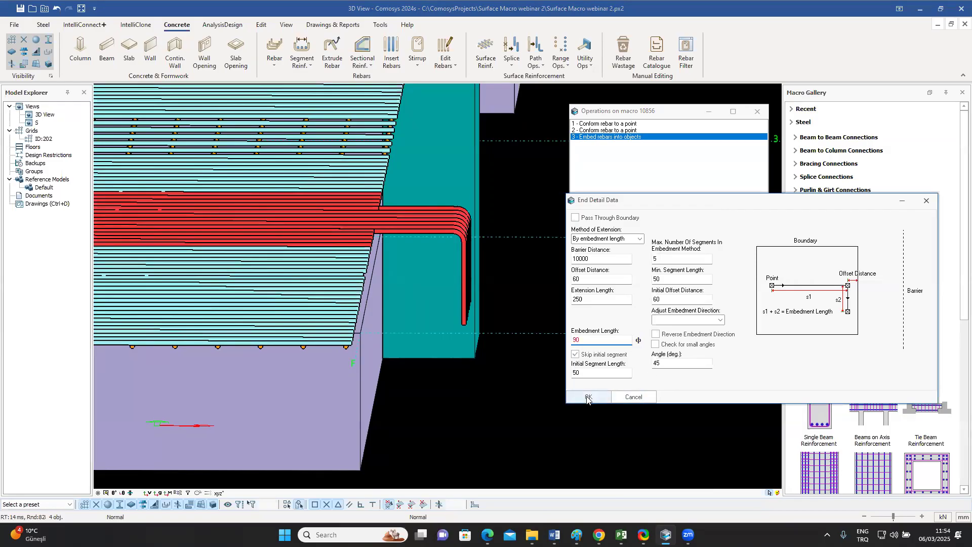
pyautogui.moveTo(582, 339); pyautogui.dragTo(527, 332)
pyautogui.write('120')
pyautogui.click(588, 396)
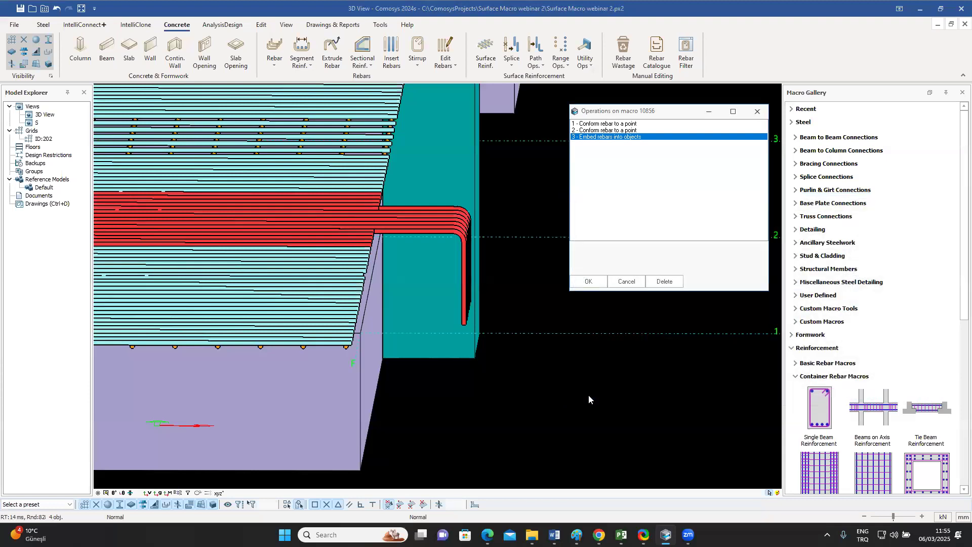
pyautogui.click(588, 281)
# - Examine the shape of the embedded bar ends inside the column from several 3D angles
pyautogui.scroll(-2, 577, 289)
pyautogui.moveTo(435, 324); pyautogui.dragTo(456, 274, button='middle')
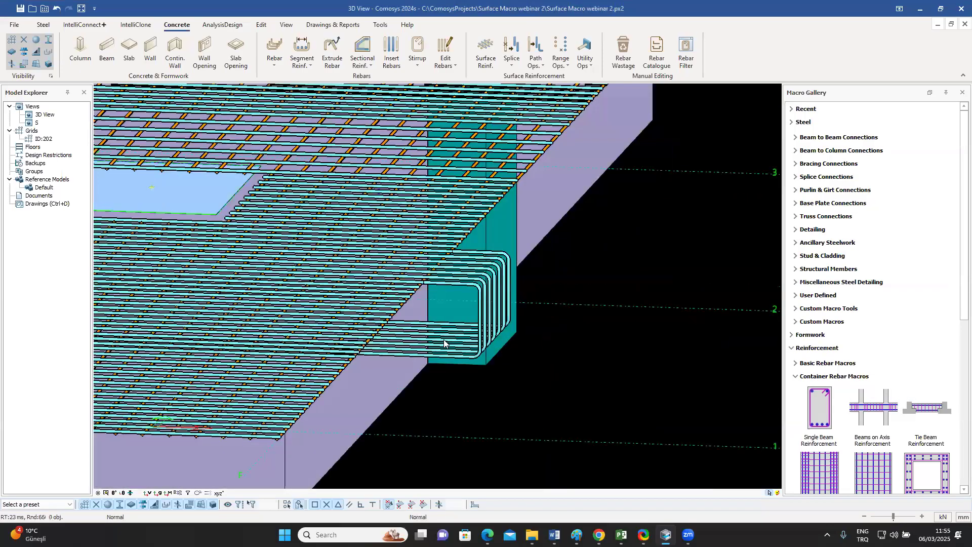
pyautogui.moveTo(444, 344); pyautogui.dragTo(361, 274, button='middle')
pyautogui.moveTo(441, 247); pyautogui.dragTo(522, 341, button='middle')
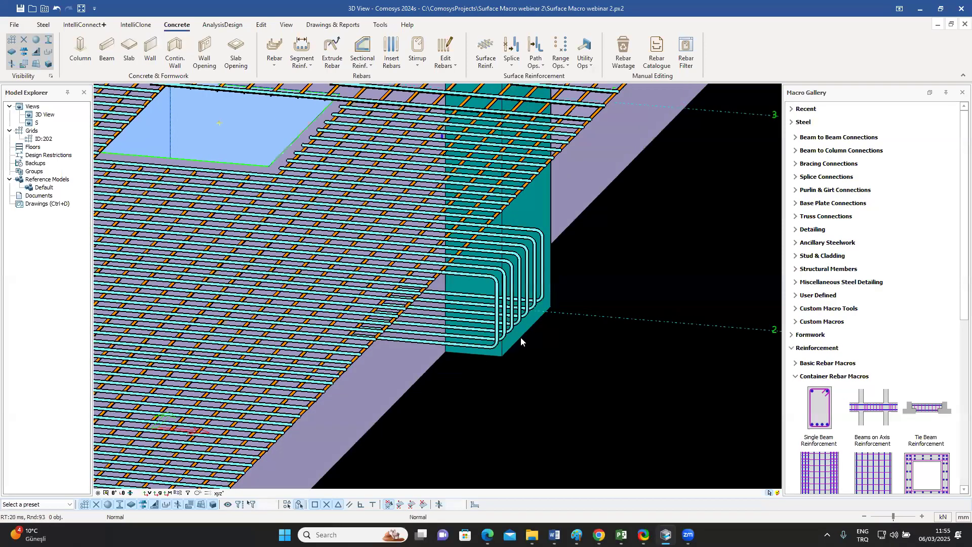
pyautogui.scroll(-2, 516, 303)
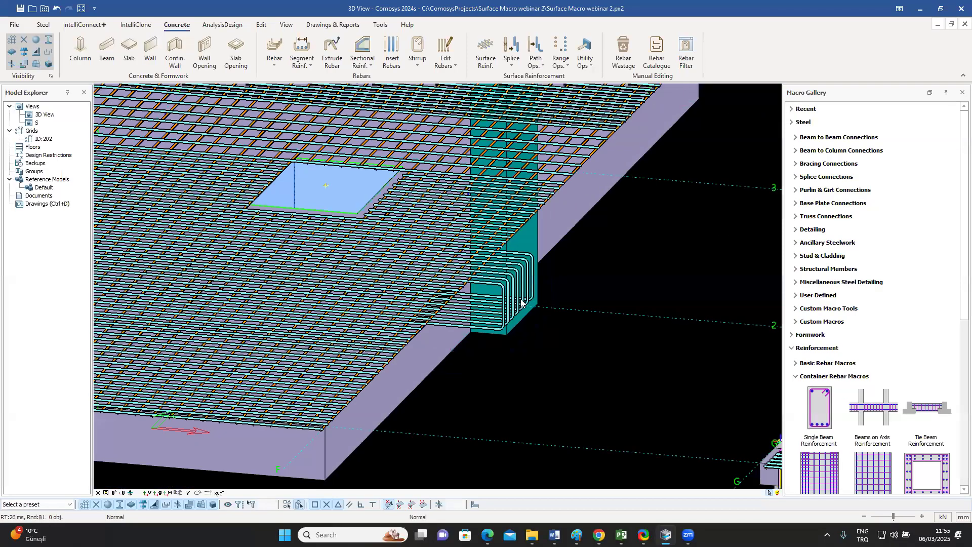
pyautogui.moveTo(516, 303); pyautogui.dragTo(496, 299, button='middle')
pyautogui.scroll(2, 494, 300)
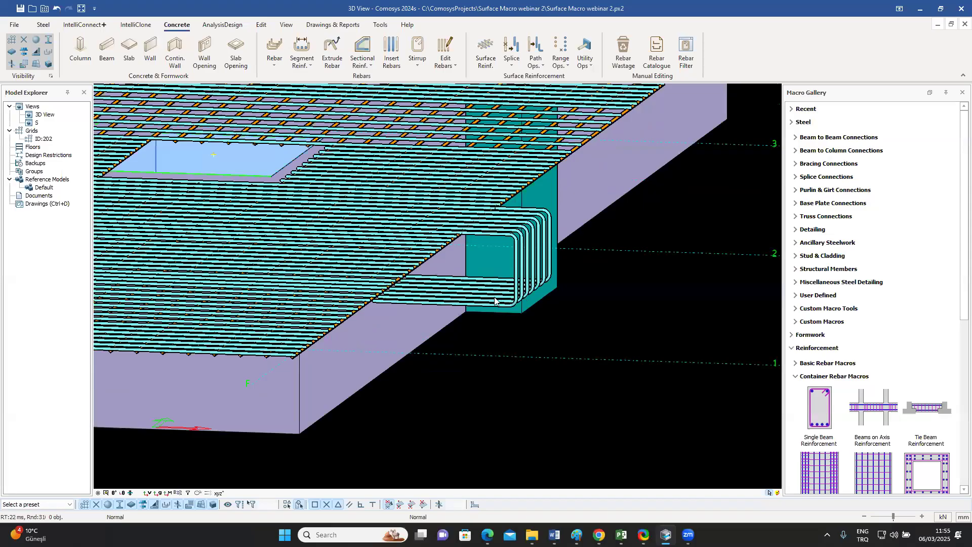
# - Reopen the embed operation of the column rebar group and set its embedment length to 50
pyautogui.click(586, 61)
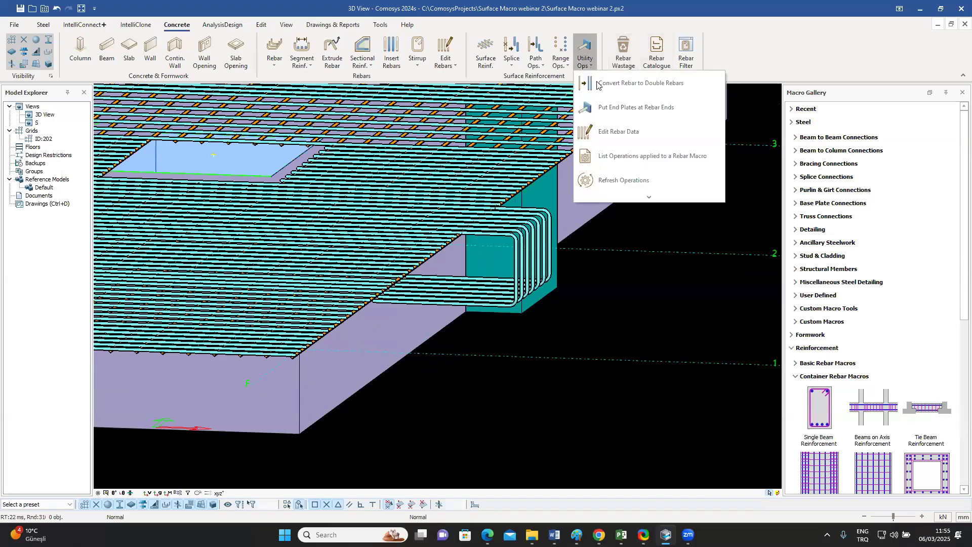
pyautogui.click(608, 156)
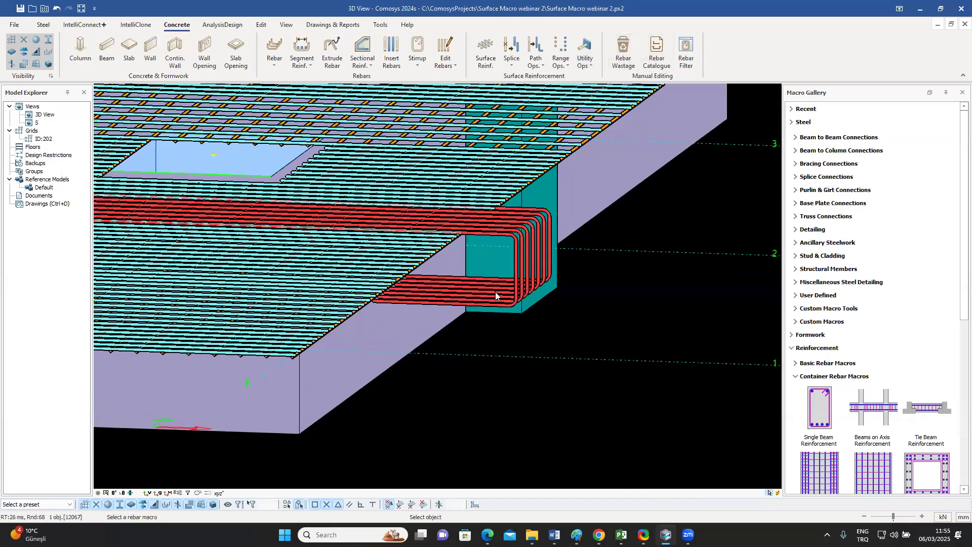
pyautogui.click(495, 292)
pyautogui.moveTo(507, 173); pyautogui.dragTo(791, 135)
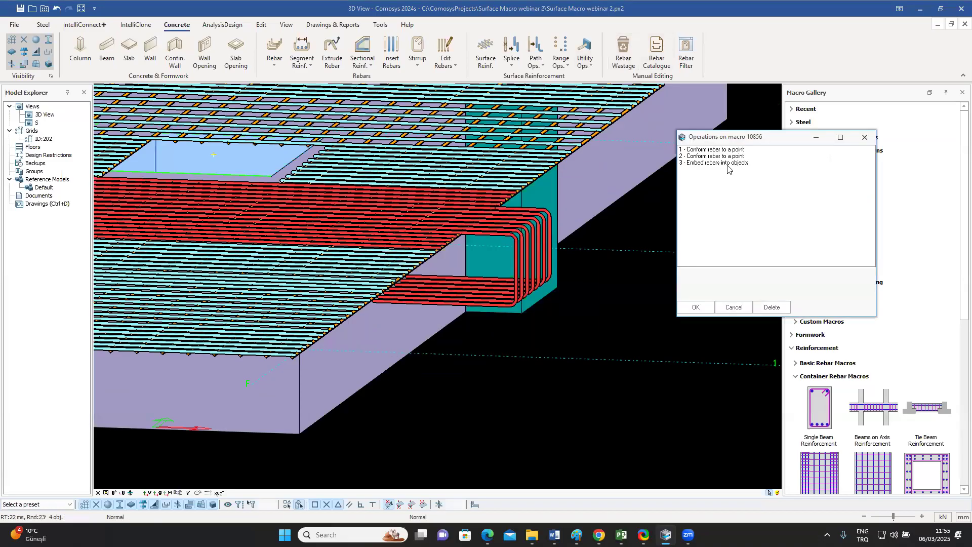
pyautogui.doubleClick(718, 162)
pyautogui.moveTo(505, 164); pyautogui.dragTo(823, 202)
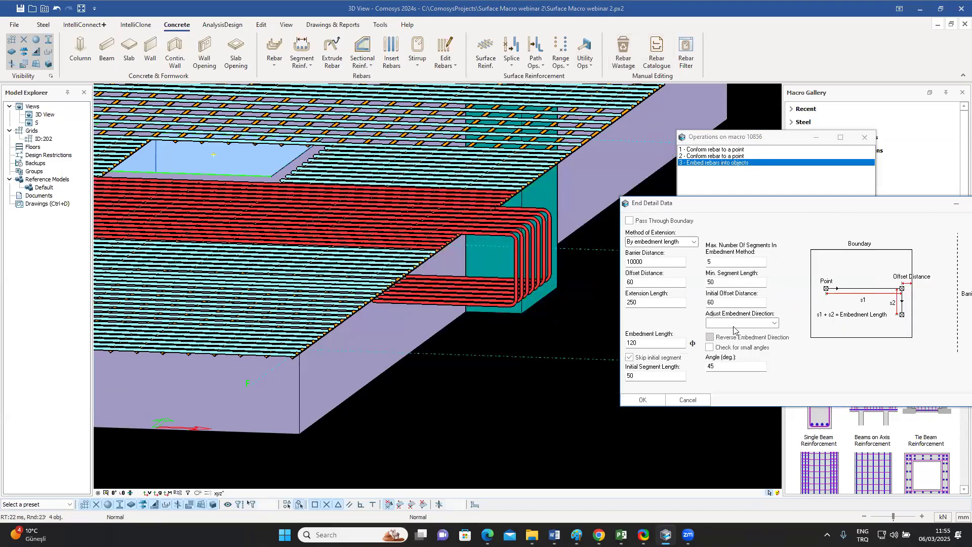
pyautogui.doubleClick(650, 343)
pyautogui.write('50')
pyautogui.click(642, 399)
pyautogui.click(695, 308)
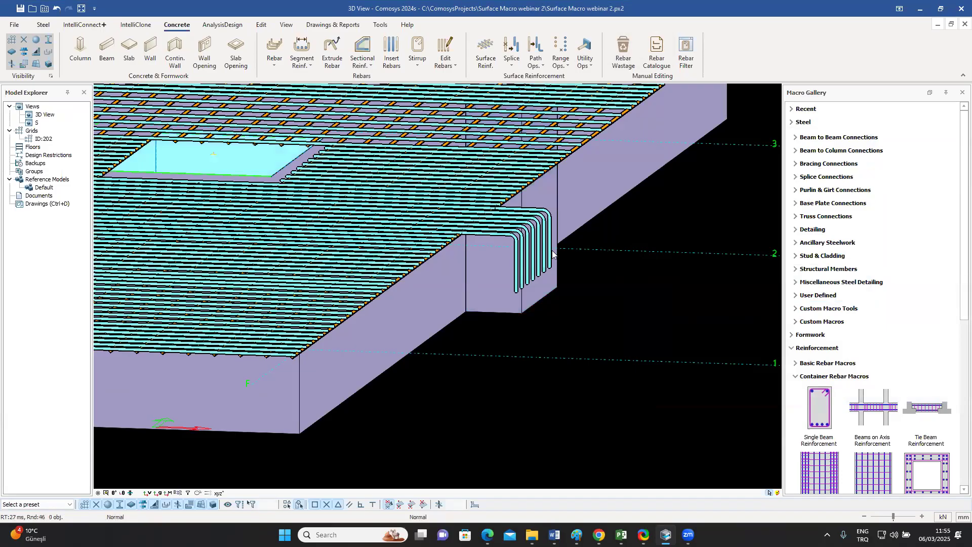
# - Reverse the embedment direction in the embed operation of the column rebar group
pyautogui.click(589, 63)
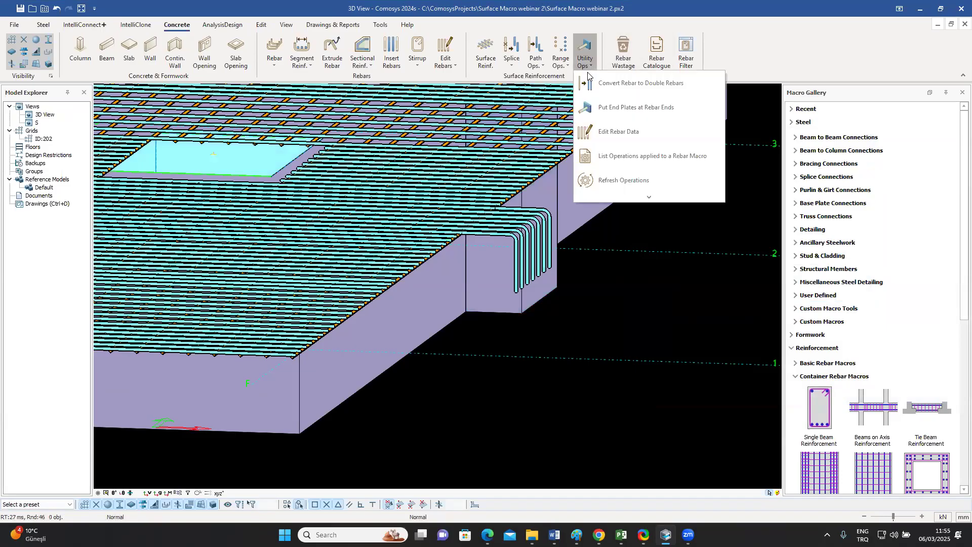
pyautogui.click(600, 158)
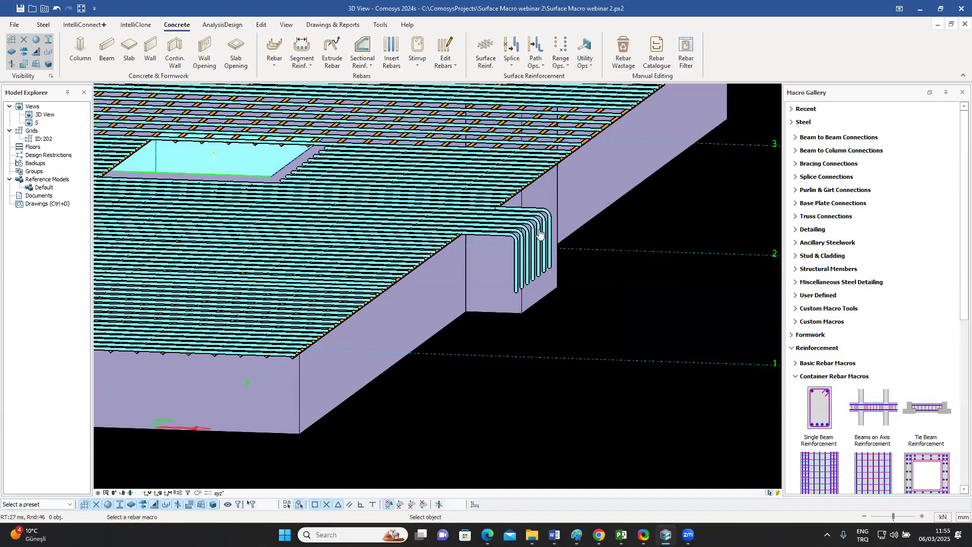
pyautogui.click(486, 213)
pyautogui.doubleClick(420, 198)
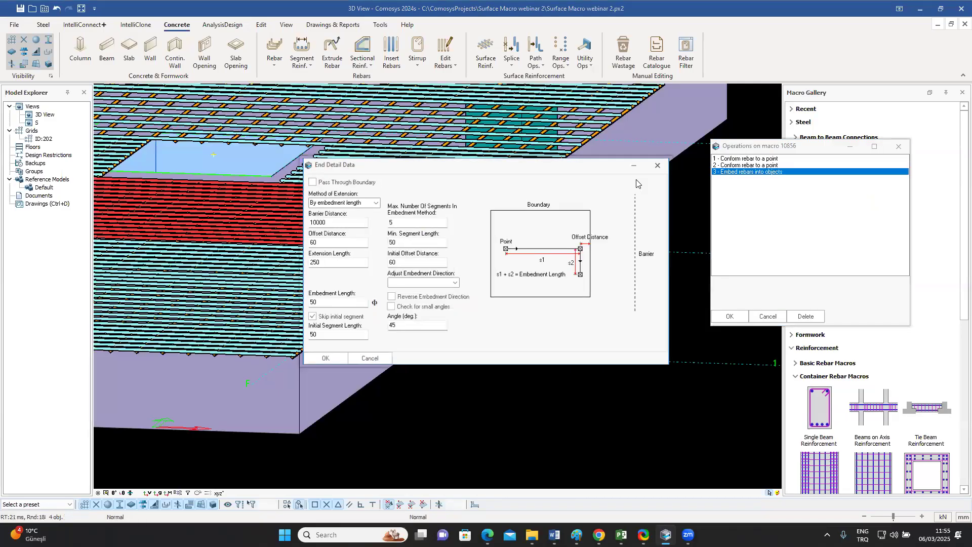
pyautogui.moveTo(607, 165); pyautogui.dragTo(911, 228)
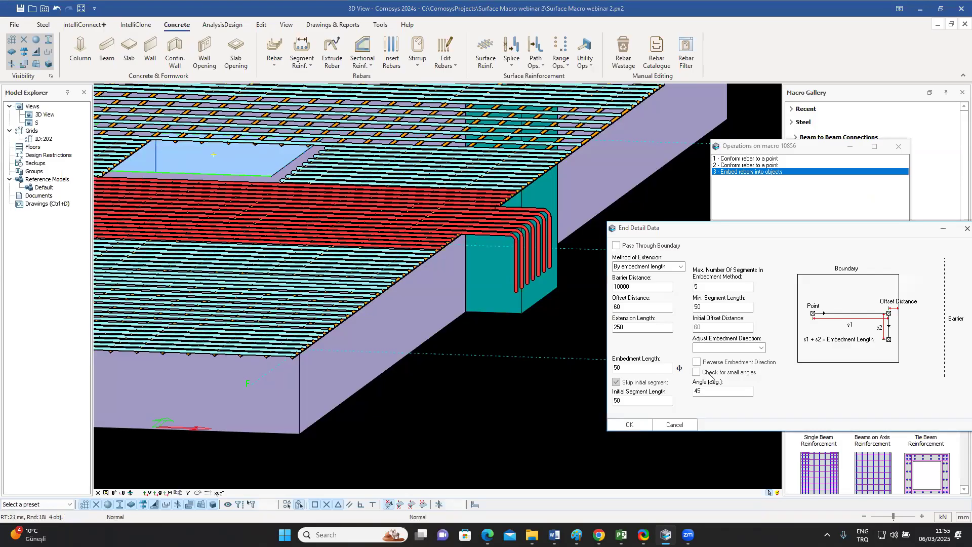
pyautogui.click(728, 364)
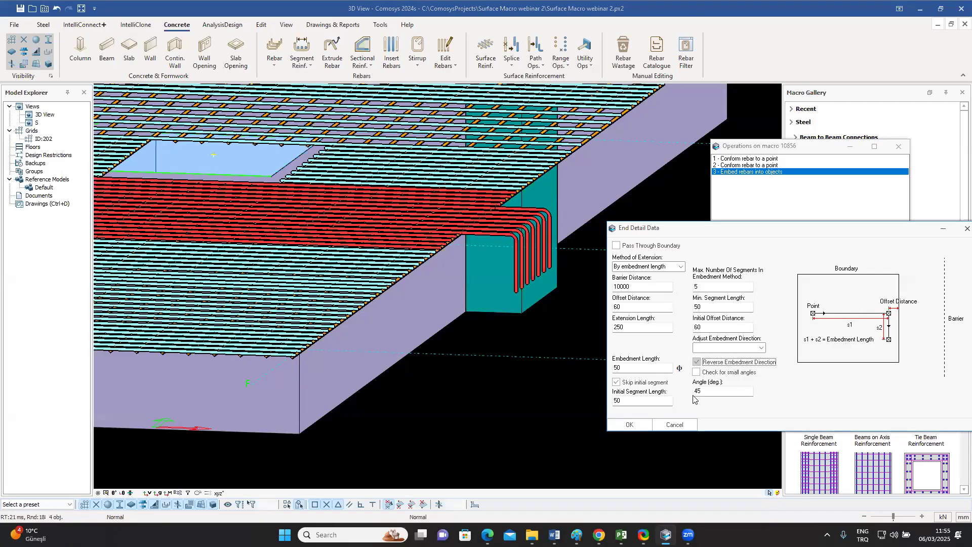
pyautogui.click(629, 426)
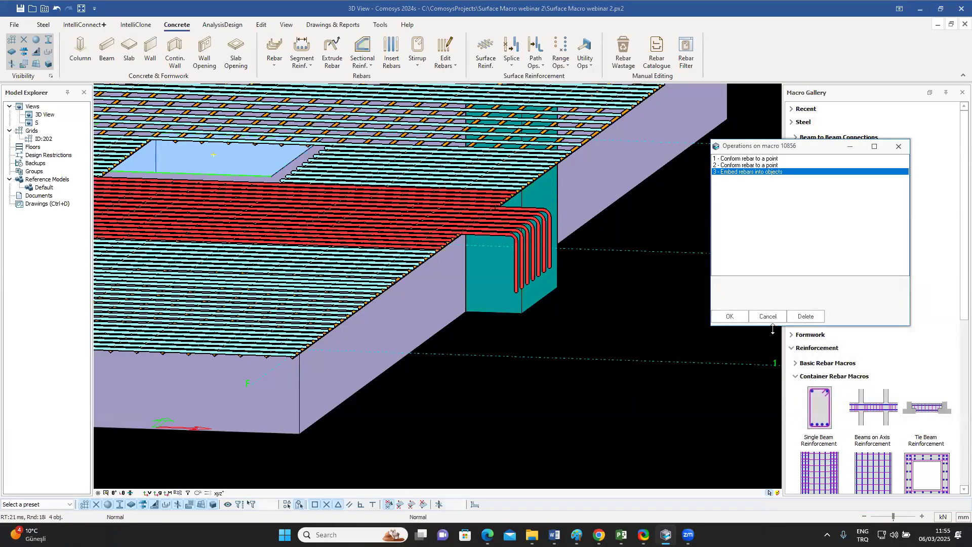
pyautogui.click(740, 317)
# - Examine the embedded bar ends in the column and the extent of their rebar group in 3D
pyautogui.moveTo(595, 294); pyautogui.dragTo(526, 163, button='middle')
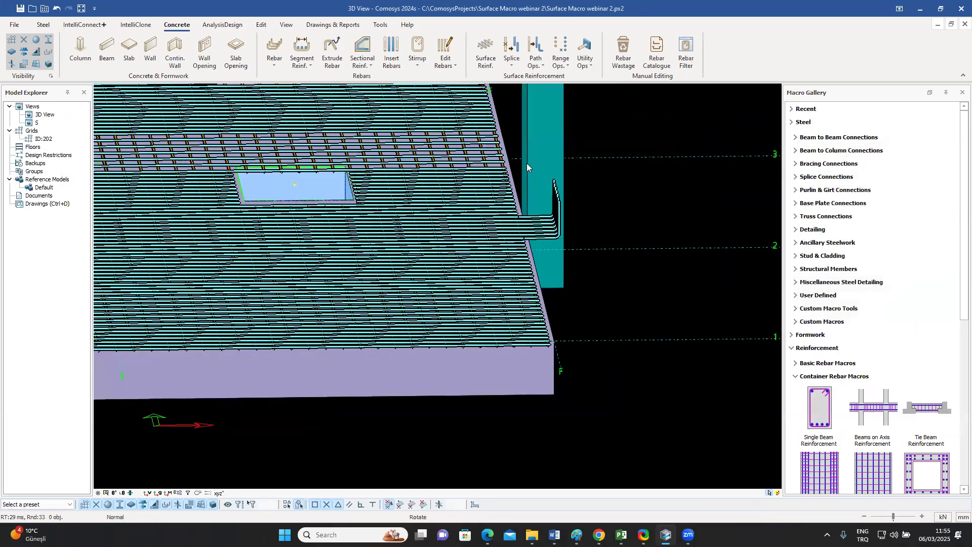
pyautogui.scroll(2, 527, 163)
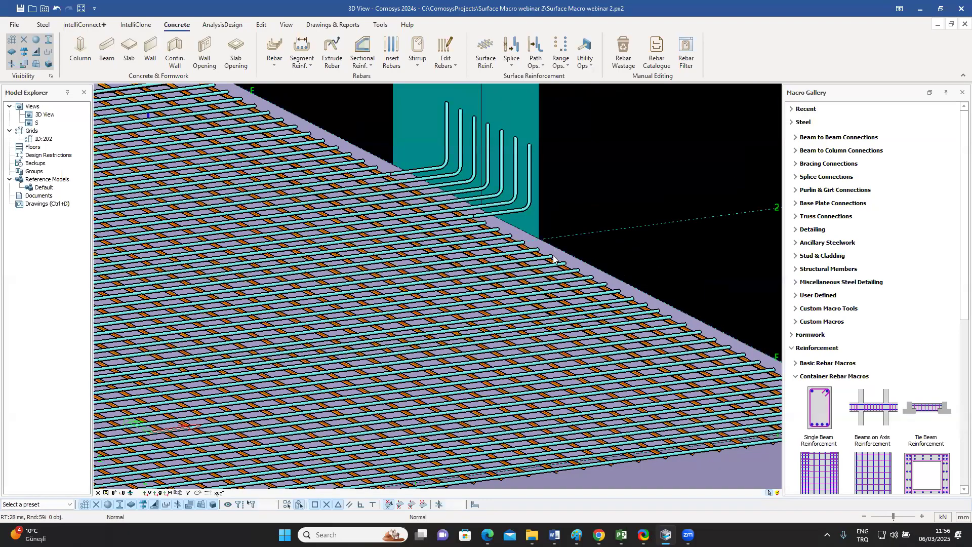
pyautogui.scroll(-3, 555, 255)
pyautogui.scroll(2, 348, 188)
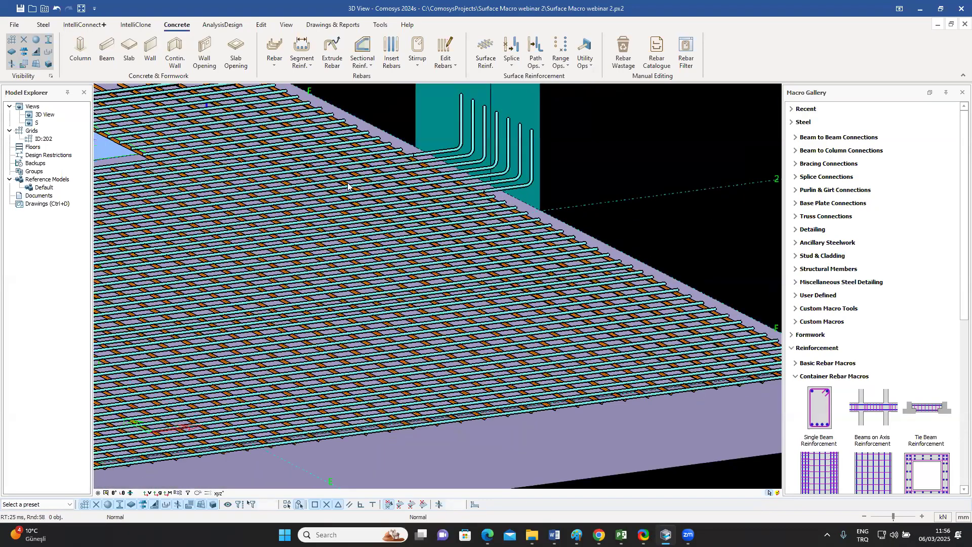
pyautogui.scroll(2, 347, 188)
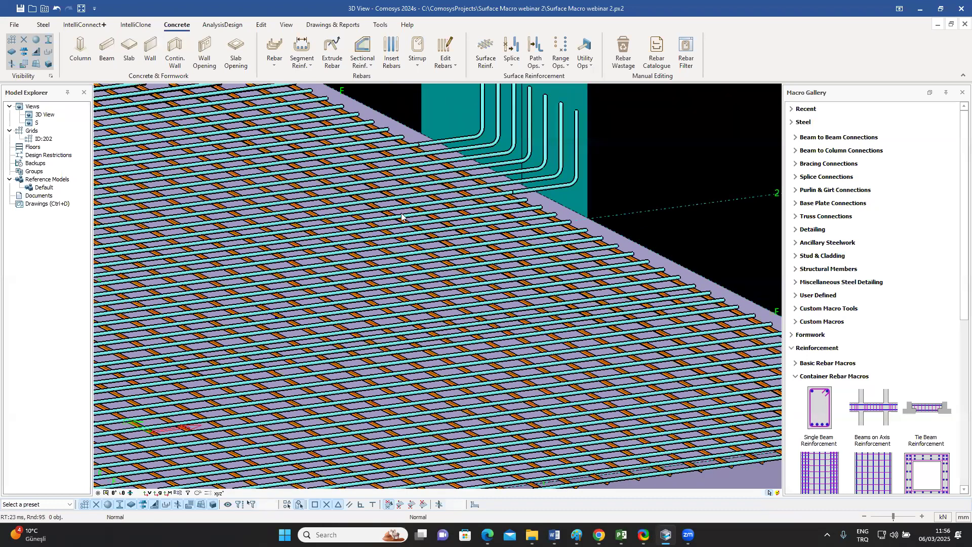
pyautogui.scroll(-2, 359, 202)
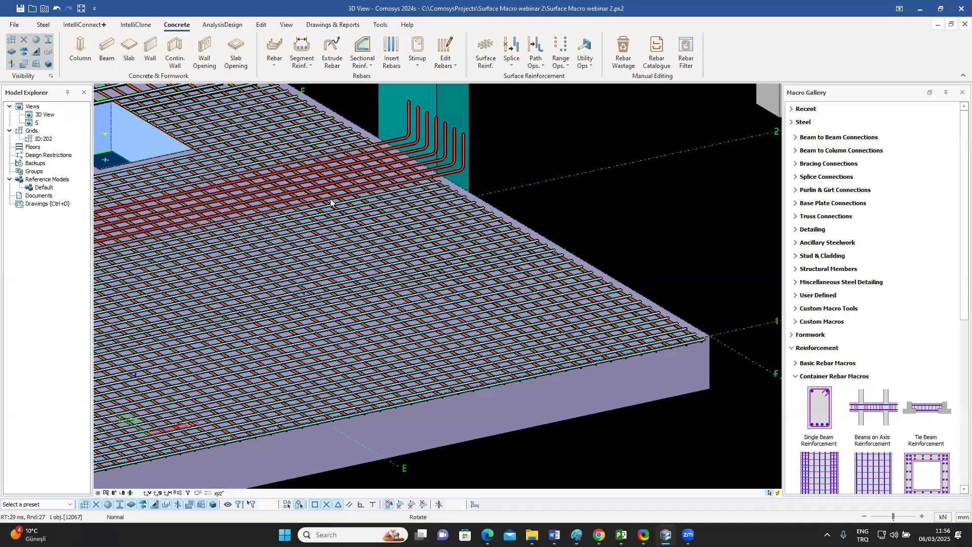
pyautogui.scroll(1, 335, 196)
pyautogui.scroll(1, 496, 283)
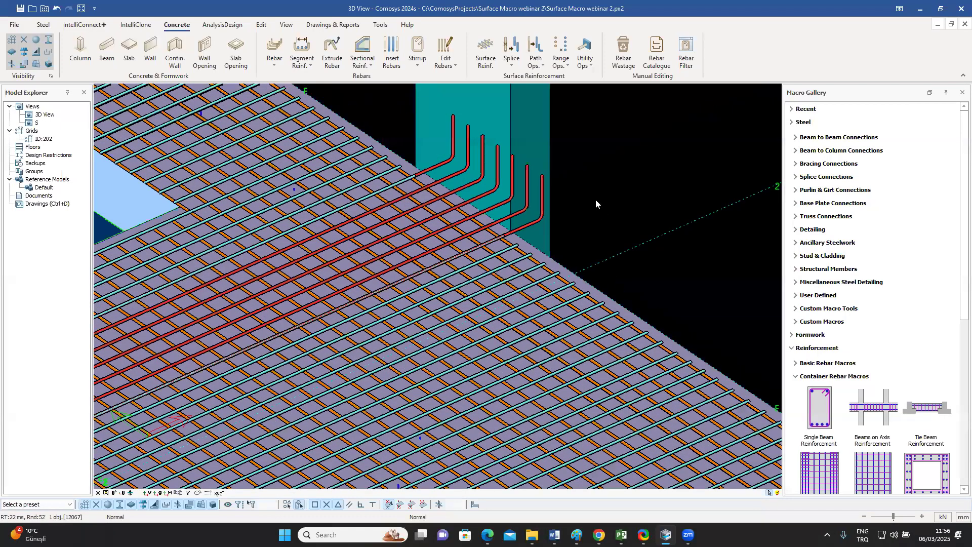
pyautogui.press('Escape')
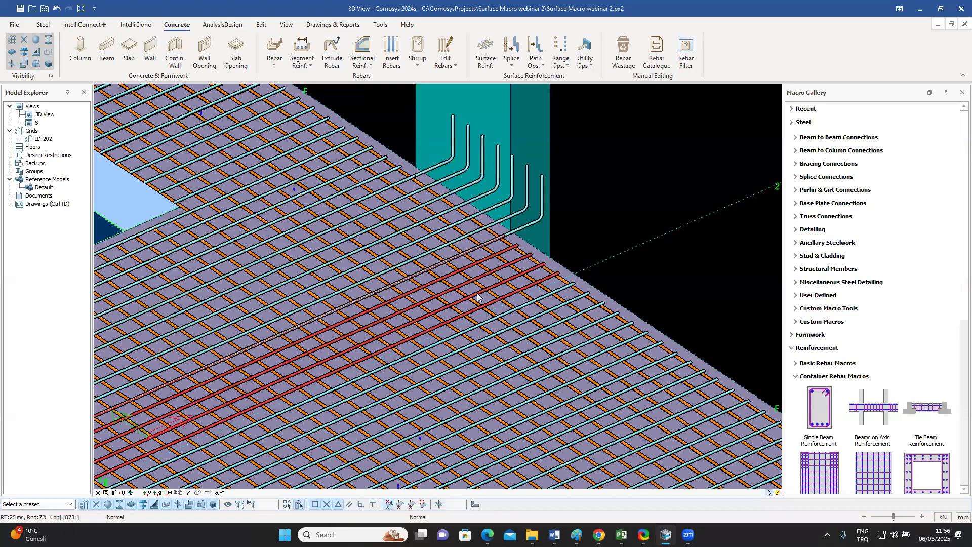
# - Set the spacing of the surface reinforcement group embedded in the column to 150
pyautogui.doubleClick(477, 293)
pyautogui.moveTo(506, 201); pyautogui.dragTo(775, 161)
pyautogui.doubleClick(772, 205)
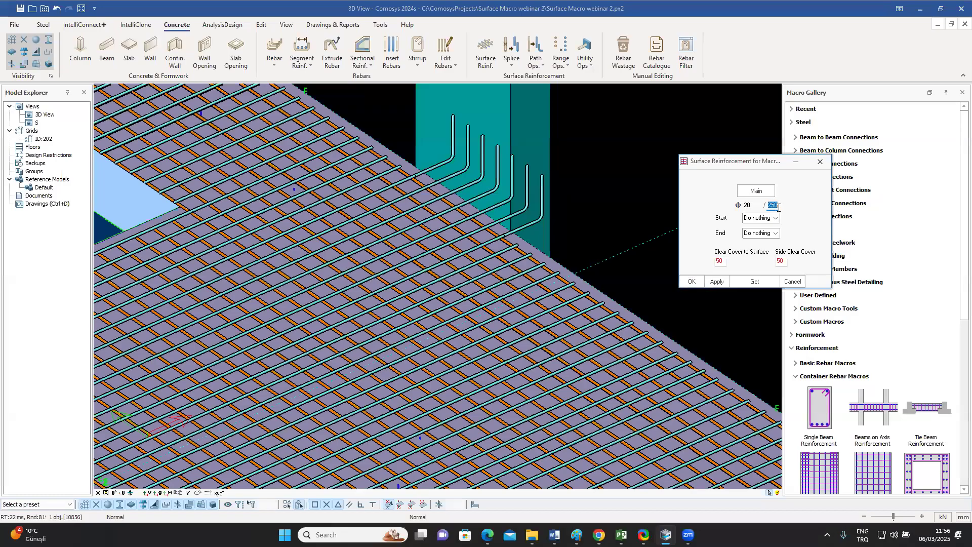
pyautogui.write('150')
pyautogui.click(692, 282)
pyautogui.rightClick(627, 192)
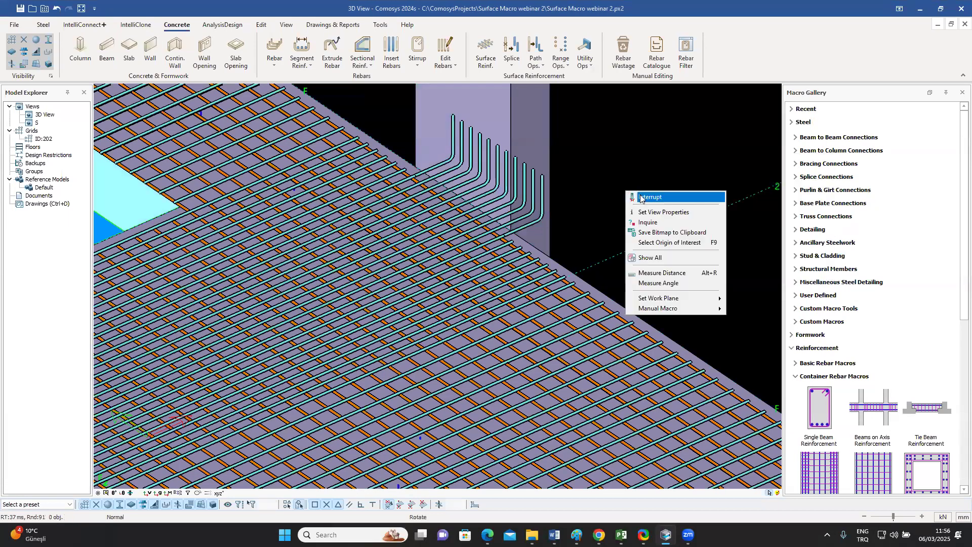
pyautogui.click(639, 197)
# - Inspect the bar spacing beside the column in 3D and in plan
pyautogui.moveTo(381, 242); pyautogui.dragTo(381, 242, button='middle')
pyautogui.moveTo(343, 142); pyautogui.dragTo(520, 201, button='middle')
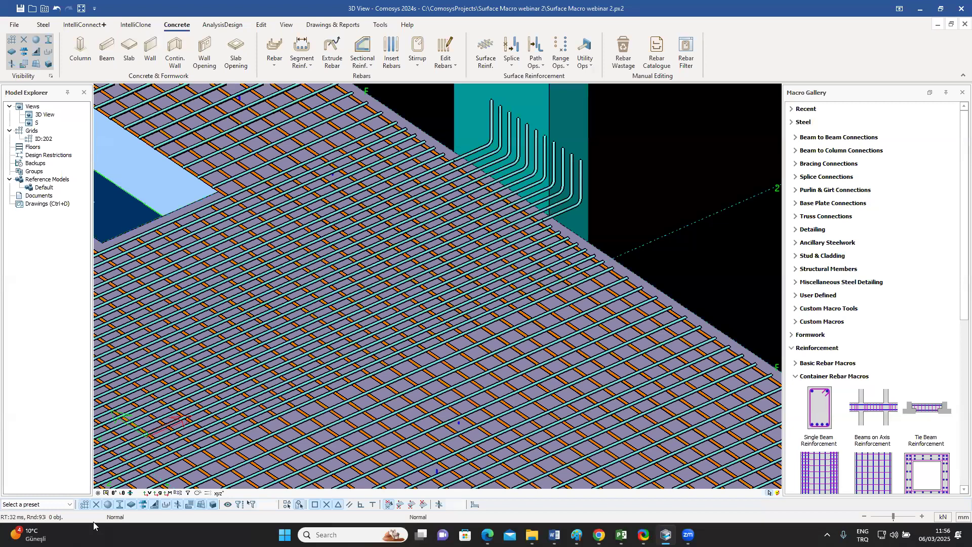
pyautogui.hotkey('ctrl', 'p')
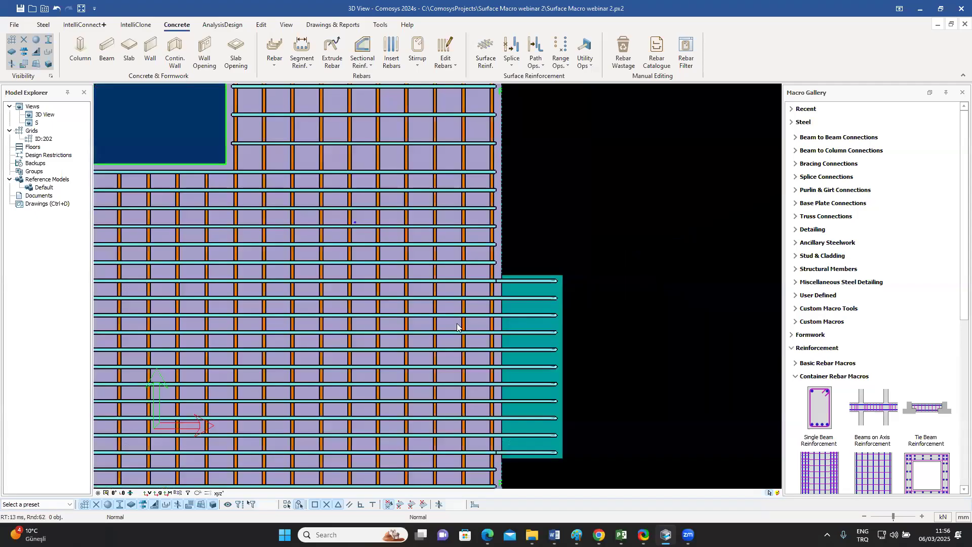
# - Set the bar diameter of the surface reinforcement group embedded in the column to 36
pyautogui.scroll(-2, 602, 359)
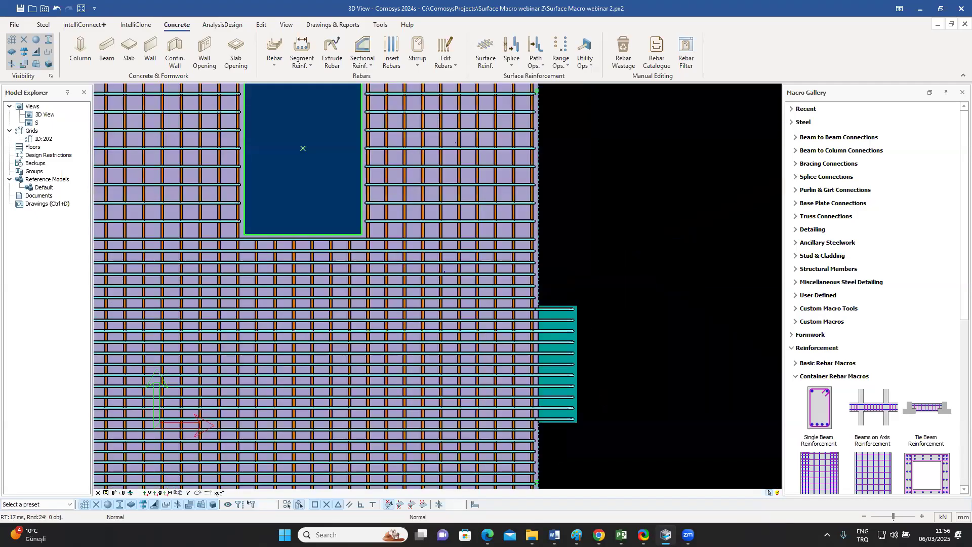
pyautogui.moveTo(615, 381); pyautogui.dragTo(600, 377, button='middle')
pyautogui.moveTo(550, 283); pyautogui.dragTo(624, 381, button='middle')
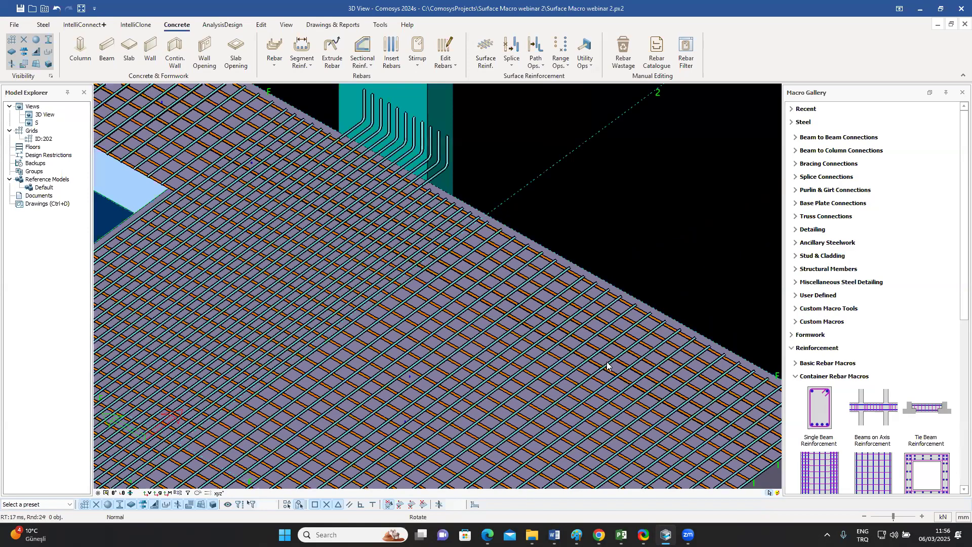
pyautogui.scroll(-2, 607, 364)
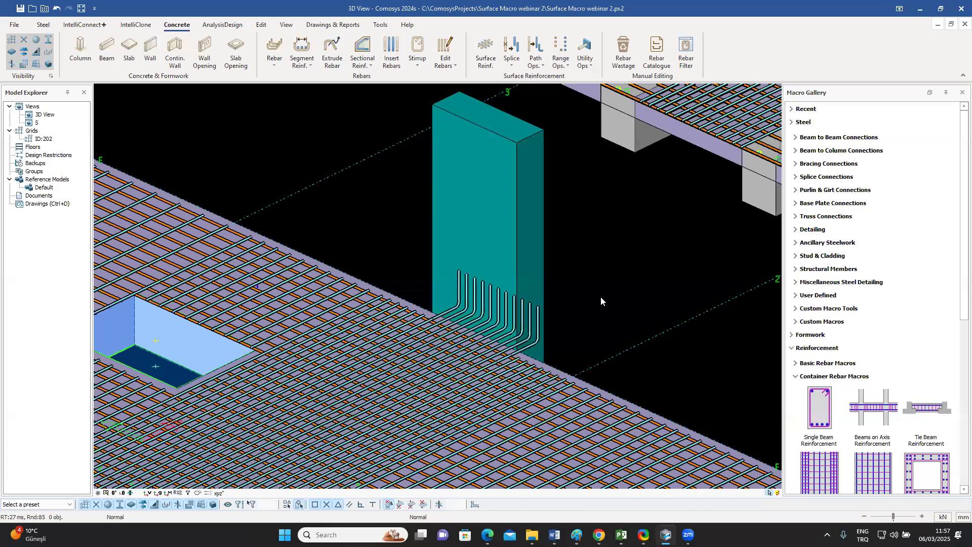
pyautogui.scroll(5, 560, 338)
pyautogui.scroll(4, 577, 324)
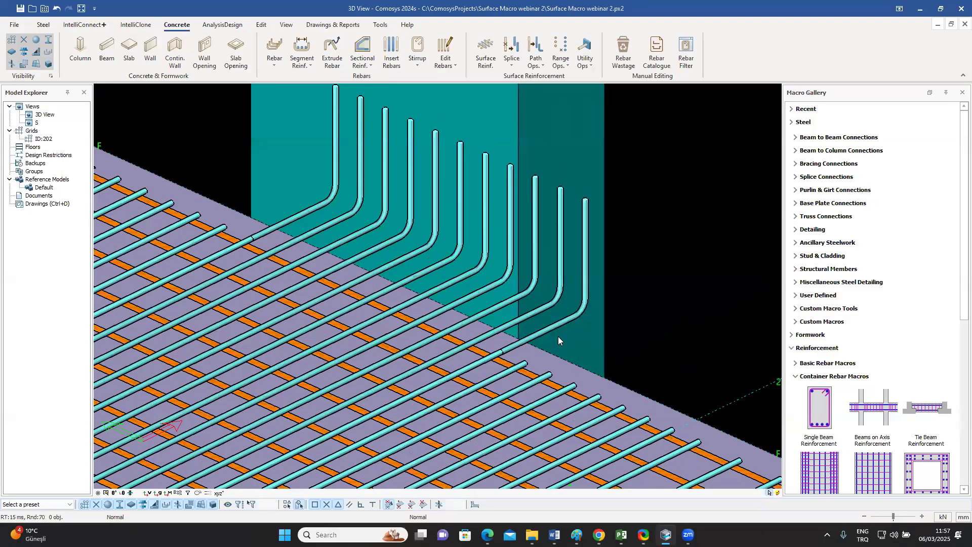
pyautogui.doubleClick(526, 383)
pyautogui.moveTo(478, 200); pyautogui.dragTo(725, 182)
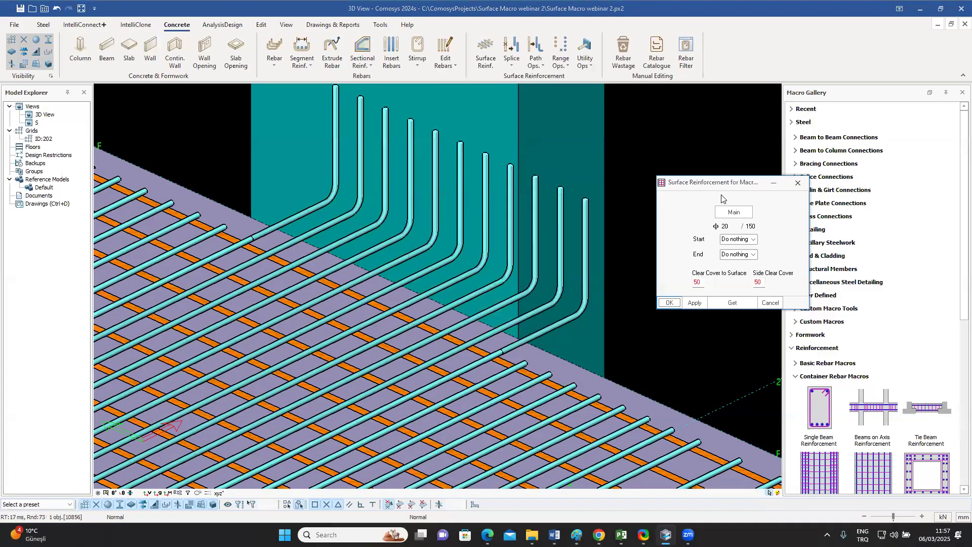
pyautogui.click(729, 227)
pyautogui.click(737, 228)
pyautogui.moveTo(736, 260); pyautogui.dragTo(736, 274)
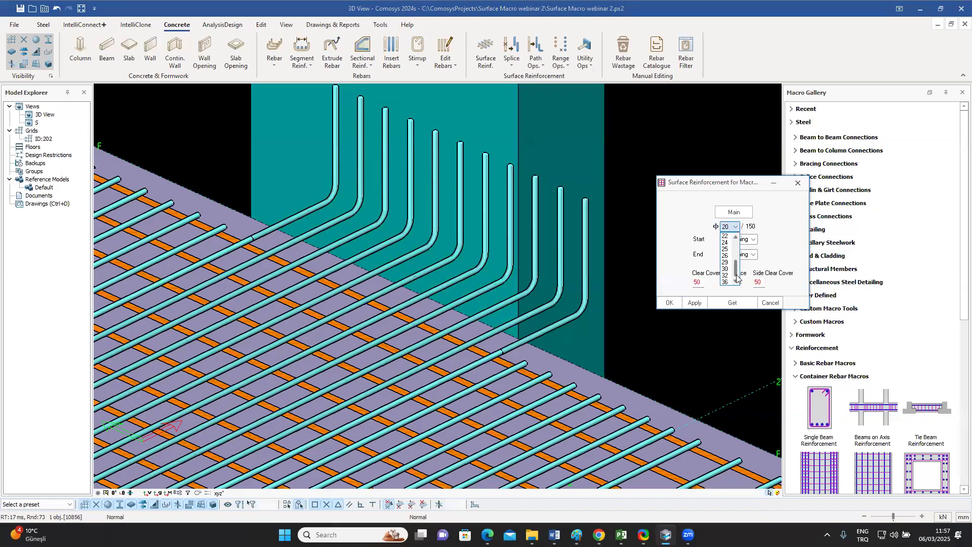
pyautogui.click(725, 282)
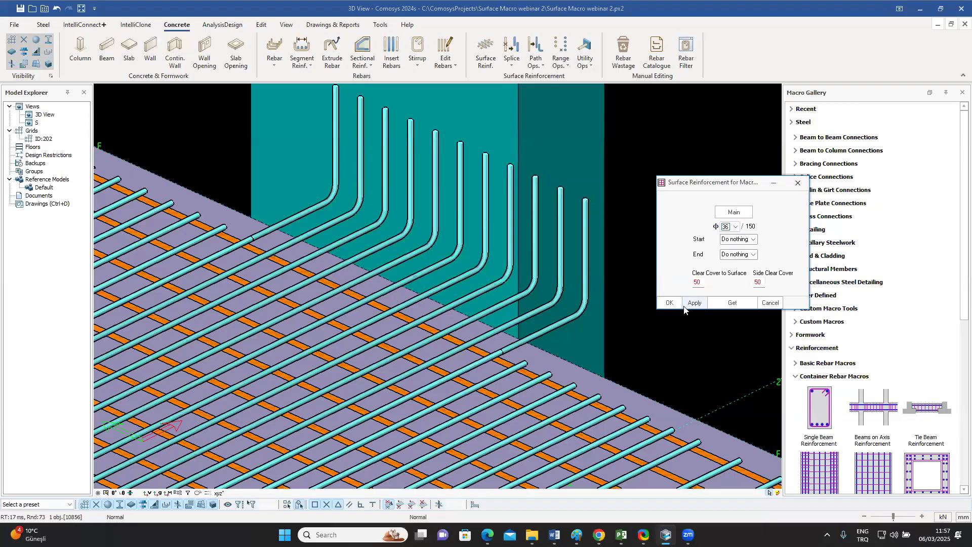
pyautogui.click(669, 303)
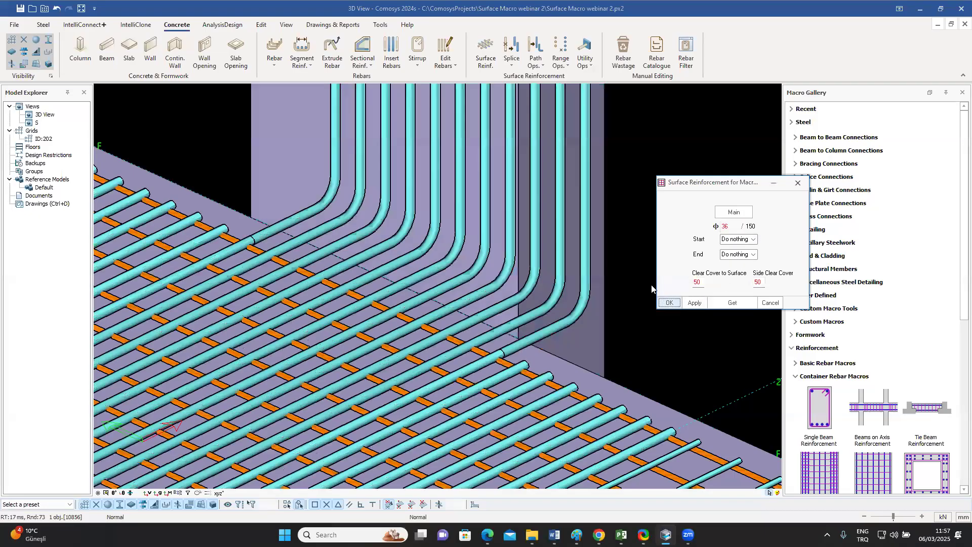
# - Examine the column's embedded bars across the whole slab and the surface rebar group running beside the slab opening in 3D
pyautogui.scroll(-3, 506, 229)
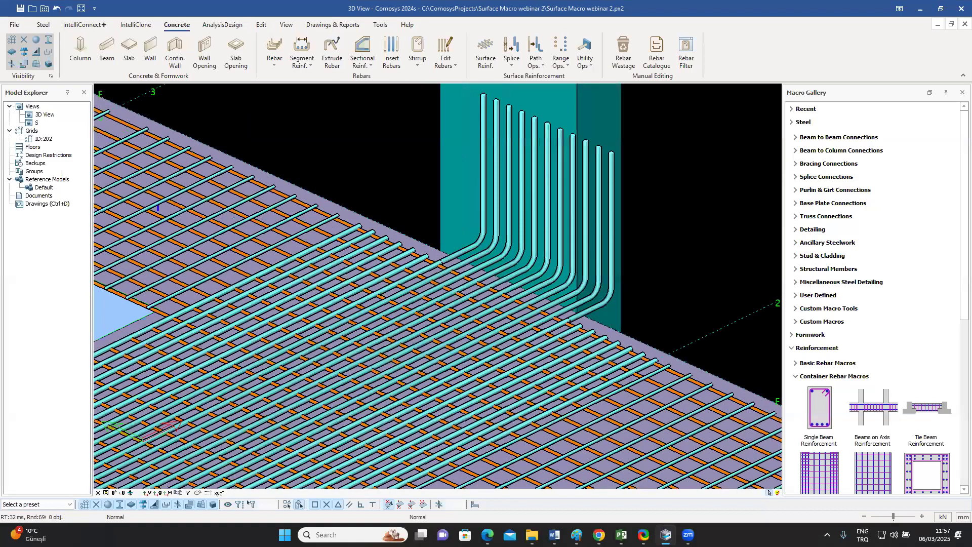
pyautogui.scroll(-2, 583, 198)
pyautogui.moveTo(660, 323); pyautogui.dragTo(661, 324, button='middle')
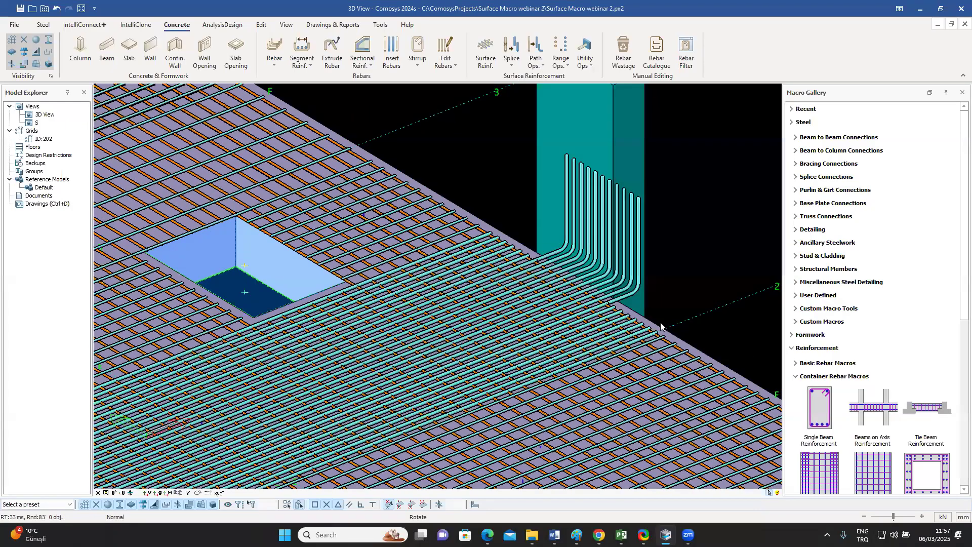
pyautogui.keyDown('ctrl'); pyautogui.moveTo(600, 298); pyautogui.dragTo(549, 279, button='middle'); pyautogui.keyUp('ctrl')
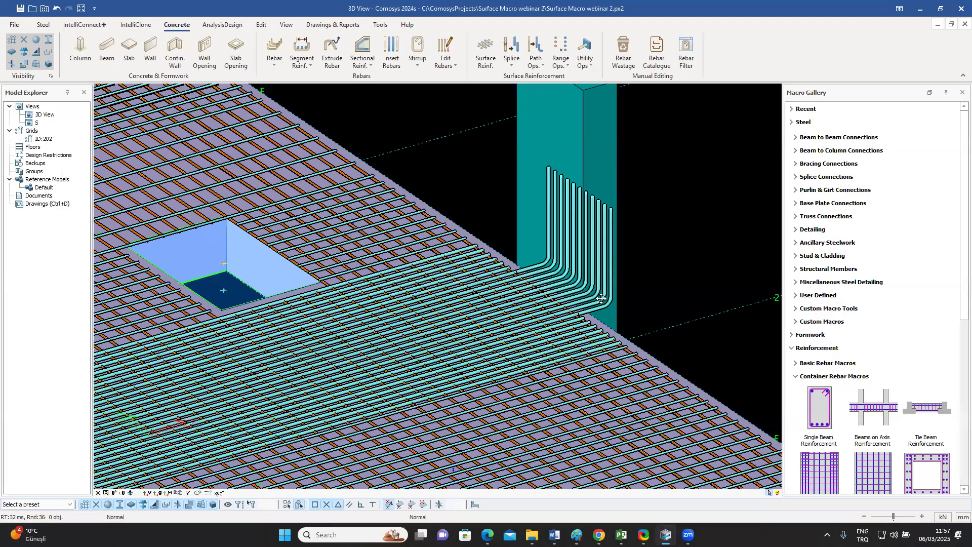
pyautogui.scroll(-2, 574, 299)
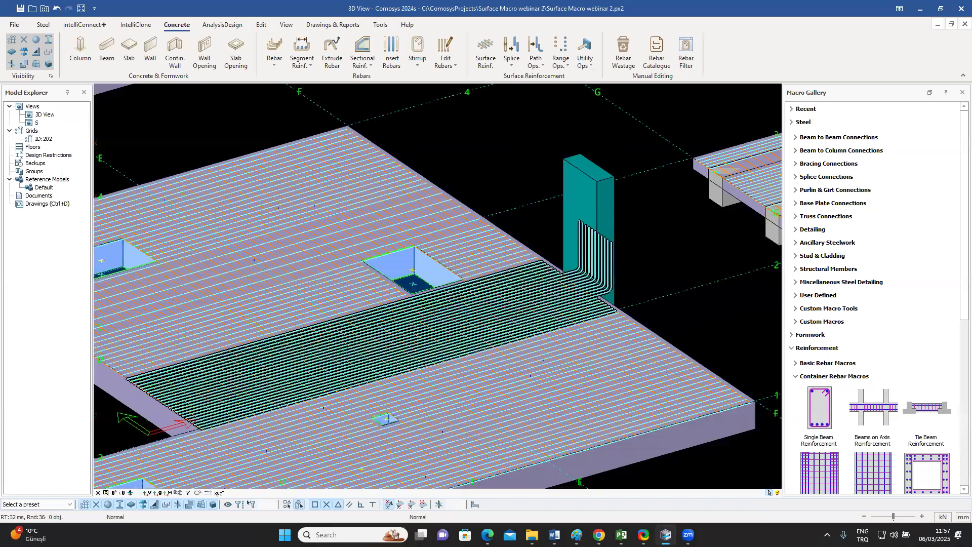
pyautogui.scroll(-2, 561, 319)
pyautogui.scroll(-2, 576, 293)
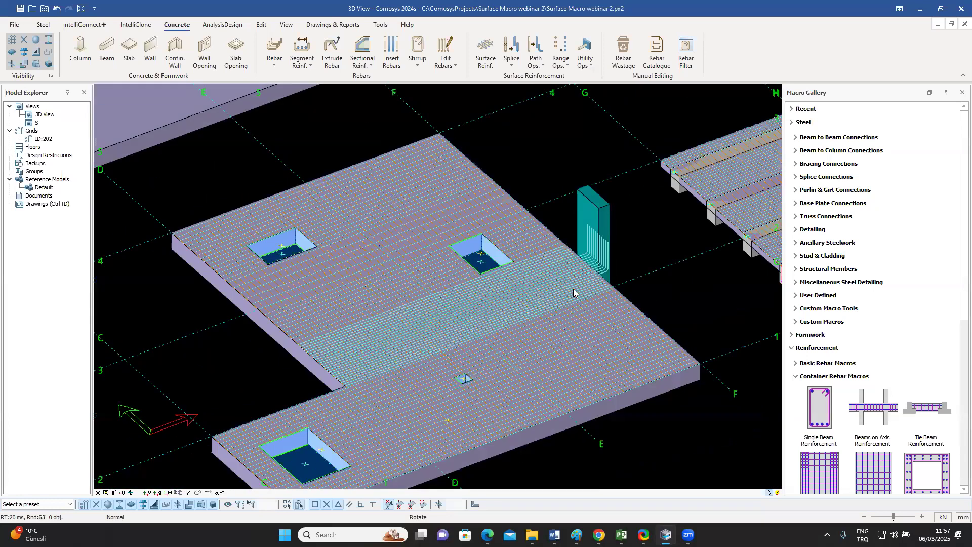
pyautogui.moveTo(451, 354); pyautogui.dragTo(470, 330, button='middle')
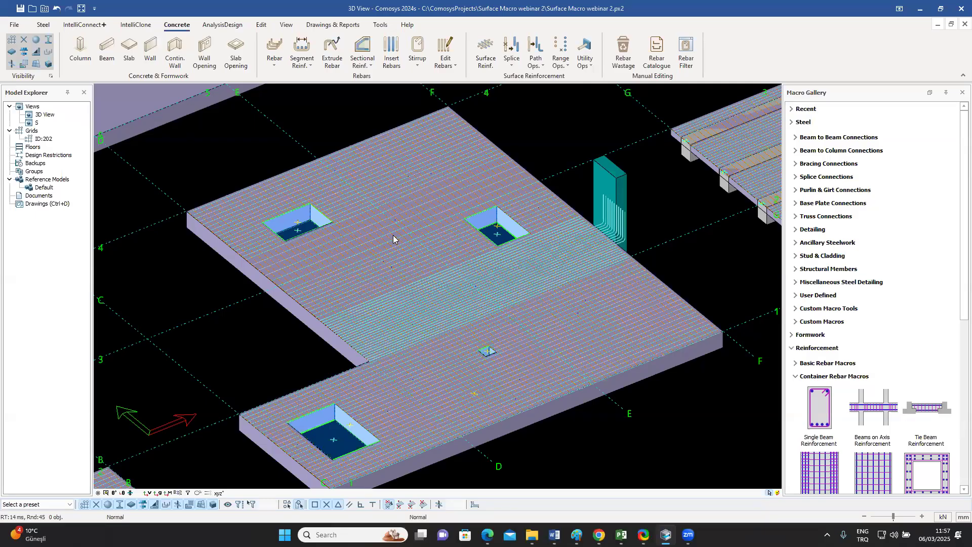
pyautogui.moveTo(436, 247); pyautogui.dragTo(453, 245, button='middle')
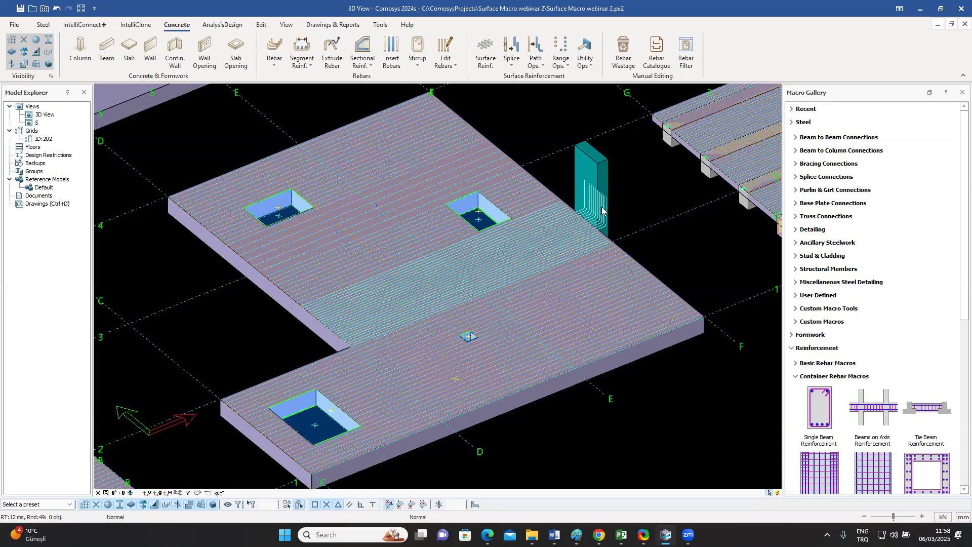
pyautogui.moveTo(498, 234); pyautogui.dragTo(339, 254, button='middle')
pyautogui.scroll(2, 354, 239)
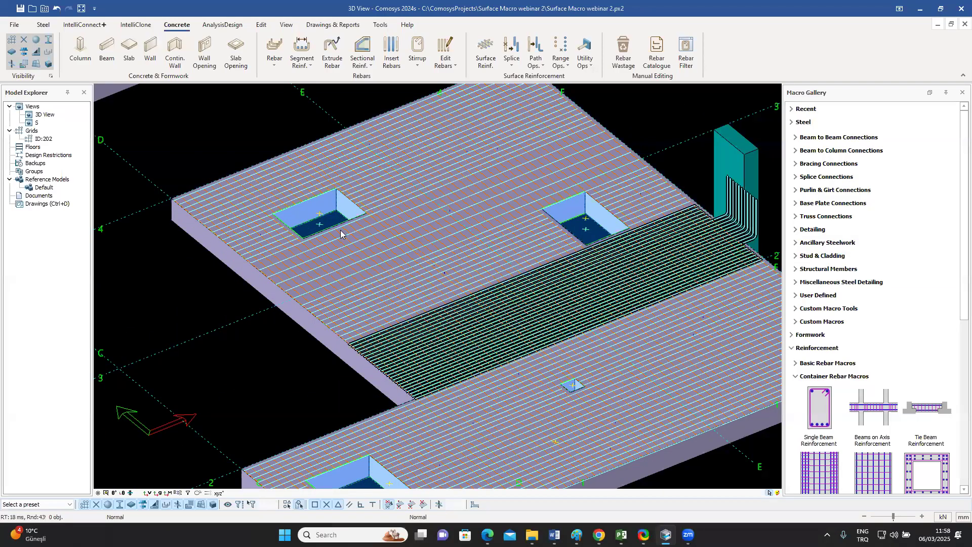
pyautogui.scroll(1, 339, 235)
pyautogui.scroll(2, 428, 211)
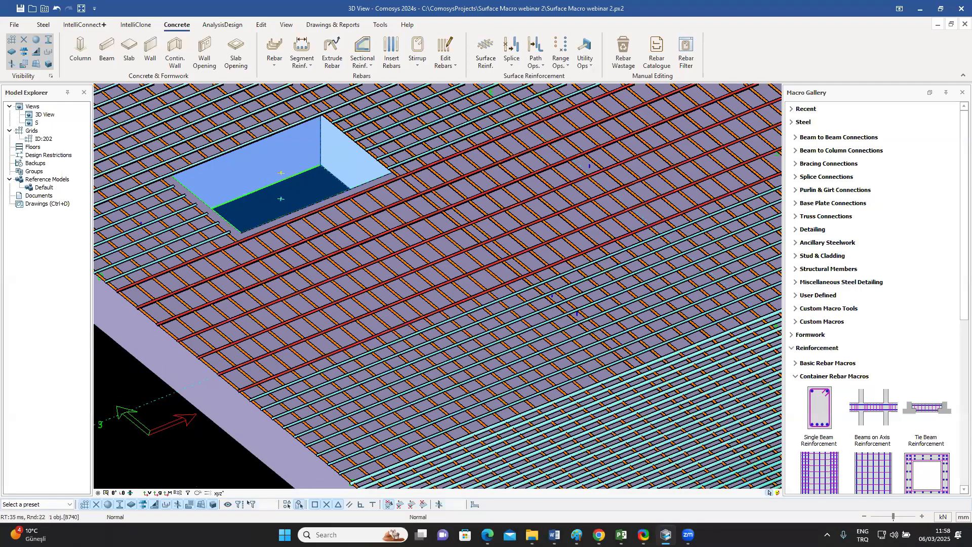
pyautogui.moveTo(478, 193); pyautogui.dragTo(496, 196, button='middle')
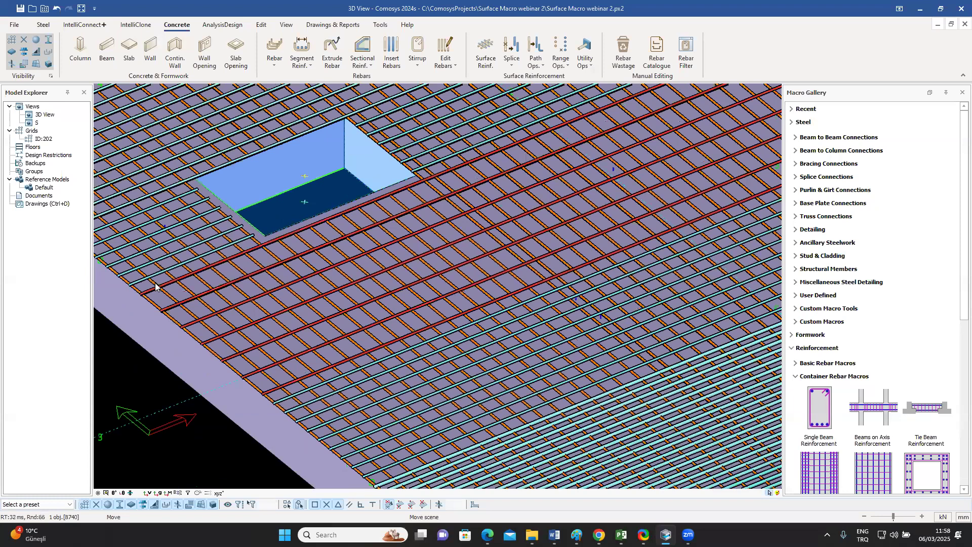
pyautogui.click(539, 66)
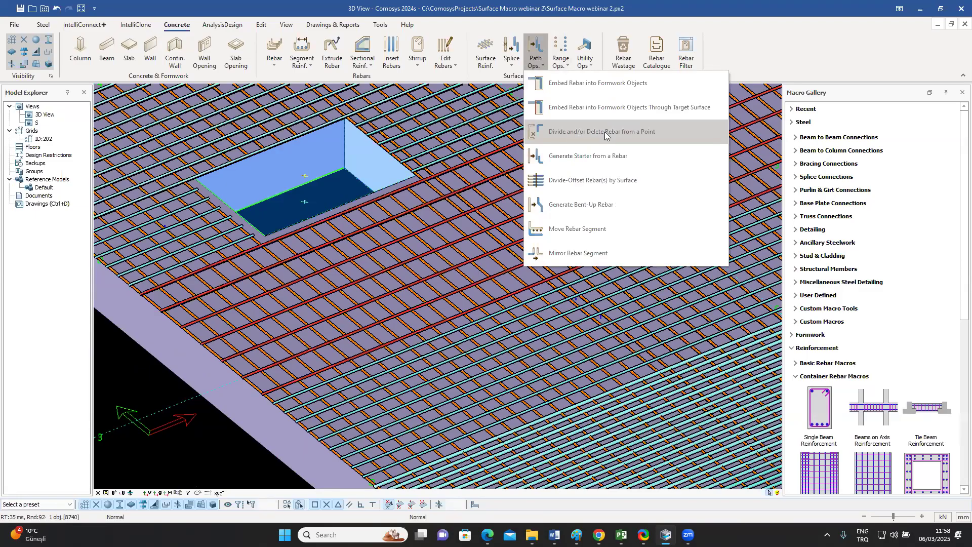
pyautogui.press('Escape')
pyautogui.press('Escape')
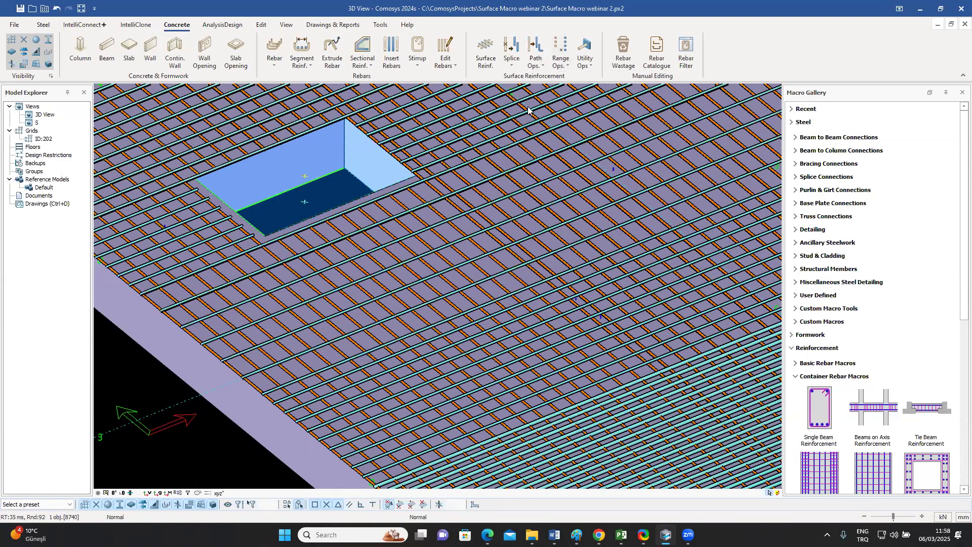
# - Cut the surface rebar group beside the opening at the opening's corner with Divide and/or Delete Rebar, using option d and keeping the slab-edge side
pyautogui.click(536, 66)
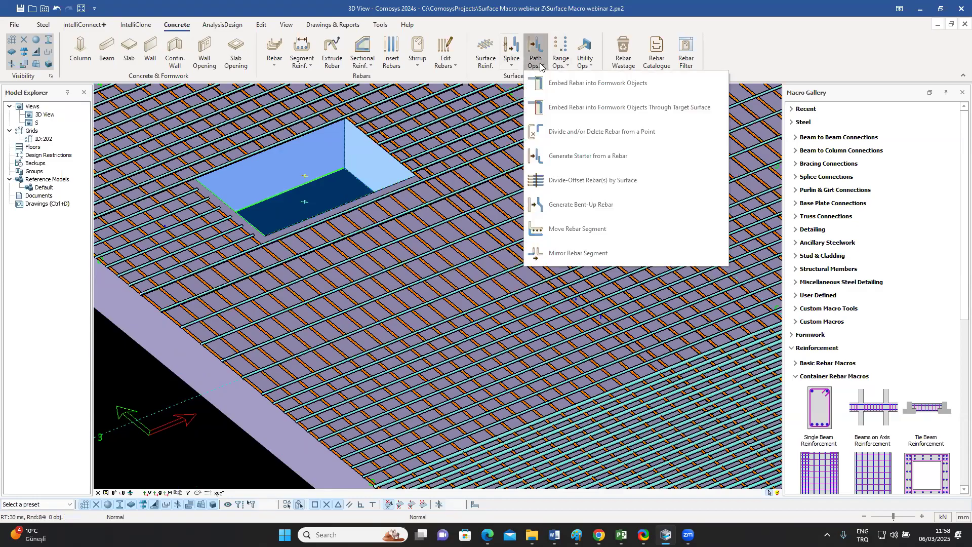
pyautogui.click(573, 131)
pyautogui.scroll(2, 378, 223)
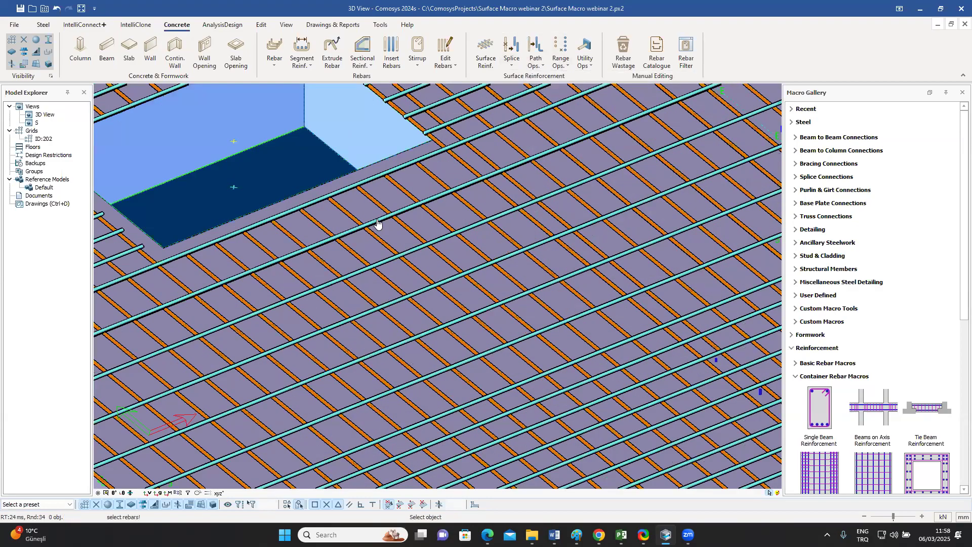
pyautogui.click(378, 223)
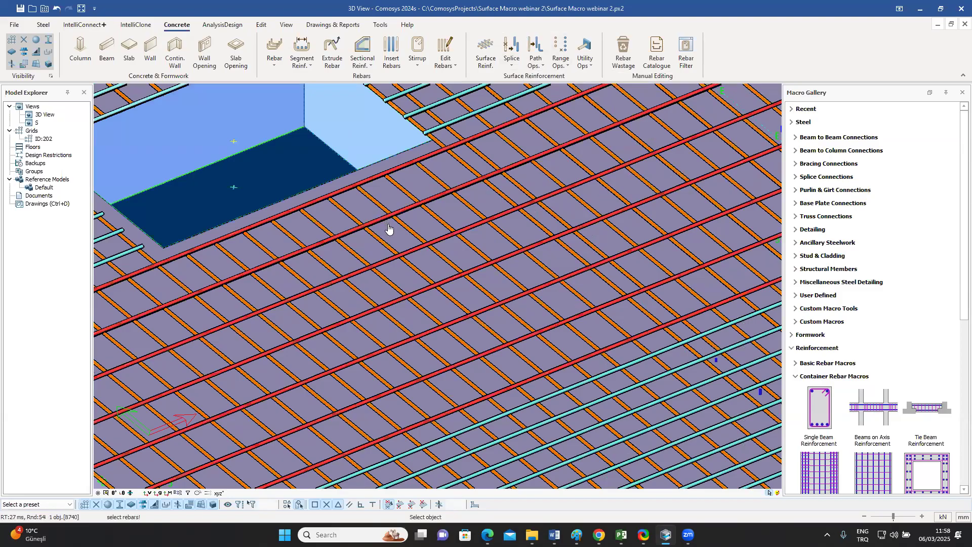
pyautogui.rightClick(388, 228)
pyautogui.scroll(-2, 444, 195)
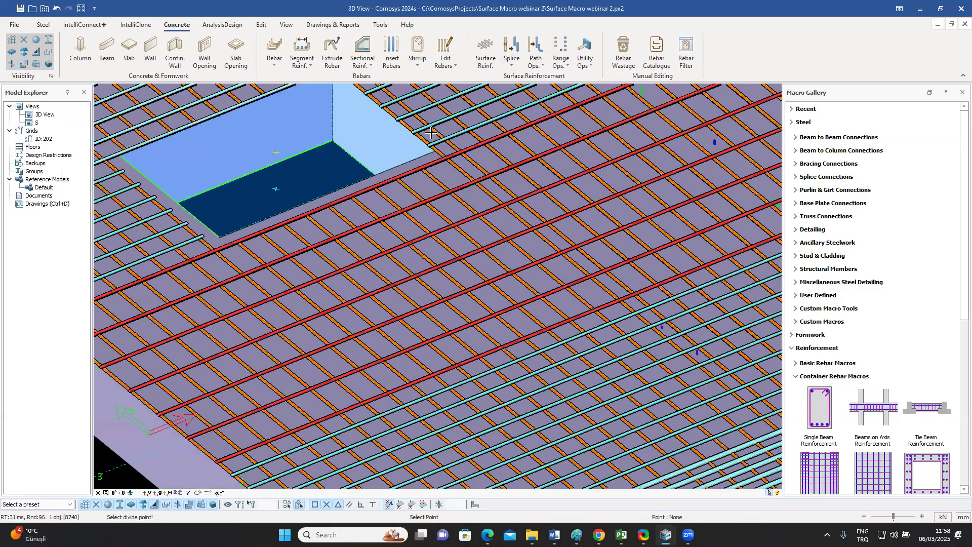
pyautogui.scroll(1, 427, 135)
pyautogui.scroll(2, 427, 136)
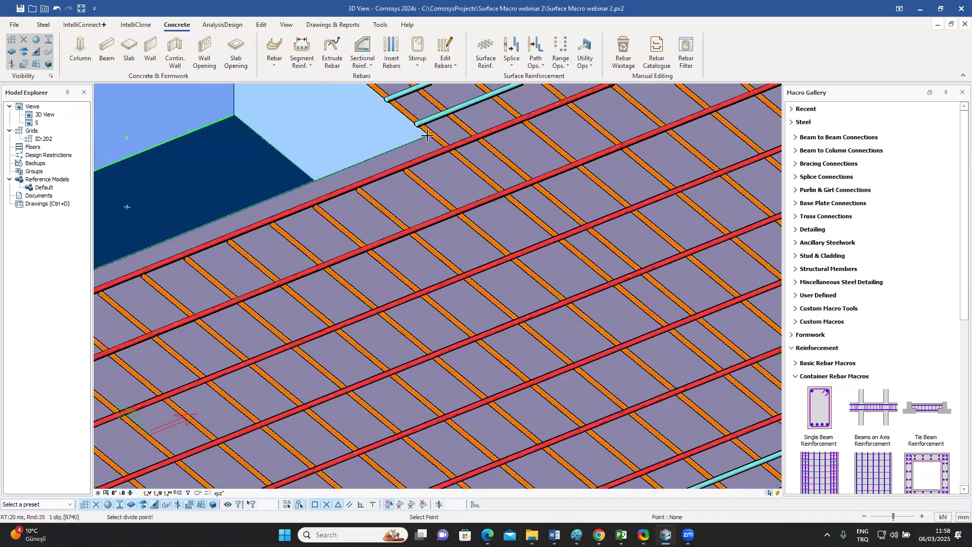
pyautogui.click(426, 136)
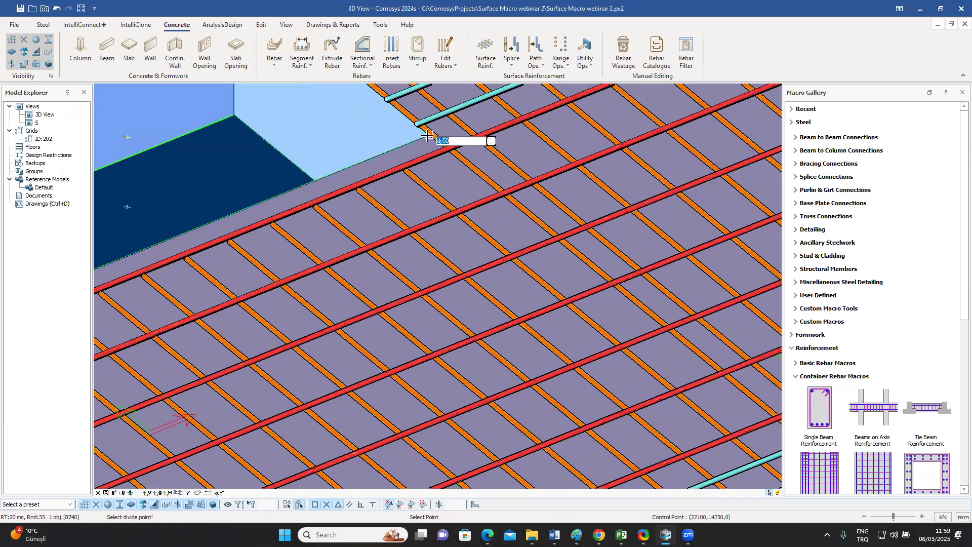
pyautogui.write('d')
pyautogui.press('Return')
pyautogui.scroll(-2, 509, 187)
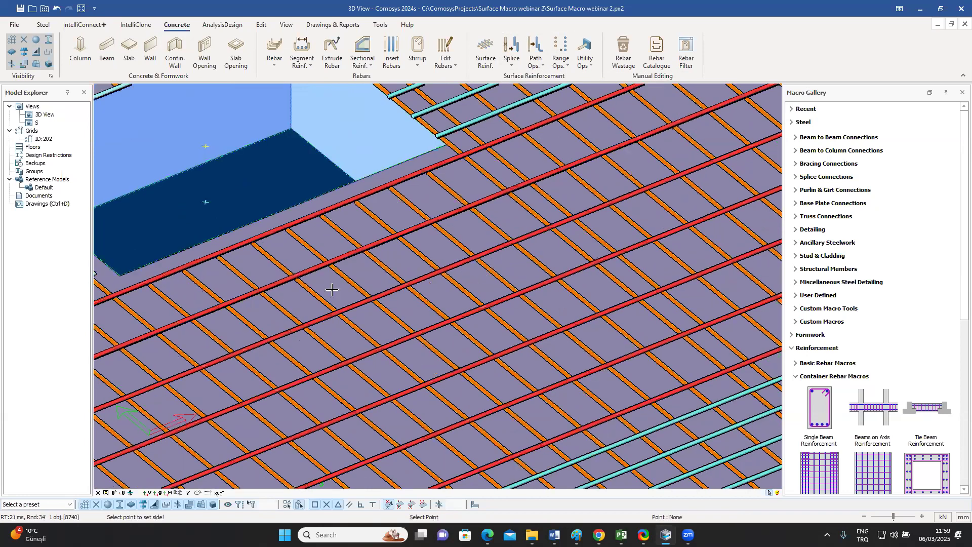
pyautogui.scroll(-1, 170, 323)
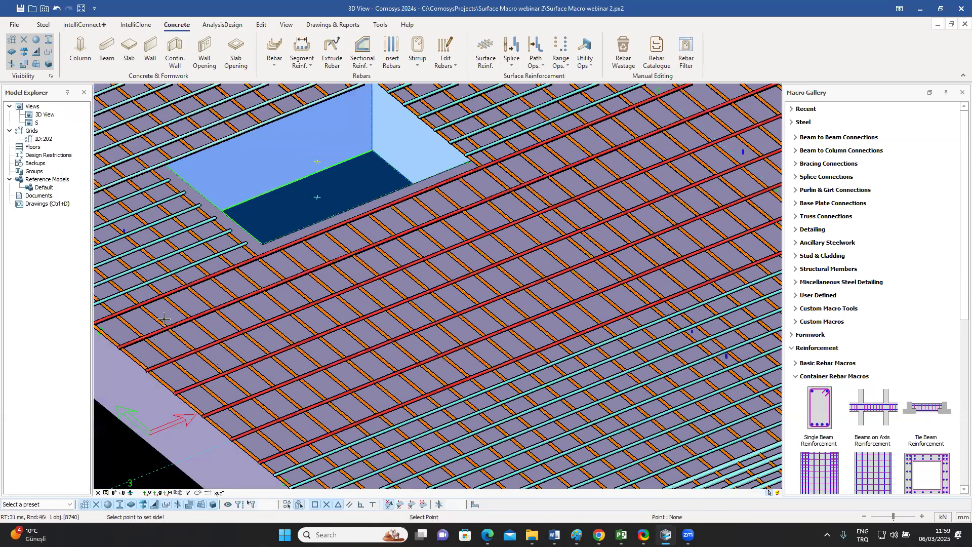
pyautogui.scroll(-1, 164, 319)
pyautogui.click(165, 324)
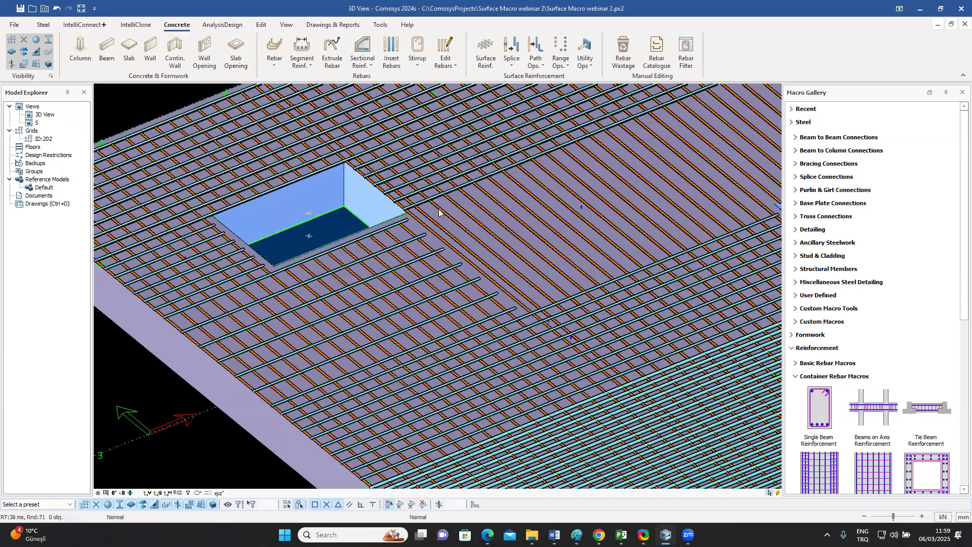
# - Set the spacing of the shortened surface rebar group beside the opening to 250
pyautogui.moveTo(457, 282); pyautogui.dragTo(429, 290, button='middle')
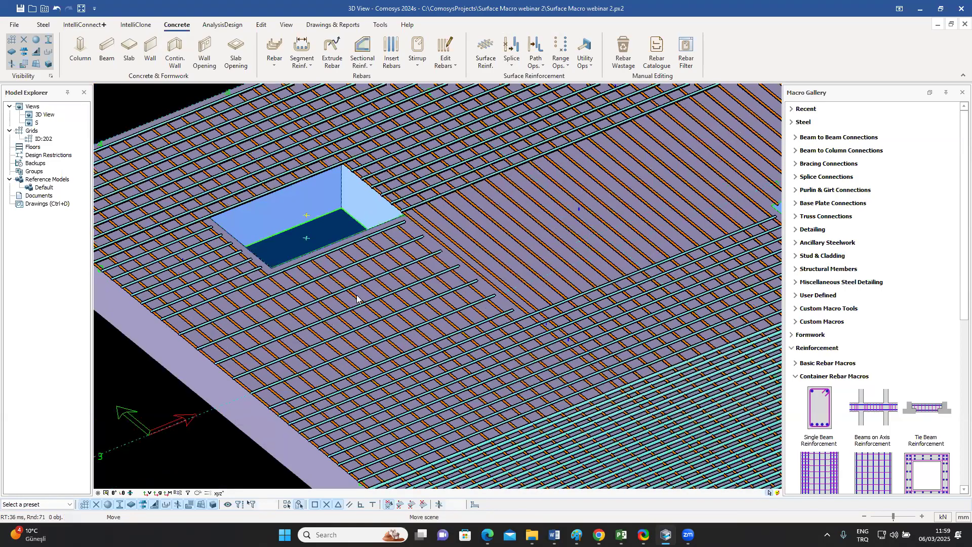
pyautogui.moveTo(759, 194); pyautogui.dragTo(587, 269, button='middle')
pyautogui.scroll(-2, 470, 292)
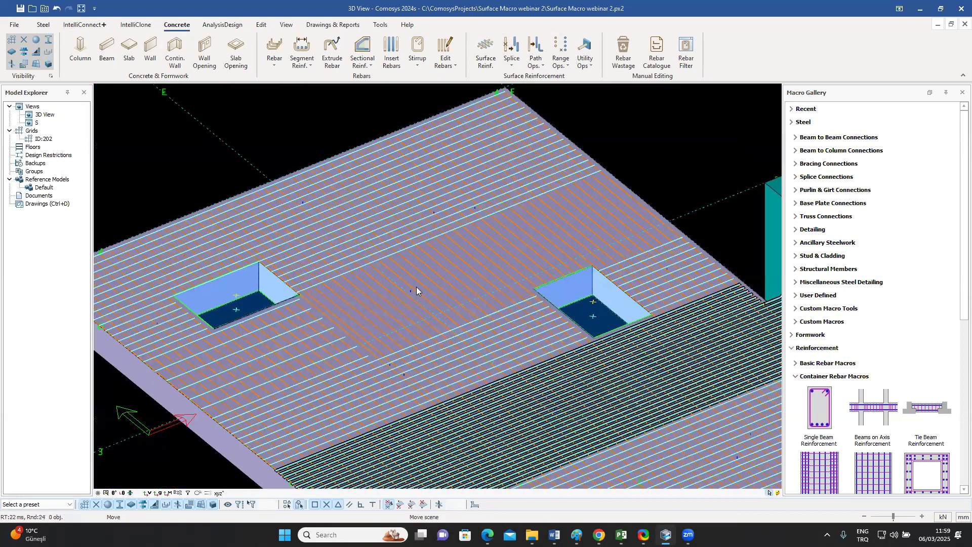
pyautogui.moveTo(391, 277); pyautogui.dragTo(424, 268, button='middle')
pyautogui.scroll(4, 416, 263)
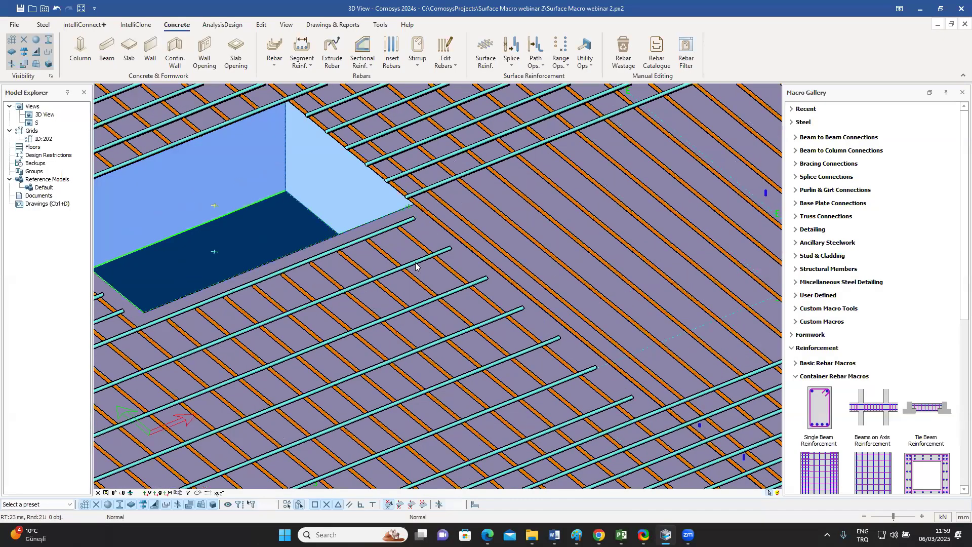
pyautogui.click(415, 263)
pyautogui.scroll(-2, 415, 263)
pyautogui.doubleClick(415, 265)
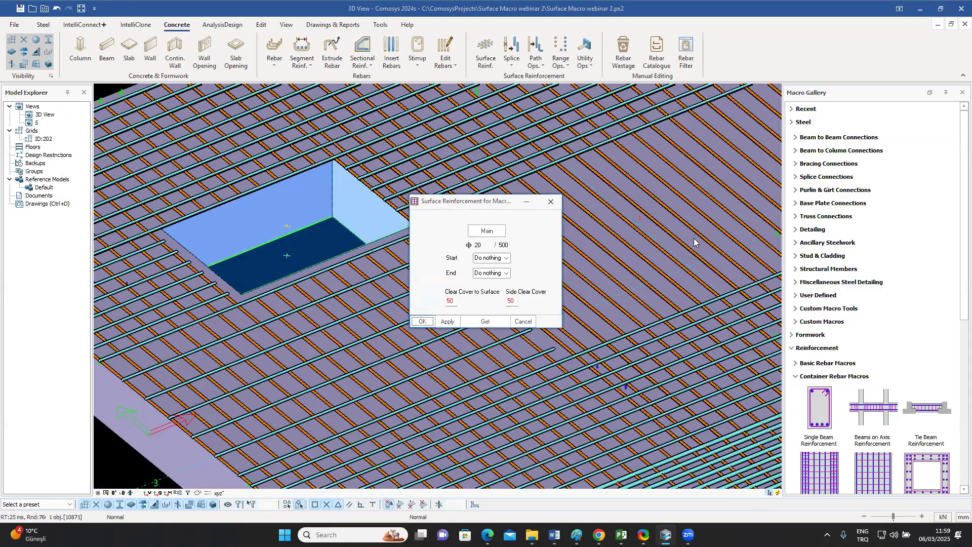
pyautogui.moveTo(469, 201); pyautogui.dragTo(655, 182)
pyautogui.moveTo(685, 226); pyautogui.dragTo(718, 229)
pyautogui.write('2')
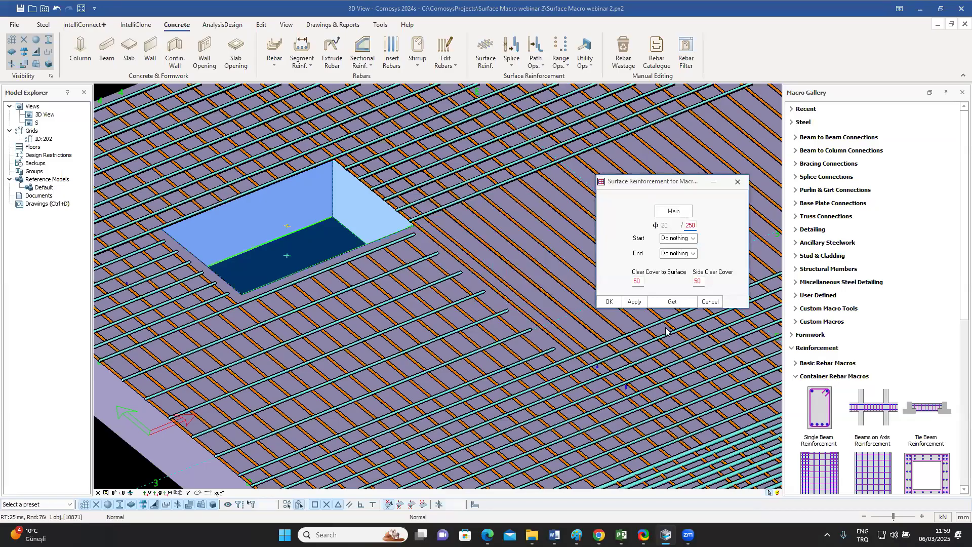
pyautogui.click(610, 301)
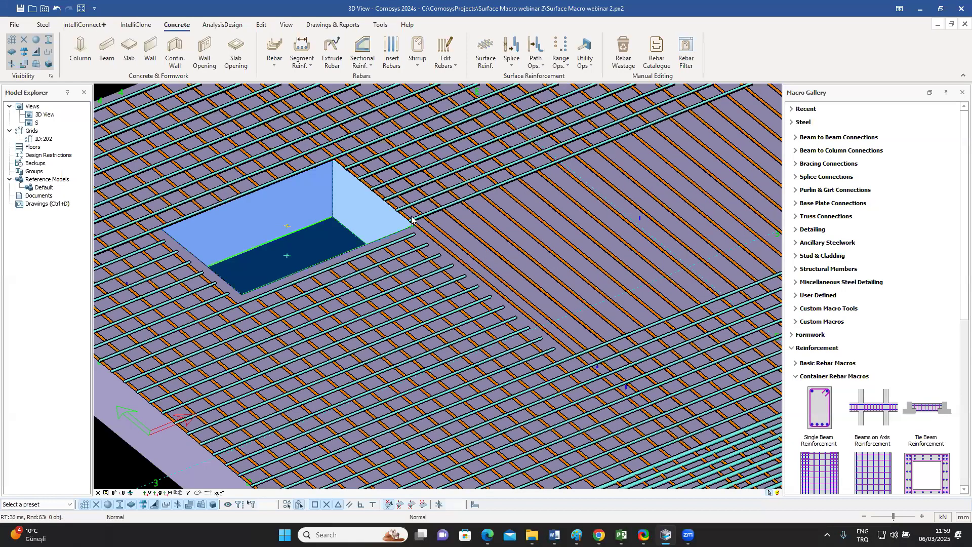
# - Change the draw type of the slab to wireframe at the corner near the large opening, at grid axes C and 2
pyautogui.scroll(-4, 463, 272)
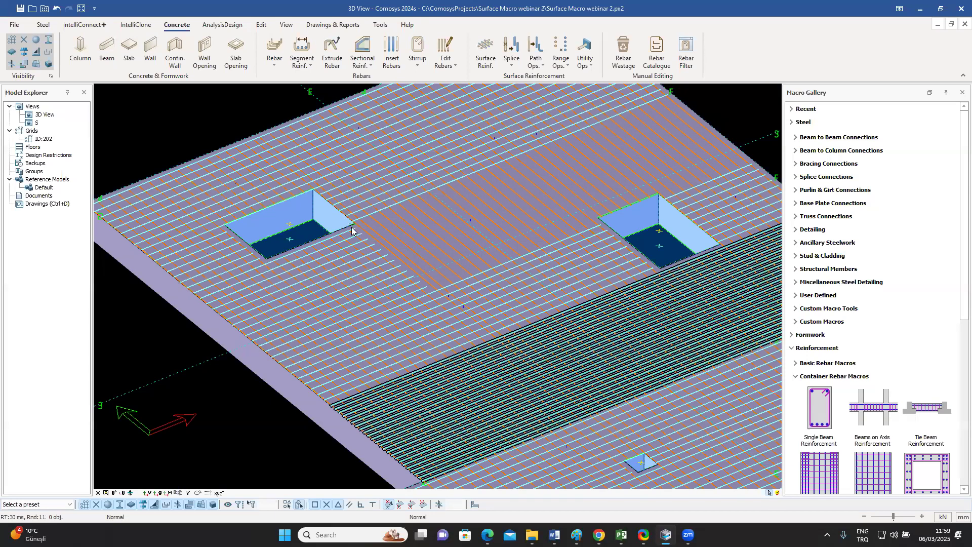
pyautogui.scroll(3, 352, 227)
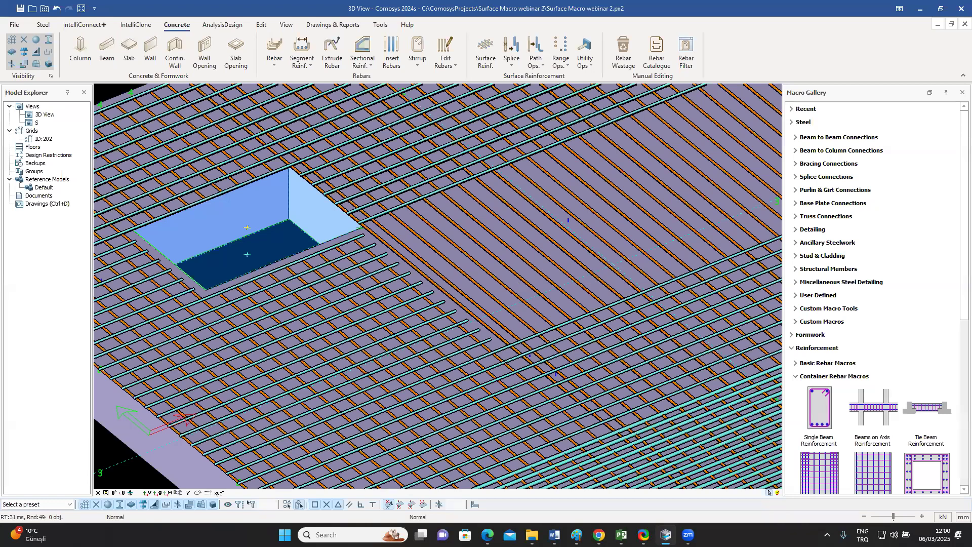
pyautogui.scroll(-5, 503, 315)
pyautogui.moveTo(498, 312); pyautogui.dragTo(277, 229, button='middle')
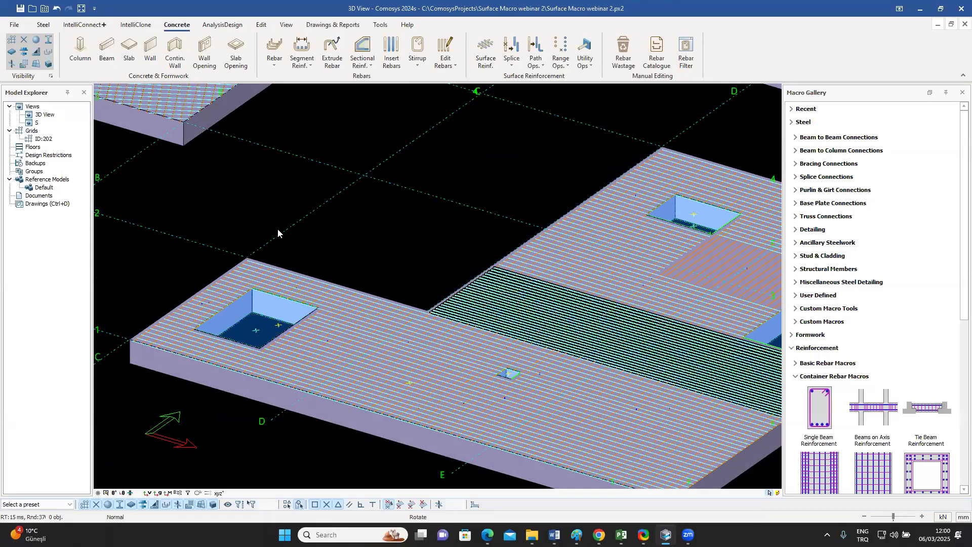
pyautogui.scroll(5, 276, 232)
pyautogui.rightClick(276, 232)
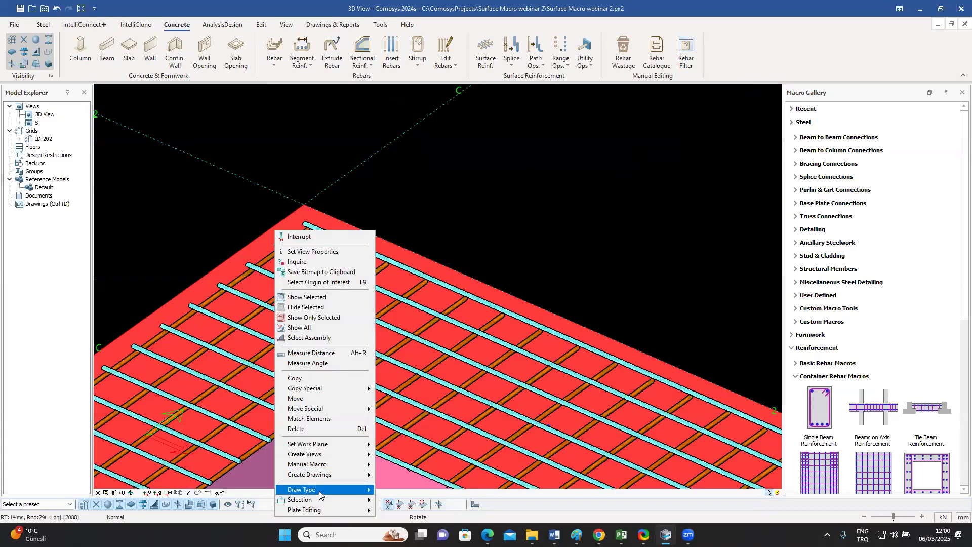
pyautogui.moveTo(321, 489)
pyautogui.click(459, 194)
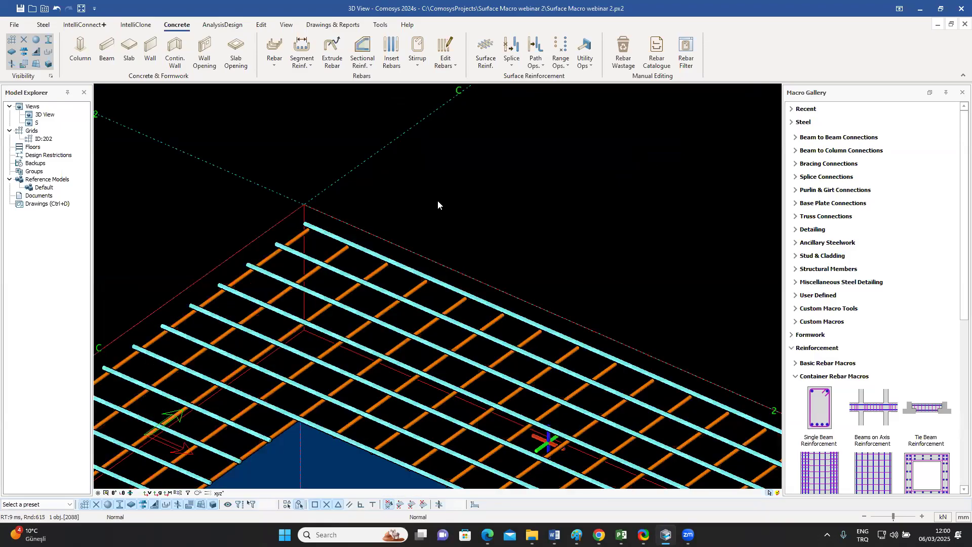
# - Examine the extent of the surface rebar group running along the slab edge past the large opening
pyautogui.click(336, 233)
pyautogui.scroll(-1, 341, 227)
pyautogui.scroll(-1, 341, 225)
pyautogui.scroll(-1, 418, 265)
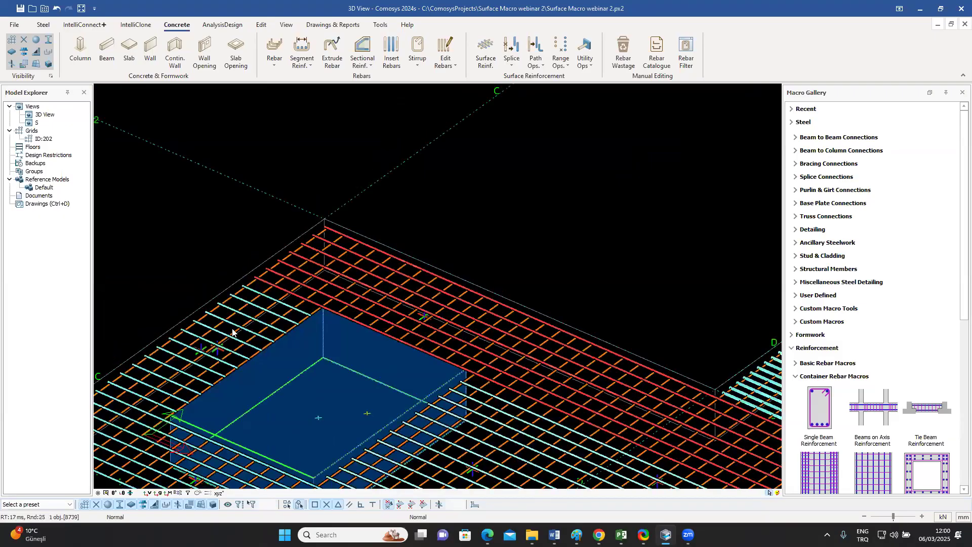
pyautogui.scroll(-2, 370, 247)
pyautogui.moveTo(371, 247); pyautogui.dragTo(287, 231, button='middle')
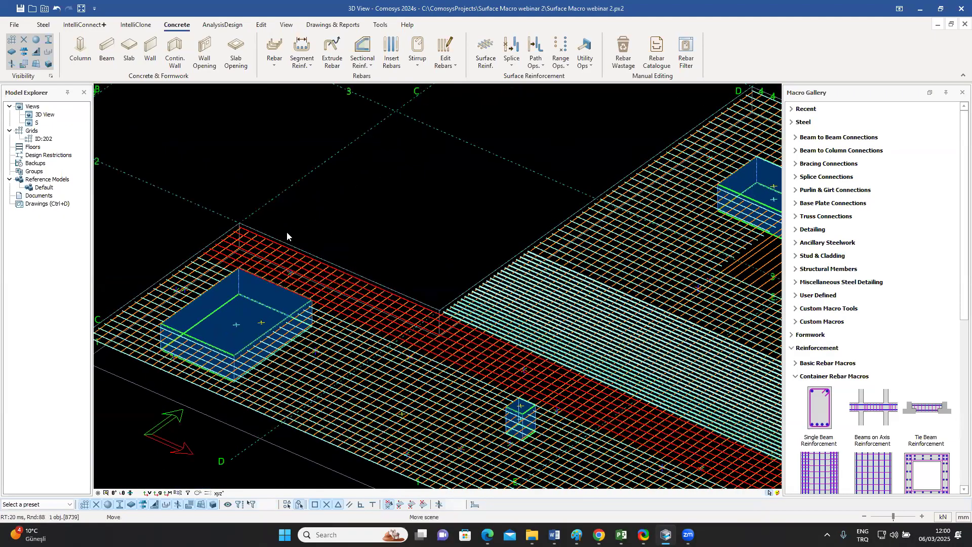
pyautogui.scroll(5, 286, 232)
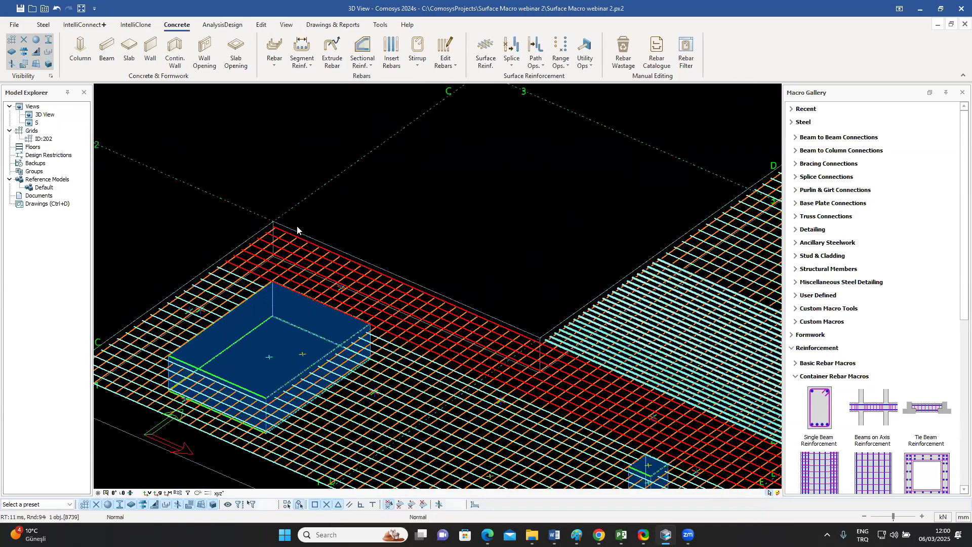
pyautogui.scroll(3, 254, 232)
pyautogui.click(455, 170)
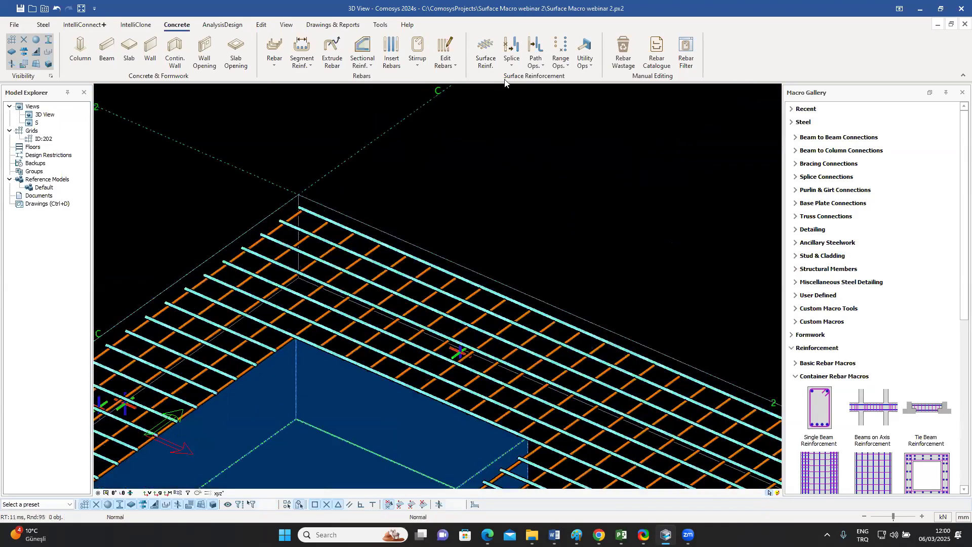
# - Put end plates at the rebar ends of the edge group at the slab corner
pyautogui.click(590, 64)
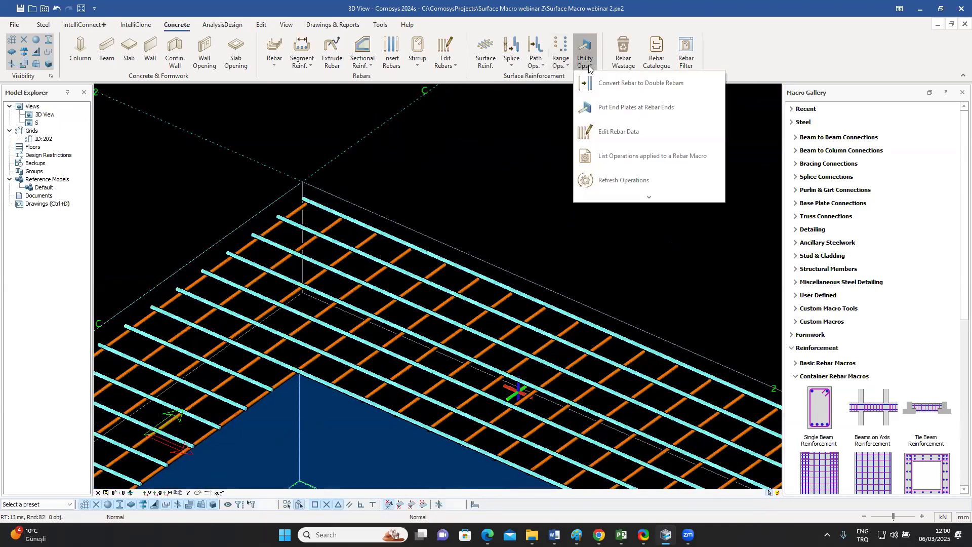
pyautogui.click(605, 107)
pyautogui.scroll(2, 312, 203)
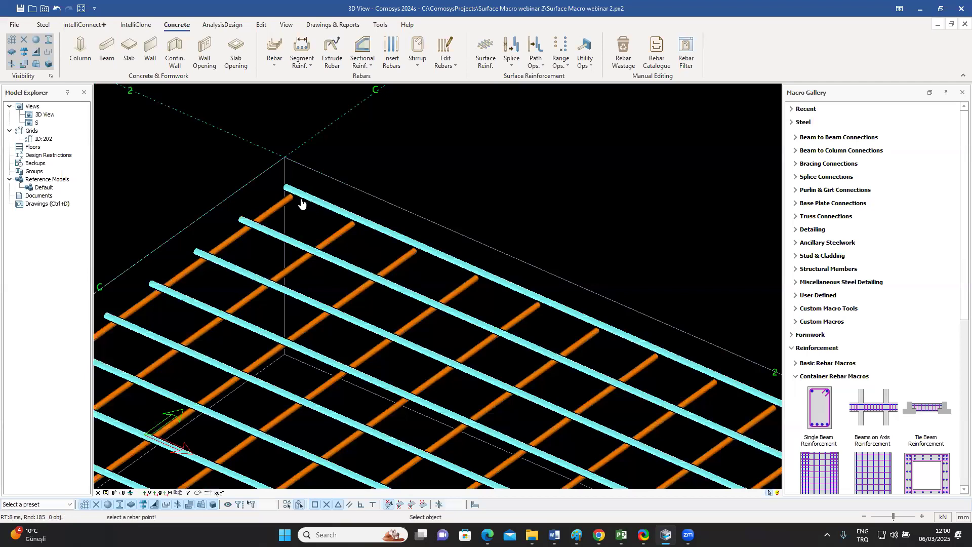
pyautogui.click(241, 219)
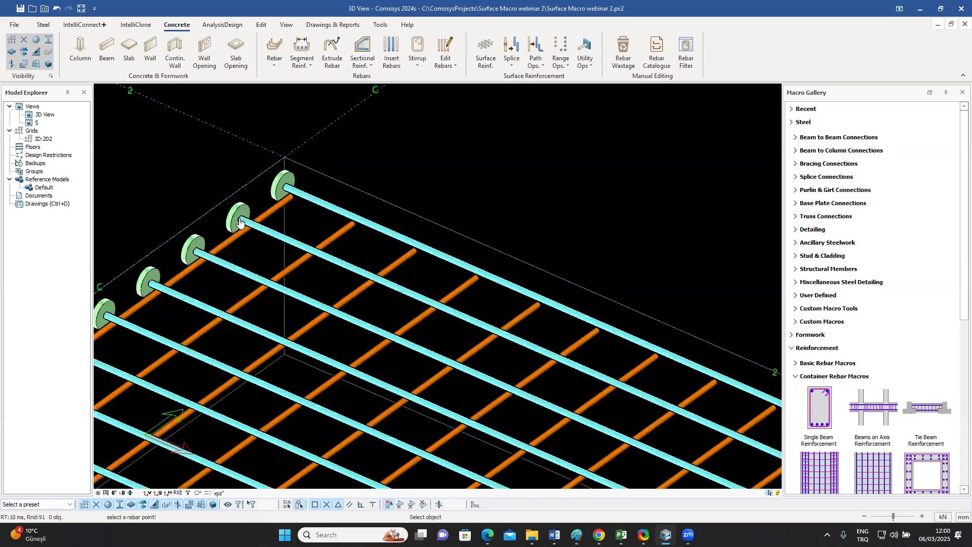
pyautogui.scroll(-2, 241, 218)
pyautogui.press('Escape')
# - Edit the Generate end plate operation listed for the edge rebar group, setting the plates' anchor type to Rectangle
pyautogui.moveTo(243, 215); pyautogui.dragTo(389, 193, button='middle')
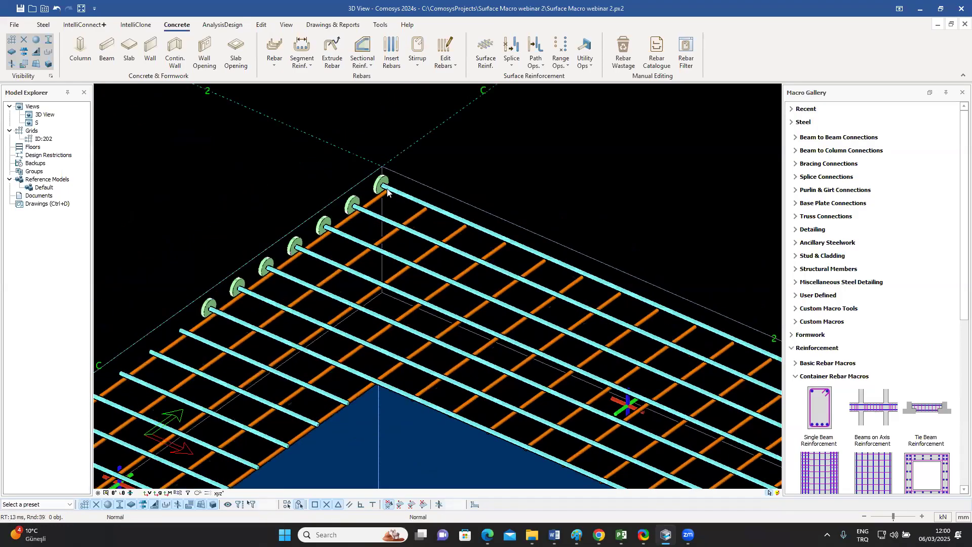
pyautogui.scroll(2, 388, 191)
pyautogui.scroll(-1, 348, 197)
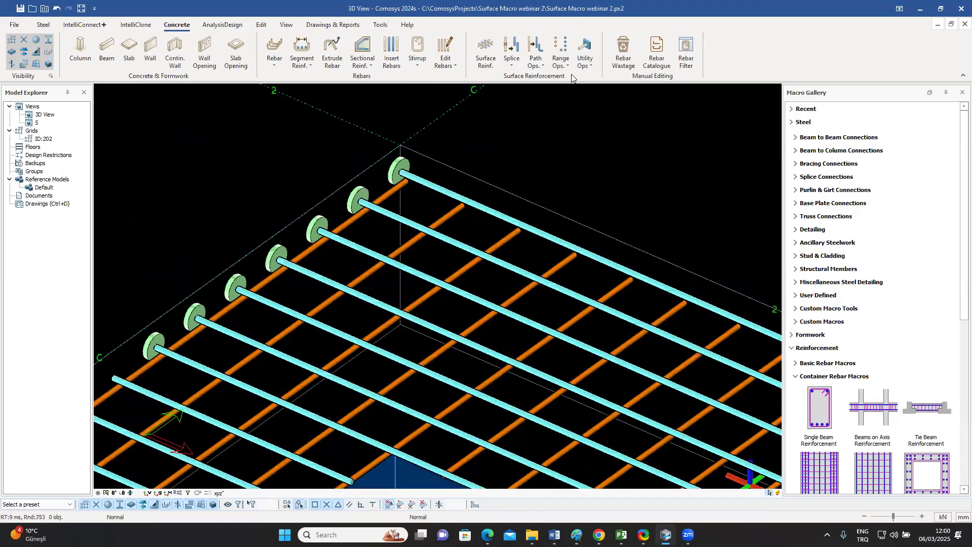
pyautogui.click(585, 51)
pyautogui.click(607, 161)
pyautogui.click(450, 194)
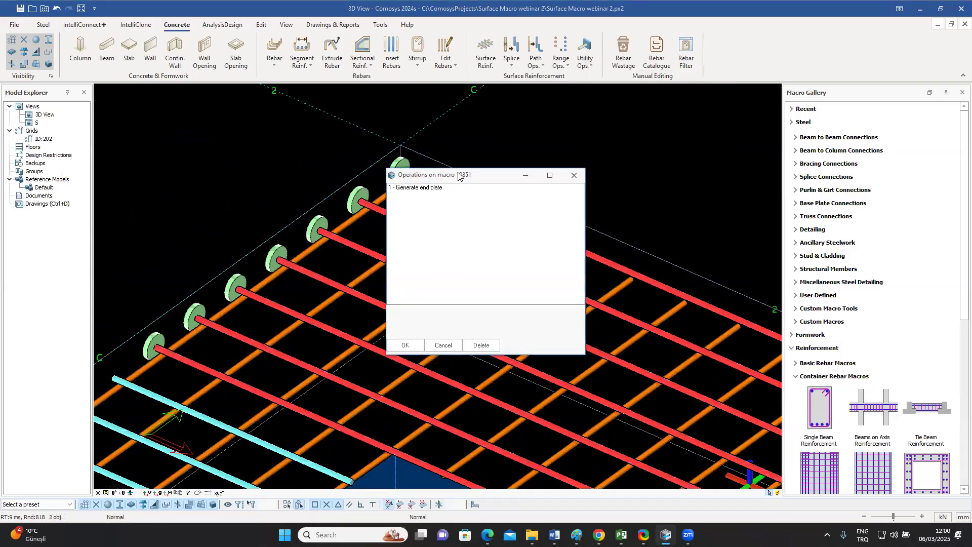
pyautogui.moveTo(460, 178); pyautogui.dragTo(670, 138)
pyautogui.doubleClick(633, 153)
pyautogui.moveTo(478, 189); pyautogui.dragTo(704, 218)
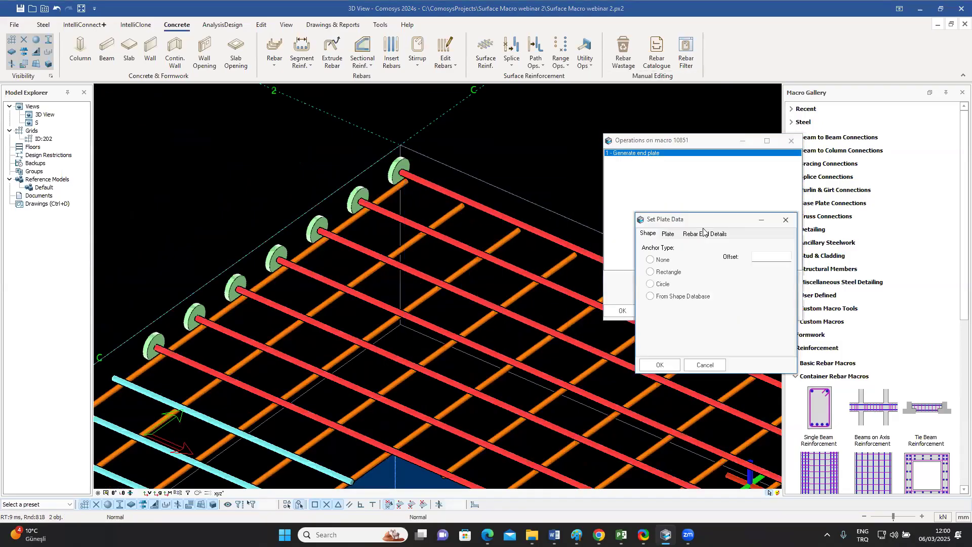
pyautogui.click(664, 272)
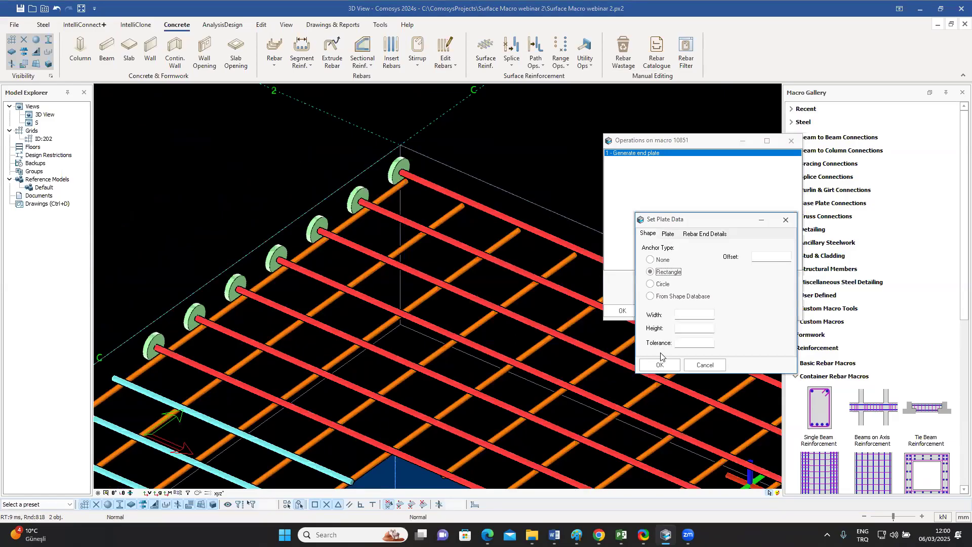
pyautogui.click(659, 364)
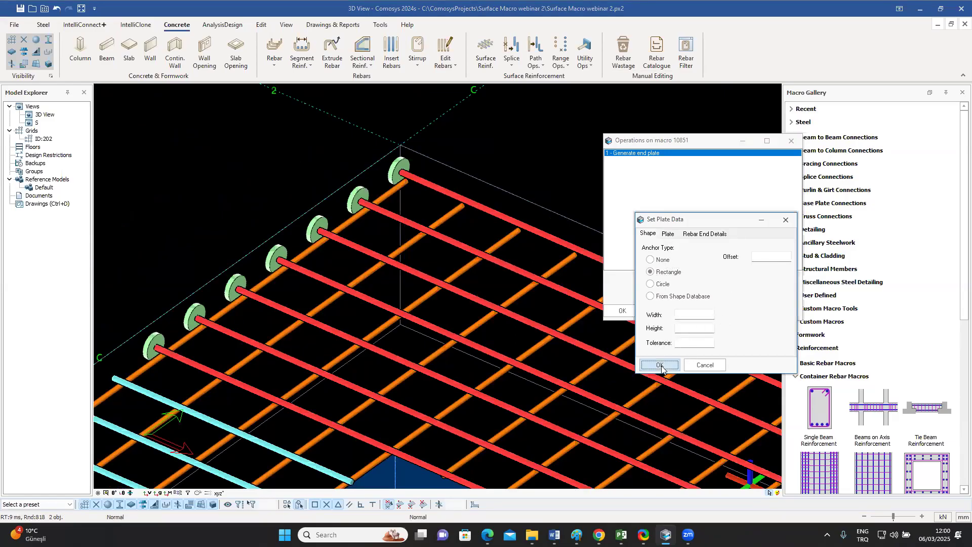
pyautogui.click(622, 312)
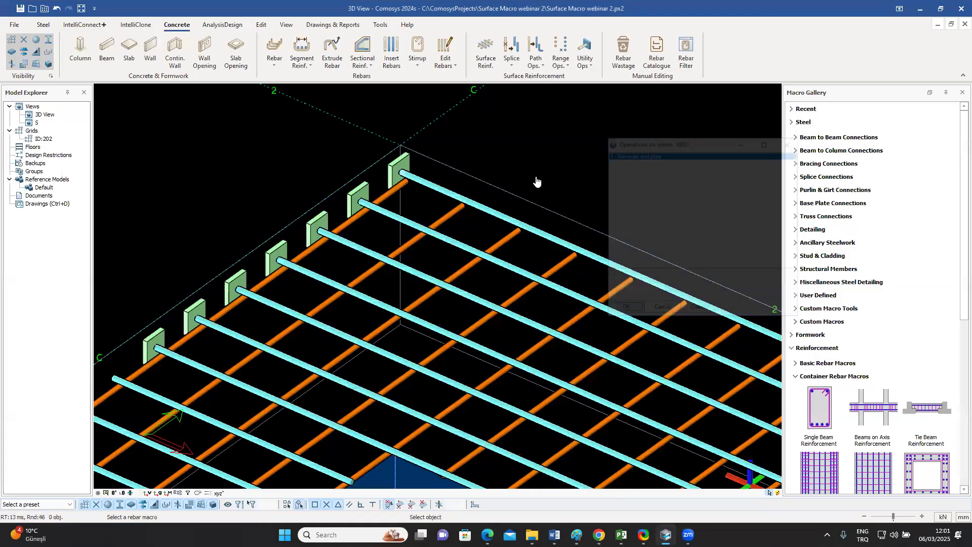
# - Set the spacing of the surface rebar group with end plates to 500
pyautogui.scroll(4, 412, 293)
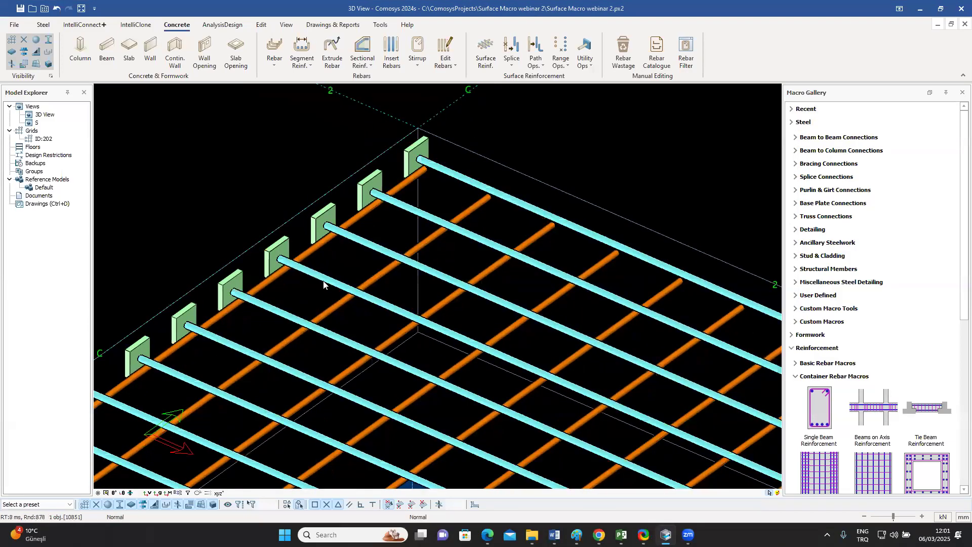
pyautogui.doubleClick(323, 281)
pyautogui.moveTo(465, 201); pyautogui.dragTo(583, 182)
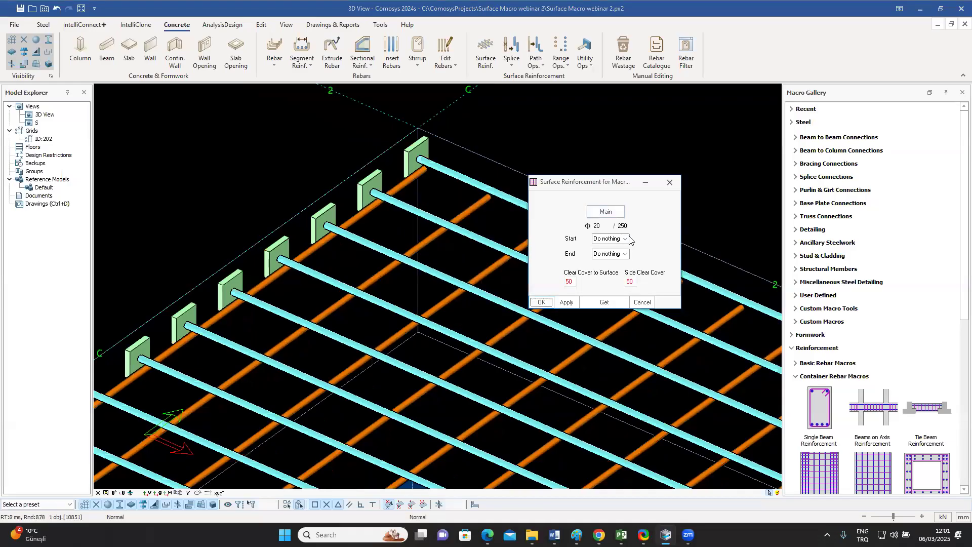
pyautogui.doubleClick(622, 226)
pyautogui.write('500')
pyautogui.click(541, 302)
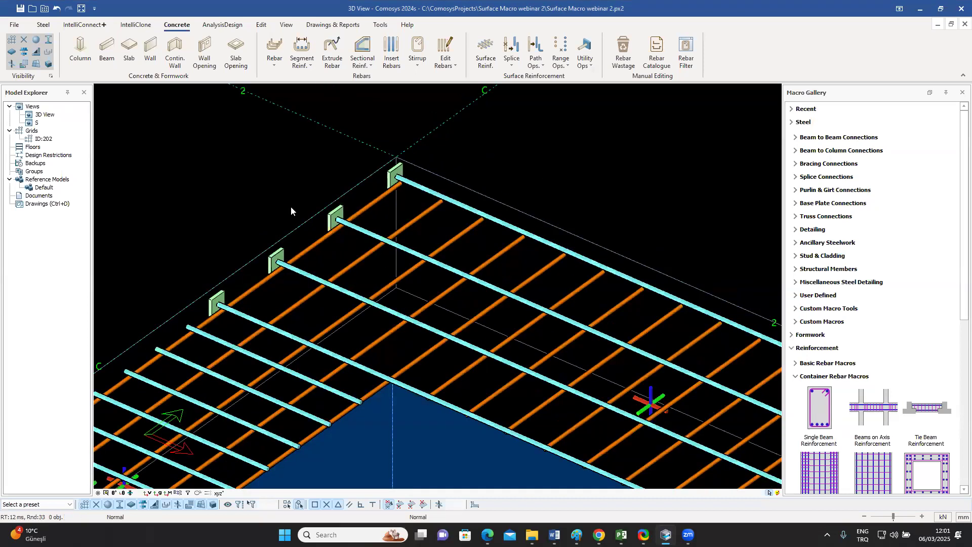
pyautogui.rightClick(276, 166)
pyautogui.click(298, 173)
# - Convert the short surface rebar group between the slab edge and the large opening to double rebars
pyautogui.scroll(-6, 358, 257)
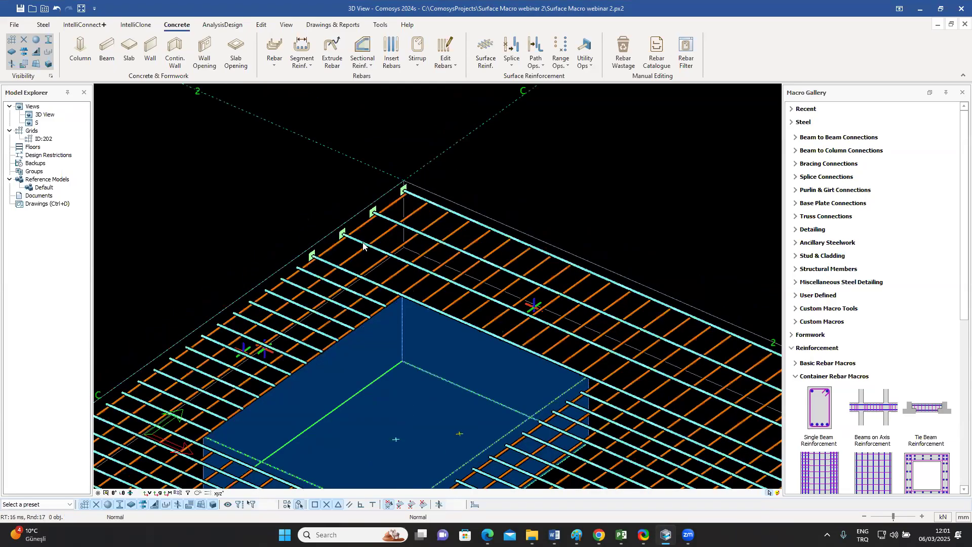
pyautogui.scroll(5, 370, 245)
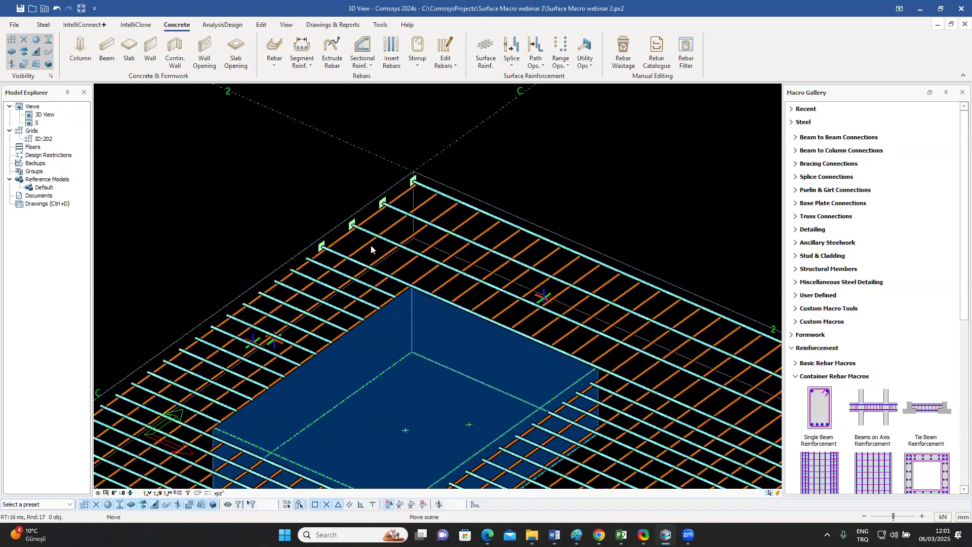
pyautogui.scroll(1, 461, 239)
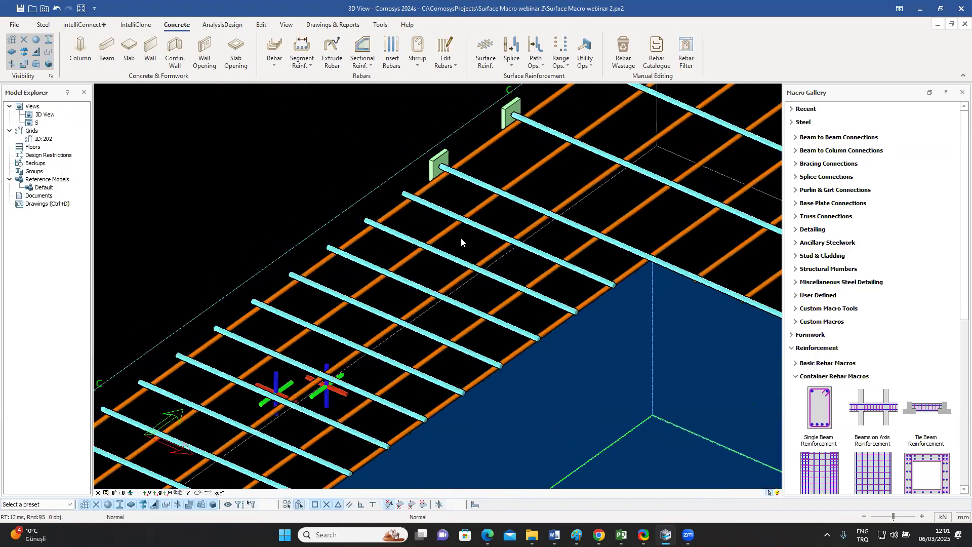
pyautogui.click(437, 208)
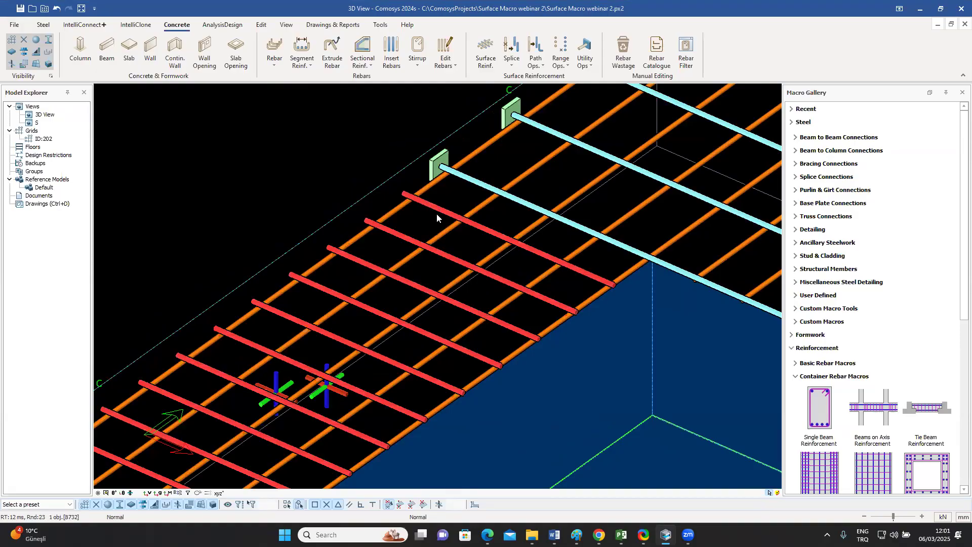
pyautogui.moveTo(449, 220); pyautogui.dragTo(441, 195, button='middle')
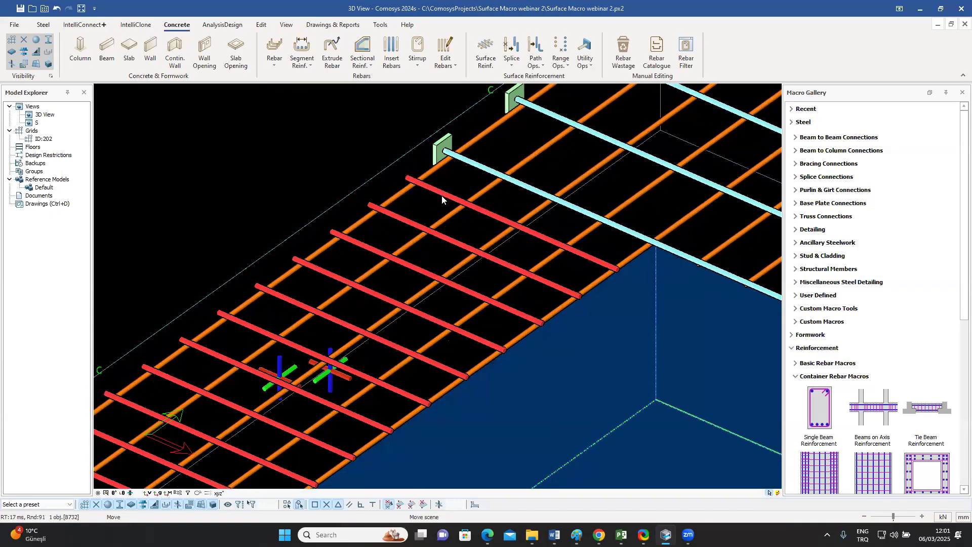
pyautogui.press('Escape')
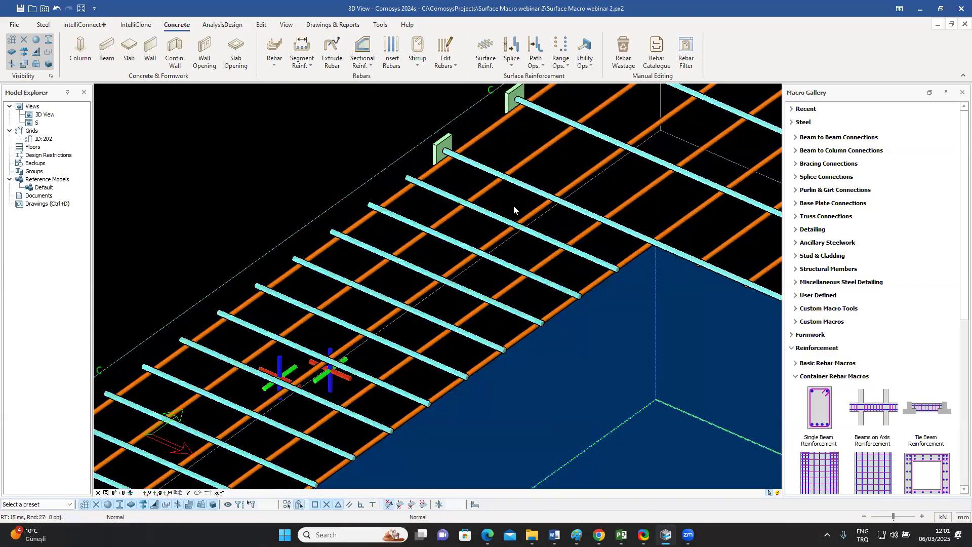
pyautogui.click(585, 58)
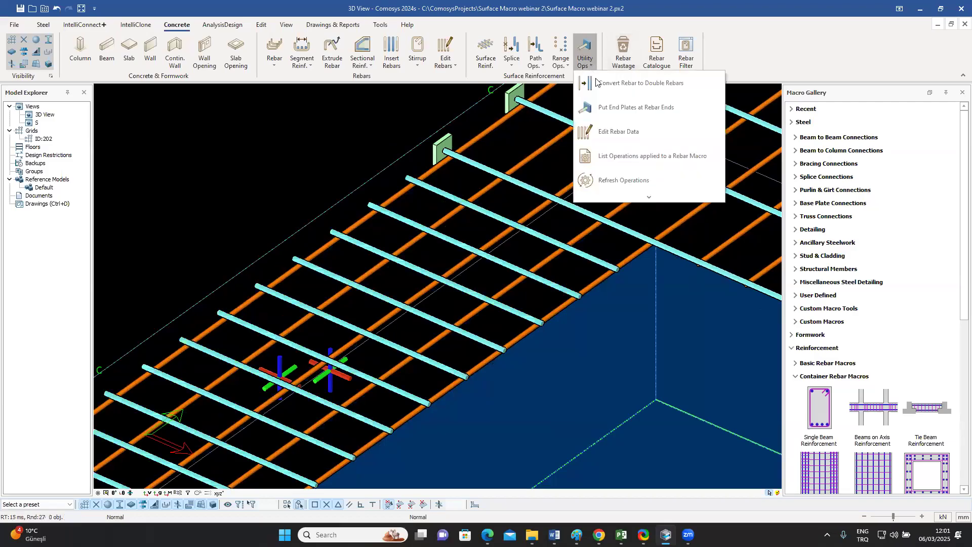
pyautogui.click(645, 83)
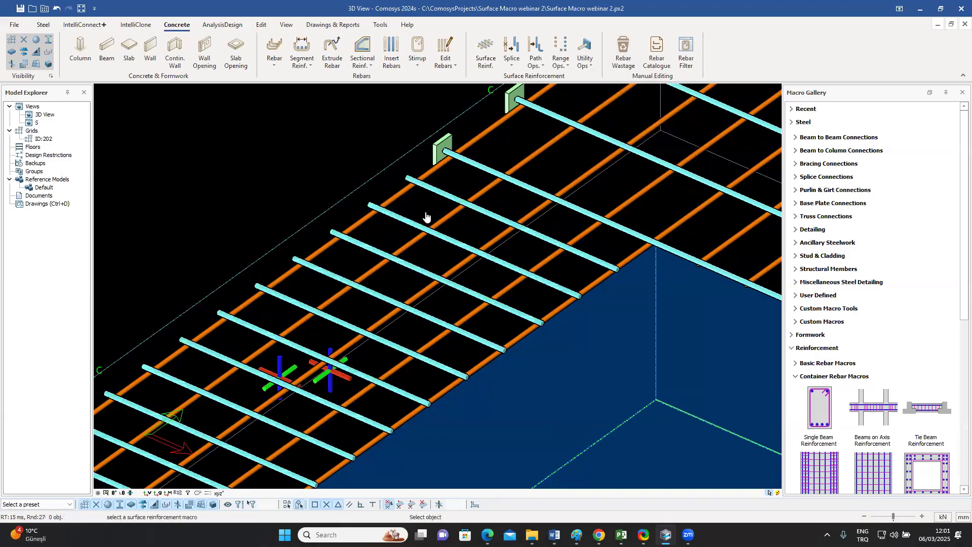
pyautogui.click(398, 219)
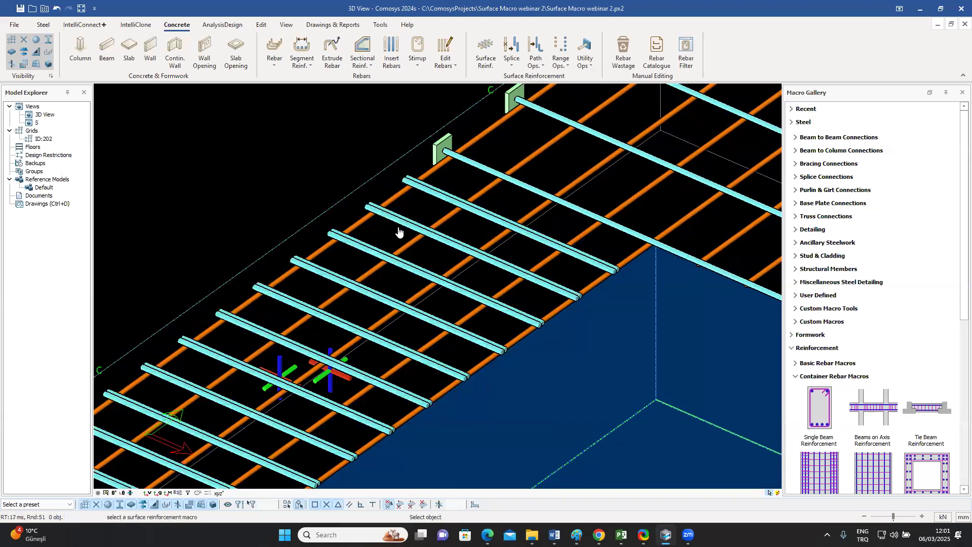
pyautogui.scroll(2, 474, 229)
pyautogui.scroll(-5, 474, 232)
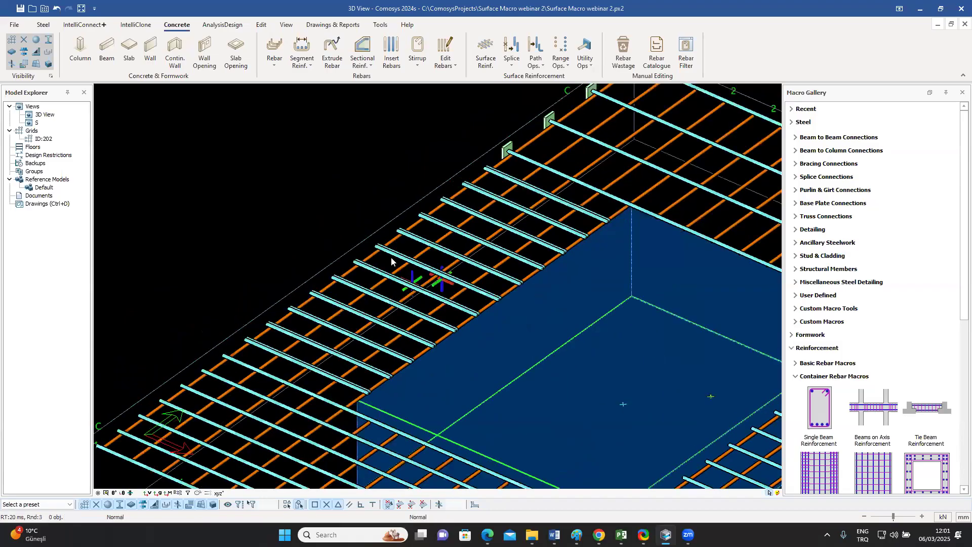
# - Set the spacing of the double rebar group beside the large opening to 500
pyautogui.scroll(3, 396, 259)
pyautogui.click(449, 213)
pyautogui.doubleClick(448, 213)
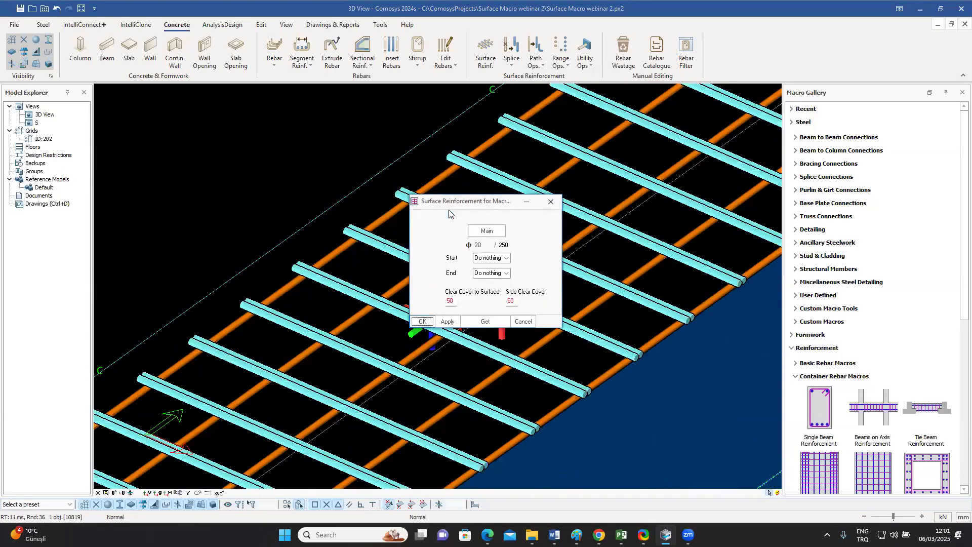
pyautogui.moveTo(462, 202); pyautogui.dragTo(656, 184)
pyautogui.doubleClick(693, 224)
pyautogui.write('5')
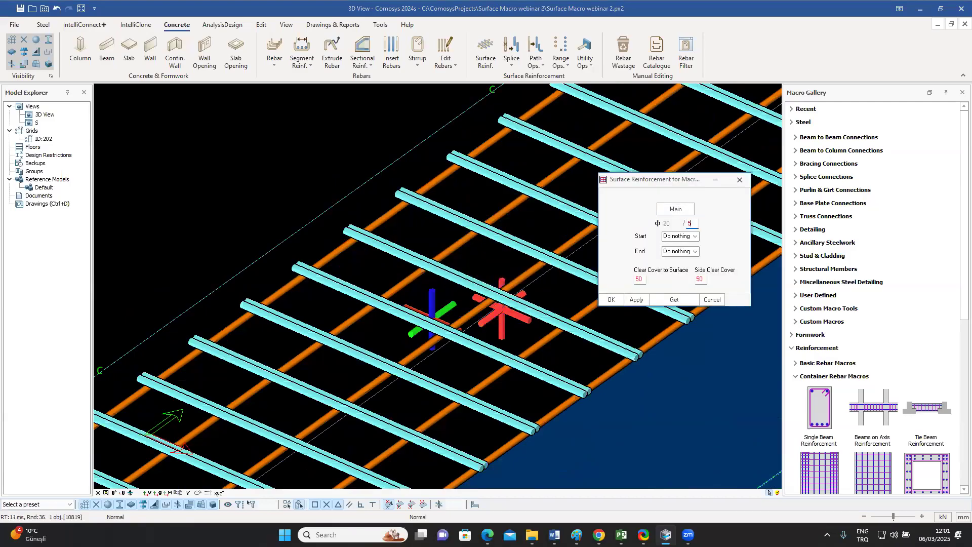
pyautogui.click(611, 299)
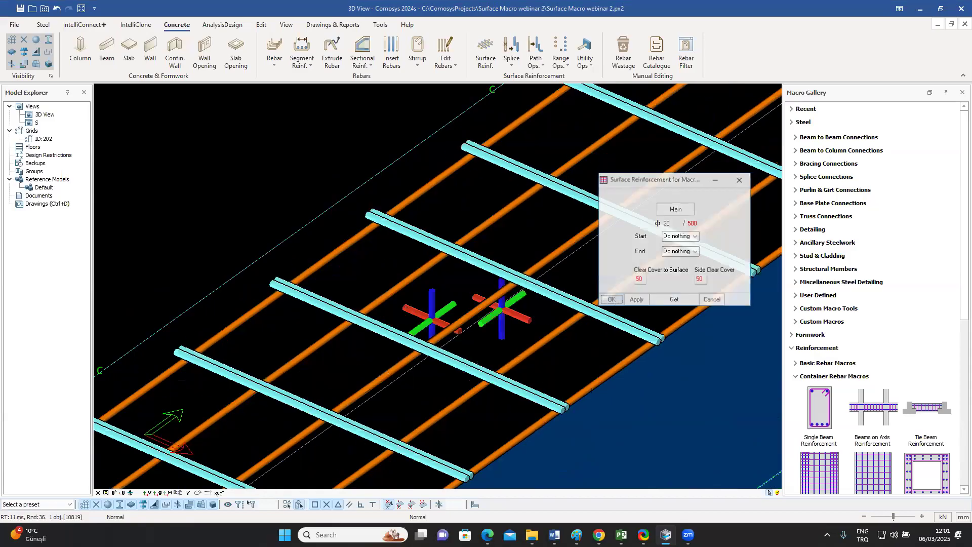
# - Change the slab's draw type to a filled display with its surface rebars visible on top
pyautogui.scroll(-3, 564, 295)
pyautogui.scroll(-1, 586, 292)
pyautogui.rightClick(560, 285)
pyautogui.click(375, 162)
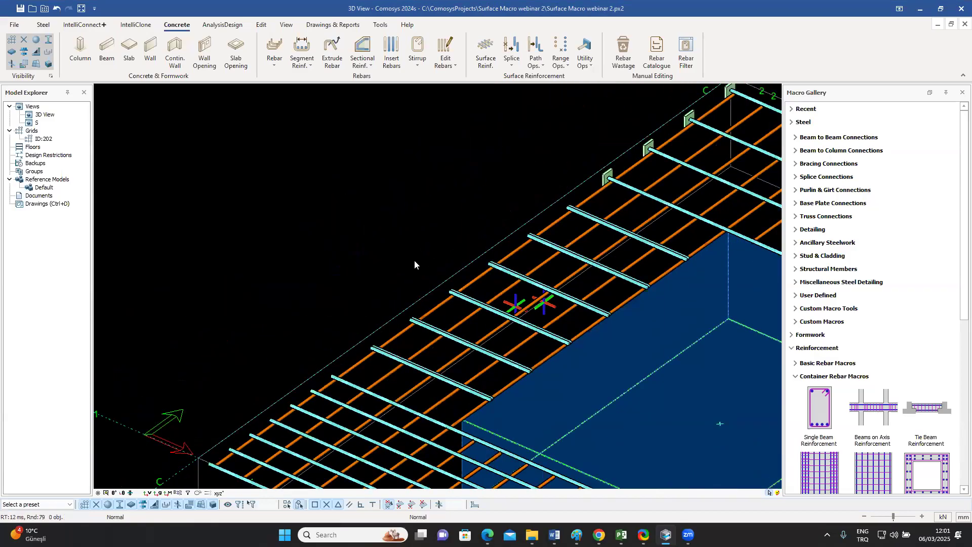
pyautogui.rightClick(419, 301)
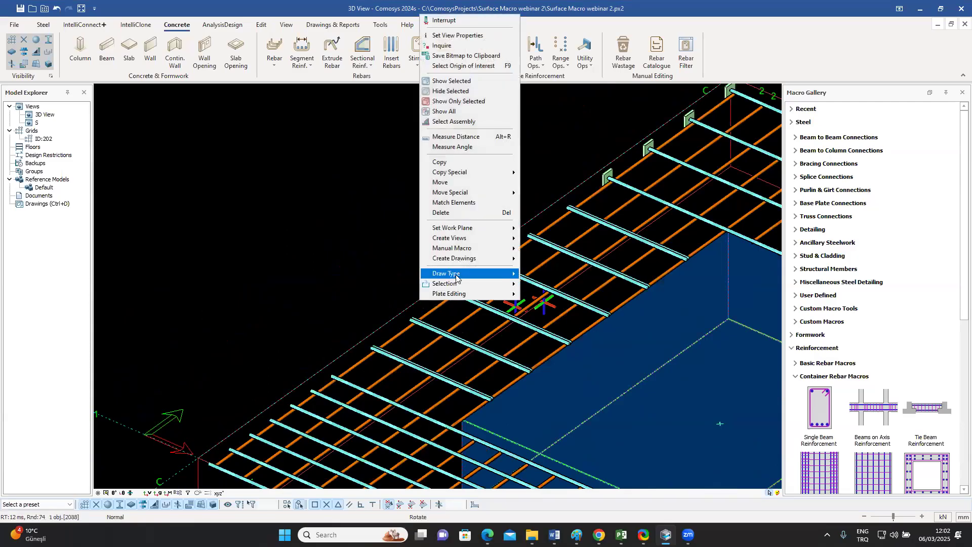
pyautogui.moveTo(512, 277)
pyautogui.click(552, 283)
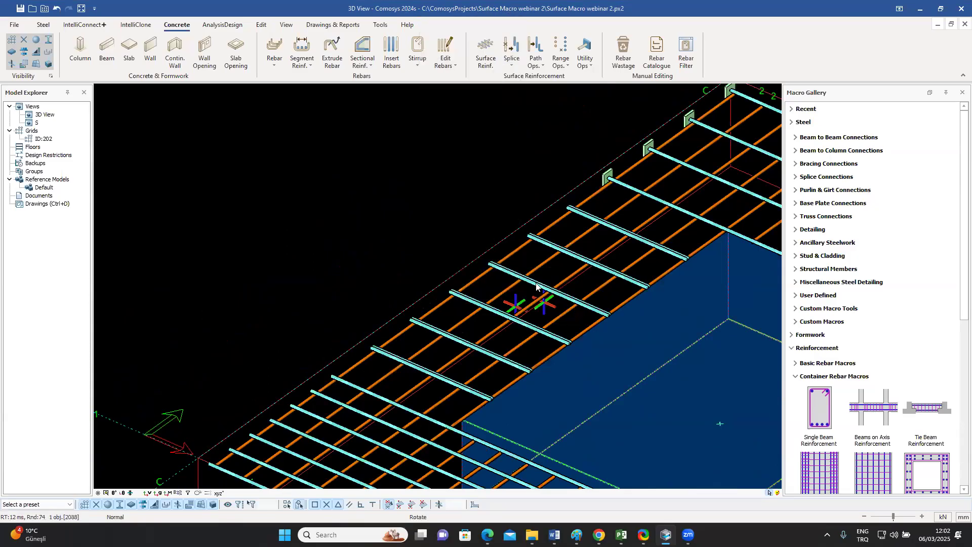
pyautogui.scroll(-5, 513, 231)
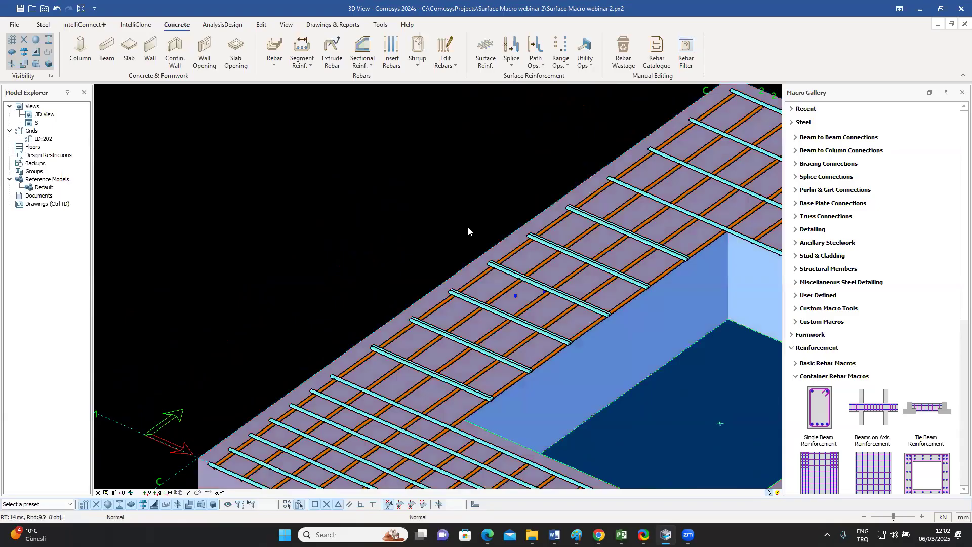
pyautogui.press('Escape')
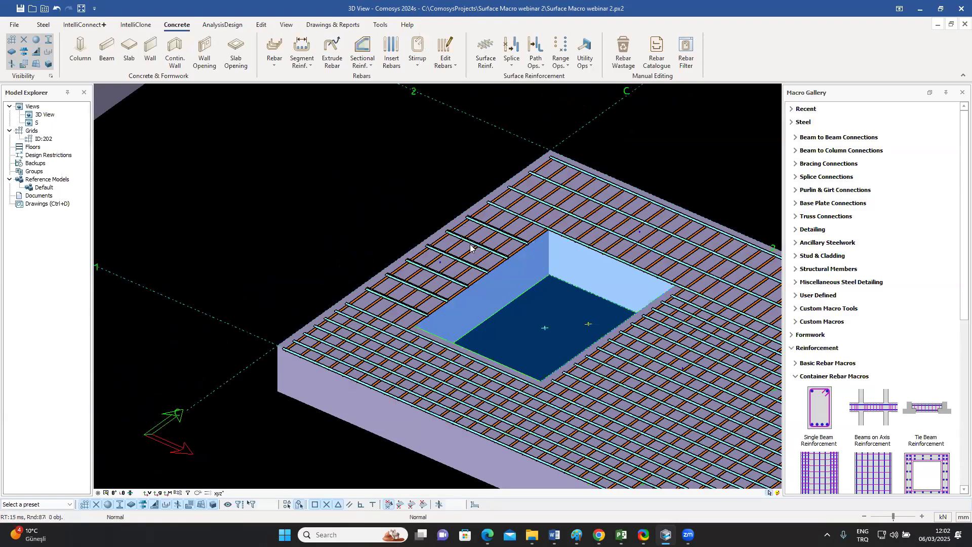
# - Switch the 3D view to plan view, showing the slab area between grid lines 1 and 2
pyautogui.scroll(5, 435, 200)
pyautogui.scroll(-4, 436, 265)
pyautogui.moveTo(425, 253)
pyautogui.mouseDown(button='middle')
pyautogui.moveTo(392, 206)
pyautogui.moveTo(430, 243)
pyautogui.mouseUp(button='middle')
pyautogui.scroll(-3, 383, 207)
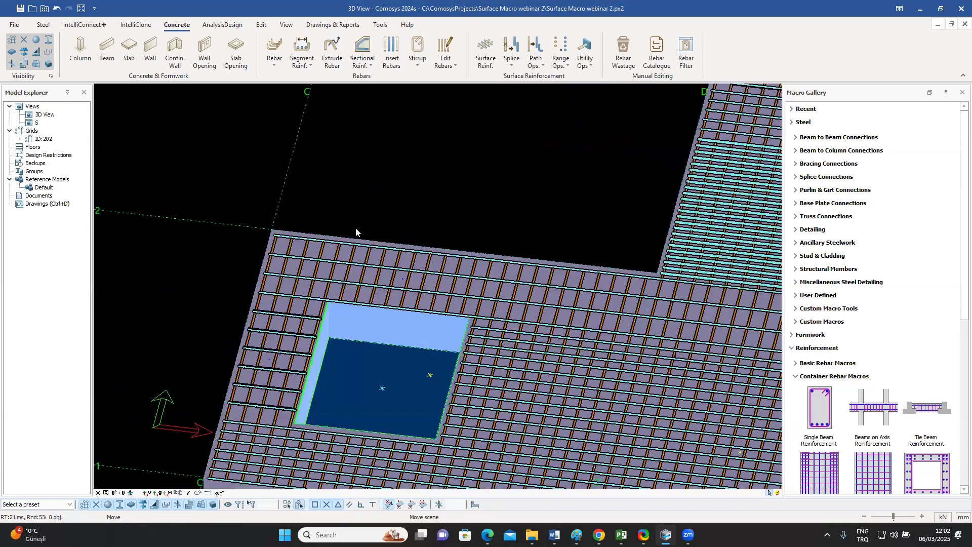
pyautogui.scroll(-3, 356, 228)
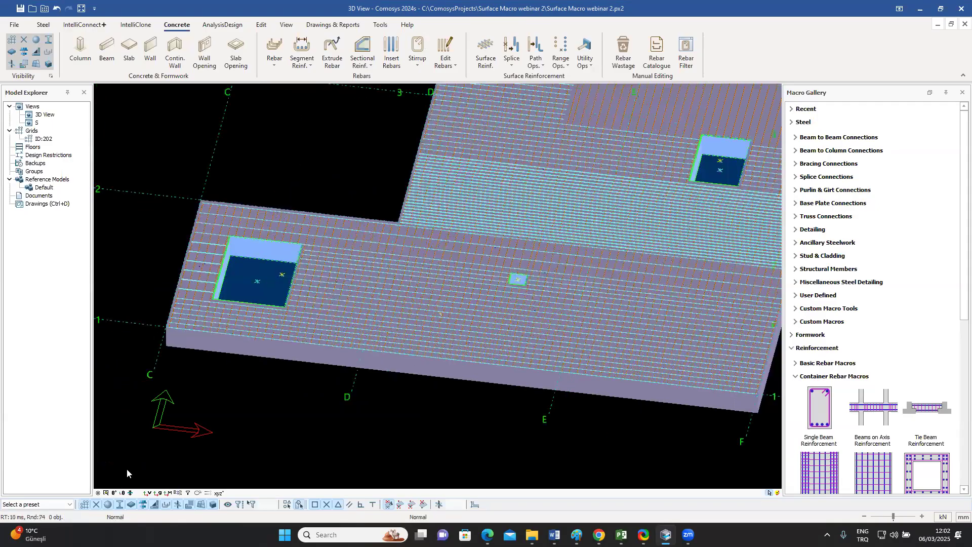
pyautogui.hotkey('ctrl', 'p')
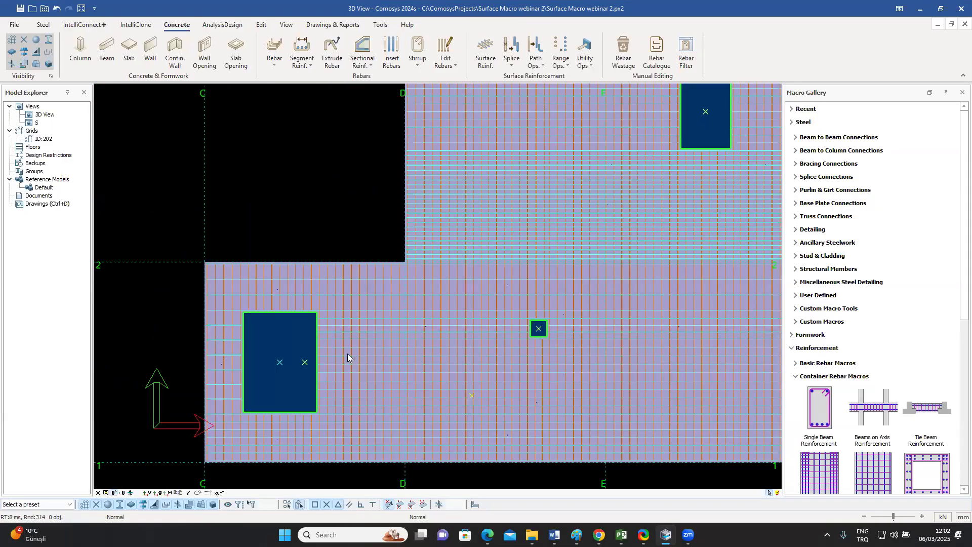
pyautogui.click(568, 356)
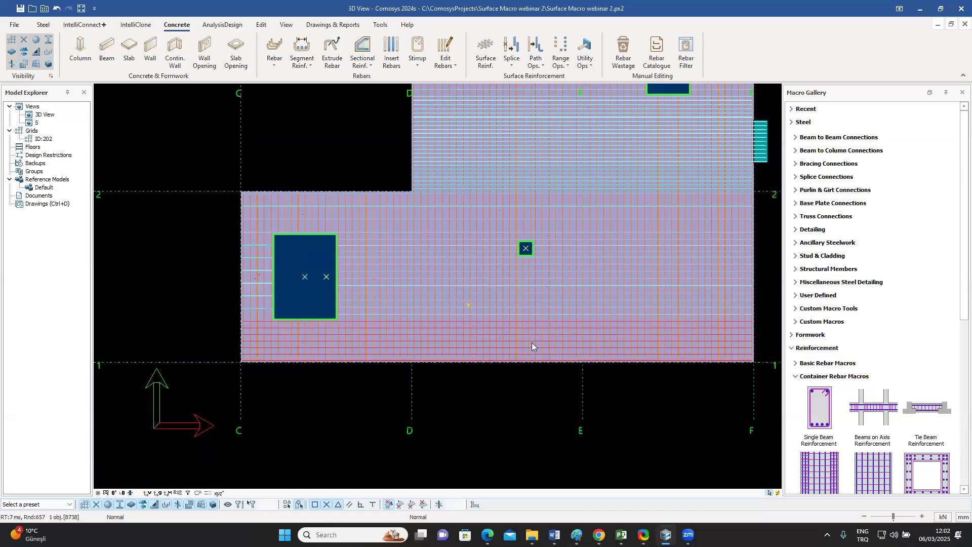
pyautogui.press('Escape')
# - Apply a classical splice to the long horizontal rebar group between the large opening and the slab edge on grid line 1
pyautogui.click(511, 60)
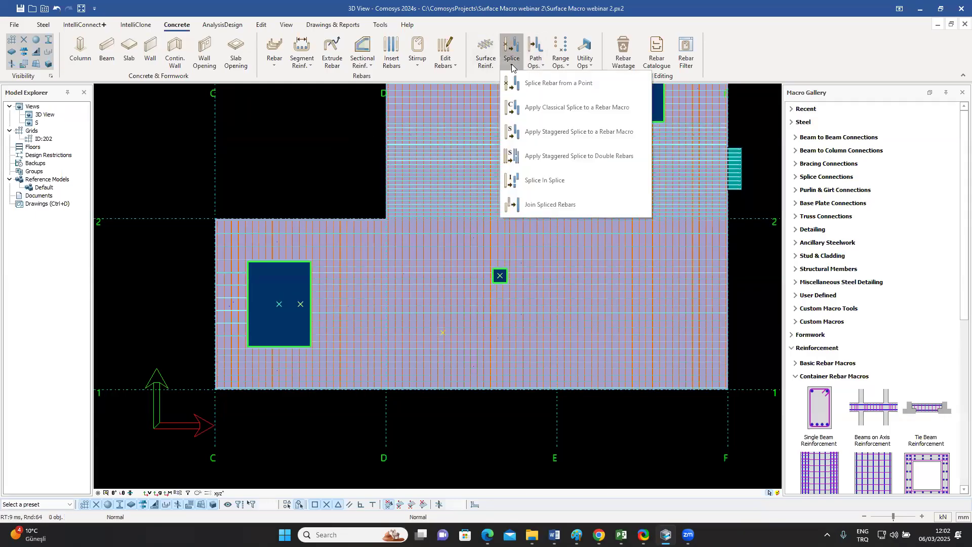
pyautogui.click(538, 107)
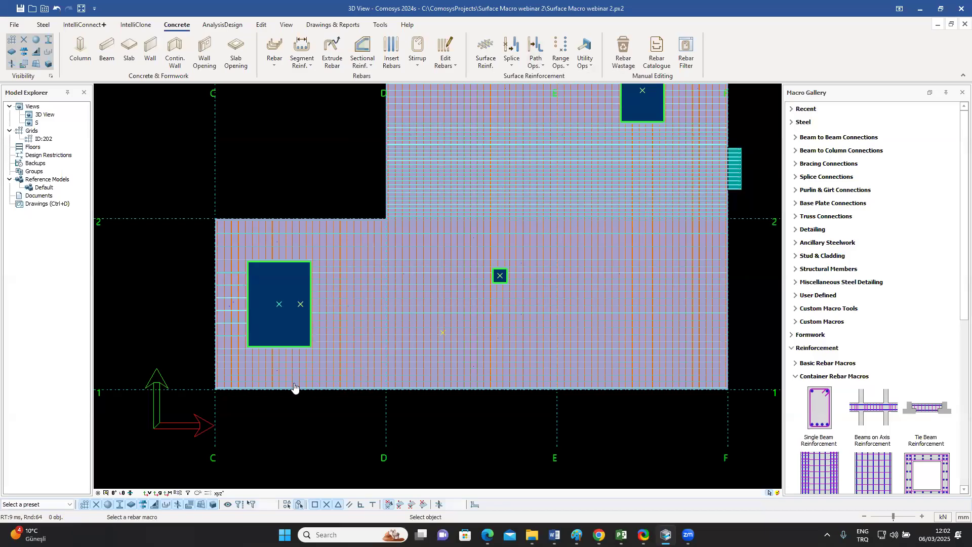
pyautogui.scroll(5, 284, 384)
pyautogui.click(274, 380)
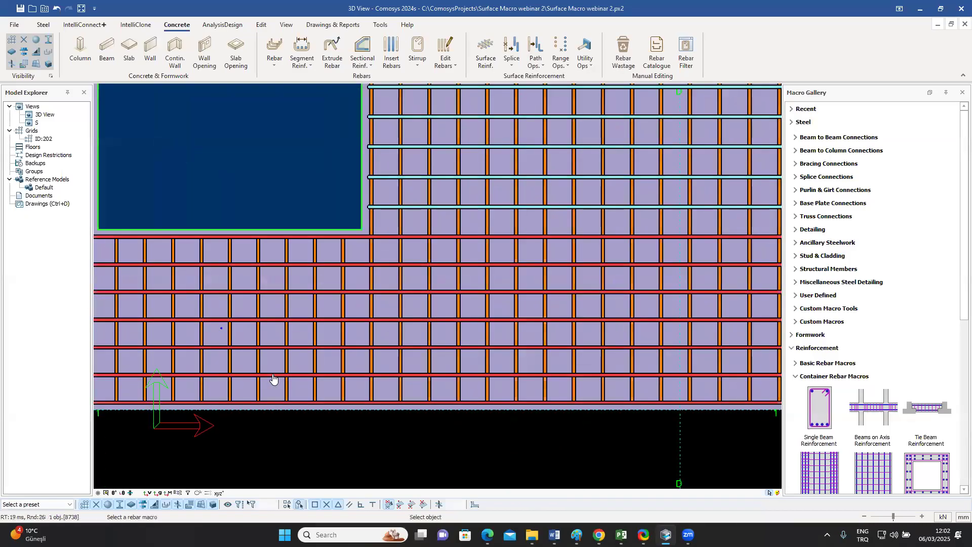
pyautogui.click(273, 379)
pyautogui.scroll(-2, 486, 372)
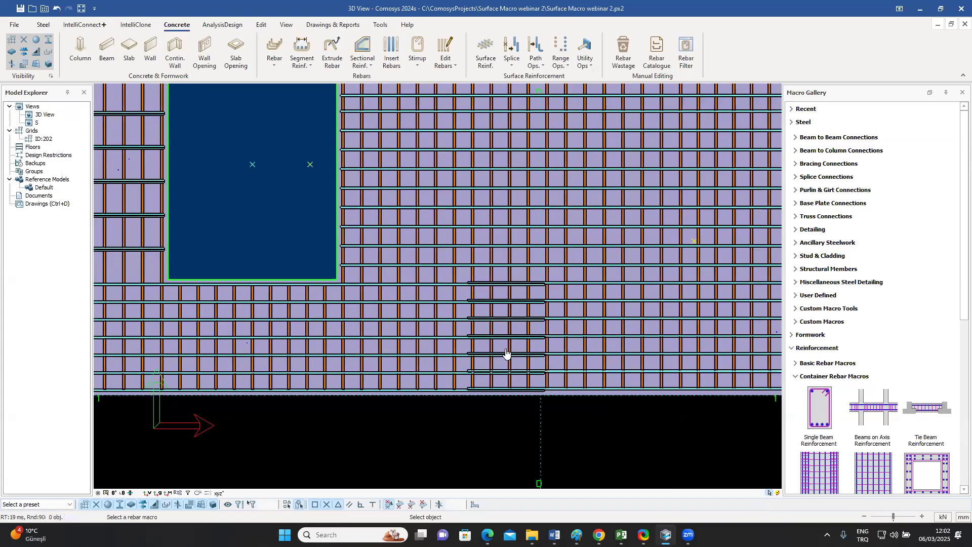
pyautogui.press('Escape')
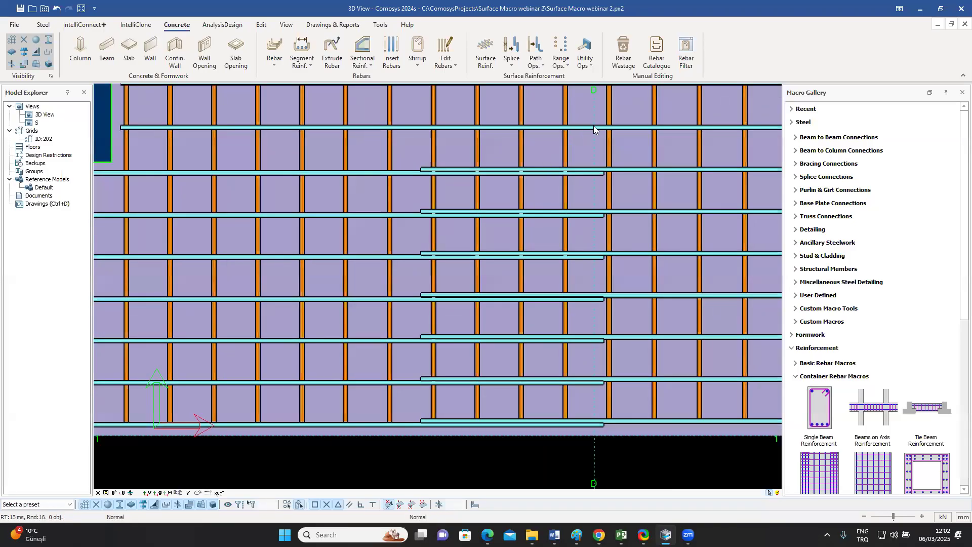
# - Examine the splice overlaps along the edge rebar group from grid line C past grid line E
pyautogui.scroll(-3, 494, 180)
pyautogui.moveTo(335, 220); pyautogui.dragTo(393, 246, button='middle')
pyautogui.moveTo(205, 236); pyautogui.dragTo(273, 254, button='middle')
pyautogui.moveTo(129, 215); pyautogui.dragTo(138, 216, button='middle')
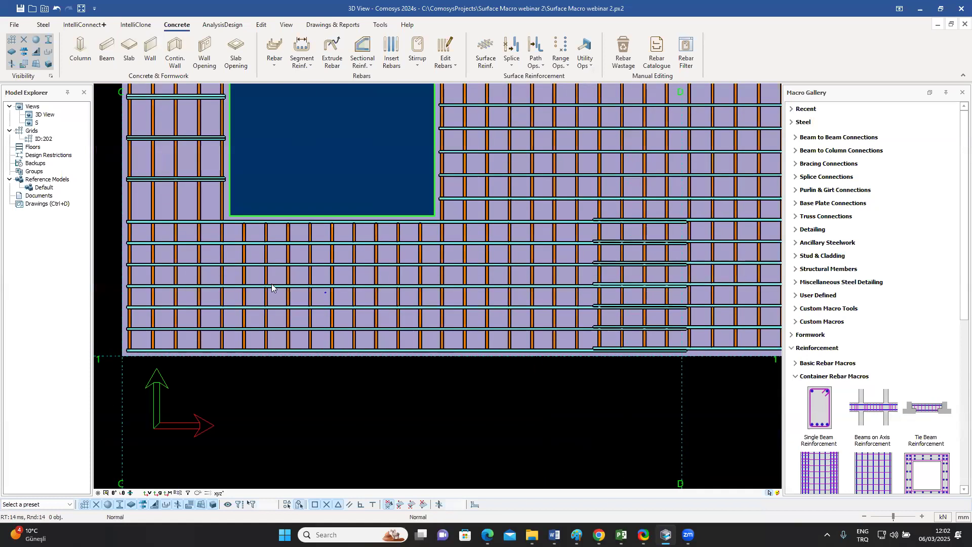
pyautogui.moveTo(399, 276); pyautogui.dragTo(226, 254, button='middle')
pyautogui.moveTo(770, 274); pyautogui.dragTo(529, 259, button='middle')
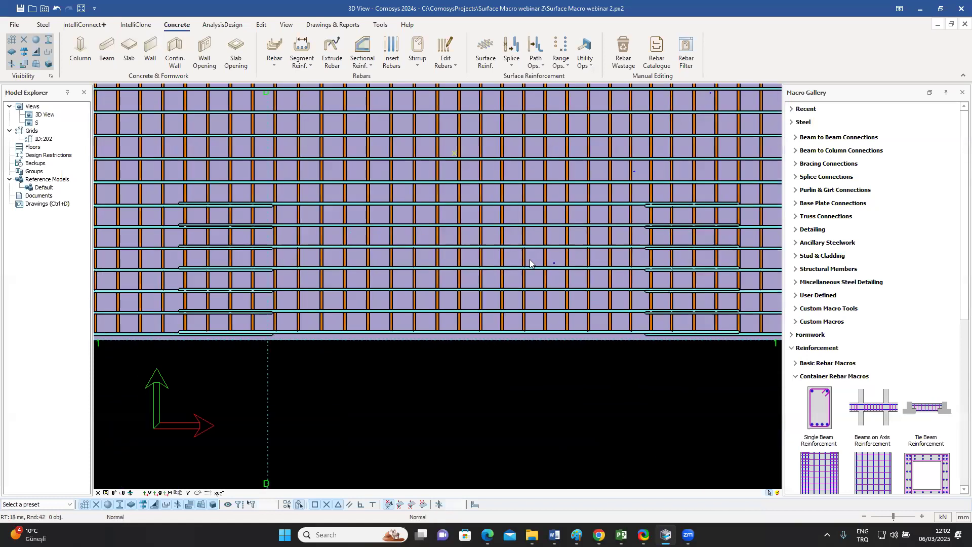
pyautogui.scroll(-2, 520, 245)
pyautogui.scroll(4, 548, 212)
pyautogui.scroll(-3, 547, 213)
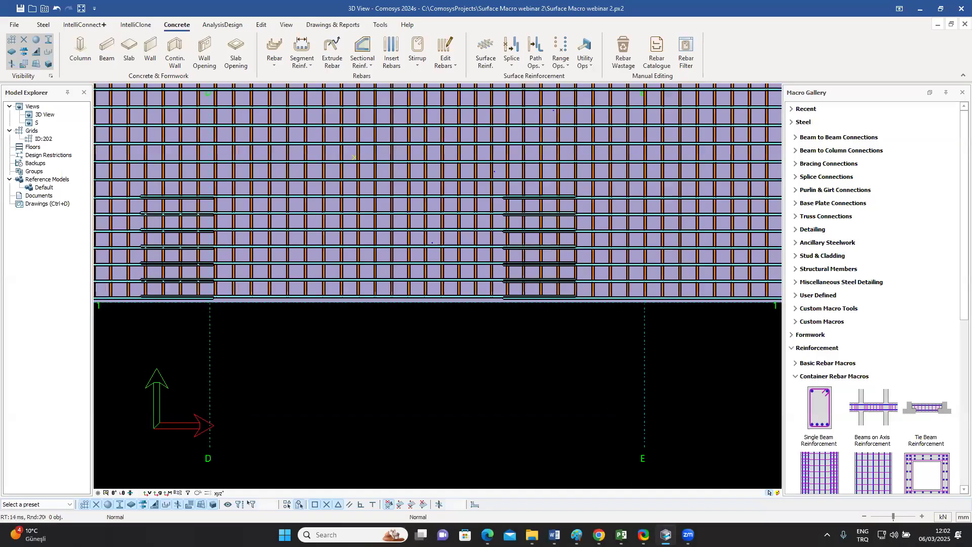
pyautogui.moveTo(353, 223); pyautogui.dragTo(424, 216, button='middle')
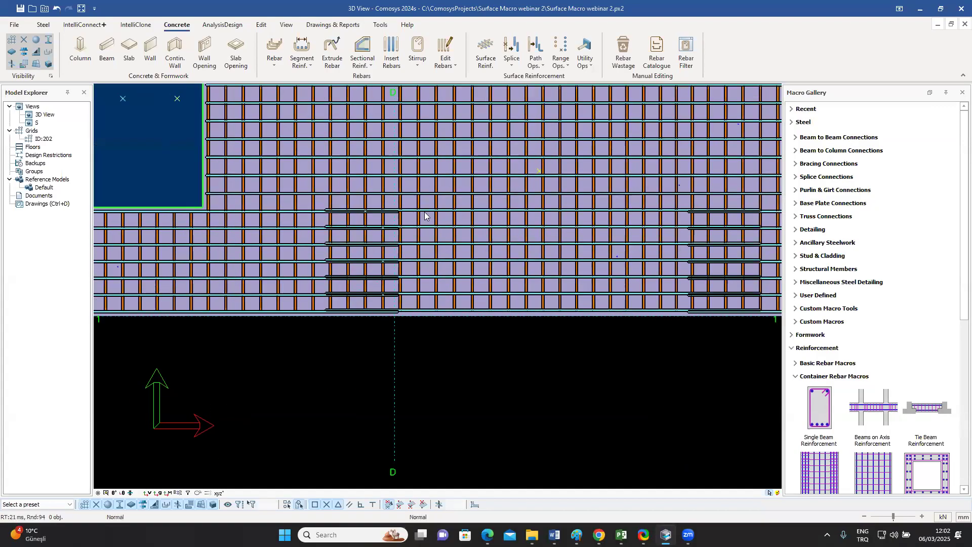
pyautogui.scroll(1, 355, 209)
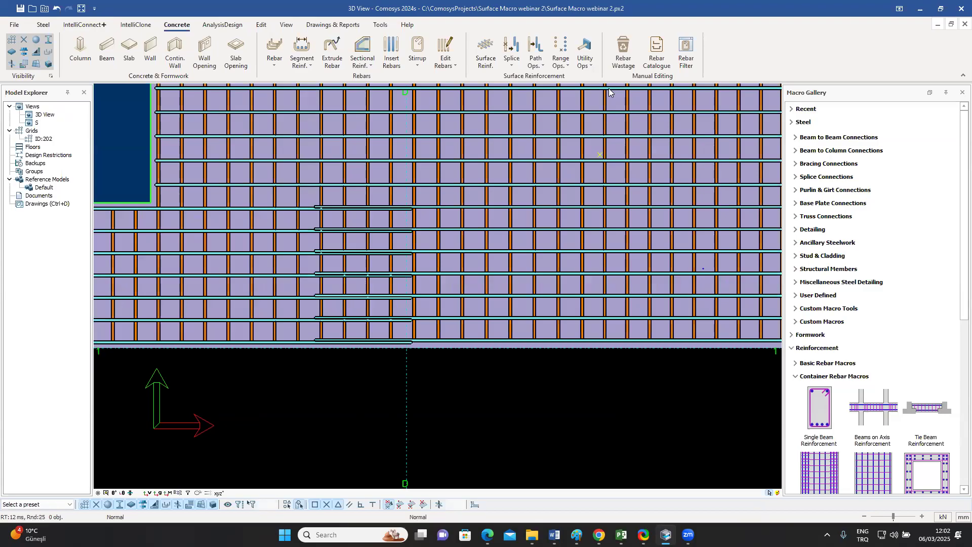
# - List the operations applied to the spliced edge rebar group and review its splice data without changing it
pyautogui.click(590, 69)
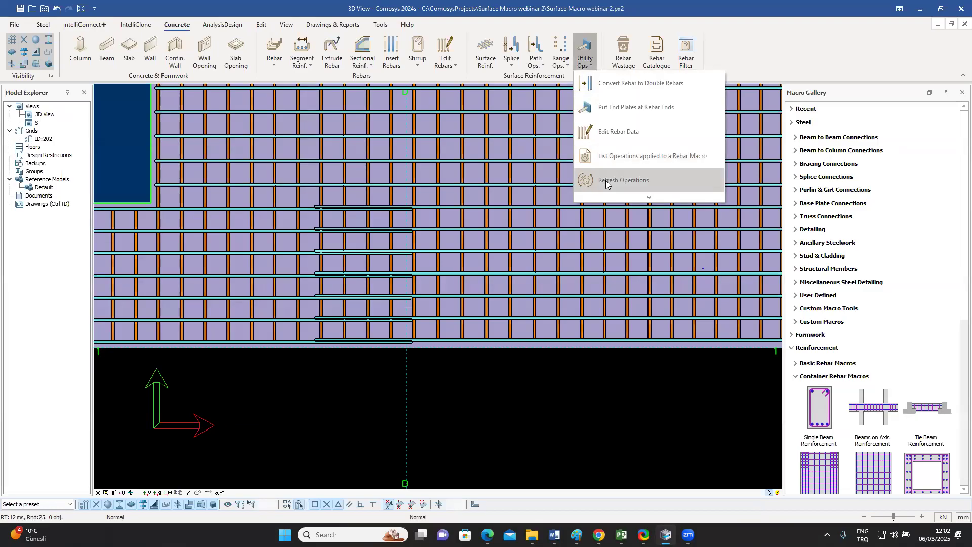
pyautogui.click(605, 180)
pyautogui.click(288, 257)
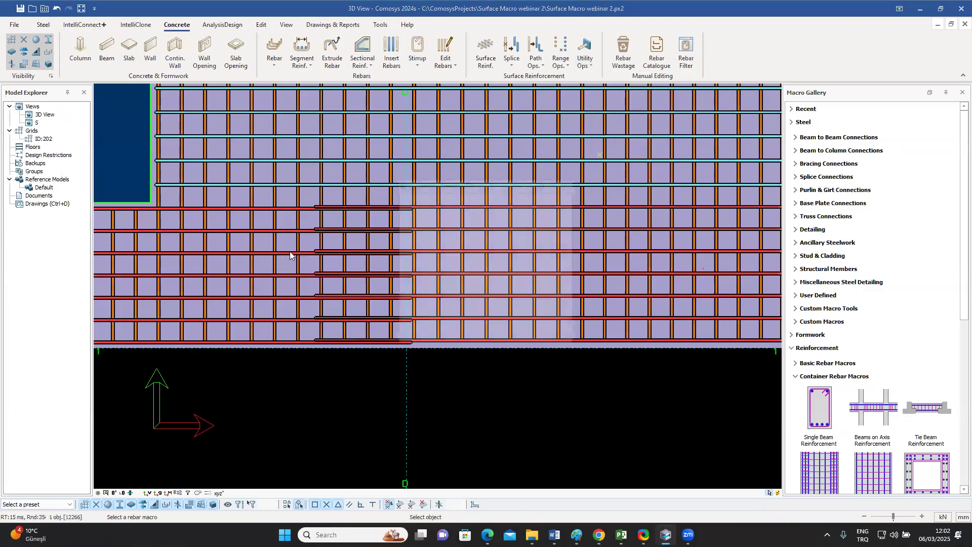
pyautogui.doubleClick(420, 188)
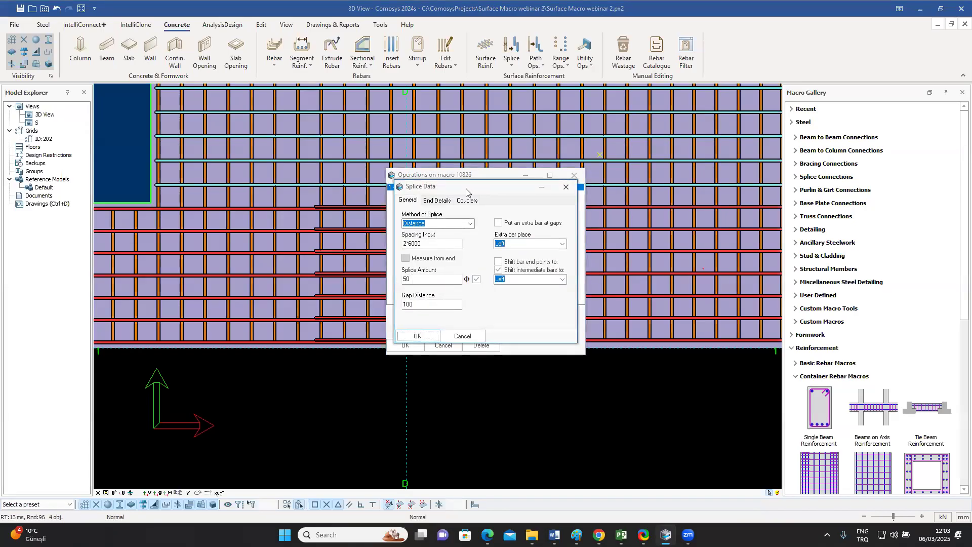
pyautogui.click(566, 187)
pyautogui.click(563, 176)
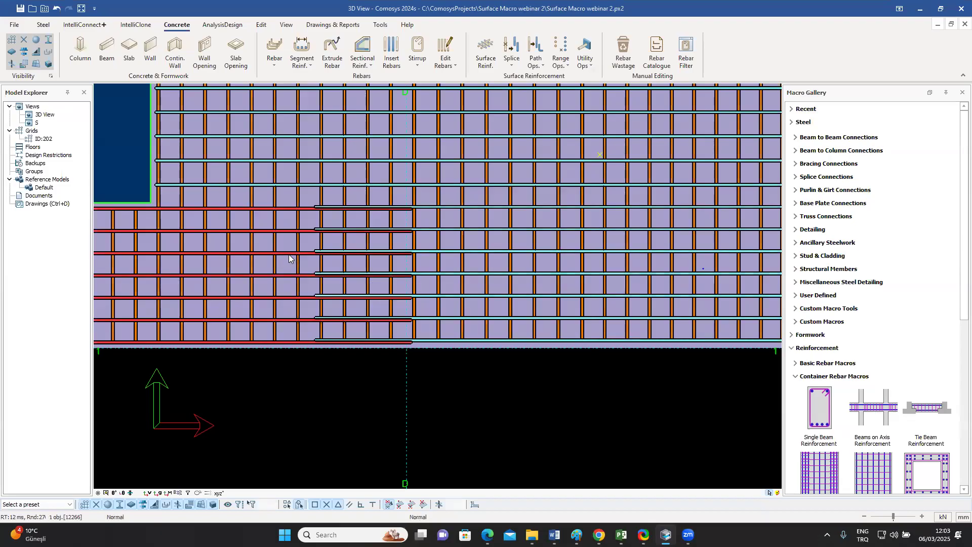
# - Set the rebar diameter of the spliced edge group to 30
pyautogui.doubleClick(289, 254)
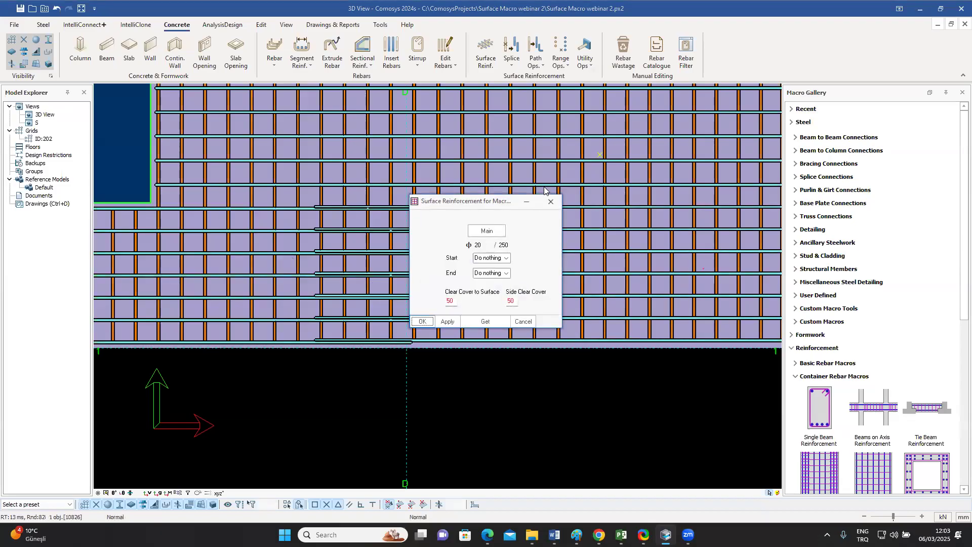
pyautogui.click(757, 213)
pyautogui.click(764, 213)
pyautogui.moveTo(764, 243); pyautogui.dragTo(765, 255)
pyautogui.click(753, 251)
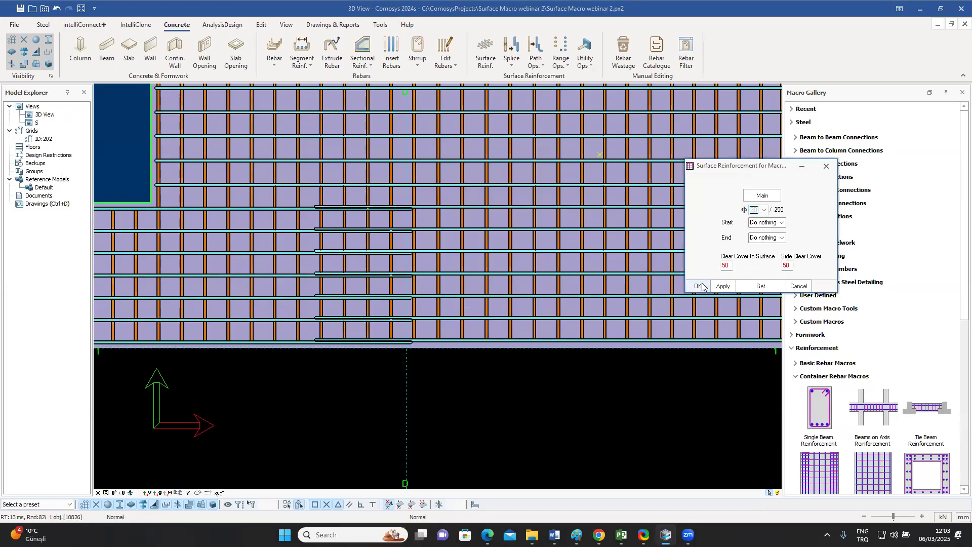
pyautogui.click(698, 286)
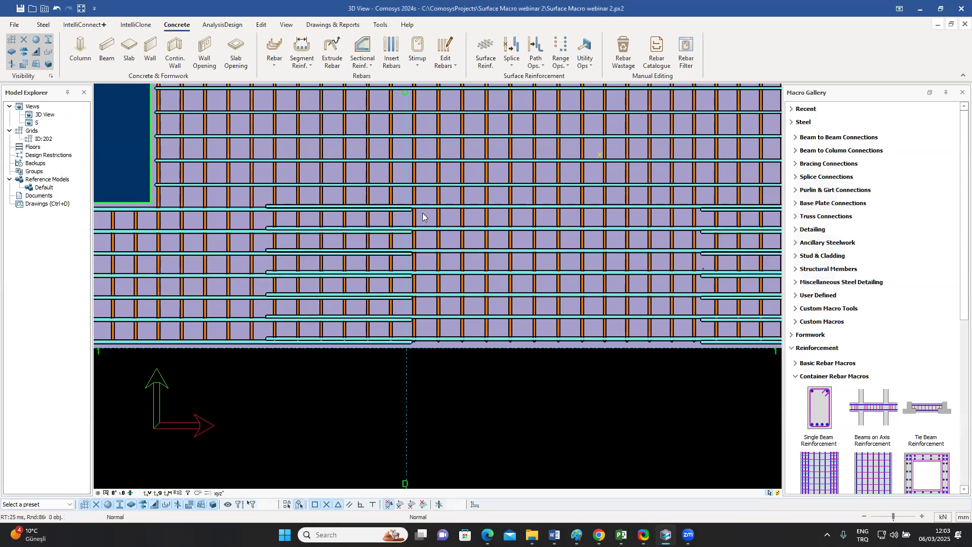
pyautogui.scroll(-2, 682, 296)
pyautogui.scroll(-2, 668, 281)
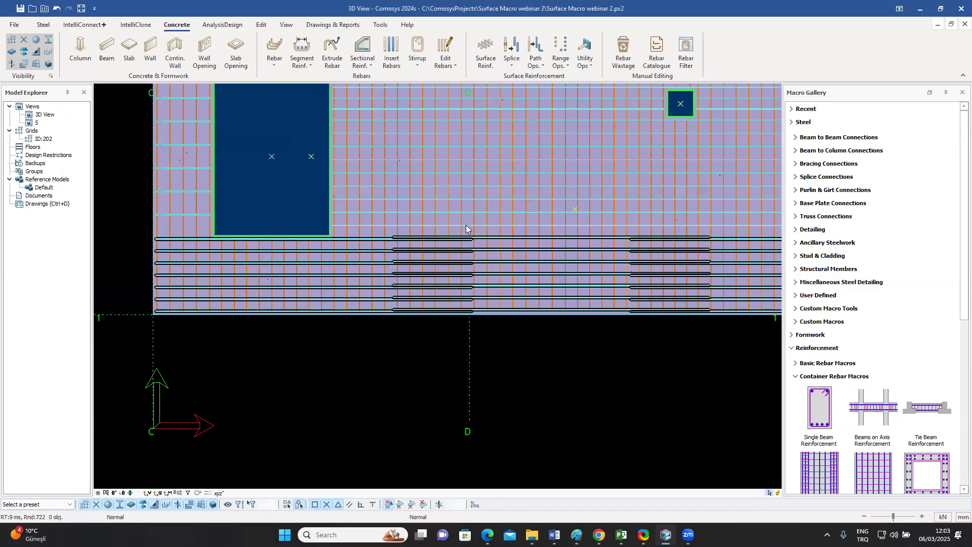
# - Delete the classical splice operation from the operations list of the edge rebar group
pyautogui.click(586, 64)
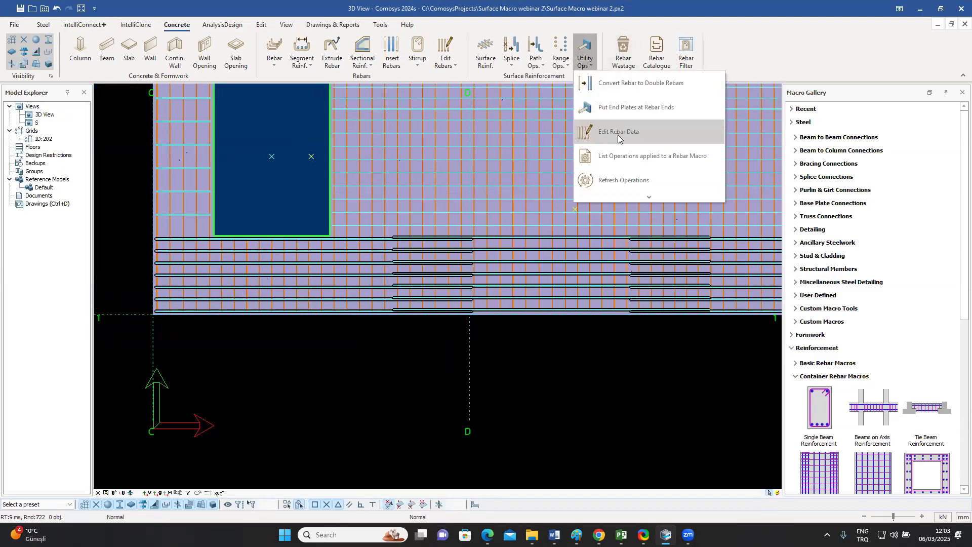
pyautogui.click(602, 155)
pyautogui.click(380, 256)
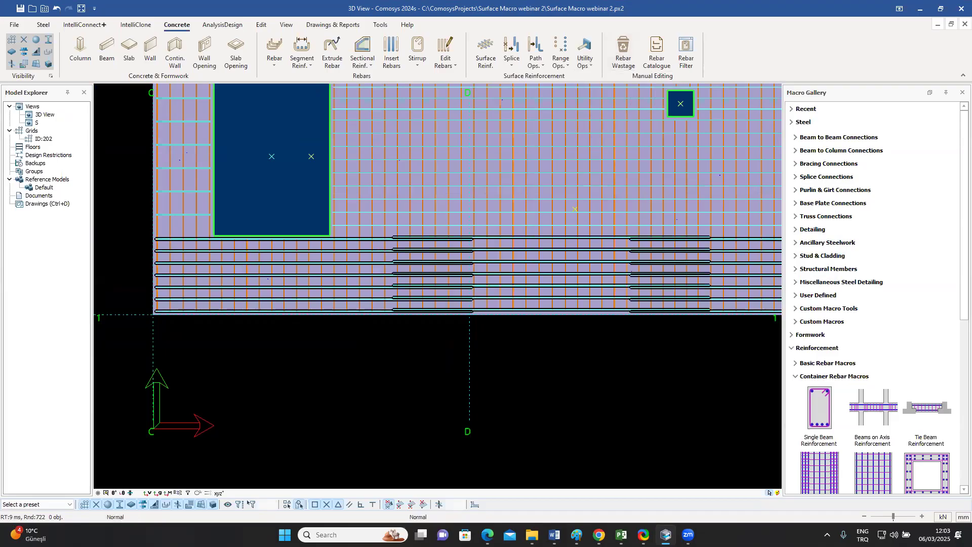
pyautogui.click(423, 188)
pyautogui.click(481, 344)
pyautogui.click(483, 298)
pyautogui.click(407, 344)
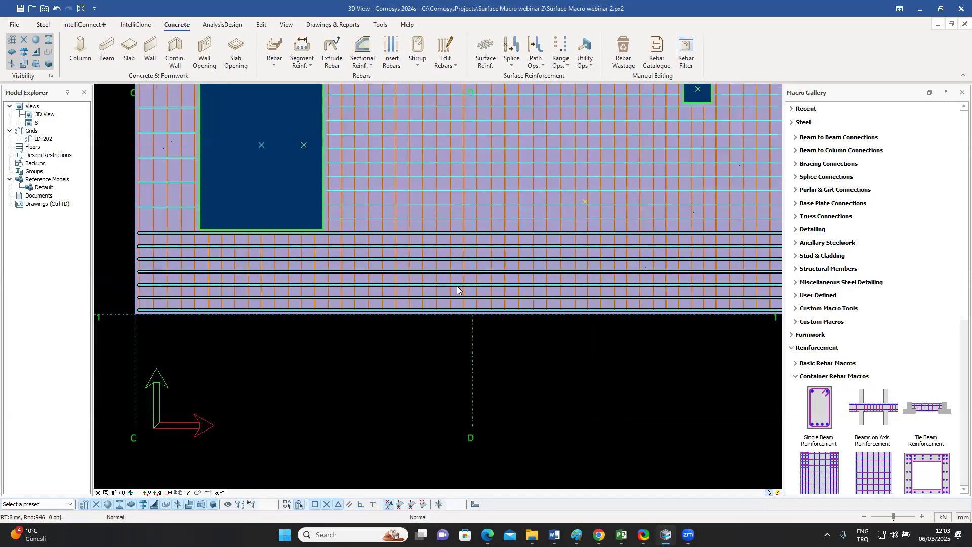
# - Apply a staggered splice to the rebar group along the slab edge on grid line 1 and select one of its spliced rebar sets
pyautogui.click(516, 68)
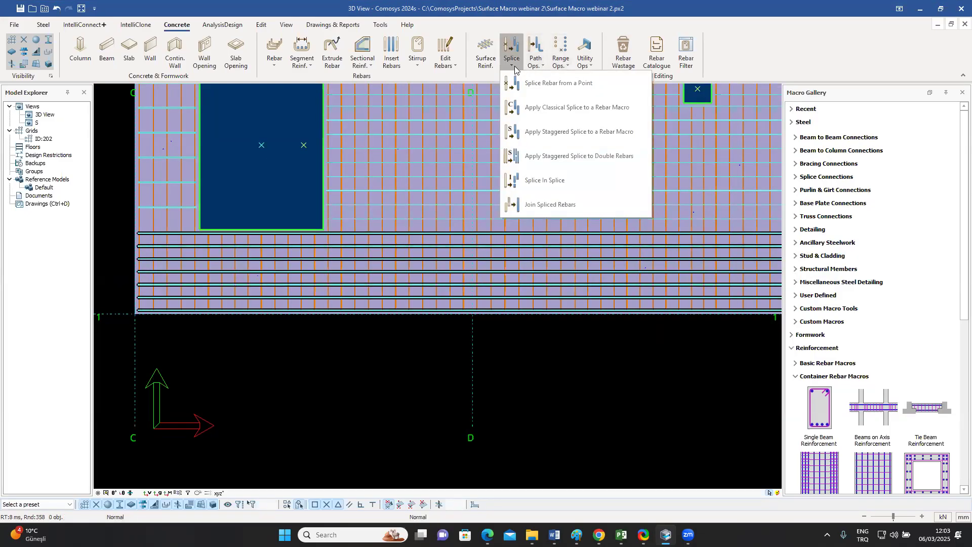
pyautogui.click(582, 133)
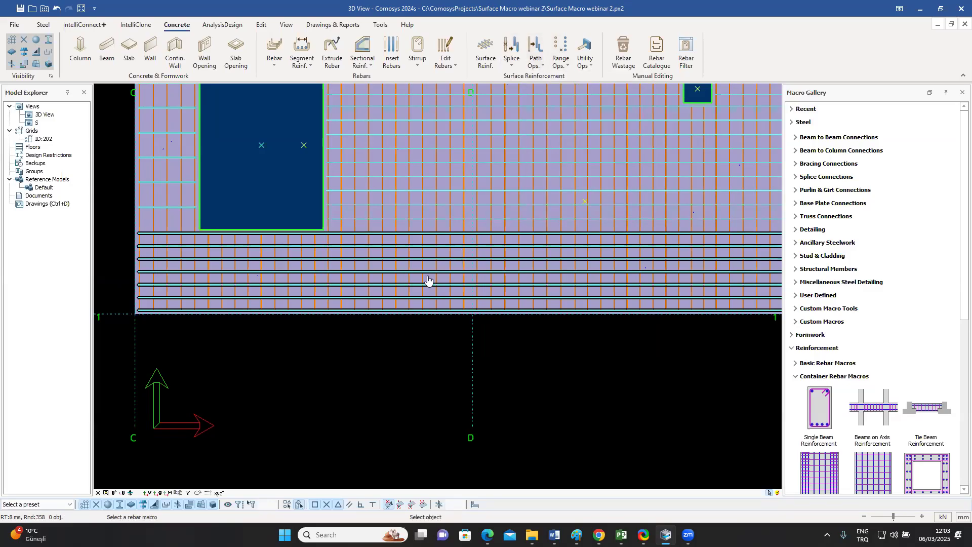
pyautogui.scroll(2, 407, 283)
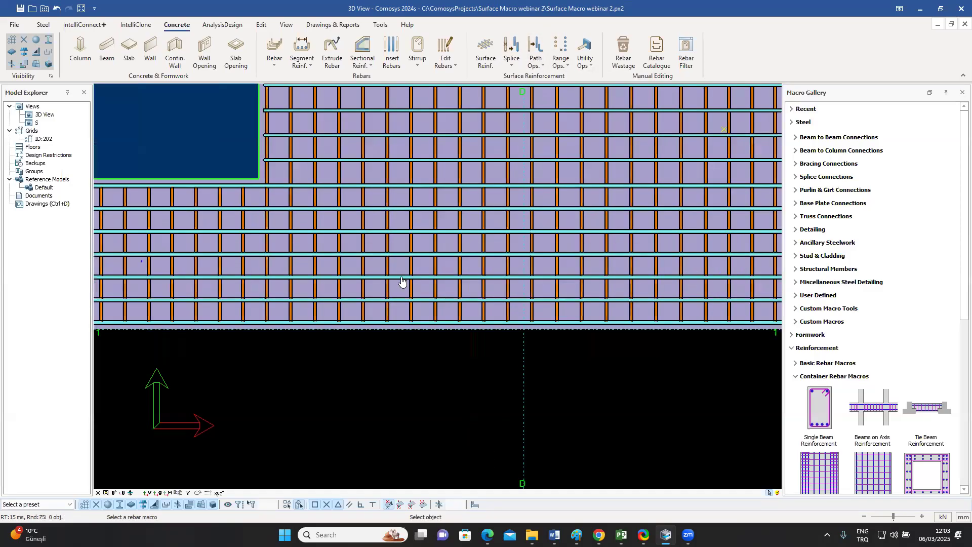
pyautogui.click(401, 281)
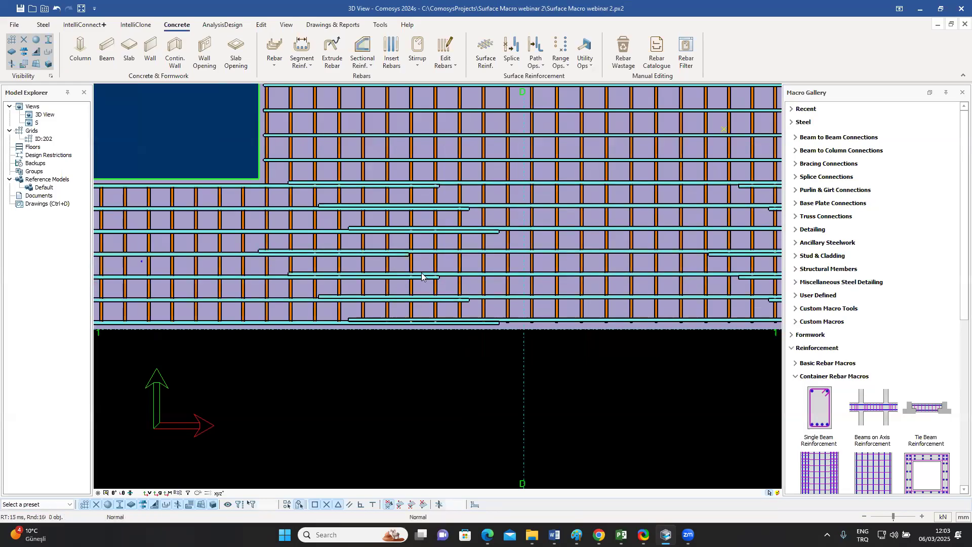
pyautogui.scroll(1, 490, 325)
pyautogui.click(492, 322)
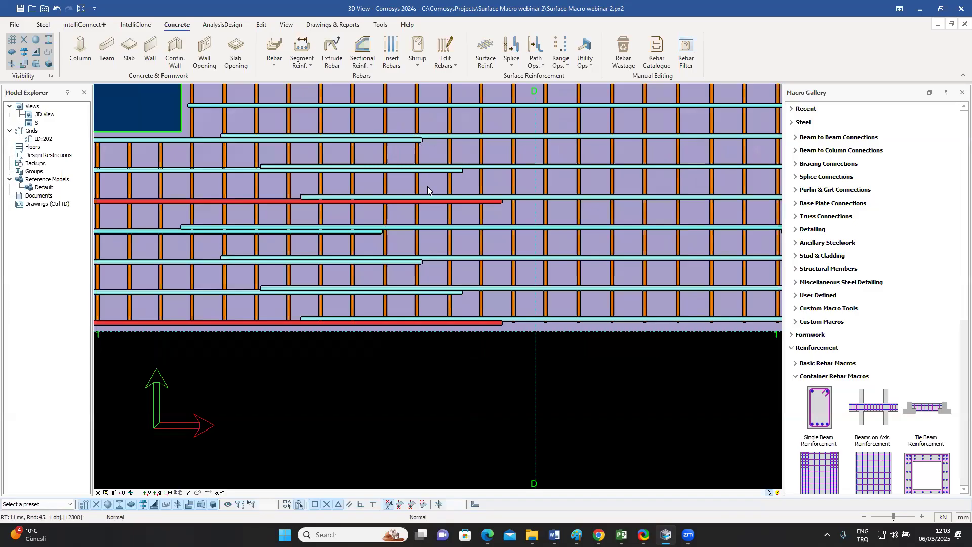
# - Change the rebar spacing of the staggered-splice group along the slab edge on grid line 1 and check the denser splices
pyautogui.scroll(-1, 455, 250)
pyautogui.scroll(-2, 426, 334)
pyautogui.moveTo(432, 336); pyautogui.dragTo(575, 292, button='middle')
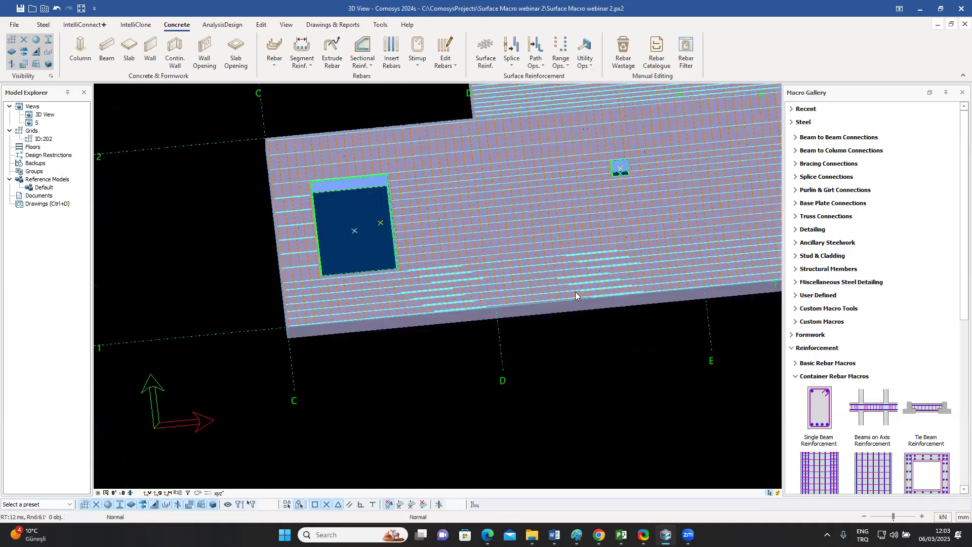
pyautogui.scroll(3, 548, 300)
pyautogui.click(530, 284)
pyautogui.click(530, 283)
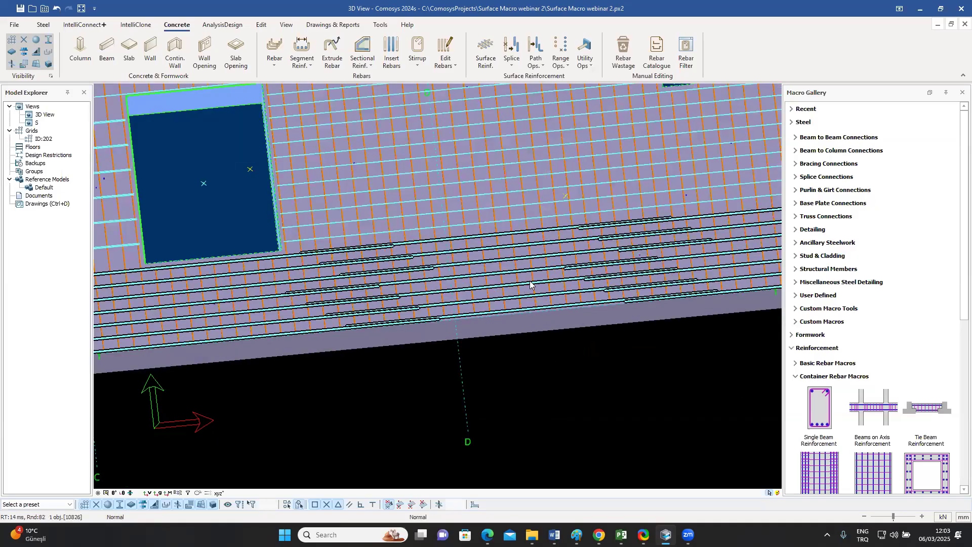
pyautogui.doubleClick(530, 284)
pyautogui.moveTo(473, 201); pyautogui.dragTo(641, 167)
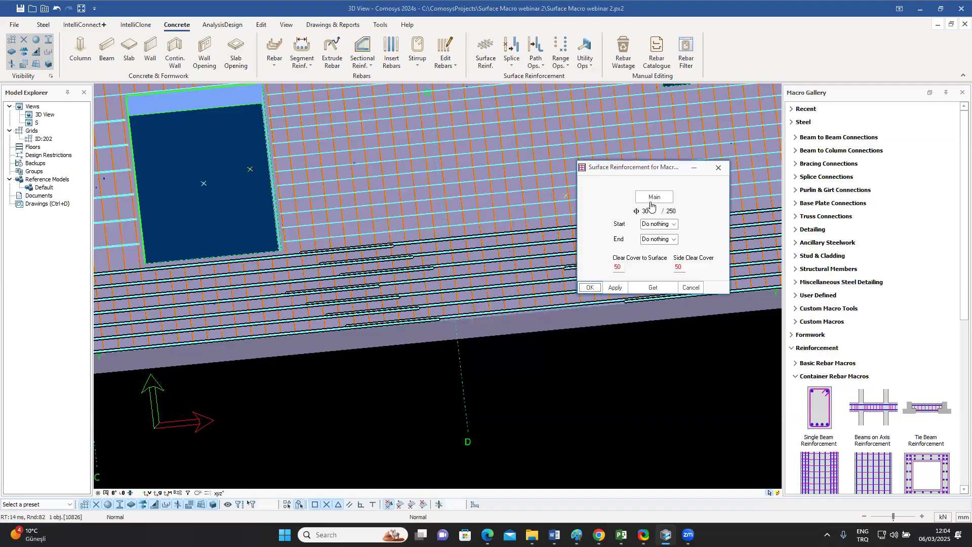
pyautogui.doubleClick(671, 211)
pyautogui.click(590, 286)
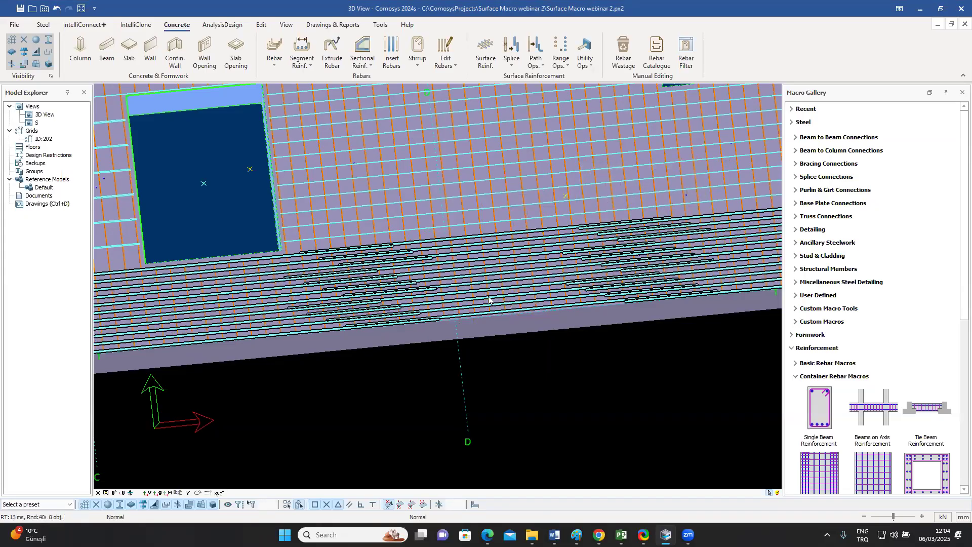
pyautogui.scroll(-5, 617, 259)
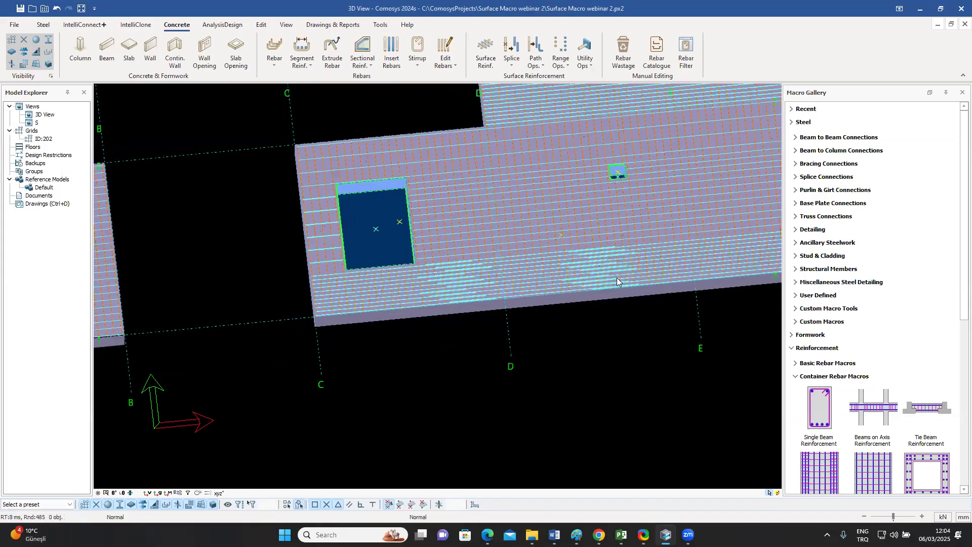
pyautogui.scroll(4, 617, 281)
pyautogui.scroll(4, 617, 281)
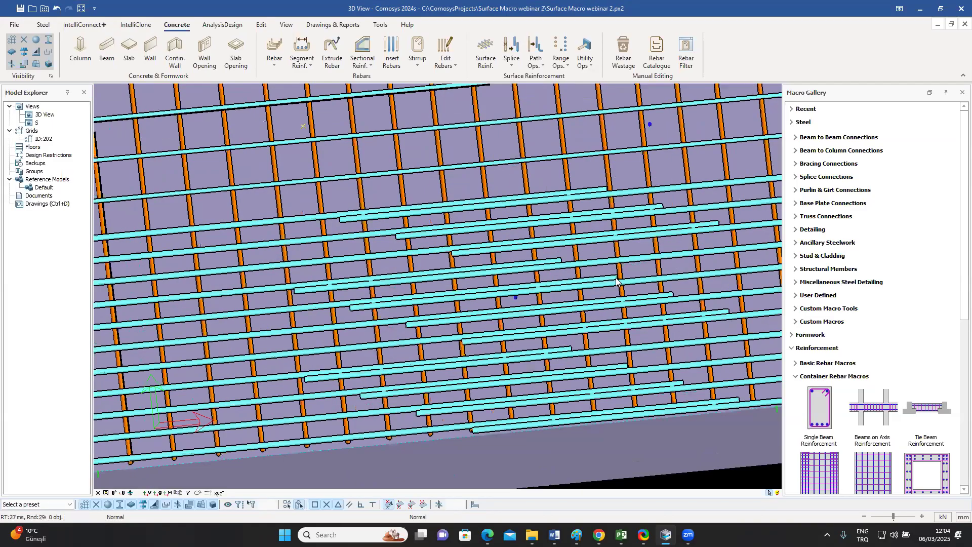
pyautogui.scroll(-6, 473, 246)
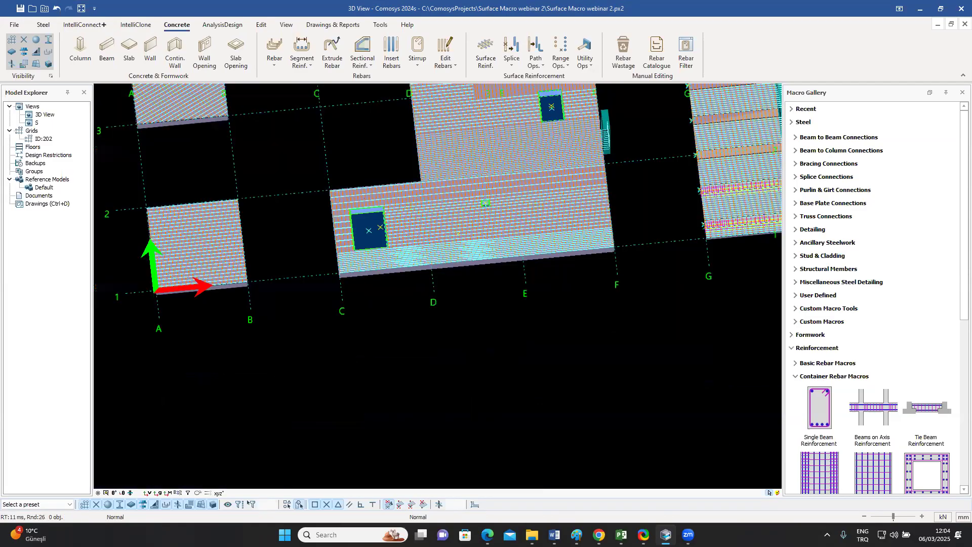
# - Set the Surface Reinforcement execution mode to On Subregions of a single surface
pyautogui.moveTo(553, 244); pyautogui.dragTo(559, 460, button='middle')
pyautogui.scroll(-3, 477, 368)
pyautogui.moveTo(472, 250); pyautogui.dragTo(502, 160, button='middle')
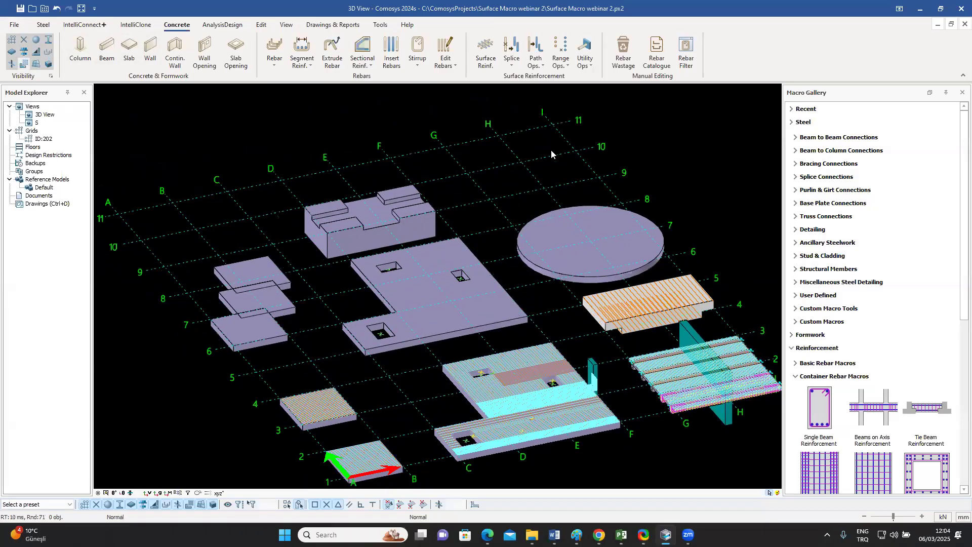
pyautogui.click(487, 52)
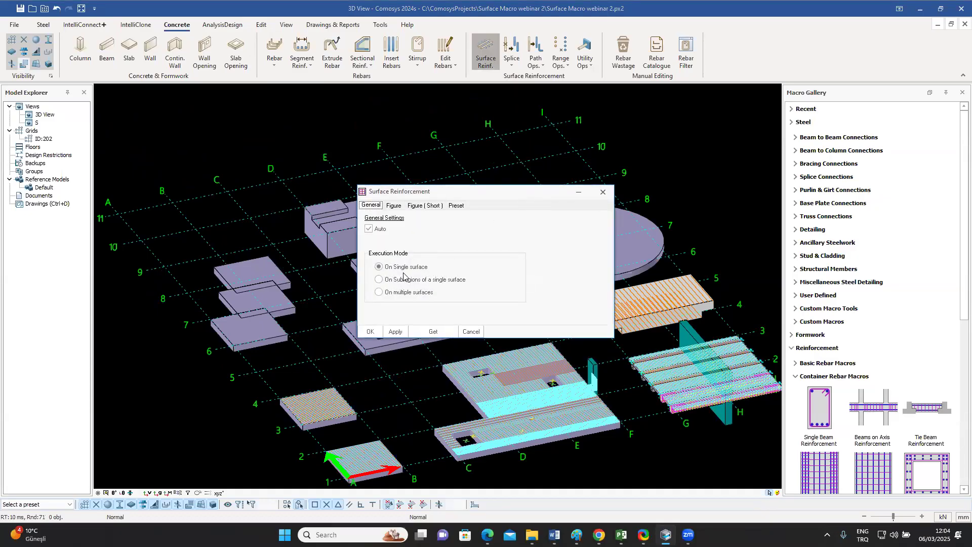
pyautogui.click(405, 282)
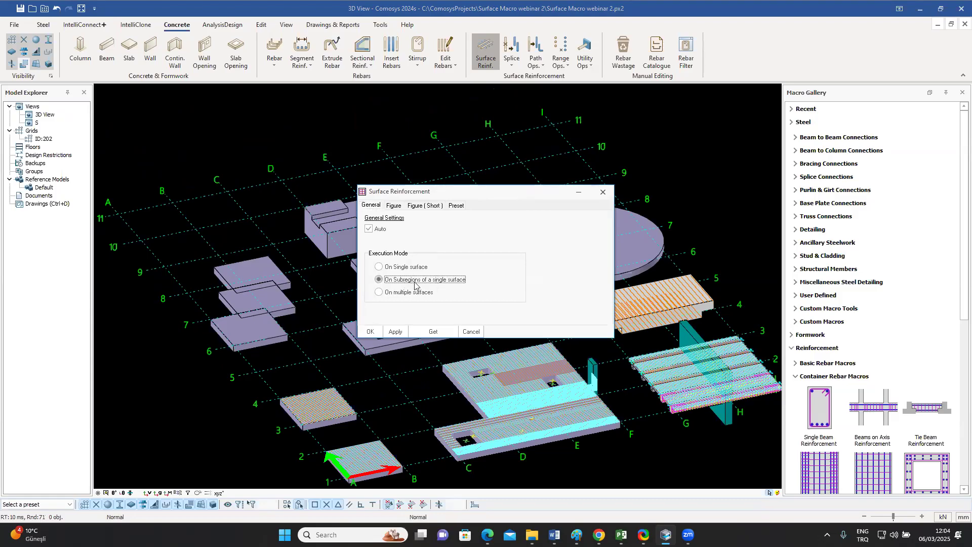
pyautogui.click(372, 331)
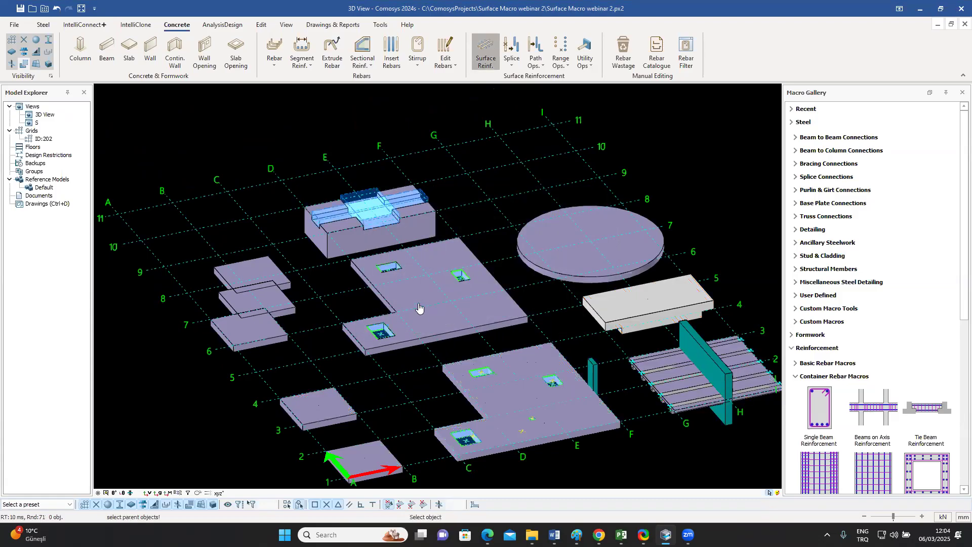
# - Choose the top face of the unreinforced slab with three openings as the reinforcement surface and define the rebar direction
pyautogui.scroll(2, 421, 306)
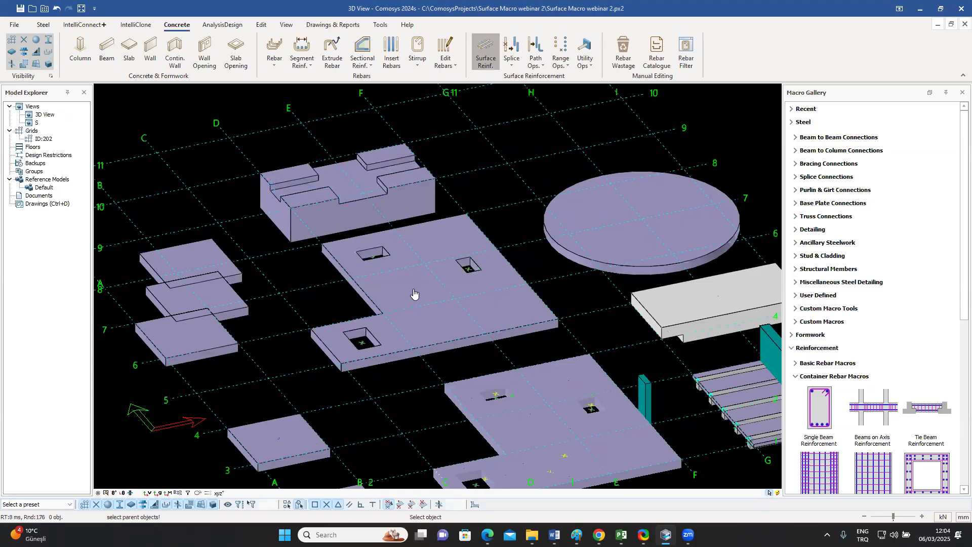
pyautogui.click(412, 292)
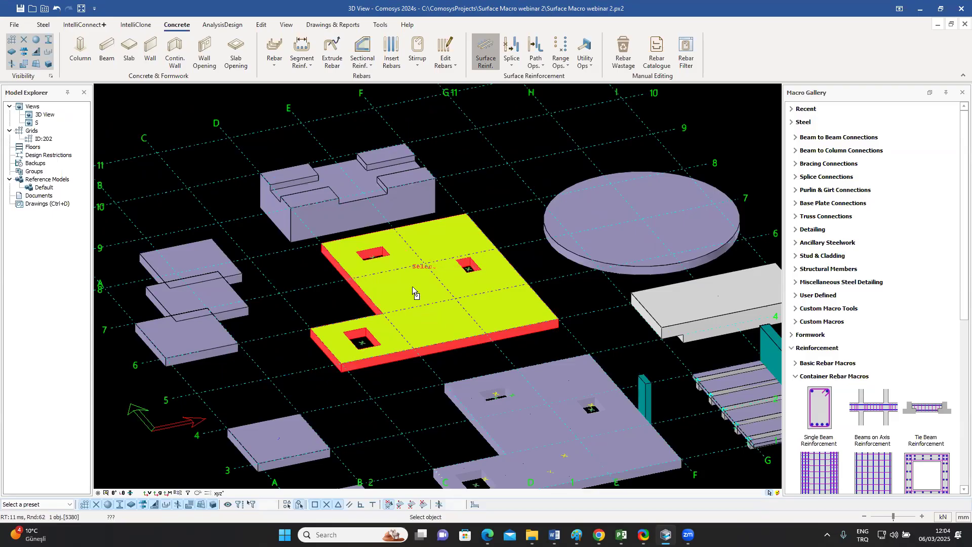
pyautogui.click(412, 286)
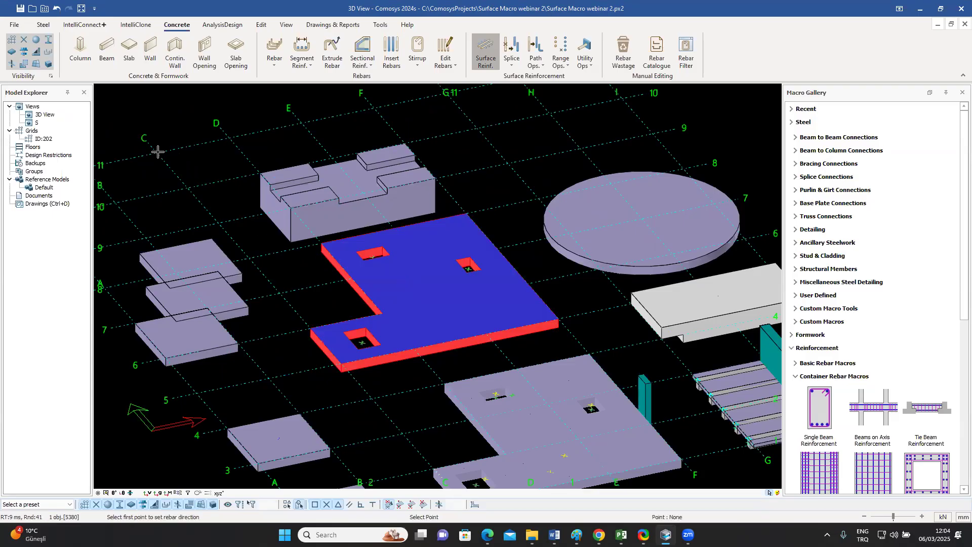
pyautogui.click(200, 149)
pyautogui.click(203, 148)
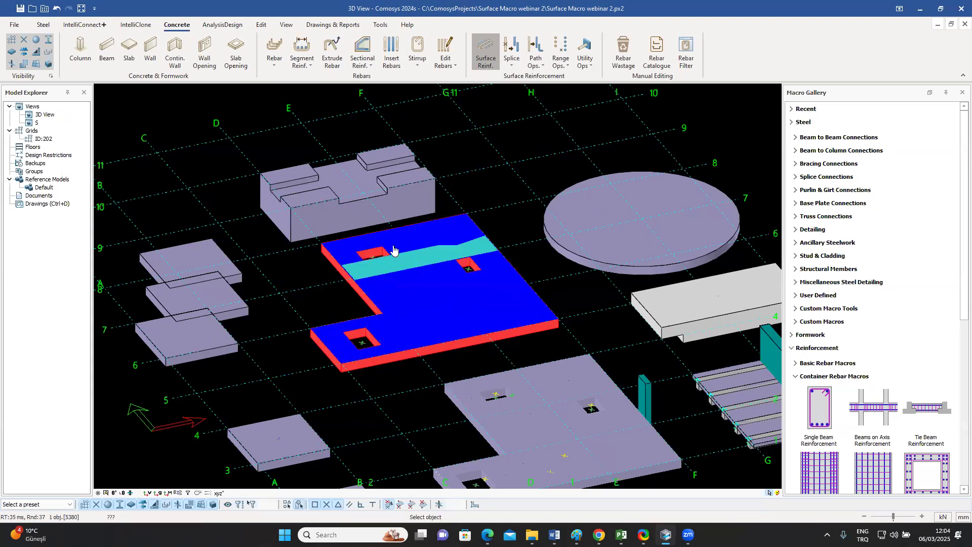
# - Select the three opening-free strips in the first rebar direction: at the far edge, beside the notch, and along the near edge
pyautogui.click(357, 328)
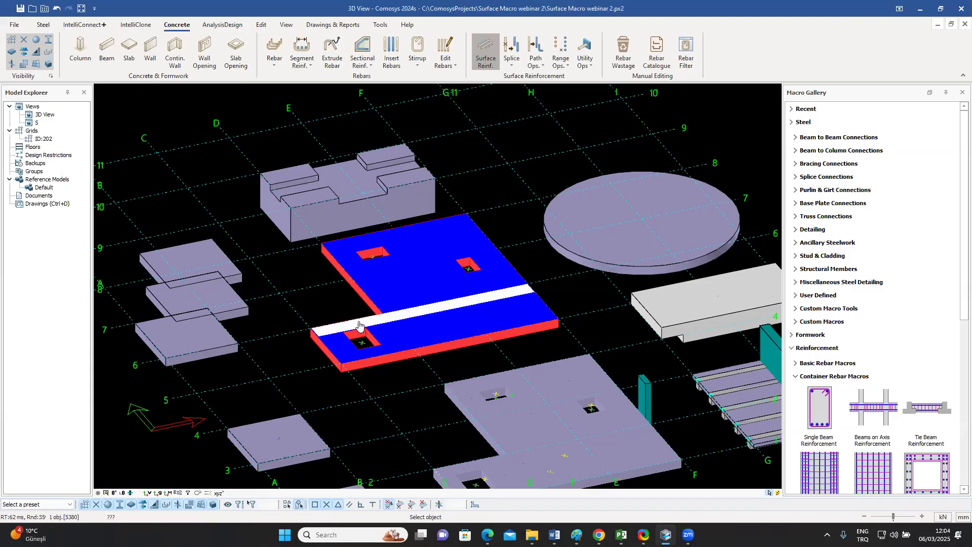
pyautogui.click(397, 347)
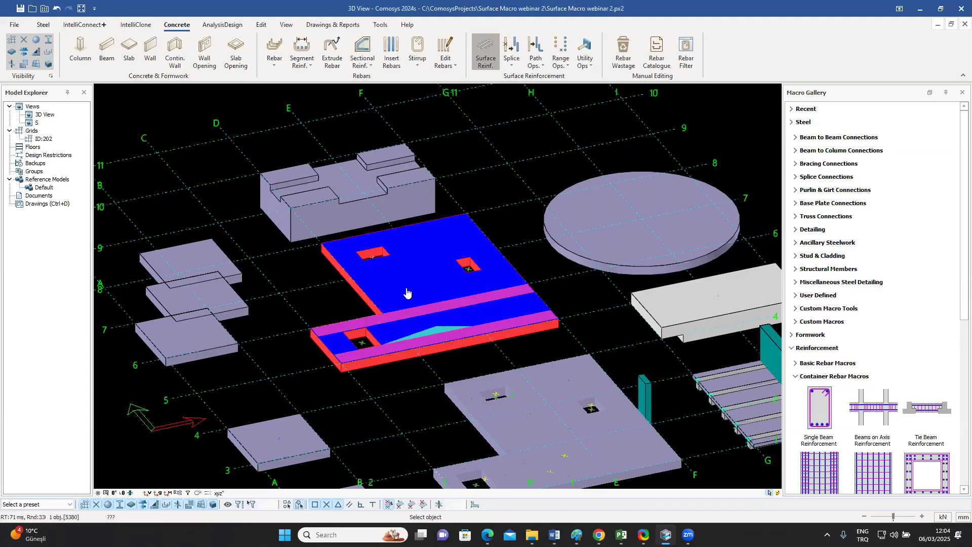
pyautogui.rightClick(354, 243)
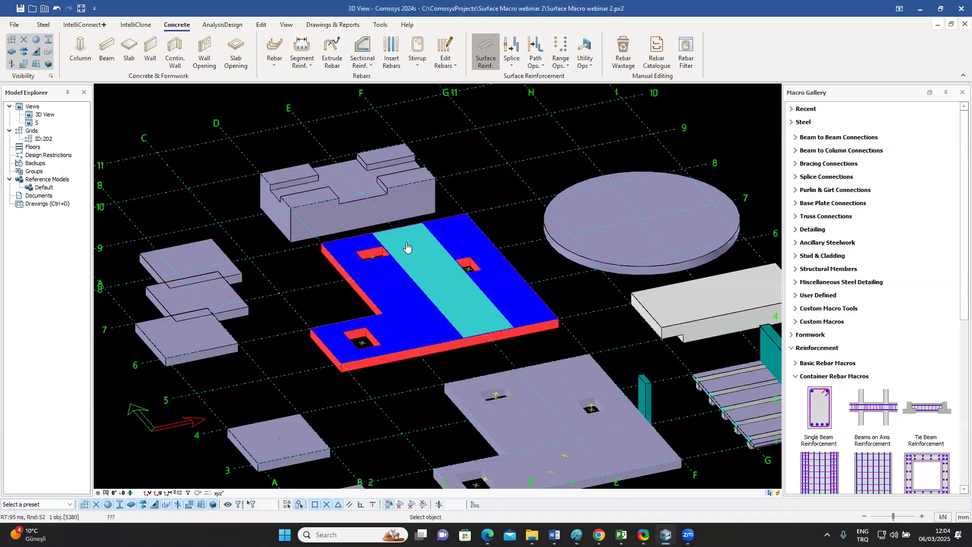
# - Select the central and outer-edge strips in the crossing direction and generate the subregion rebars on the slab
pyautogui.click(482, 246)
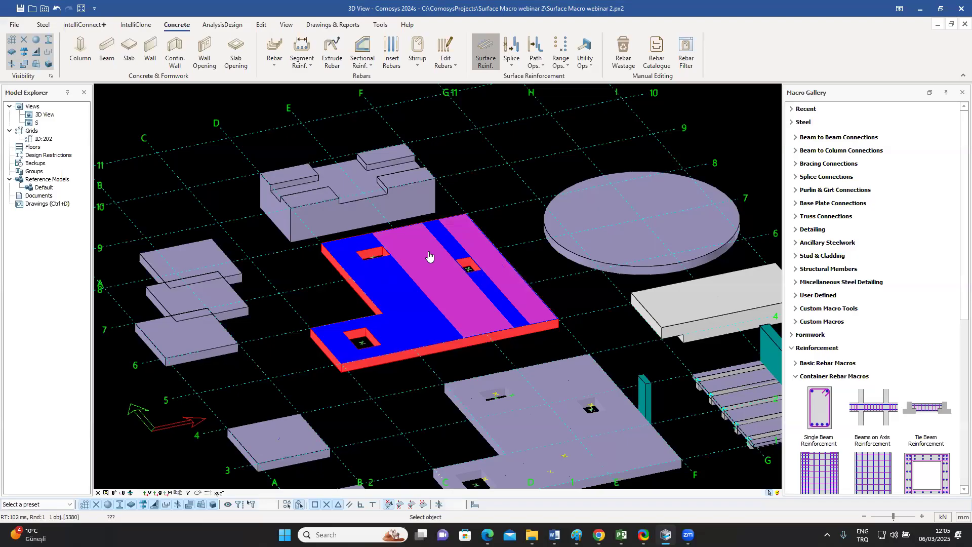
pyautogui.rightClick(458, 277)
pyautogui.scroll(2, 457, 280)
pyautogui.scroll(2, 457, 280)
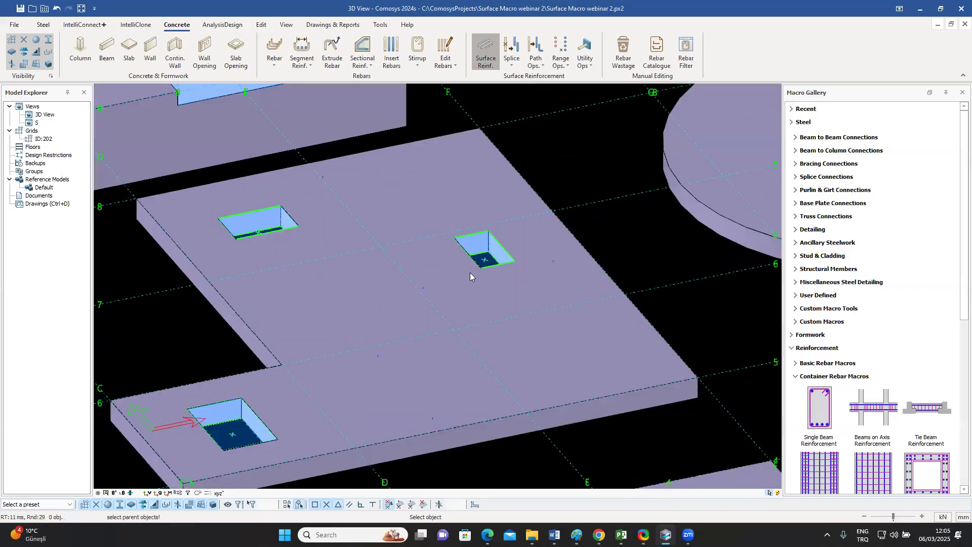
pyautogui.scroll(-2, 470, 272)
pyautogui.click(464, 278)
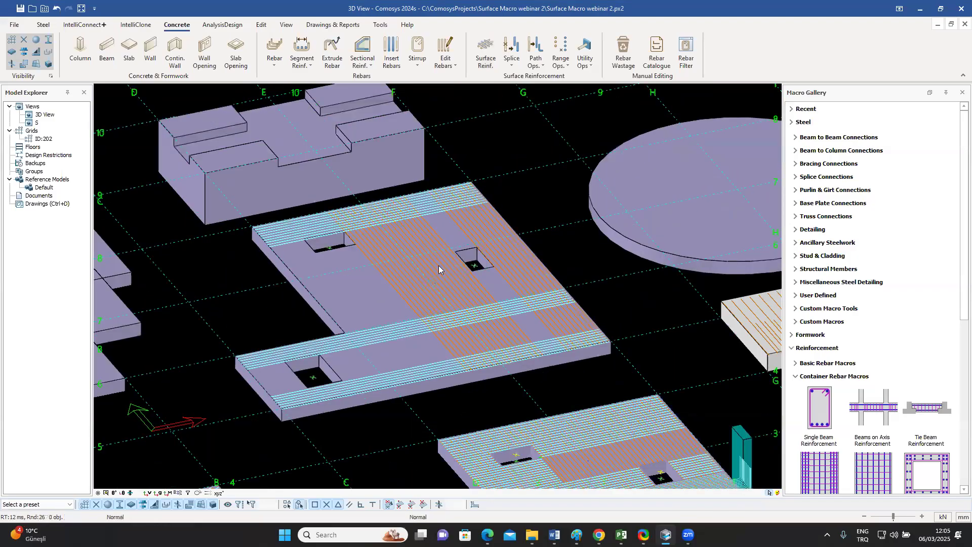
# - Examine the crossing rebar strips on the slab, checking how they run between the openings
pyautogui.scroll(2, 449, 287)
pyautogui.scroll(-2, 490, 342)
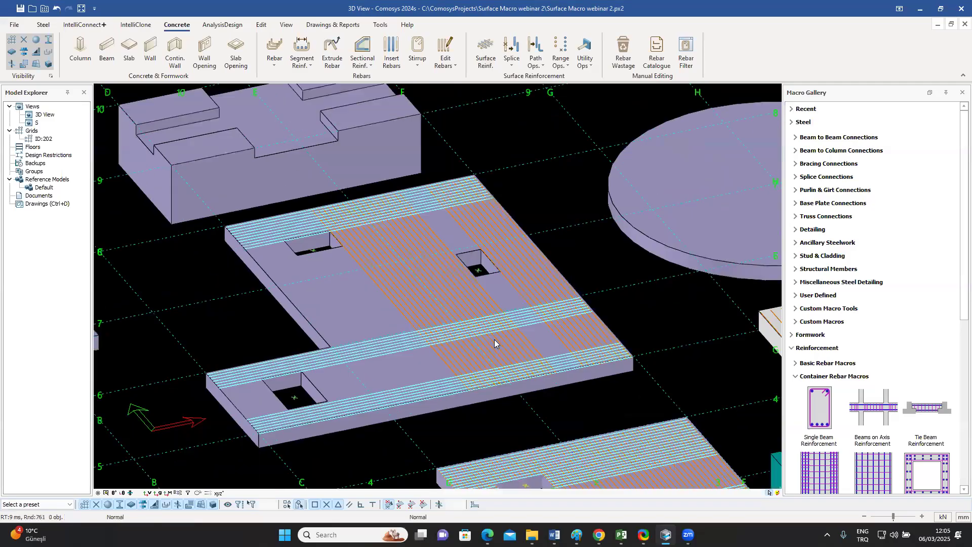
pyautogui.scroll(3, 494, 343)
pyautogui.scroll(-3, 494, 339)
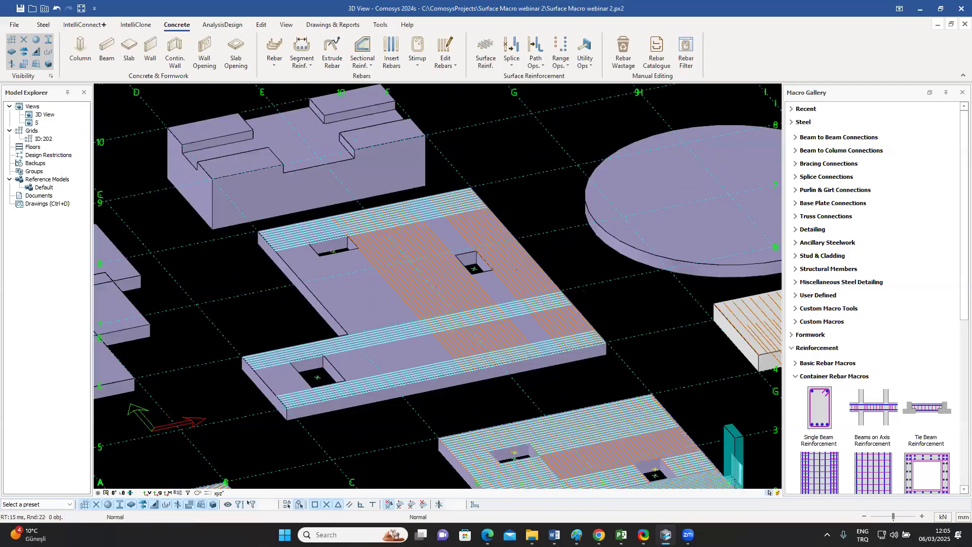
pyautogui.scroll(2, 556, 340)
pyautogui.scroll(-2, 537, 184)
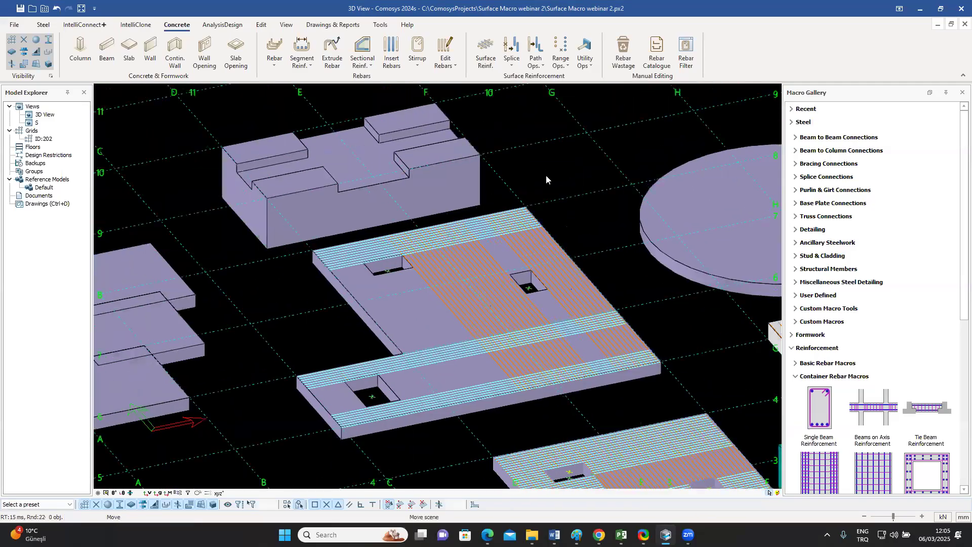
pyautogui.scroll(2, 518, 137)
pyautogui.scroll(2, 485, 81)
pyautogui.scroll(-2, 487, 76)
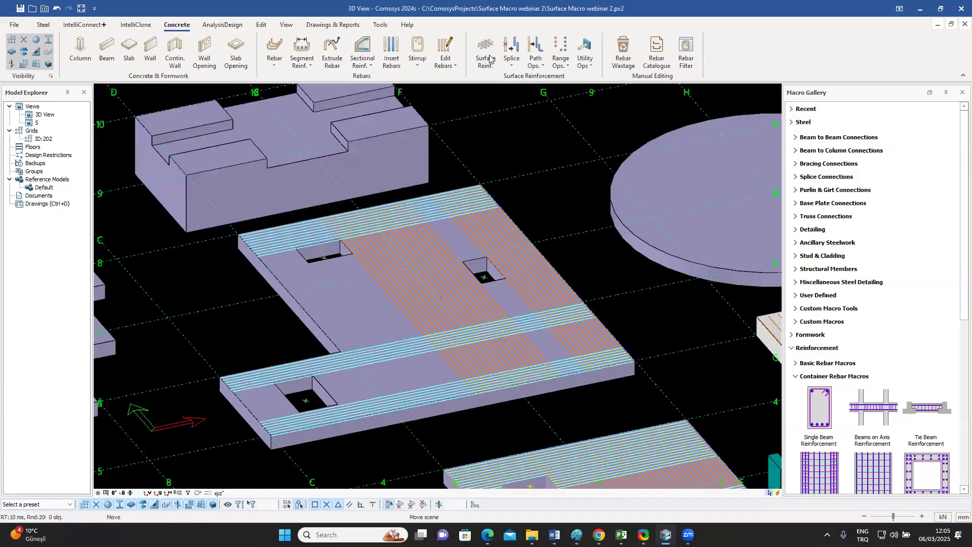
# - Set the Surface Reinforcement execution mode to On multiple surfaces
pyautogui.scroll(2, 492, 59)
pyautogui.scroll(2, 395, 282)
pyautogui.doubleClick(444, 280)
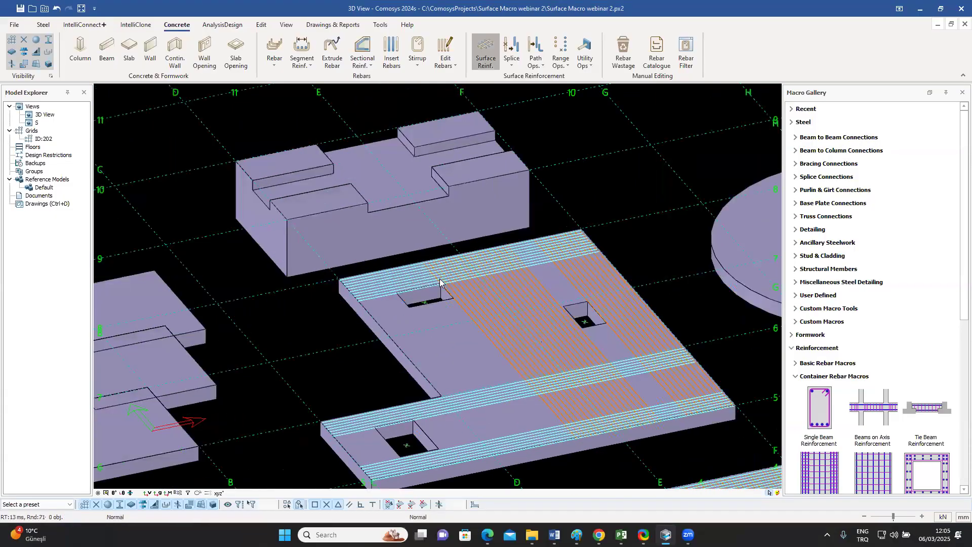
pyautogui.click(413, 293)
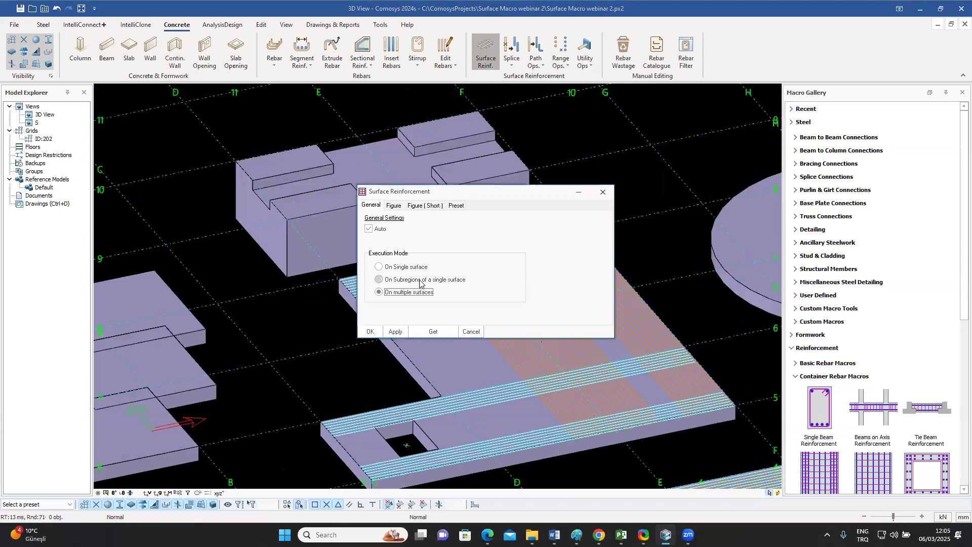
pyautogui.click(370, 331)
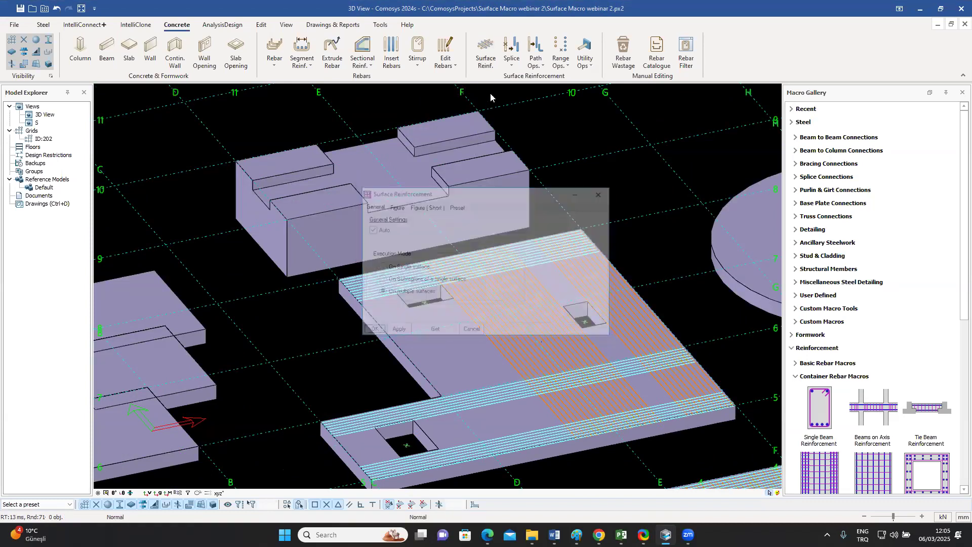
pyautogui.click(486, 63)
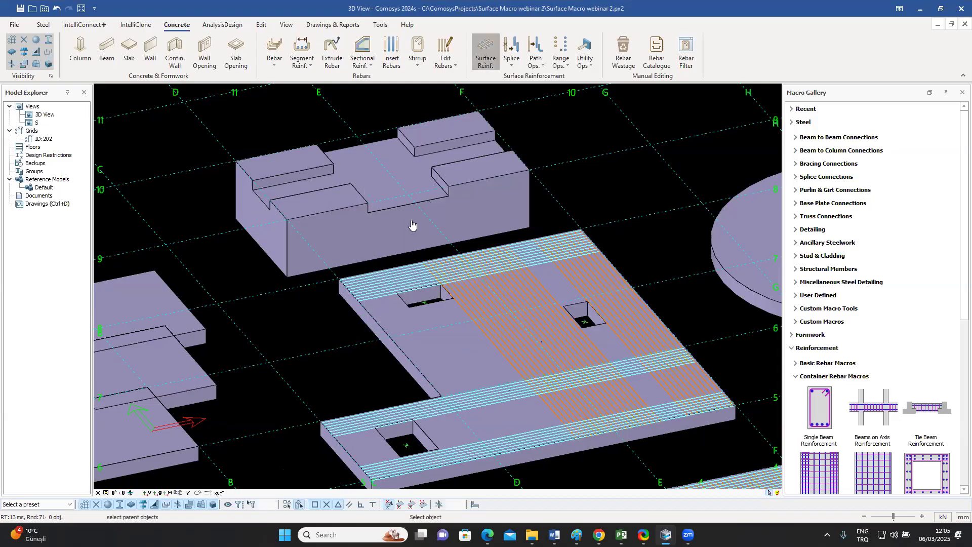
pyautogui.click(460, 212)
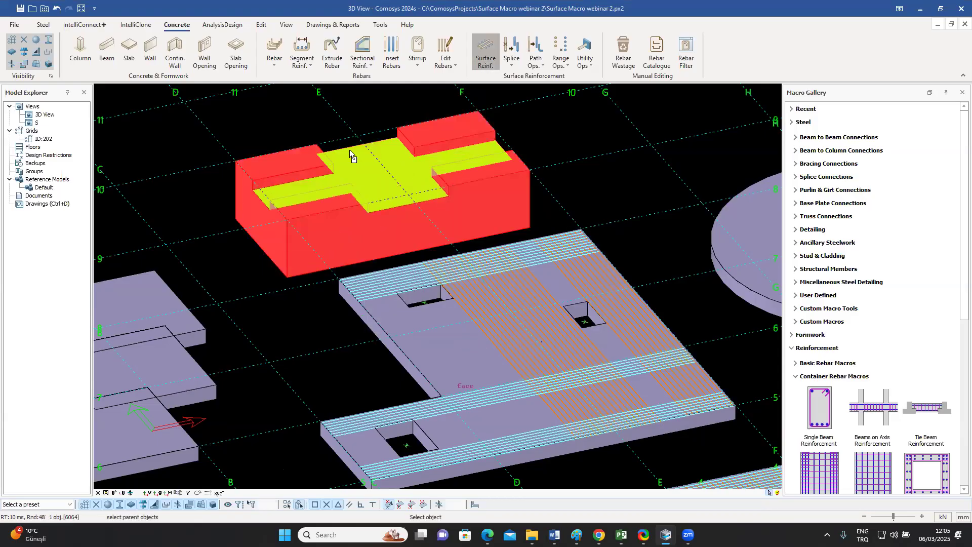
pyautogui.click(287, 158)
pyautogui.click(436, 129)
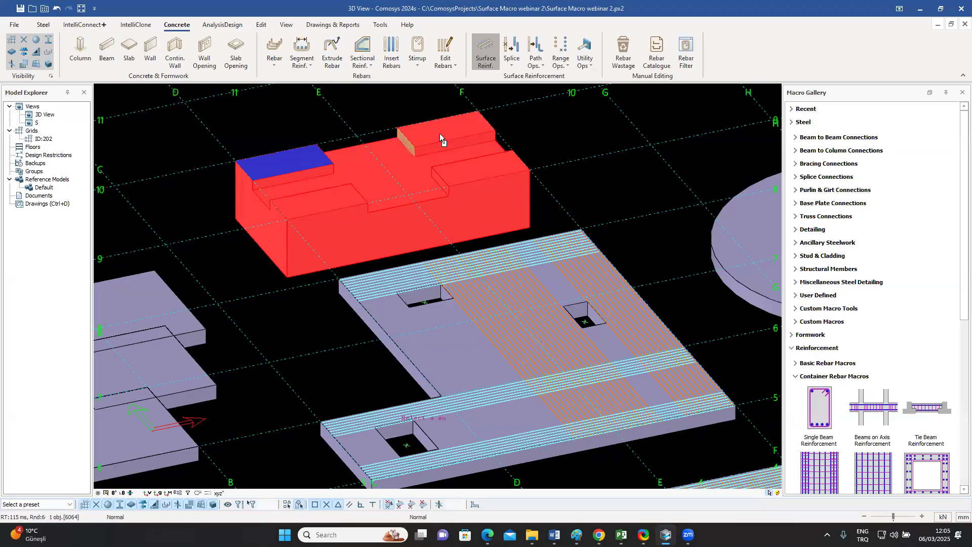
pyautogui.click(475, 165)
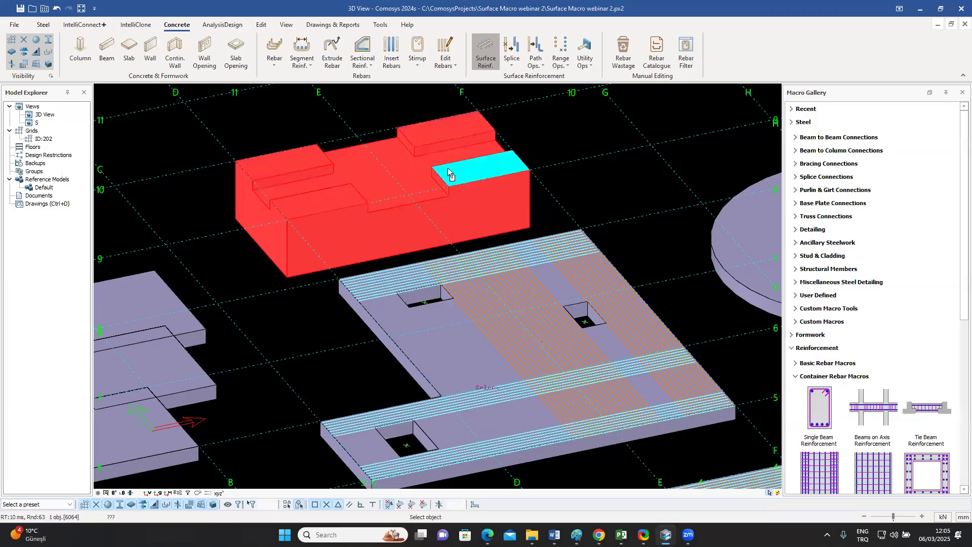
pyautogui.click(349, 195)
pyautogui.click(382, 186)
pyautogui.press('Escape')
pyautogui.press('Escape')
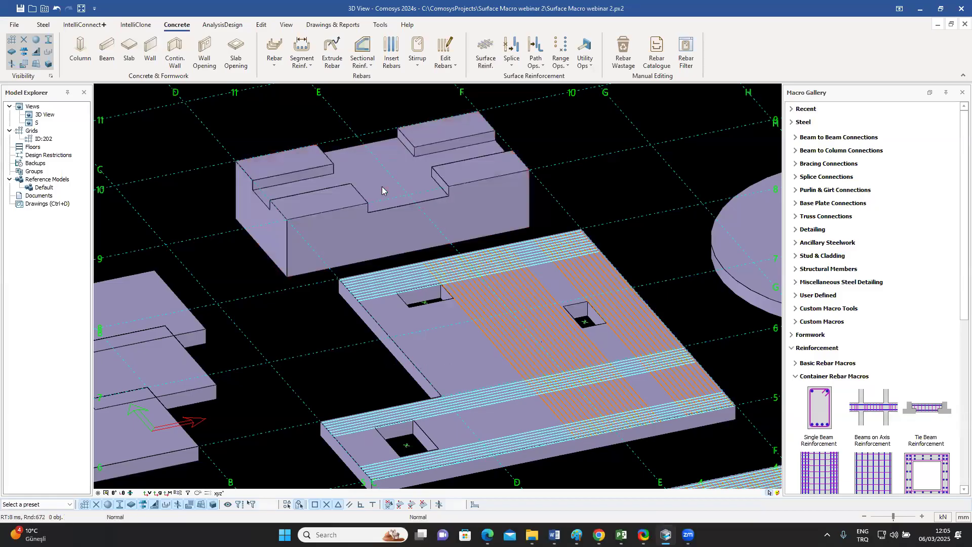
# - Start Surface Reinforcement on the stepped block and select its recessed central surface and the raised corner surfaces
pyautogui.scroll(-2, 430, 118)
pyautogui.scroll(-2, 452, 90)
pyautogui.click(486, 56)
pyautogui.scroll(2, 337, 268)
pyautogui.scroll(2, 341, 265)
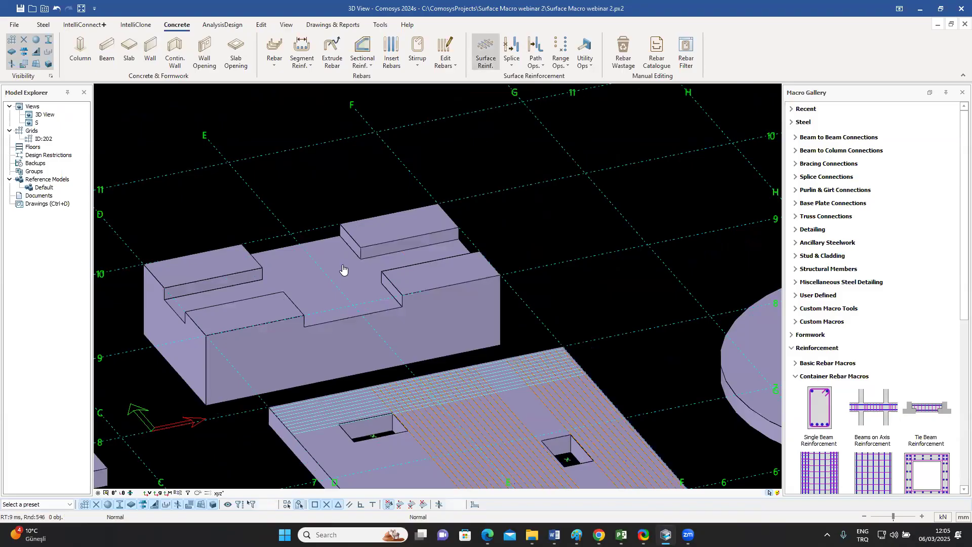
pyautogui.click(343, 268)
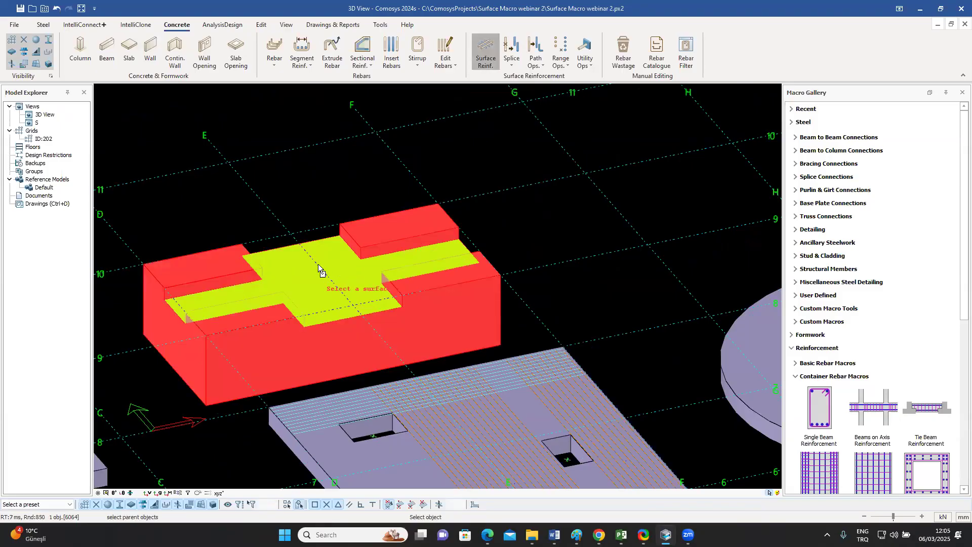
pyautogui.click(295, 272)
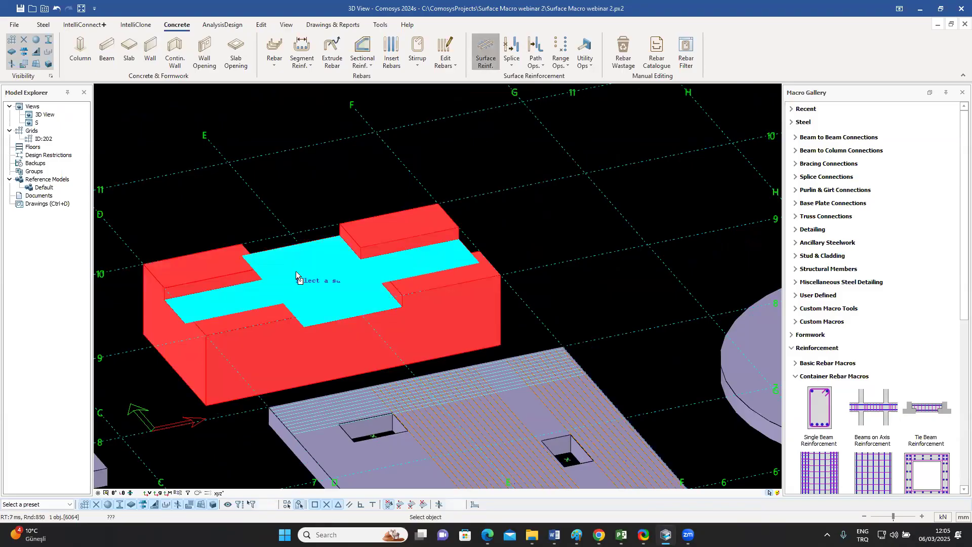
pyautogui.click(211, 260)
pyautogui.click(399, 234)
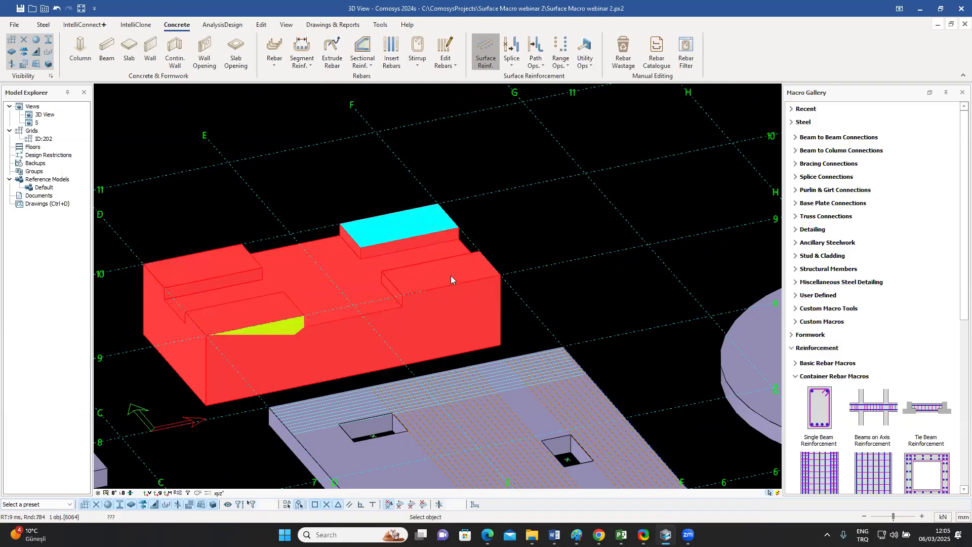
pyautogui.click(450, 275)
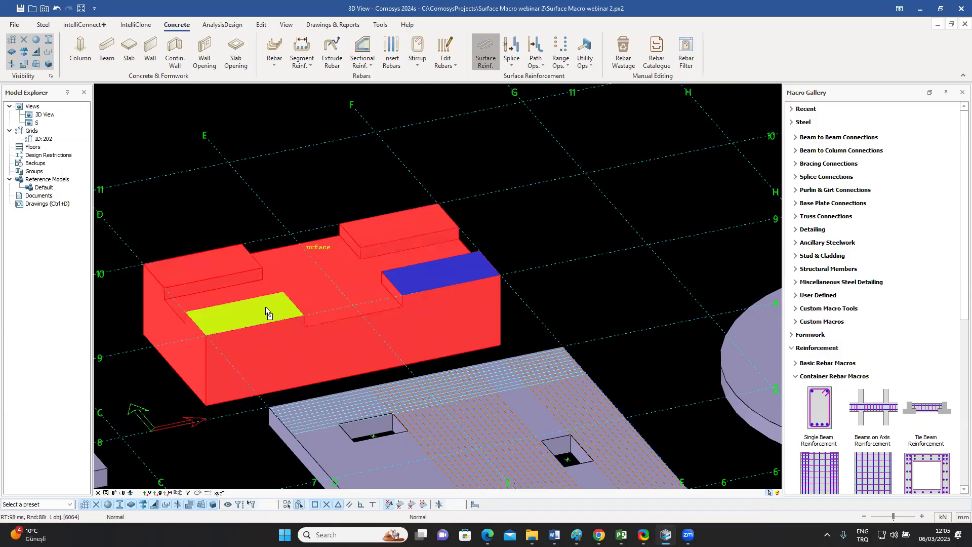
# - Finish the block's surface selection and define the main rebar direction with two points parallel to its long side
pyautogui.rightClick(265, 306)
pyautogui.click(298, 151)
pyautogui.click(369, 141)
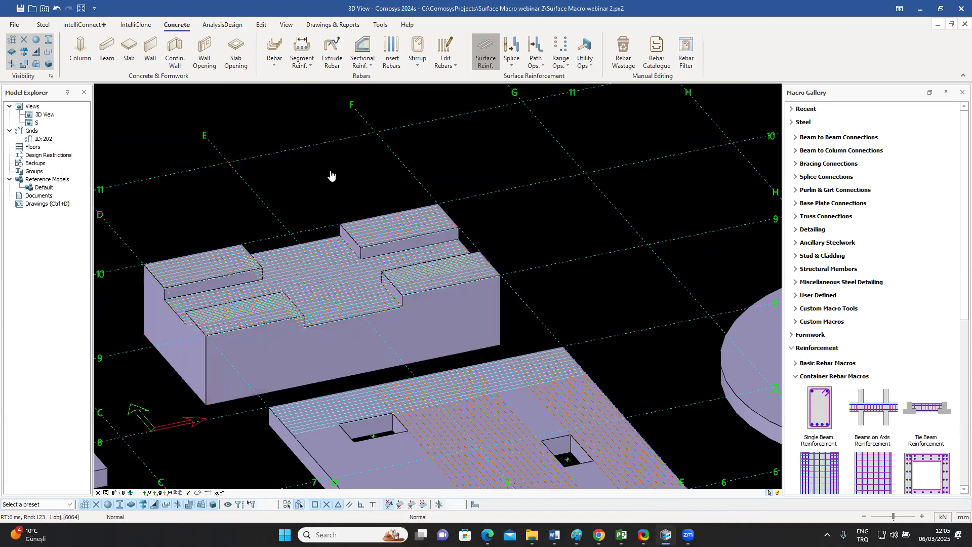
# - Examine the rebars on the stepped block, checking how they are laid out on the recessed and raised surfaces
pyautogui.scroll(3, 330, 175)
pyautogui.scroll(-2, 527, 252)
pyautogui.moveTo(388, 294); pyautogui.dragTo(480, 286, button='middle')
pyautogui.scroll(2, 485, 279)
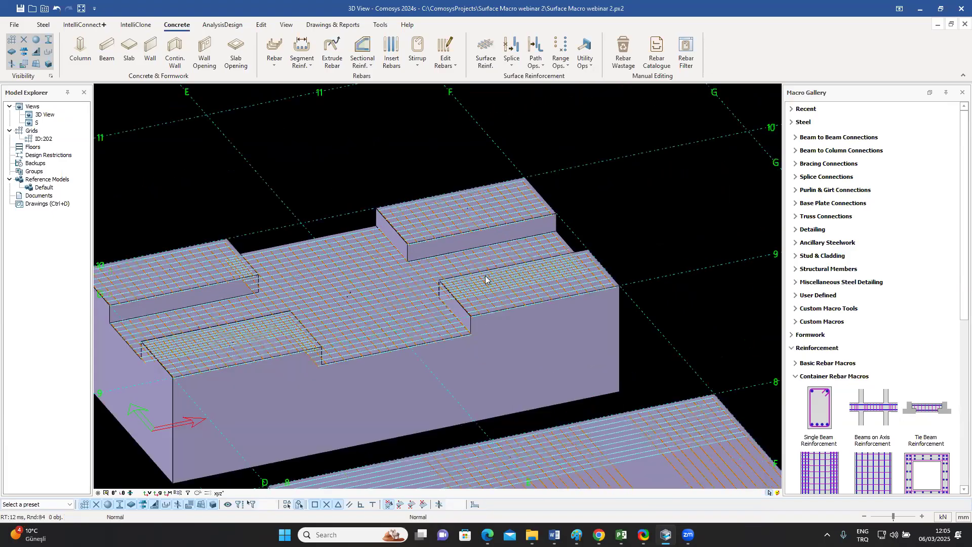
pyautogui.scroll(2, 431, 282)
pyautogui.scroll(2, 438, 279)
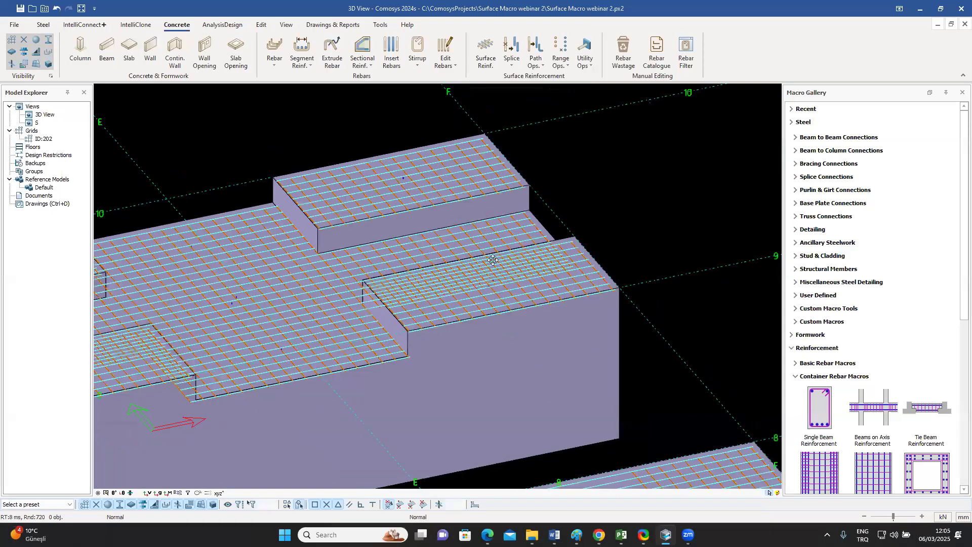
pyautogui.scroll(-1, 487, 261)
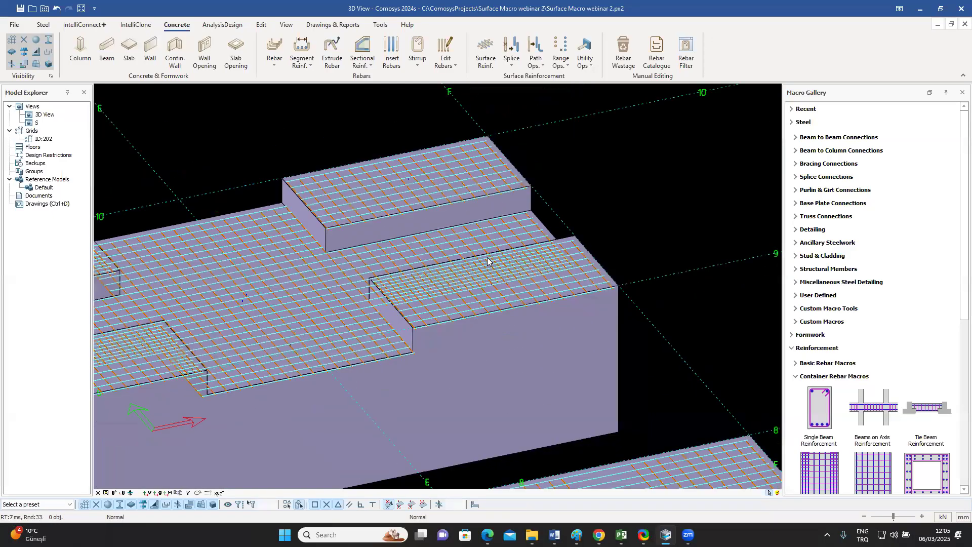
pyautogui.scroll(-2, 487, 258)
pyautogui.moveTo(485, 254); pyautogui.dragTo(602, 219, button='middle')
pyautogui.scroll(1, 492, 240)
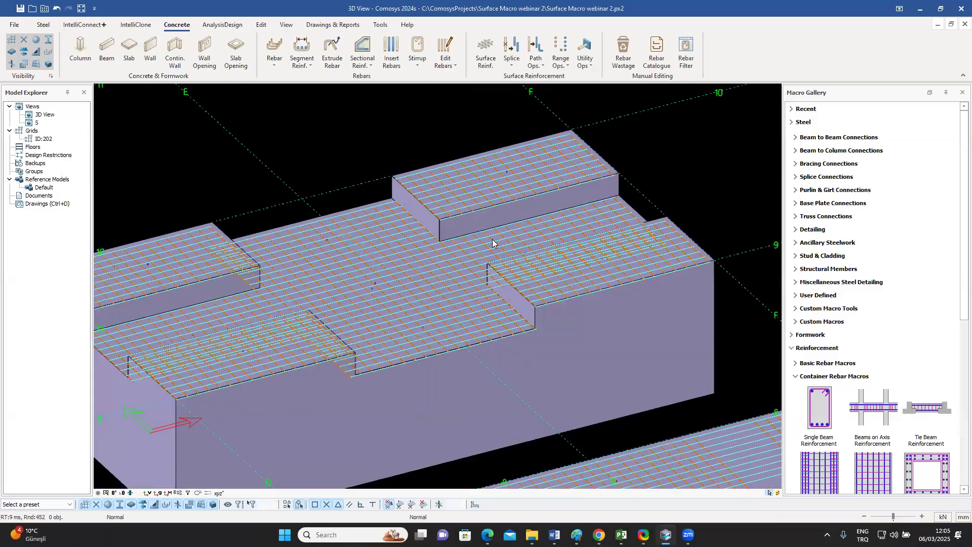
pyautogui.scroll(-1, 480, 263)
pyautogui.scroll(-4, 470, 253)
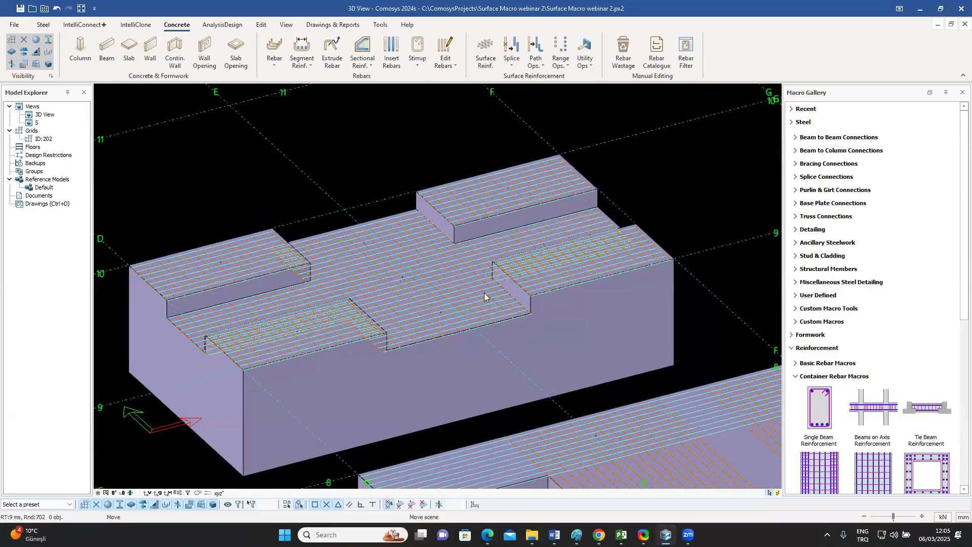
pyautogui.scroll(-2, 445, 276)
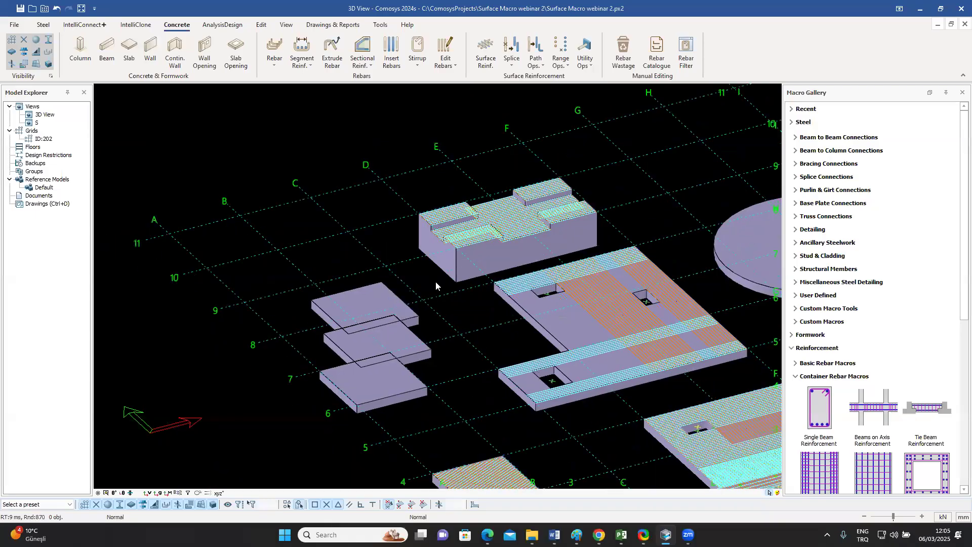
pyautogui.scroll(5, 395, 334)
pyautogui.click(392, 316)
pyautogui.click(411, 272)
pyautogui.click(403, 200)
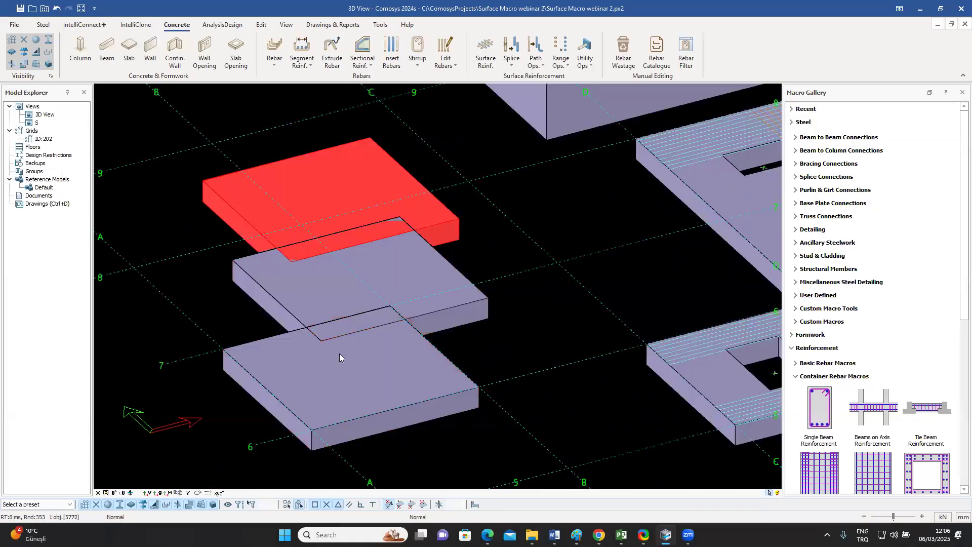
pyautogui.click(492, 248)
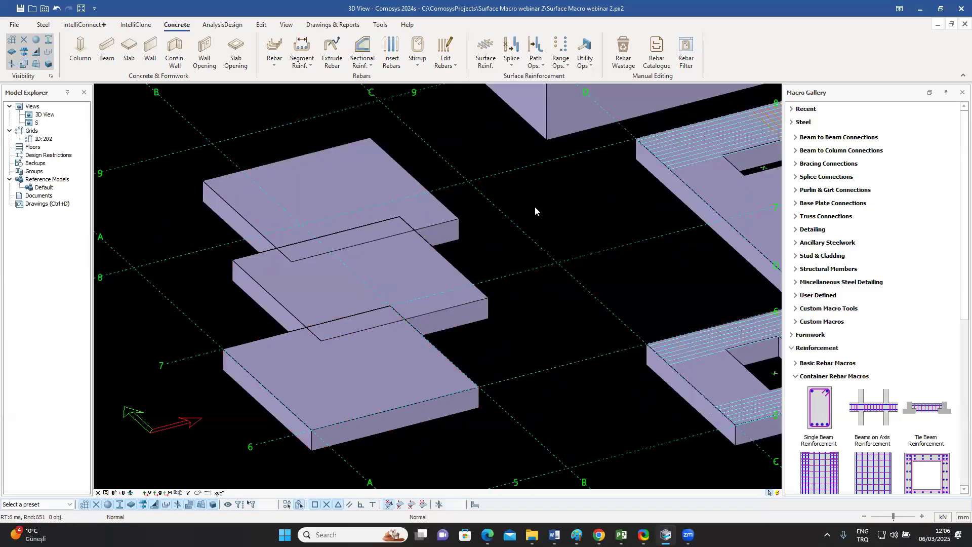
# - Set the Surface Reinforcement execution mode to On Single surface
pyautogui.click(486, 56)
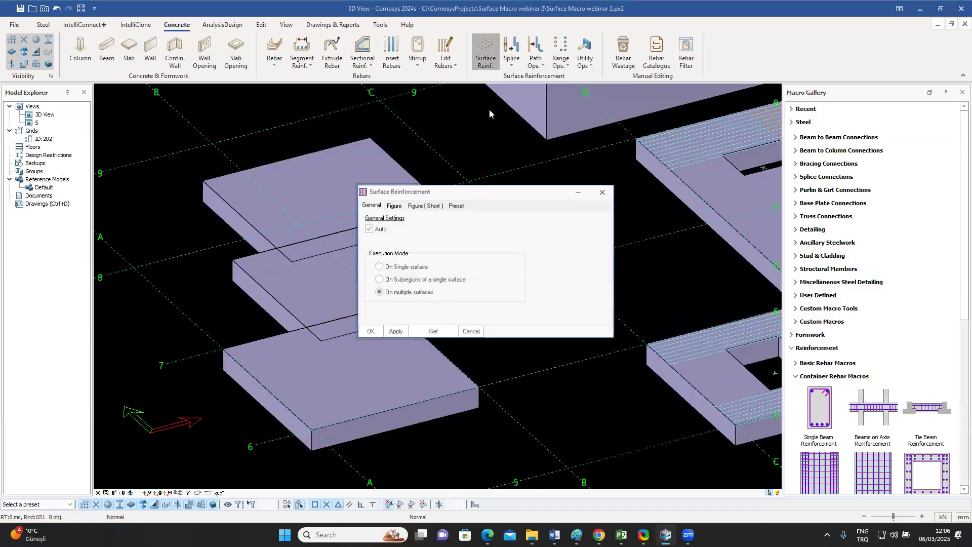
pyautogui.click(379, 266)
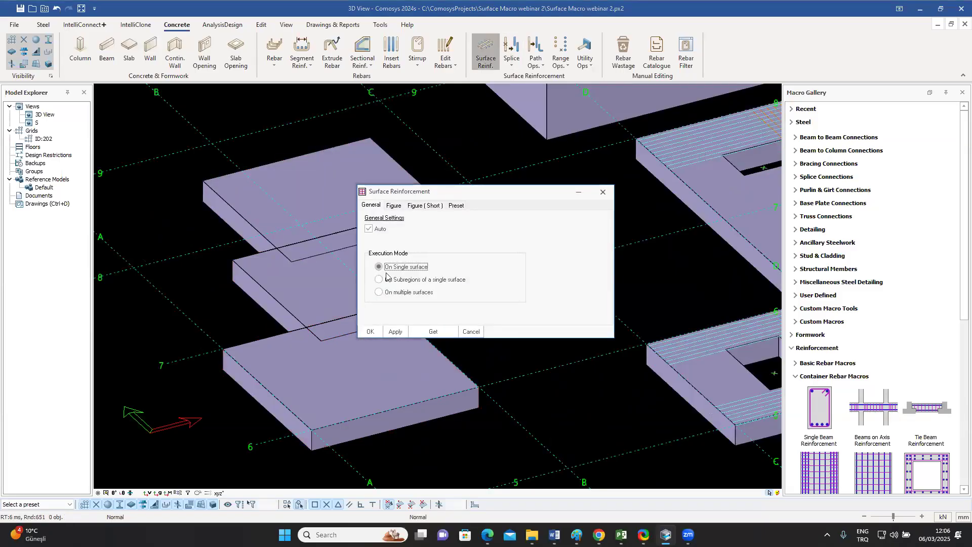
pyautogui.click(370, 331)
# - Select the three overlapping slabs together and generate surface reinforcement over their combined top surface, with the main direction parallel to their grid 6–7 edges
pyautogui.scroll(-3, 489, 238)
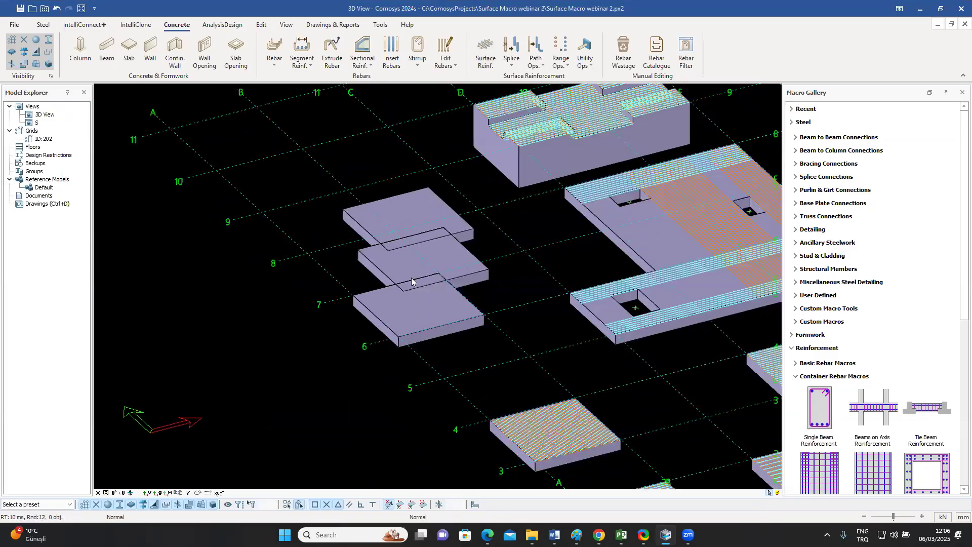
pyautogui.click(411, 300)
pyautogui.click(416, 234)
pyautogui.click(427, 205)
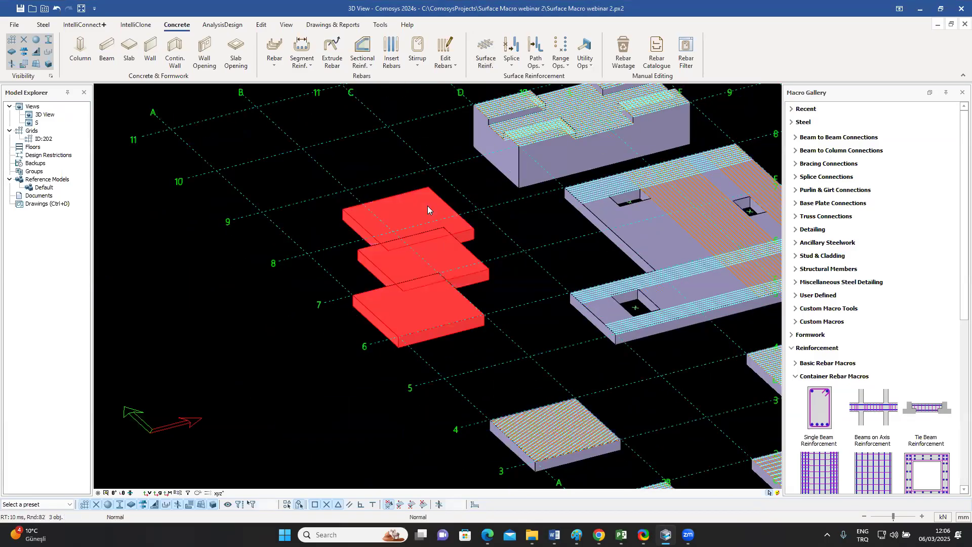
pyautogui.click(487, 50)
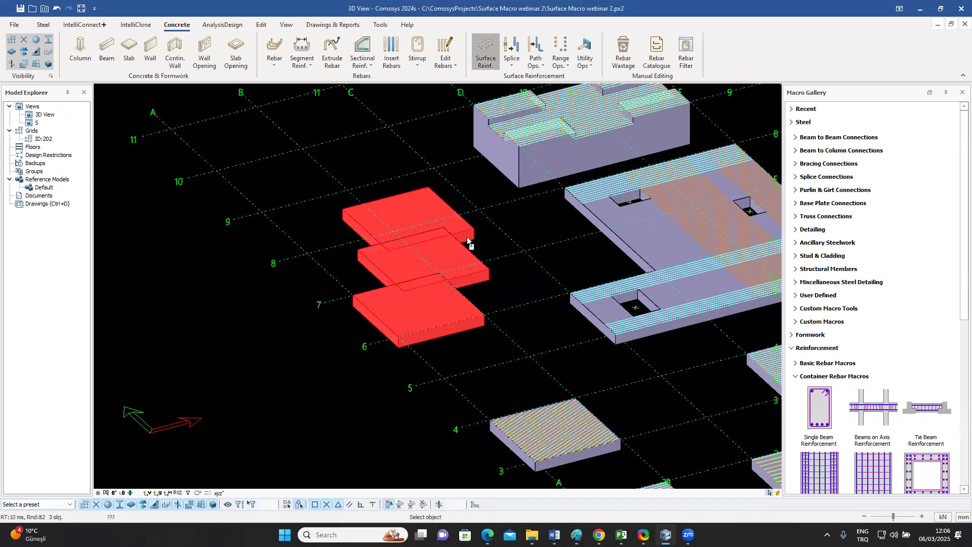
pyautogui.click(425, 301)
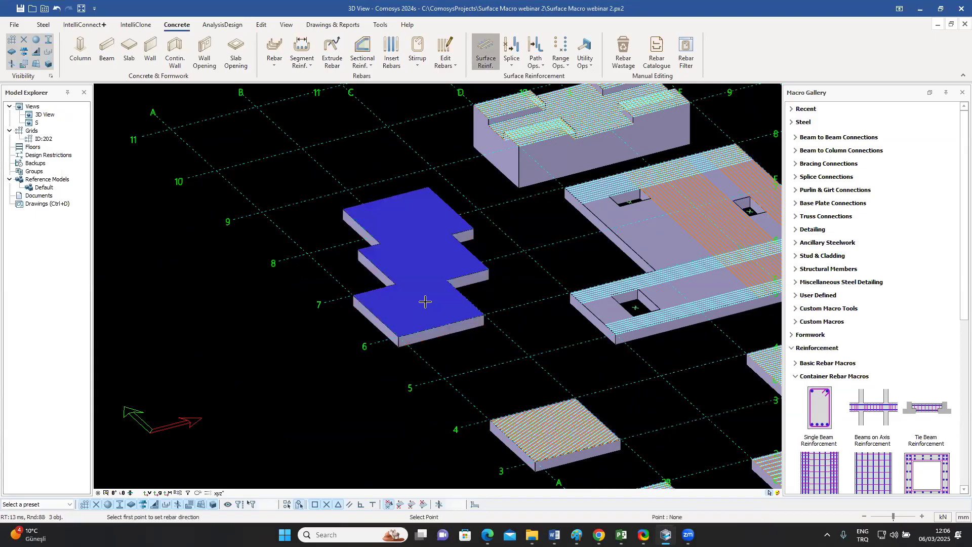
pyautogui.click(262, 212)
pyautogui.click(345, 191)
# - Examine the rebars on the three overlapping slabs close up and in top view, selecting rebar groups to check how they cross the overlaps
pyautogui.scroll(5, 413, 266)
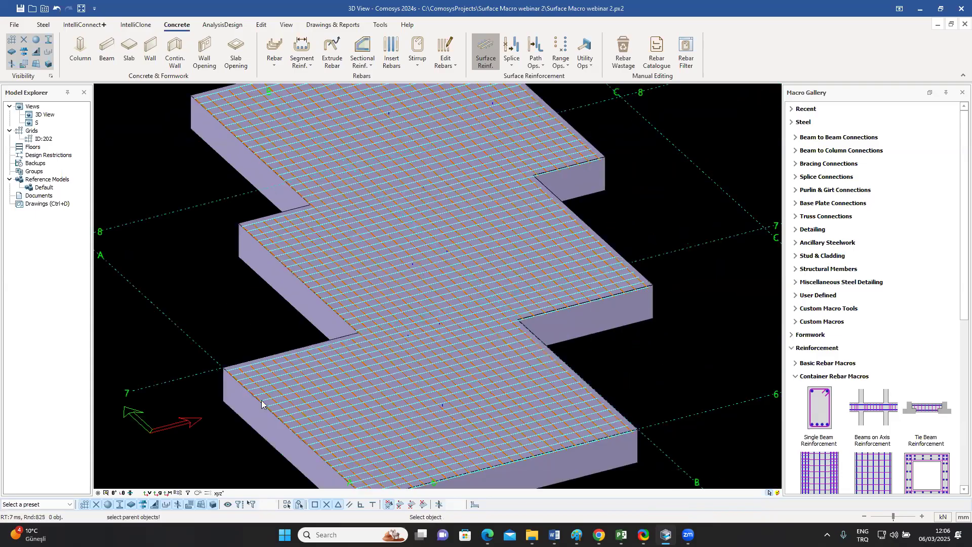
pyautogui.scroll(3, 253, 412)
pyautogui.scroll(2, 411, 266)
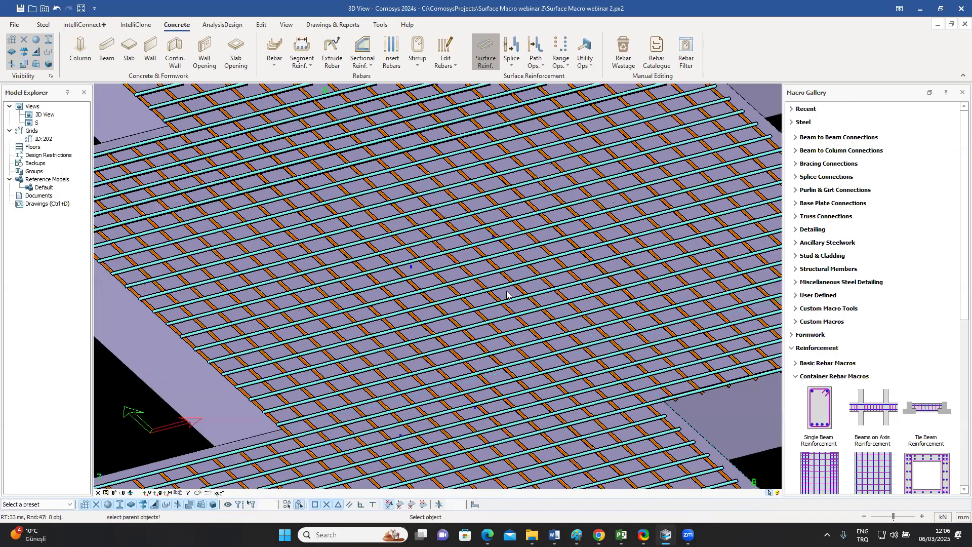
pyautogui.press('Escape')
pyautogui.press('t')
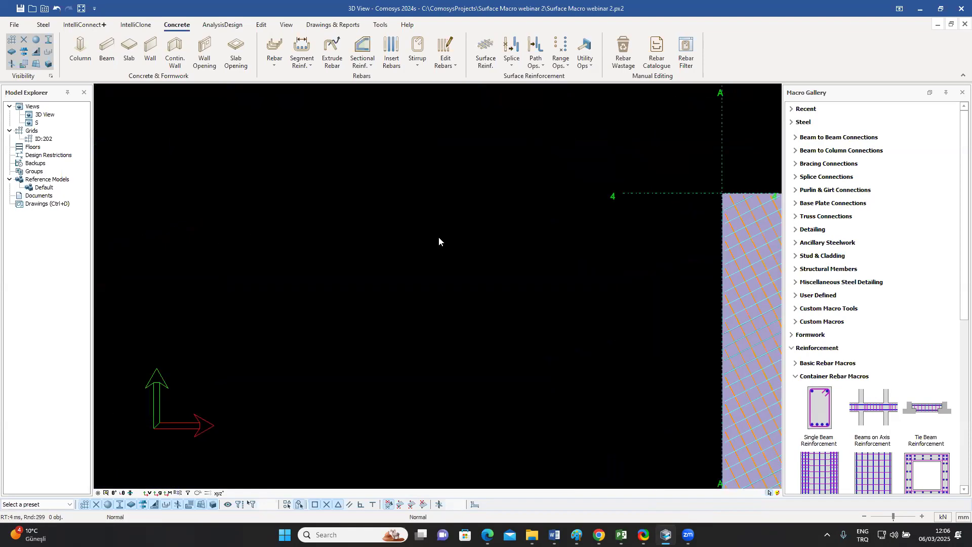
pyautogui.scroll(2, 460, 122)
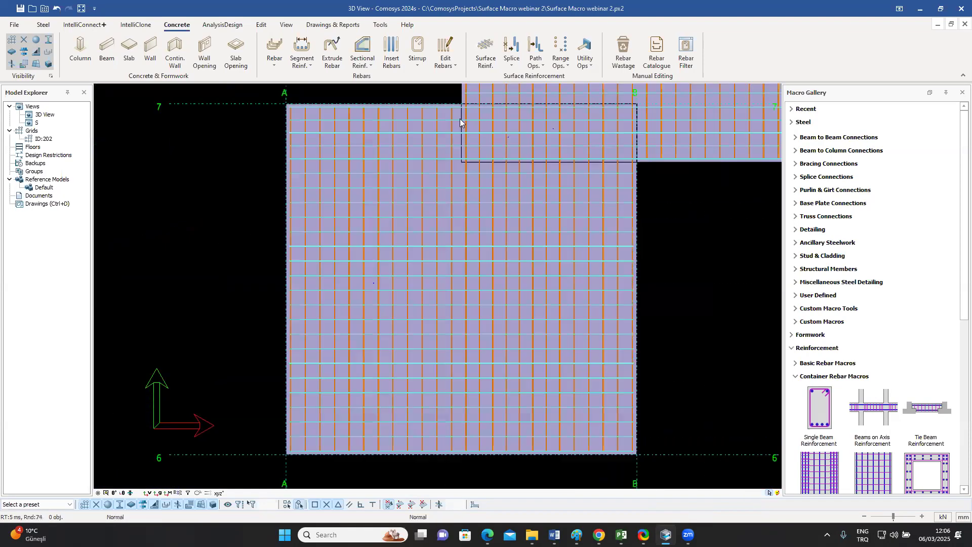
pyautogui.click(497, 219)
pyautogui.scroll(3, 497, 219)
pyautogui.scroll(-2, 506, 135)
pyautogui.scroll(-2, 457, 183)
pyautogui.scroll(3, 569, 215)
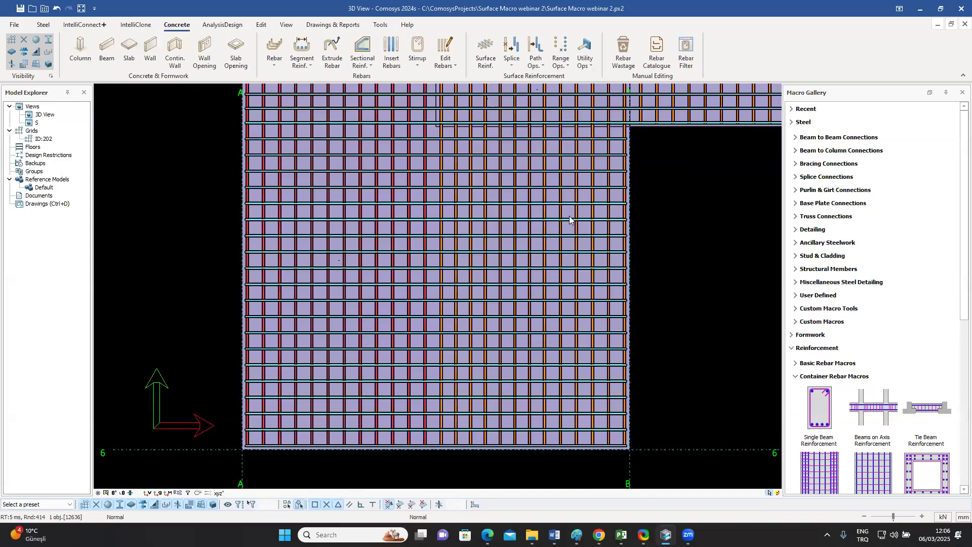
pyautogui.scroll(-3, 478, 202)
pyautogui.scroll(4, 476, 205)
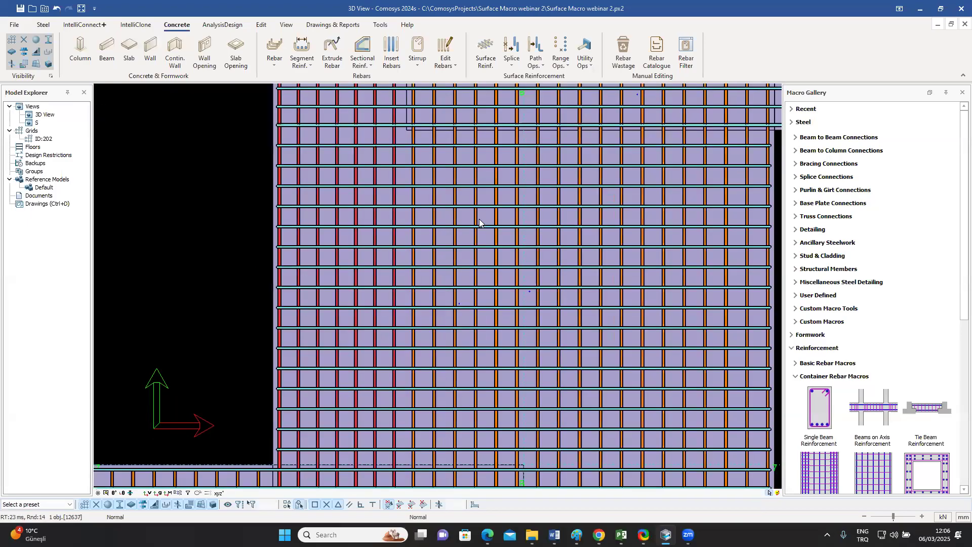
pyautogui.scroll(-5, 501, 213)
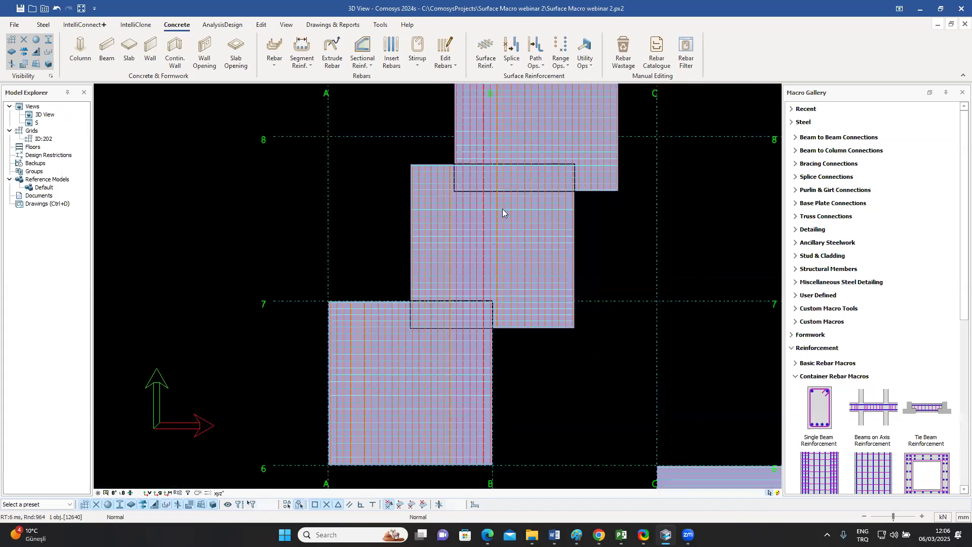
pyautogui.moveTo(502, 209); pyautogui.dragTo(582, 210, button='middle')
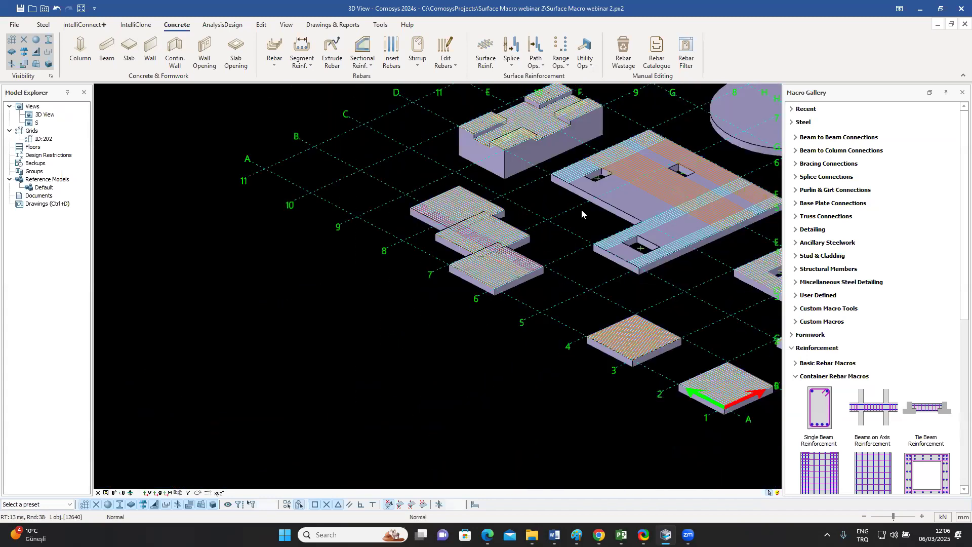
pyautogui.moveTo(568, 260); pyautogui.dragTo(543, 238, button='middle')
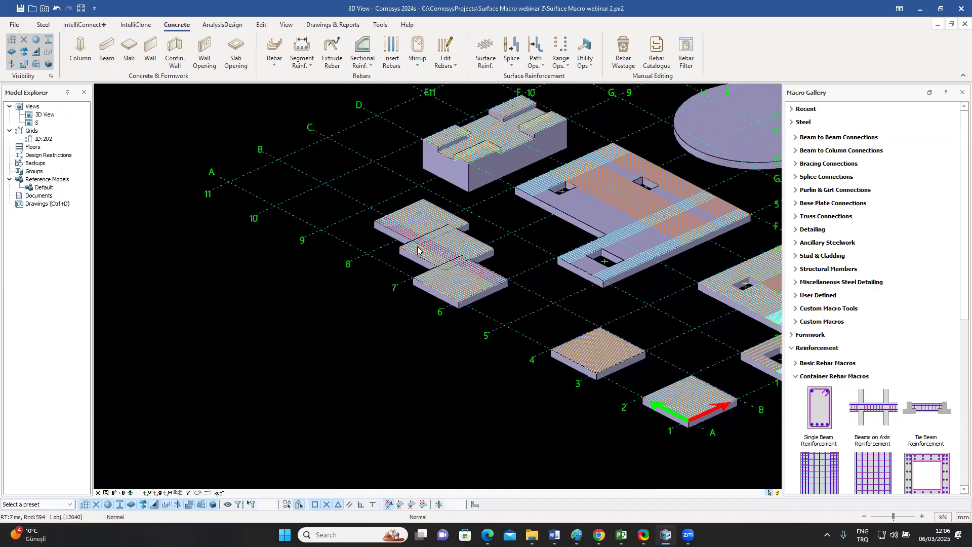
pyautogui.moveTo(481, 278); pyautogui.dragTo(474, 287, button='middle')
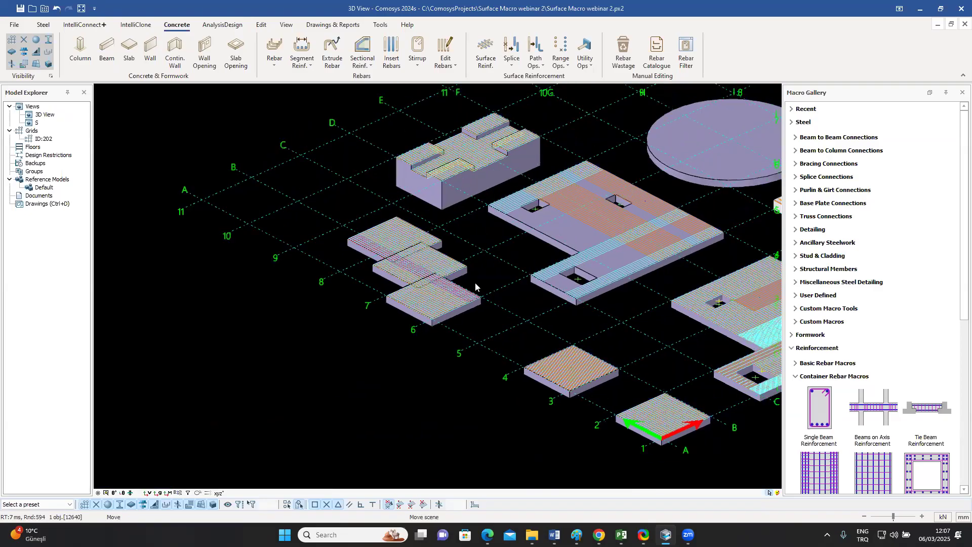
# - Generate surface reinforcement on the circular slab's top surface, setting the main rebar direction with two points beside the slab
pyautogui.moveTo(665, 136); pyautogui.dragTo(468, 184, button='middle')
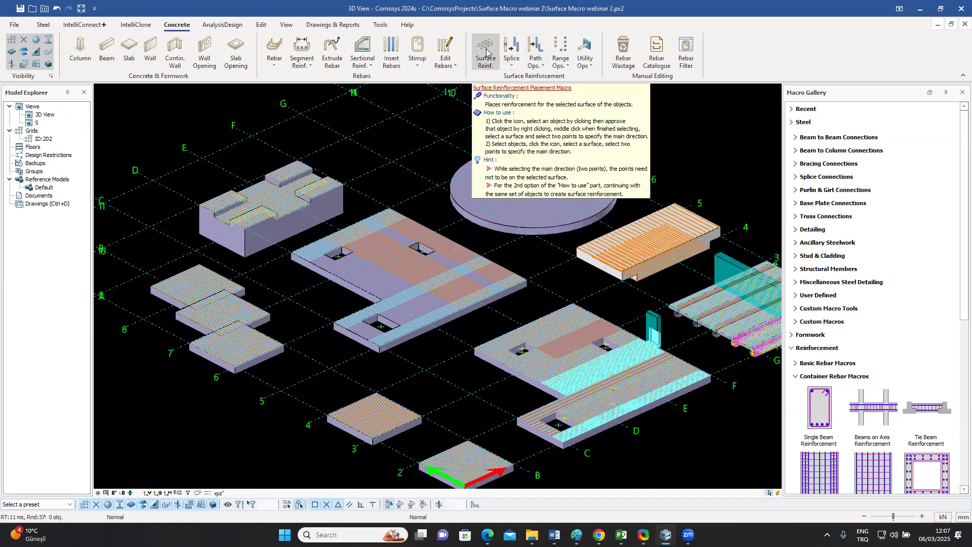
pyautogui.click(487, 51)
pyautogui.click(571, 188)
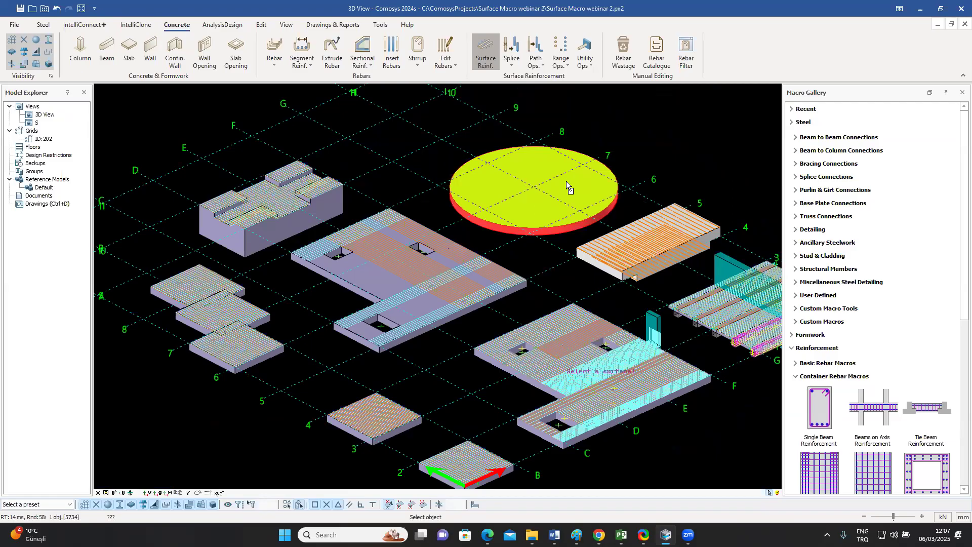
pyautogui.click(419, 143)
pyautogui.click(441, 140)
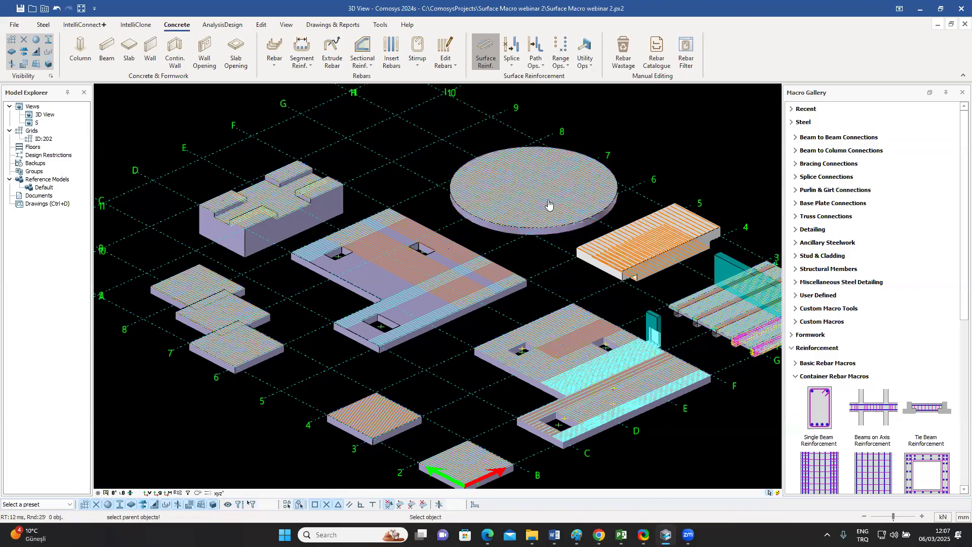
# - Leave Surface Reinforcement and examine the circular slab's rebars, checking how they end along the curved edge
pyautogui.scroll(5, 619, 203)
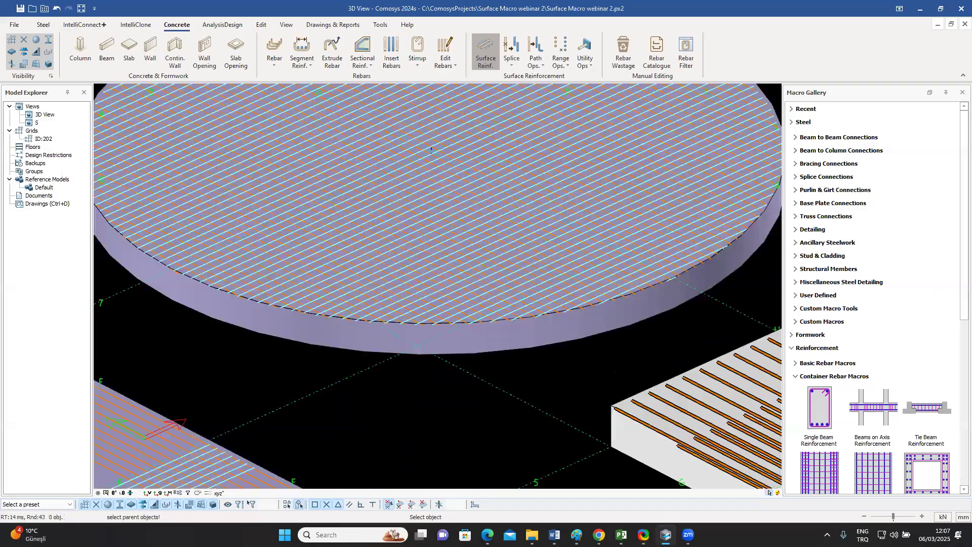
pyautogui.press('Escape')
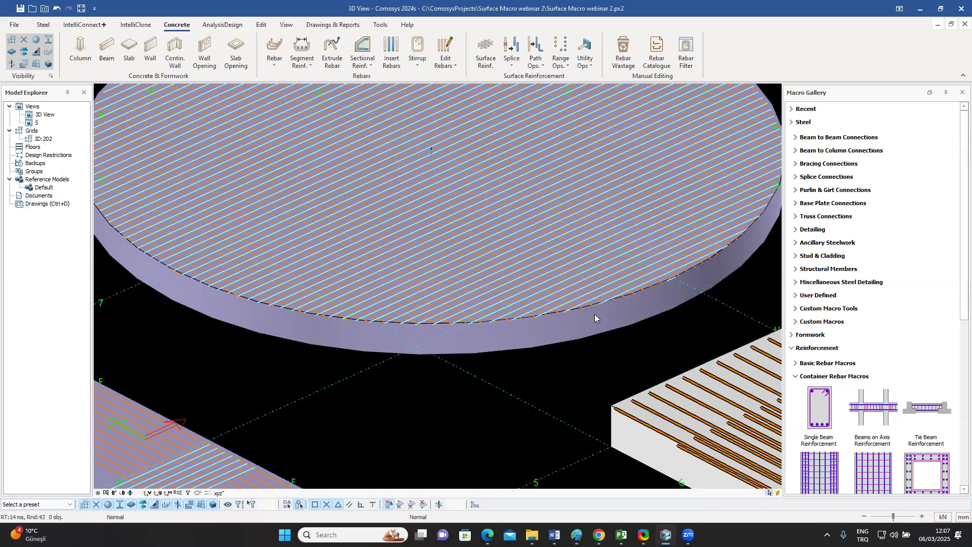
pyautogui.scroll(-3, 594, 314)
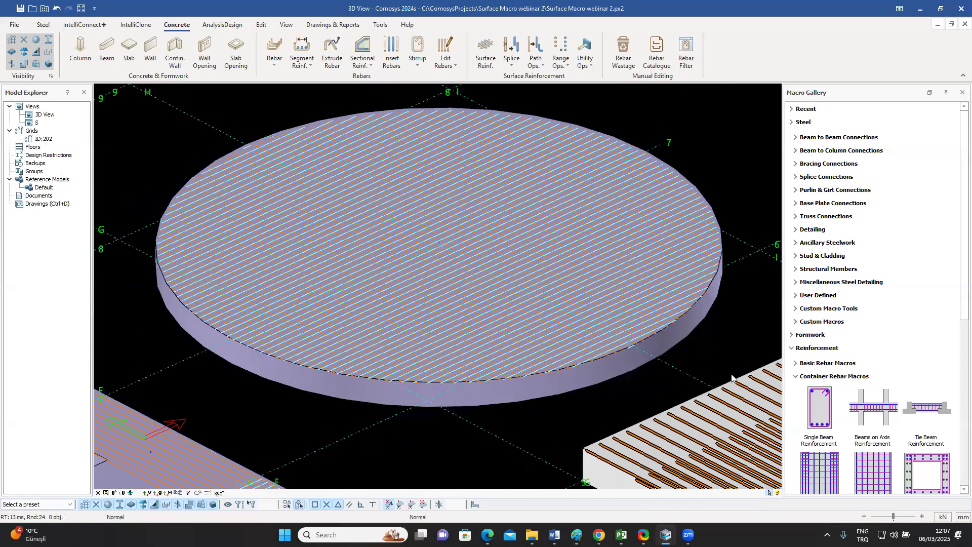
pyautogui.scroll(-3, 719, 373)
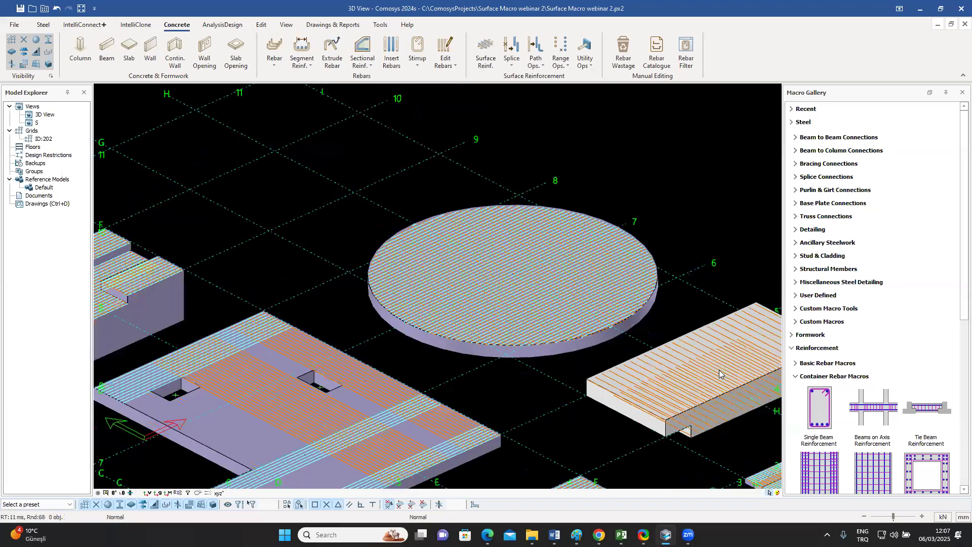
pyautogui.scroll(-2, 719, 374)
pyautogui.scroll(4, 620, 304)
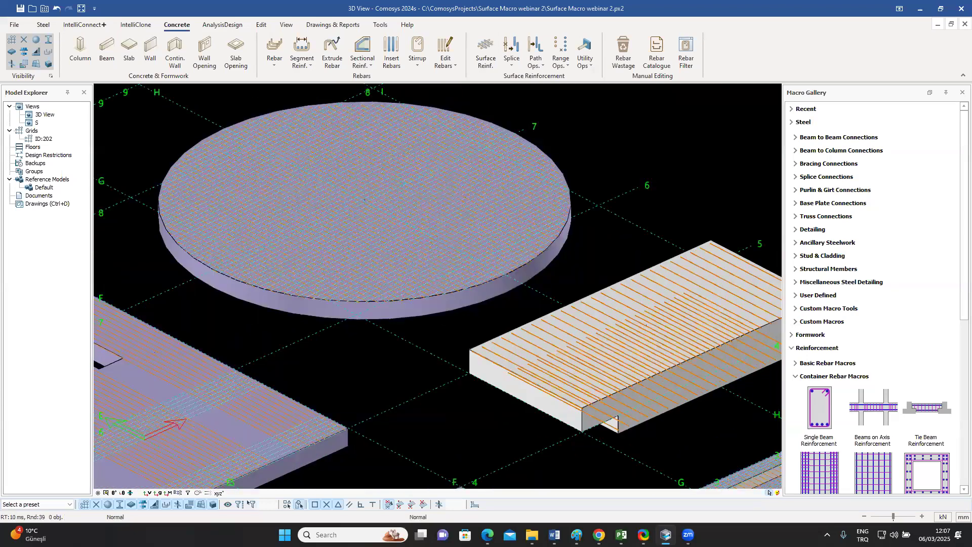
pyautogui.scroll(-3, 602, 228)
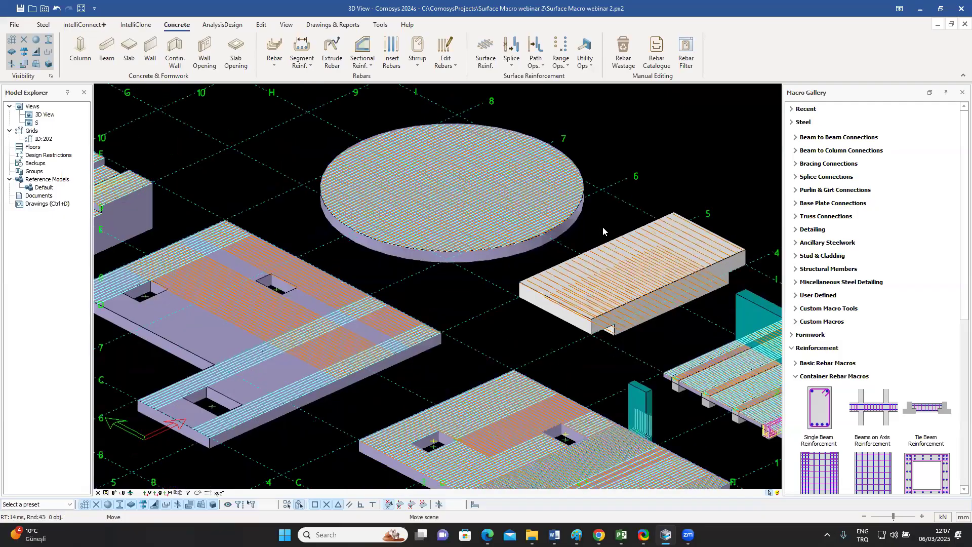
pyautogui.moveTo(604, 243); pyautogui.dragTo(602, 227, button='middle')
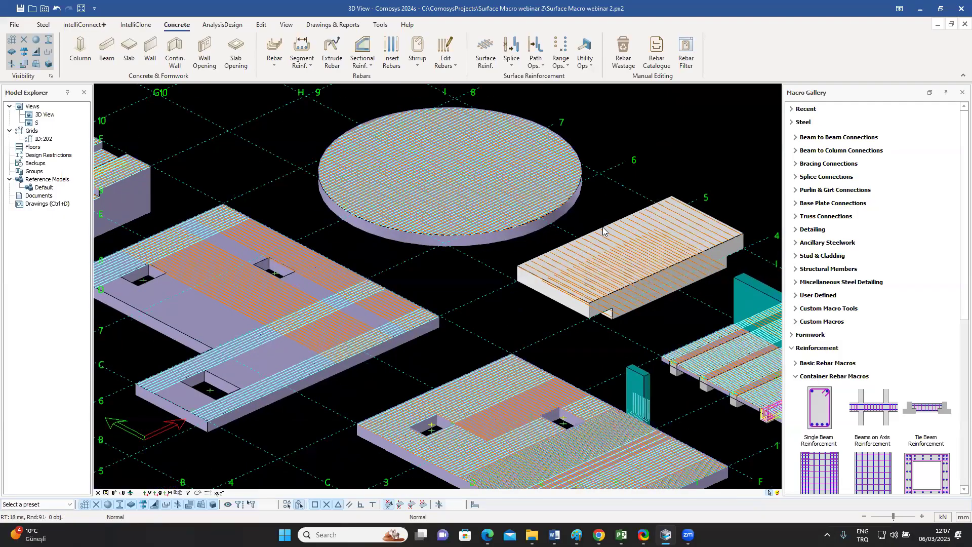